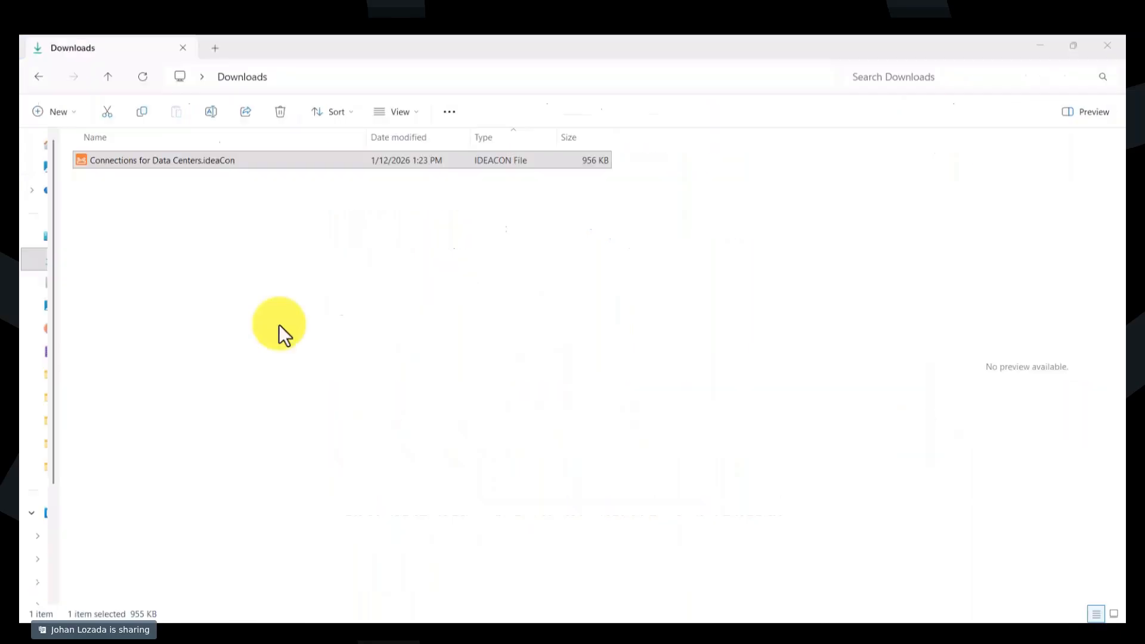
- Open the project file Connections for Data Centers.ideaCon from the Downloads folder
left_click(207, 164)
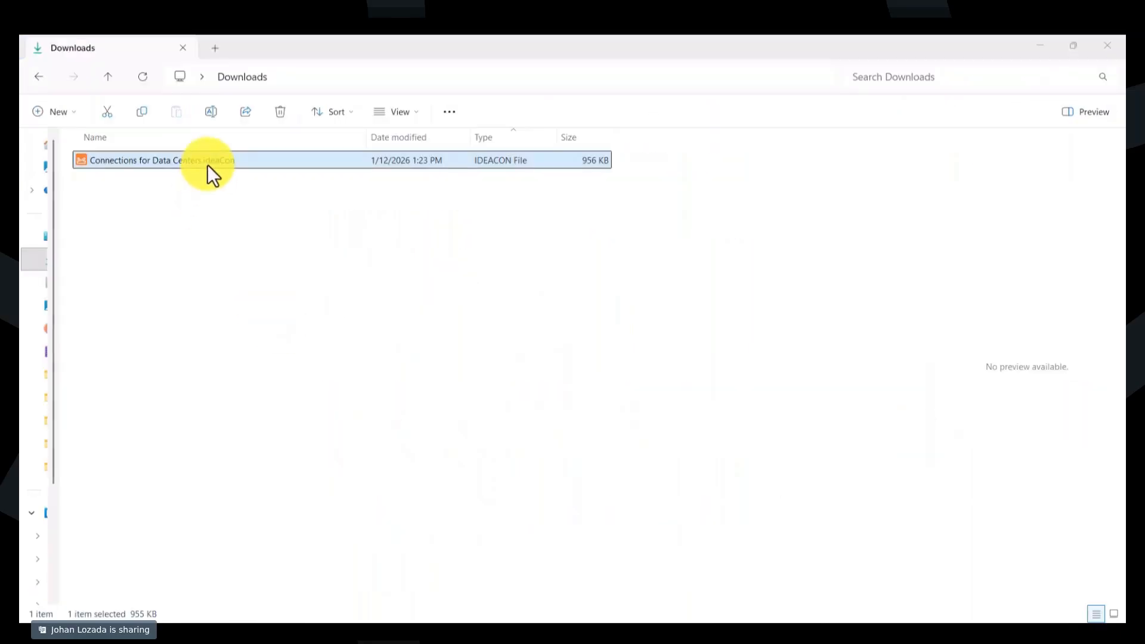
double_click(176, 164)
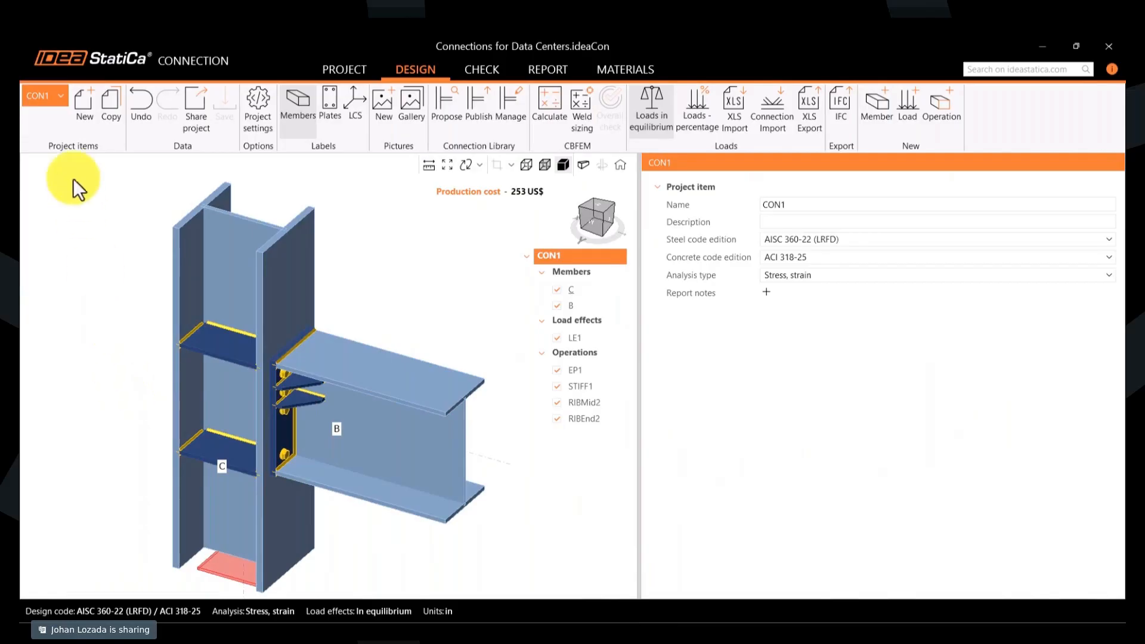
- View the project items CON2, CON3, CON7 and CON29 one after another in the 3D scene
left_click(52, 93)
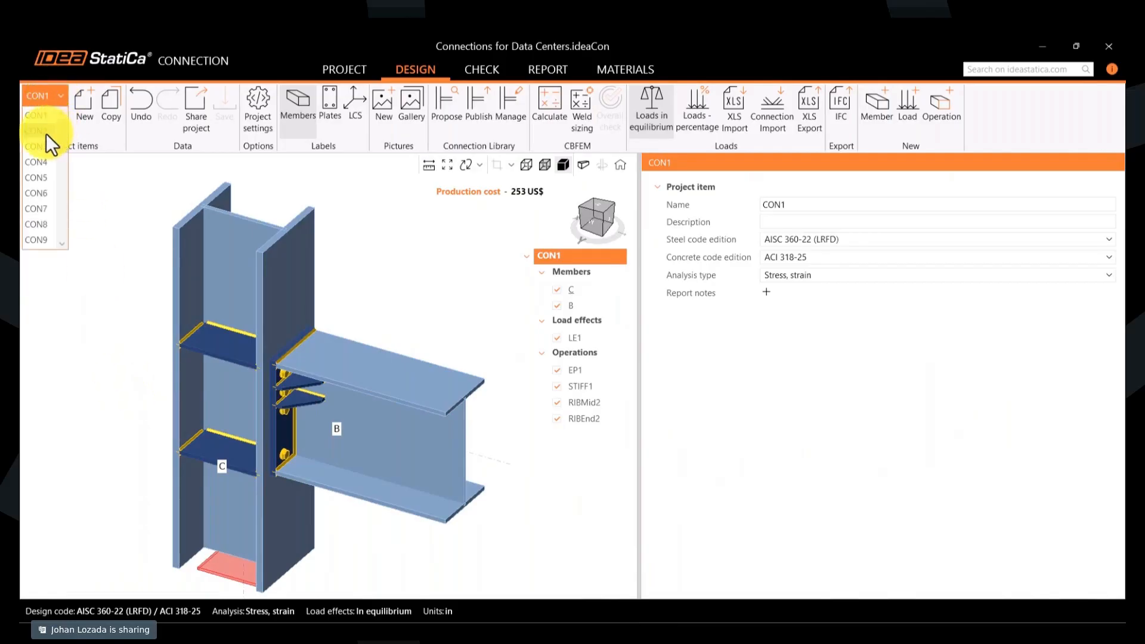
left_click(45, 133)
left_click(47, 101)
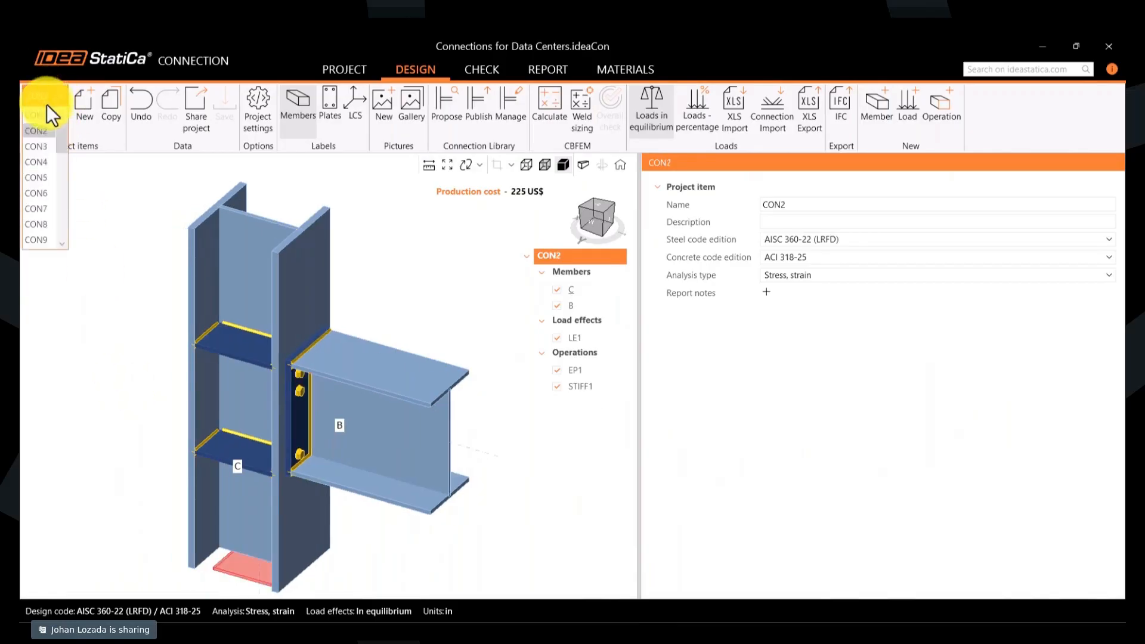
left_click(46, 145)
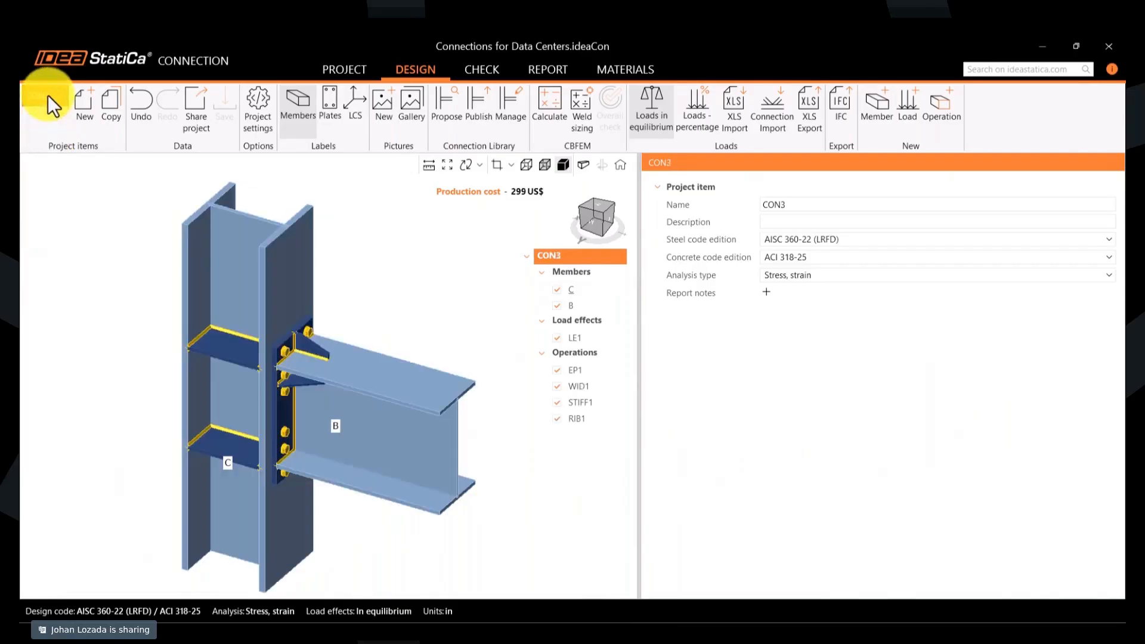
left_click(48, 95)
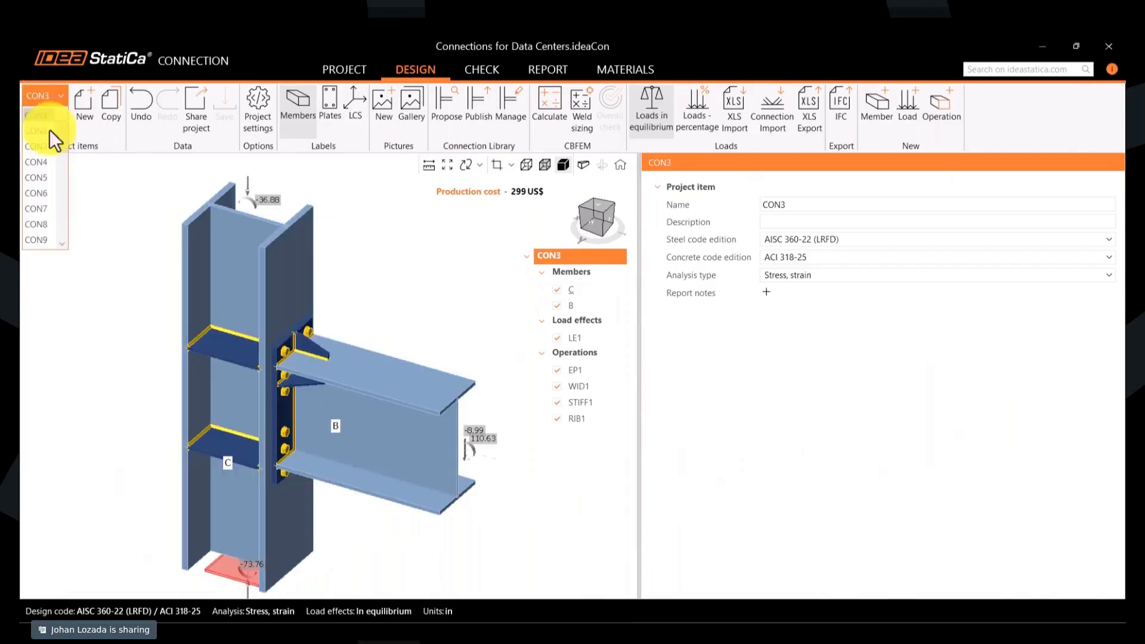
left_click(40, 203)
left_click(44, 99)
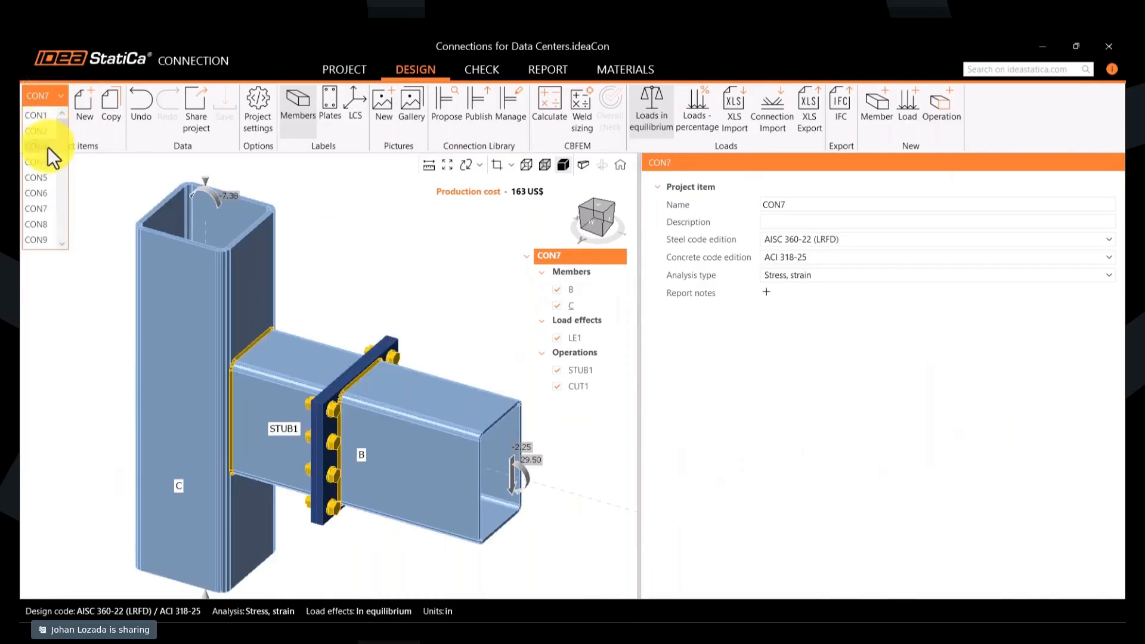
scroll(47, 179, "down", 7)
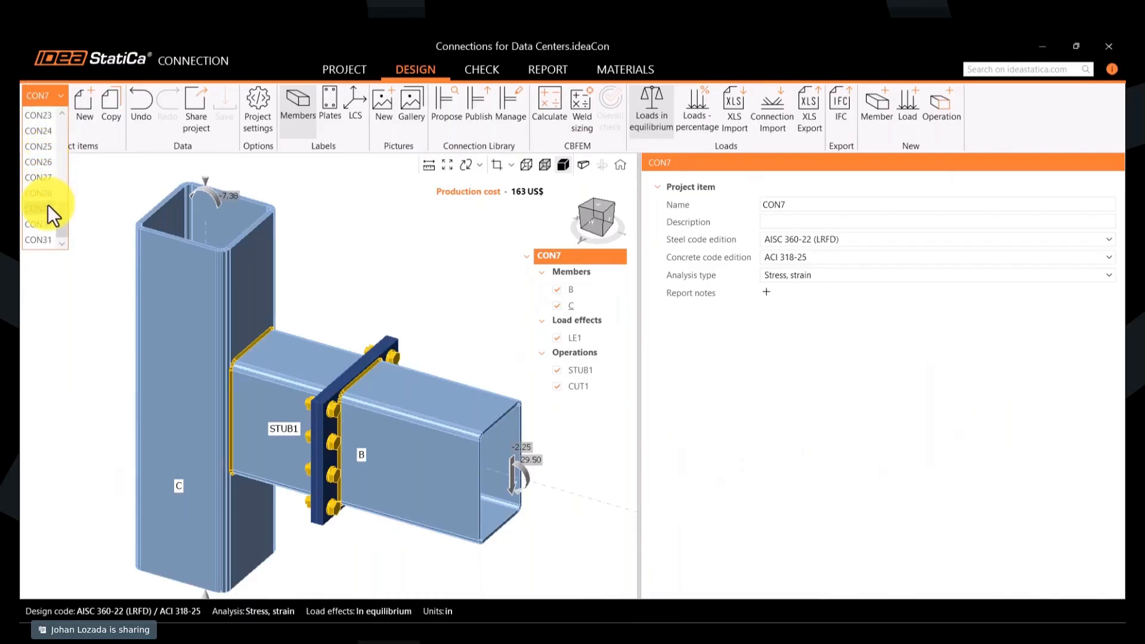
left_click(47, 207)
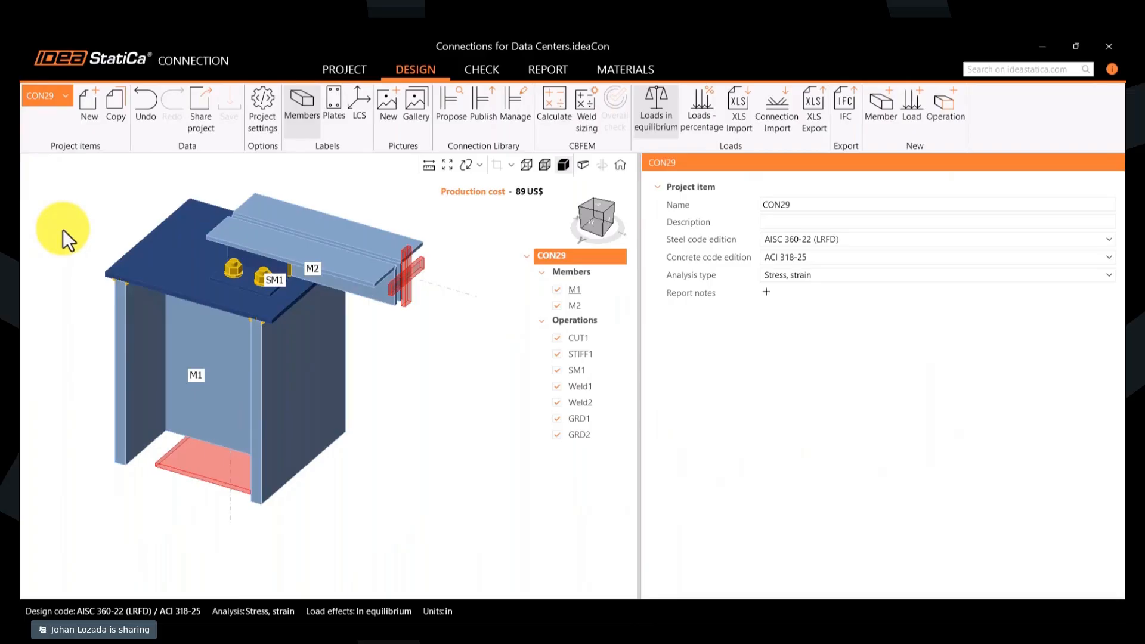
- Preview several project items in the project information, open CON7 for design and display the properties of its STUB1 operation
left_click(341, 65)
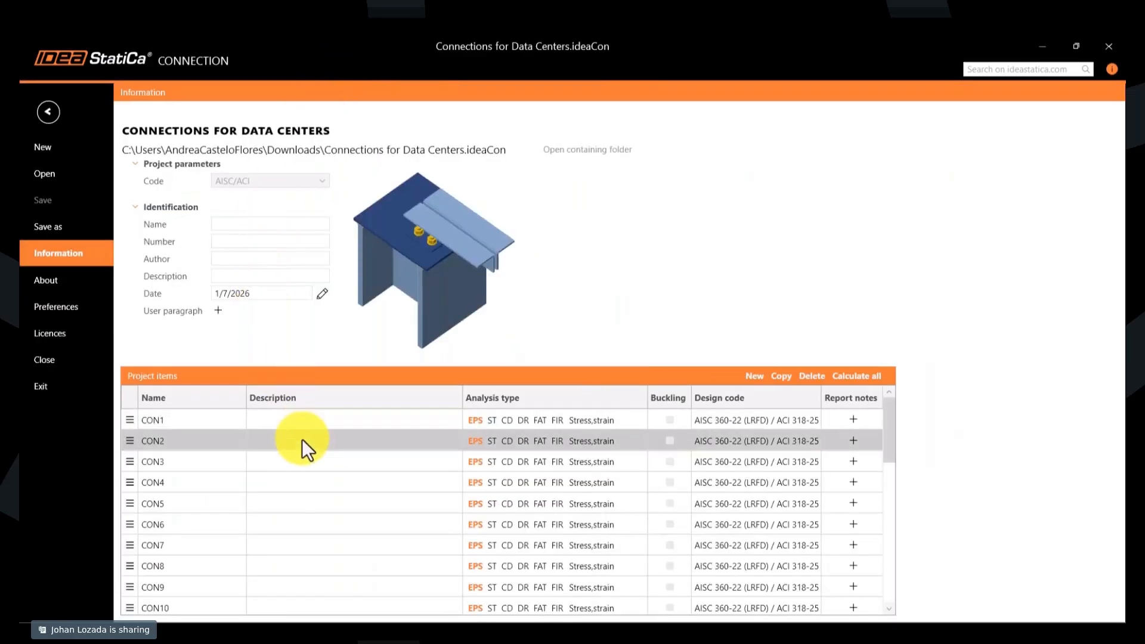
left_click(202, 423)
left_click(200, 440)
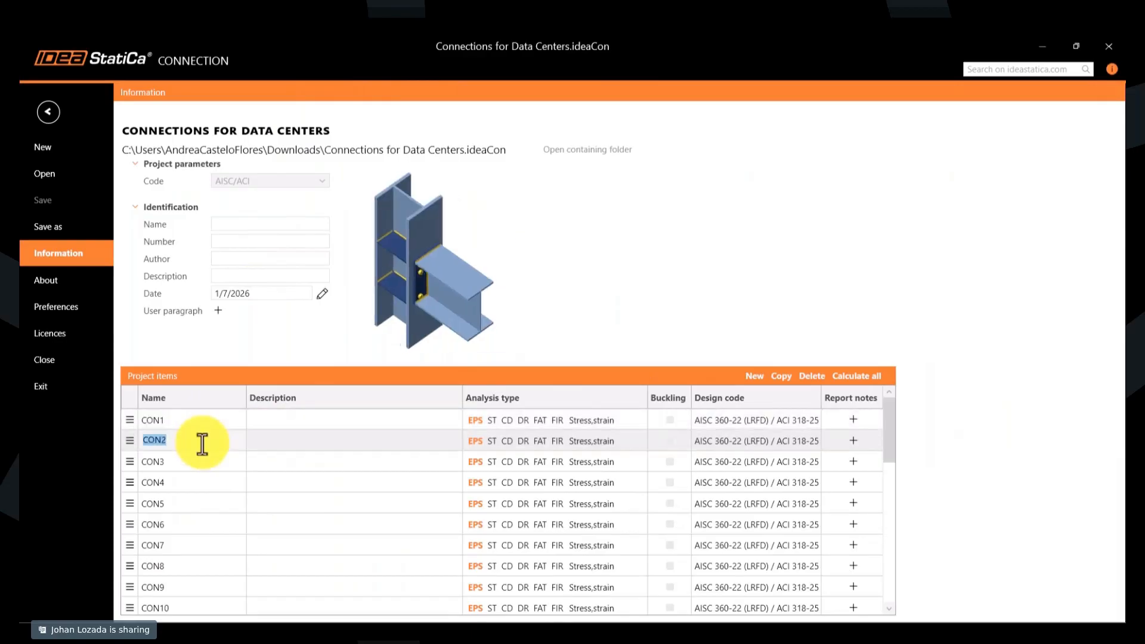
left_click(202, 459)
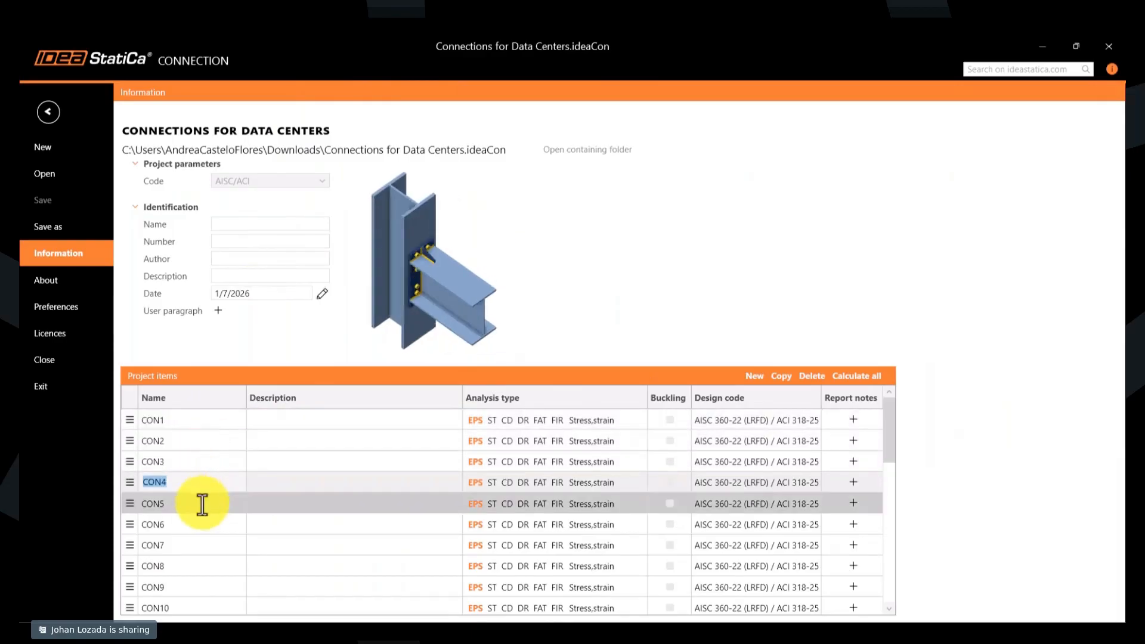
left_click(200, 524)
scroll(200, 524, "down", 1)
double_click(198, 487)
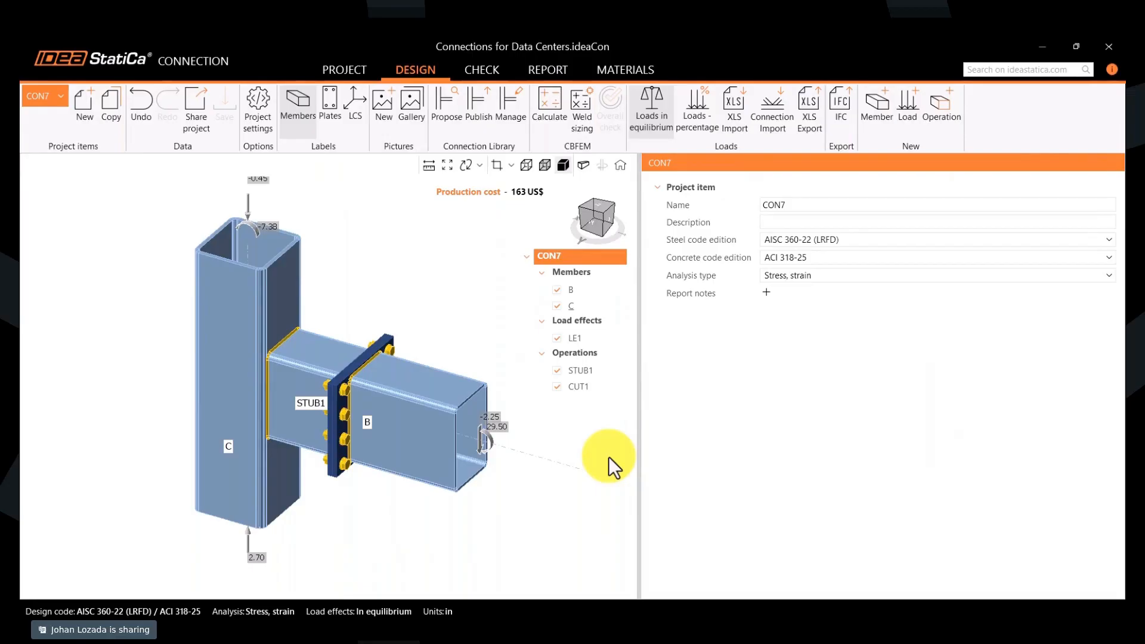
left_click(576, 369)
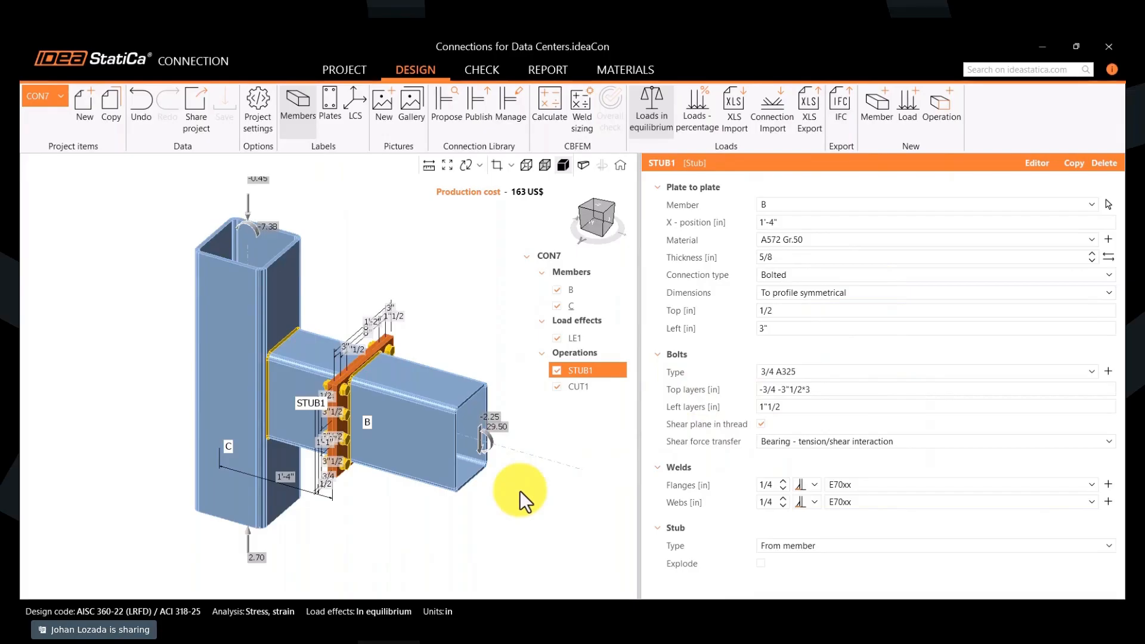
- Publish the CON7 connection design to the Personal set as "HSS Stub Conn V1" with loading types M and S
left_click(475, 116)
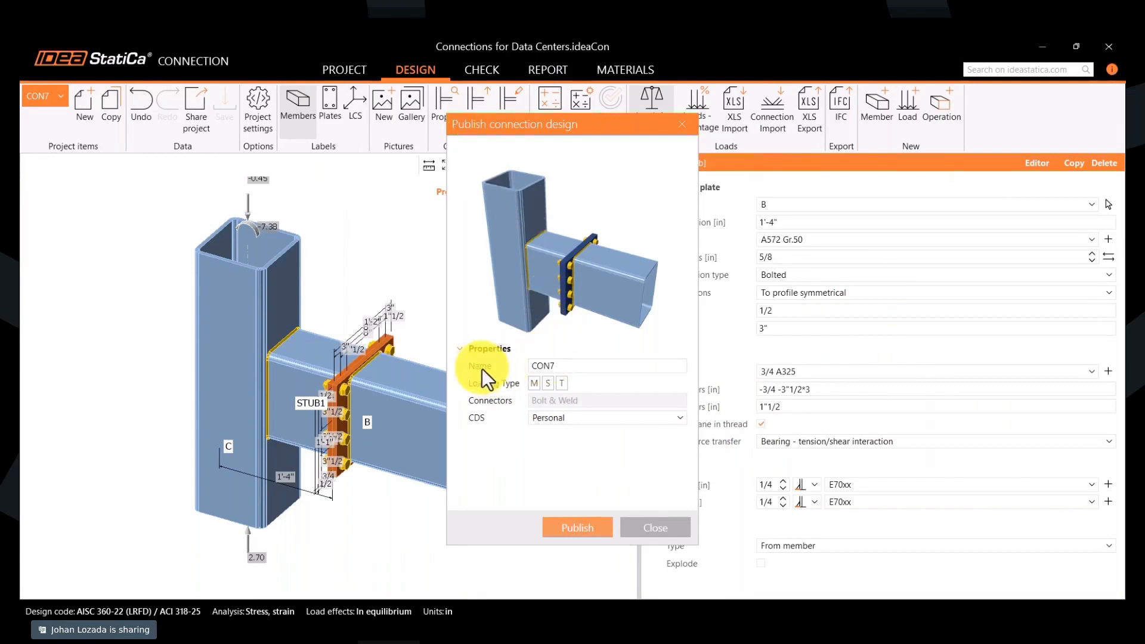
left_click(573, 366)
type("HSS Stub Conn V1")
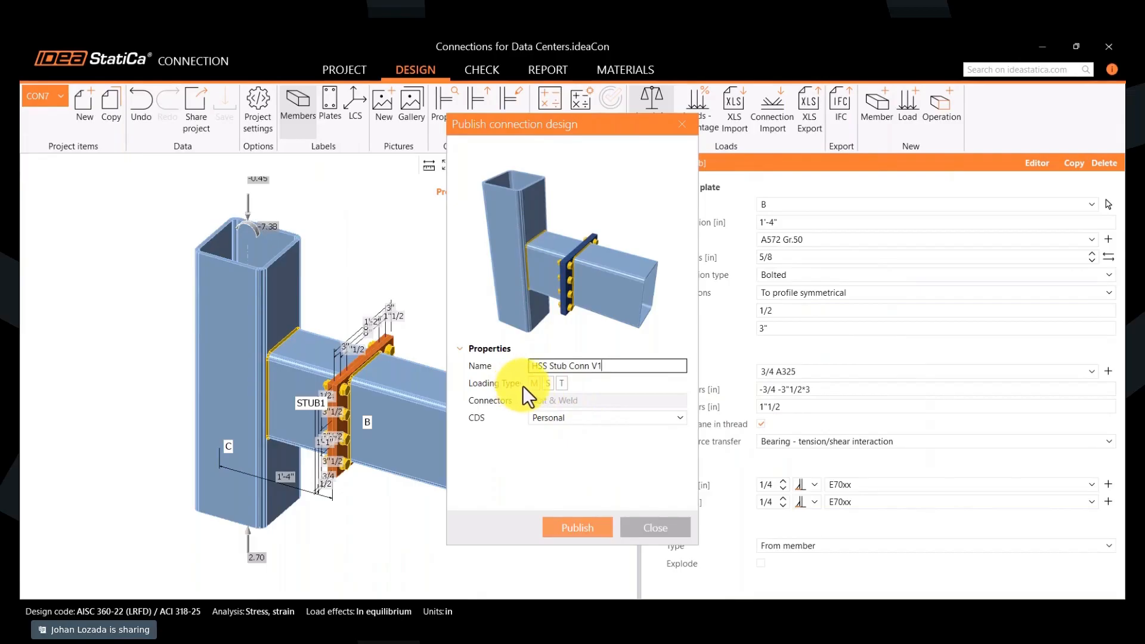
left_click_drag(602, 127, 674, 144)
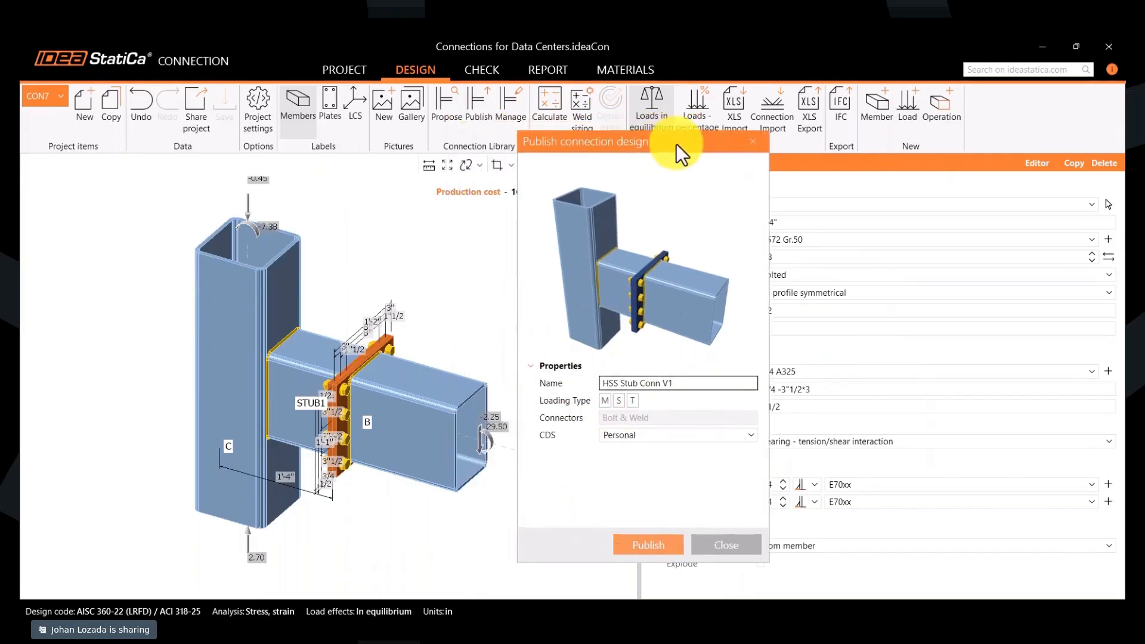
left_click(618, 401)
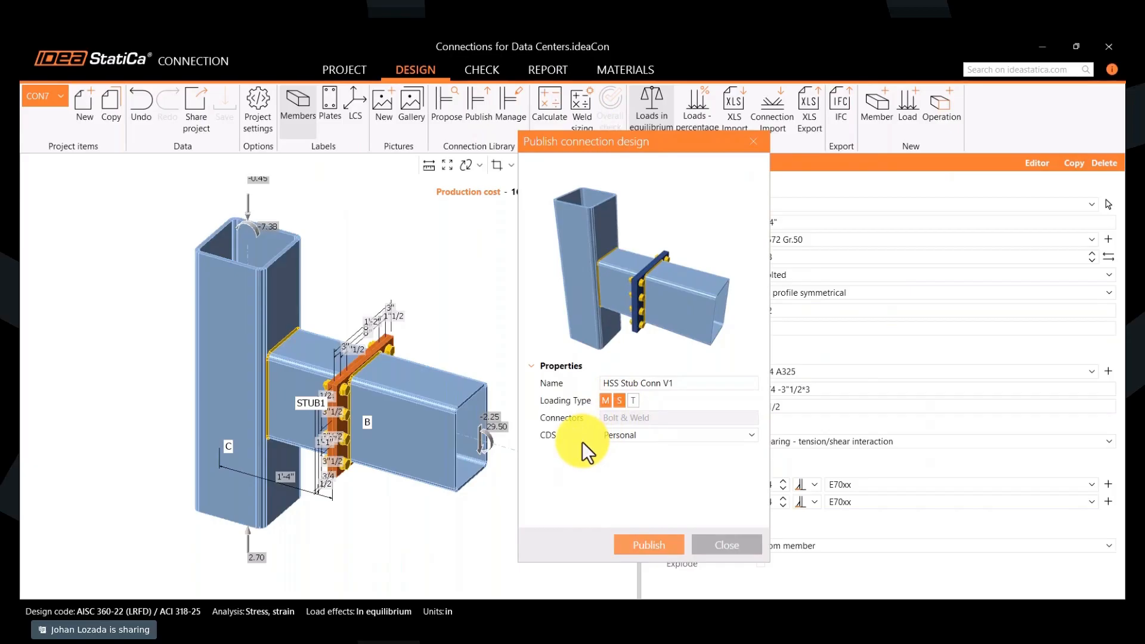
left_click(606, 439)
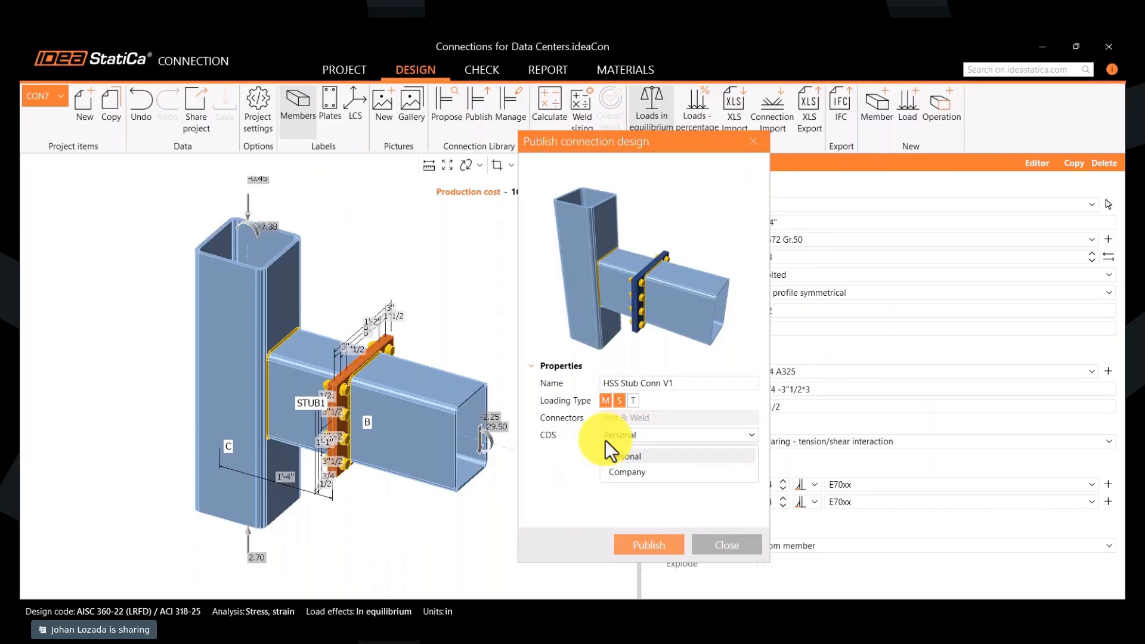
left_click(614, 456)
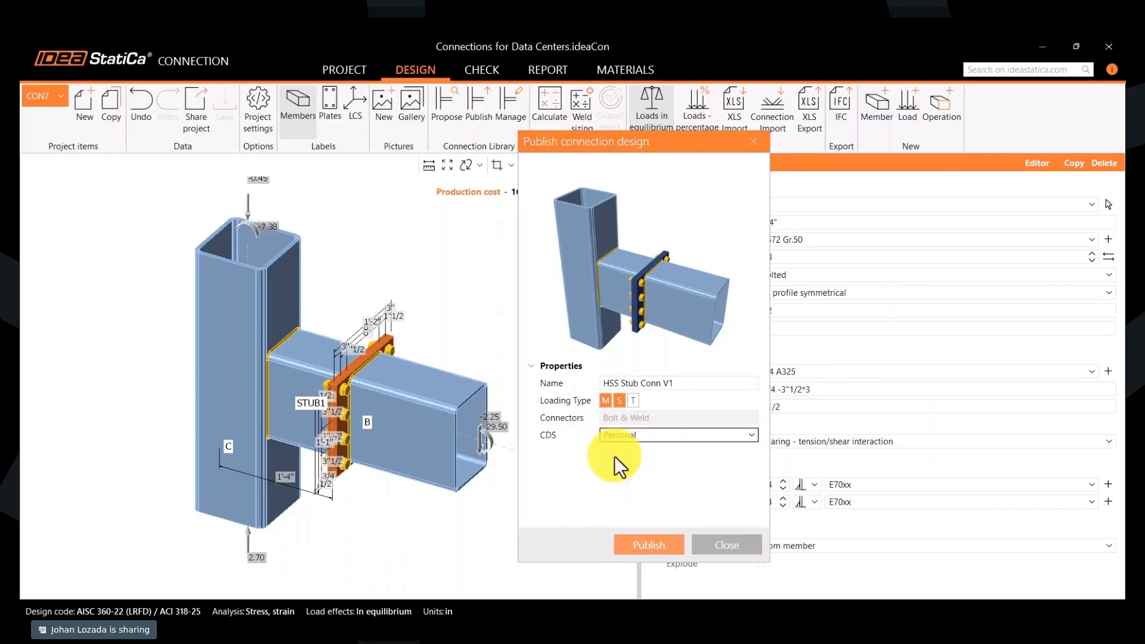
left_click(639, 546)
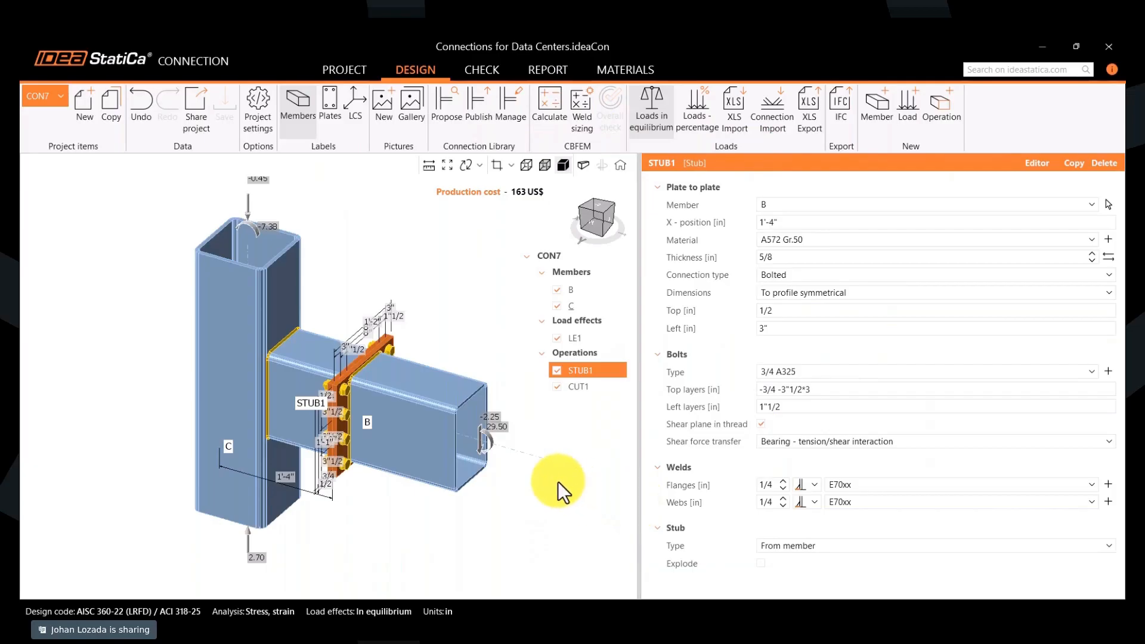
- Browse the Company and Personal designs in the Connection Library manager and inspect the properties of a bolted beam-to-column design
left_click(509, 124)
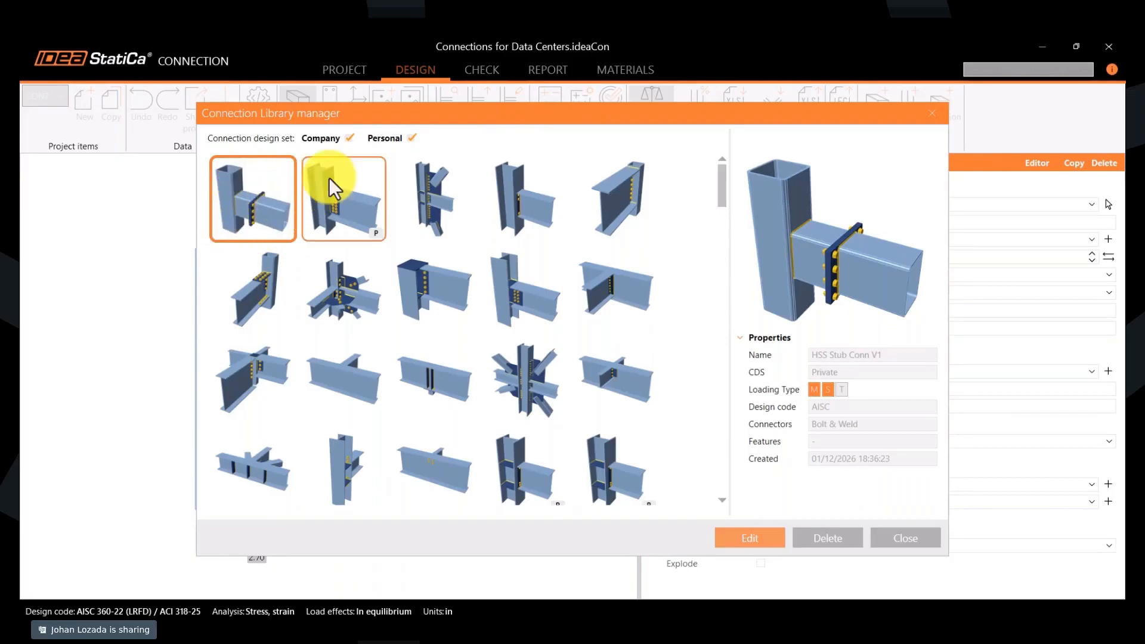
left_click(323, 135)
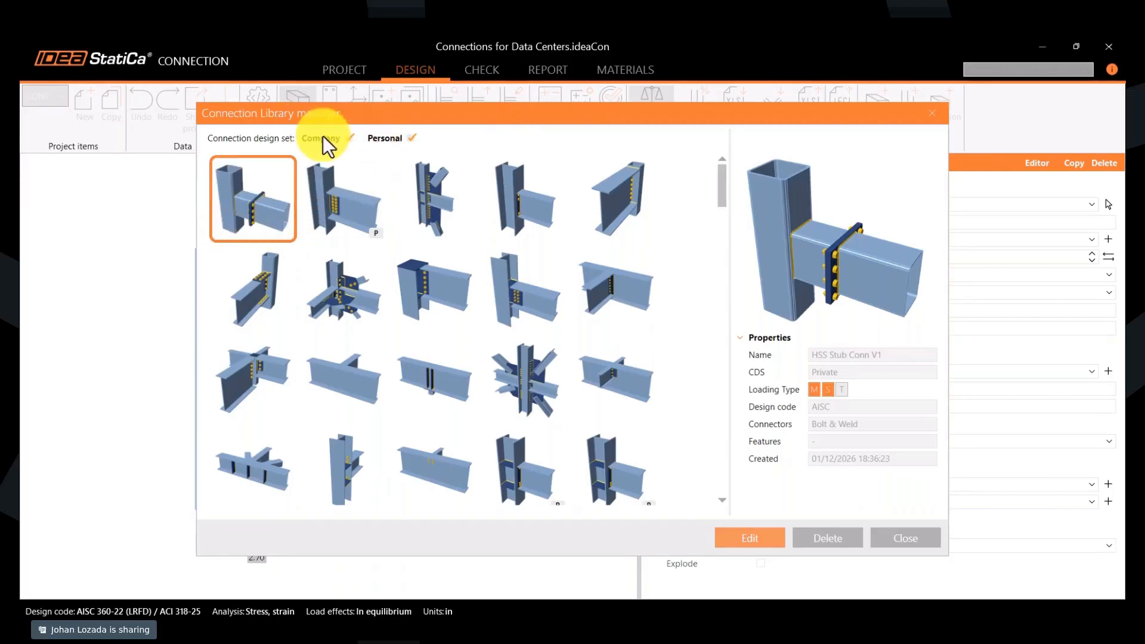
left_click(377, 139)
scroll(455, 245, "down", 2)
scroll(456, 245, "down", 3)
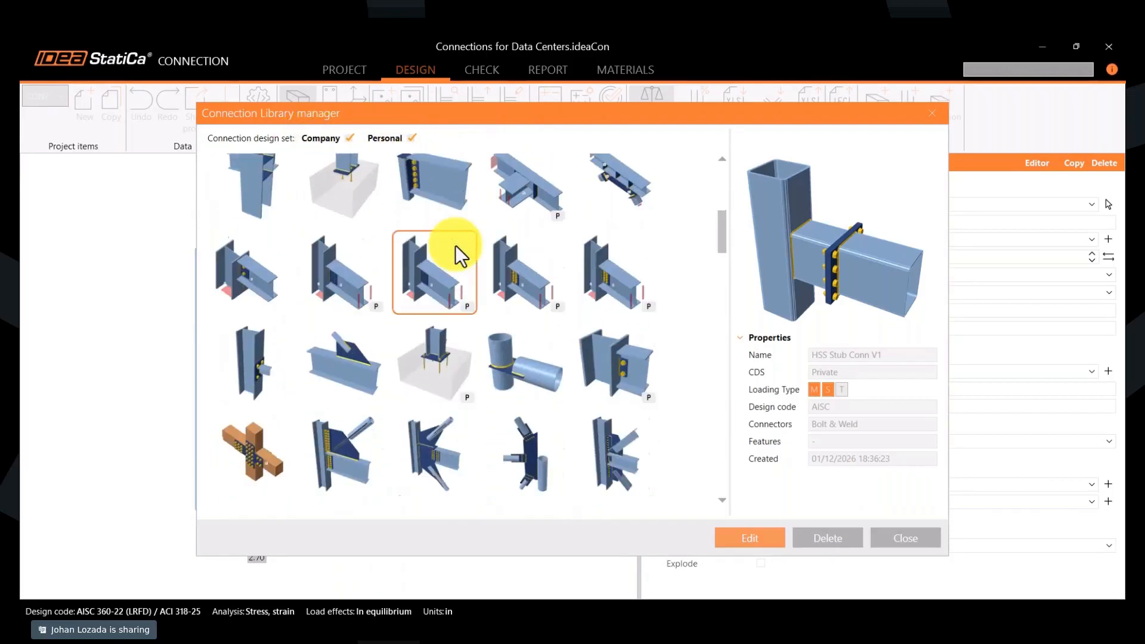
left_click(434, 281)
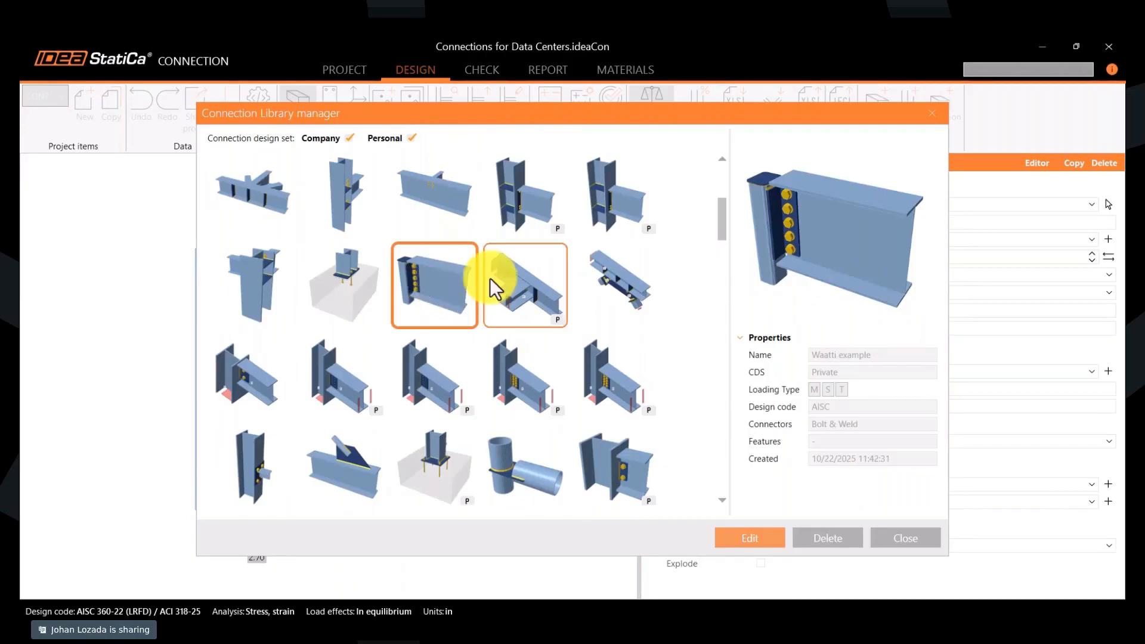
scroll(434, 284, "up", 2)
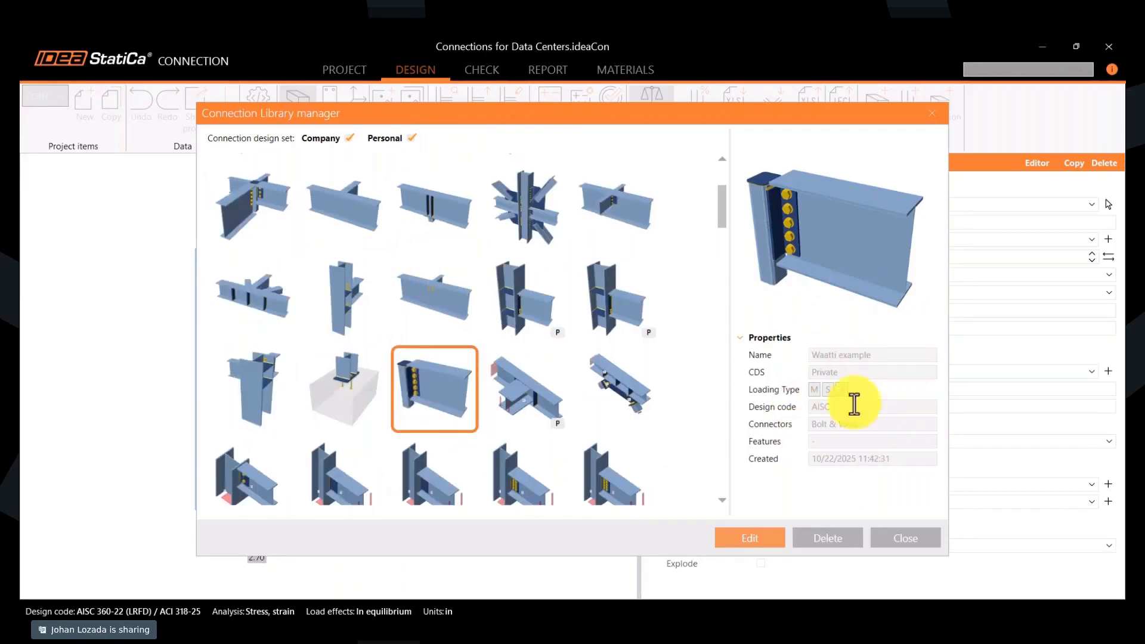
double_click(536, 216)
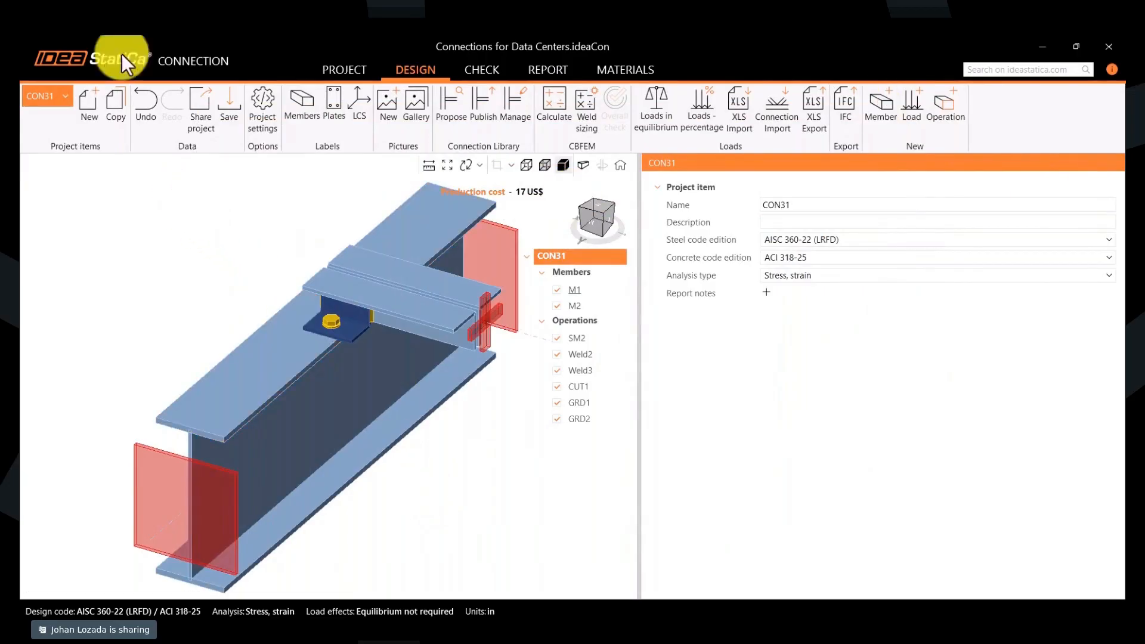
- Look through the project item list and inspect published designs such as DT-18, DT-15, DT-1 and DT-4 in the Connection Library manager
left_click(41, 95)
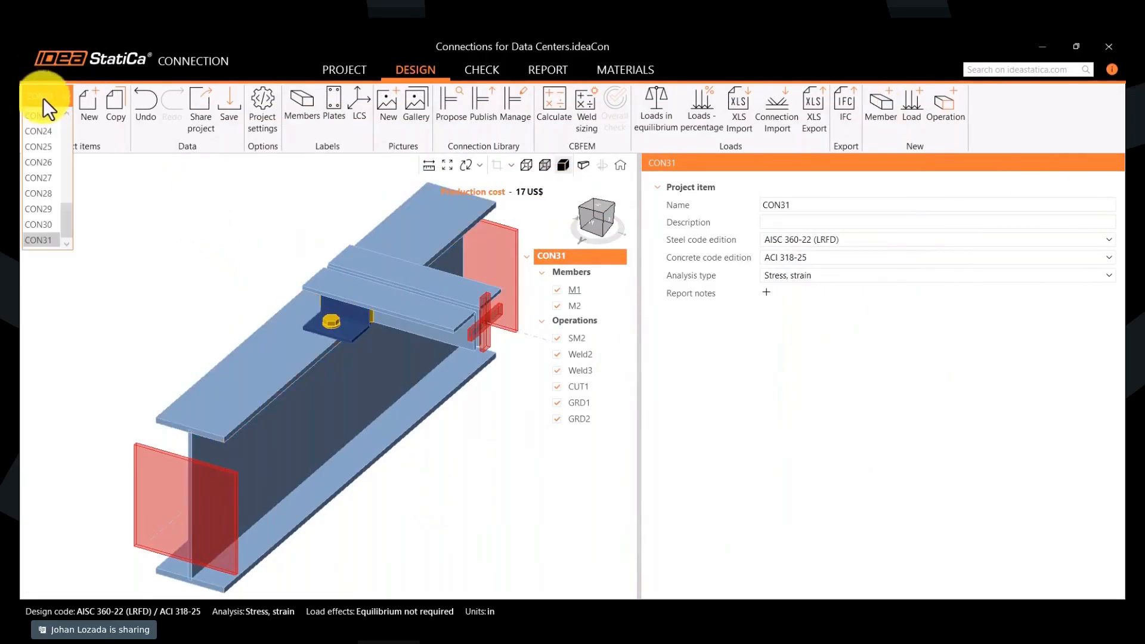
scroll(53, 156, "up", 5)
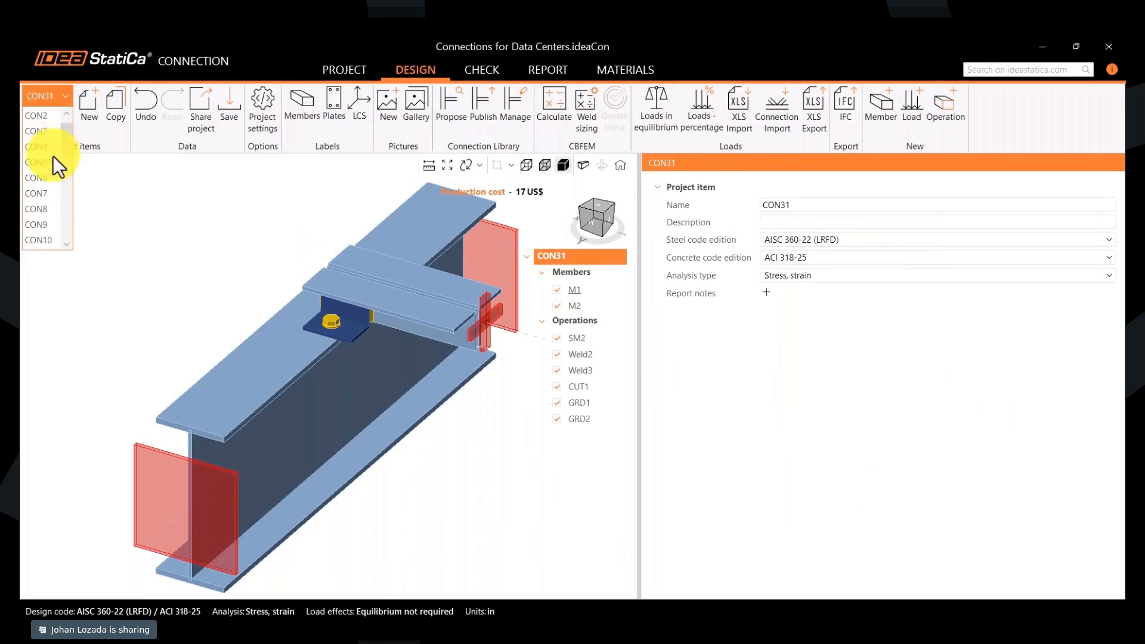
left_click(137, 180)
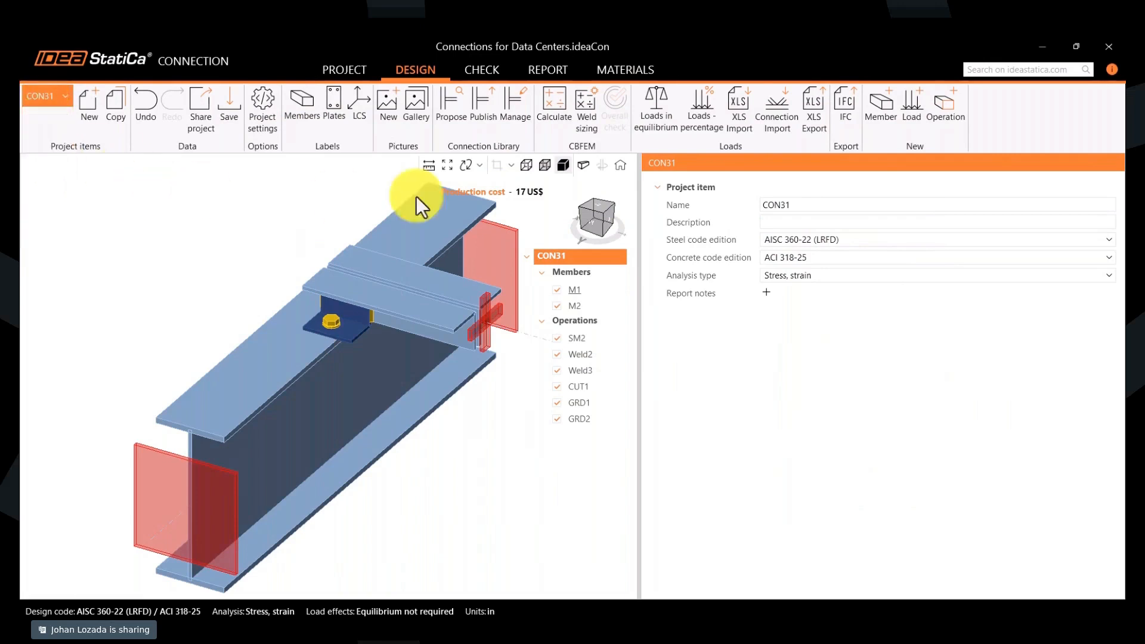
left_click(518, 133)
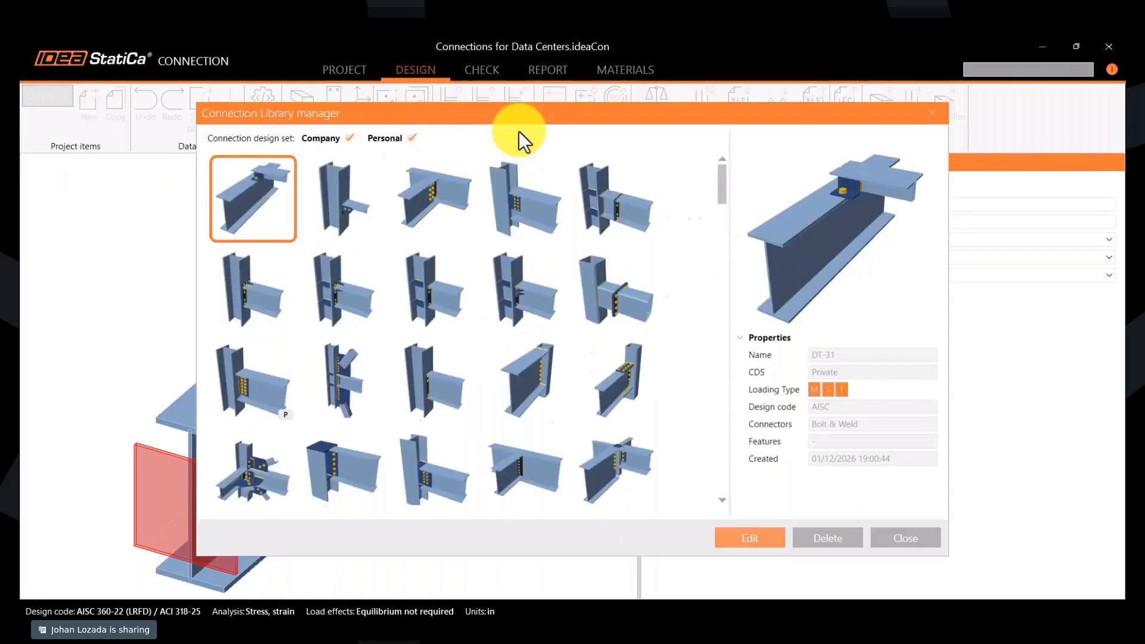
left_click(353, 206)
left_click(442, 202)
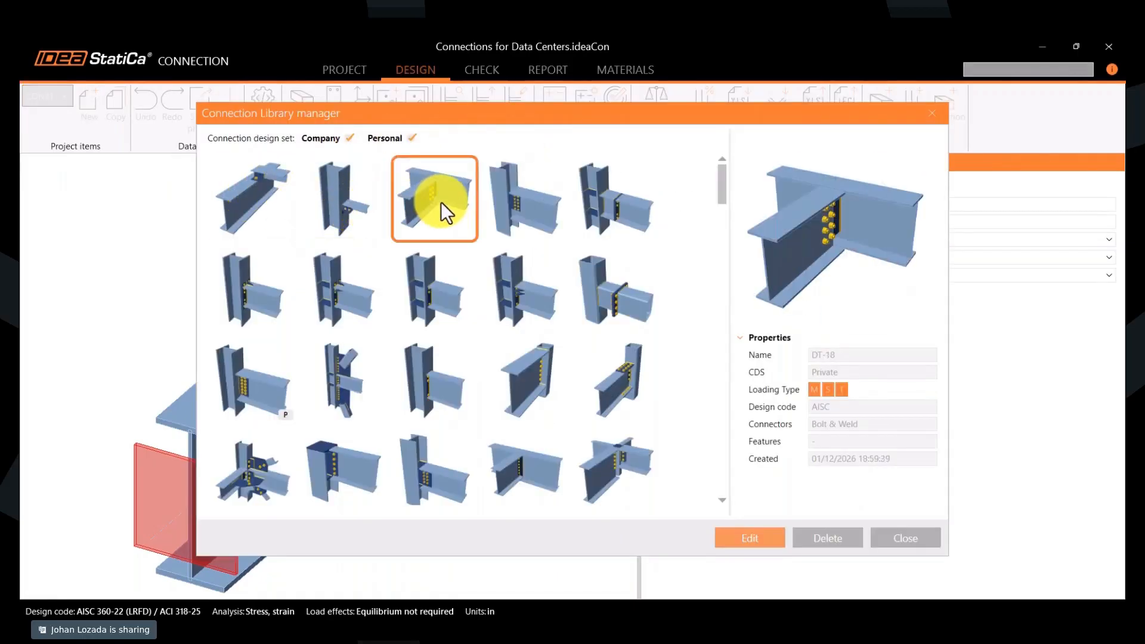
left_click(499, 195)
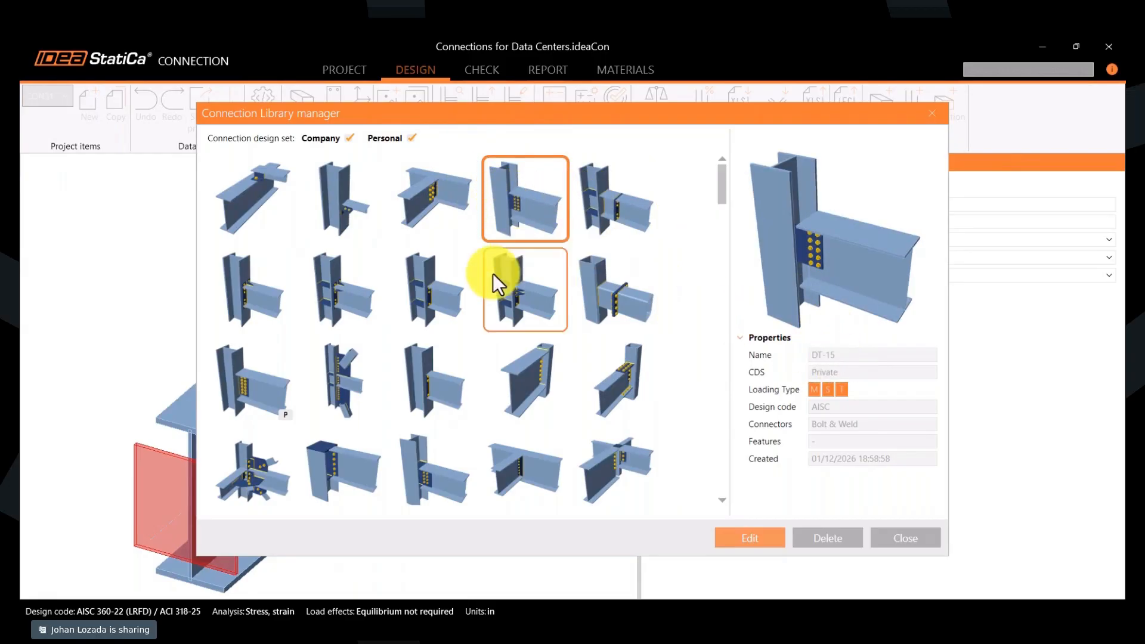
left_click(525, 285)
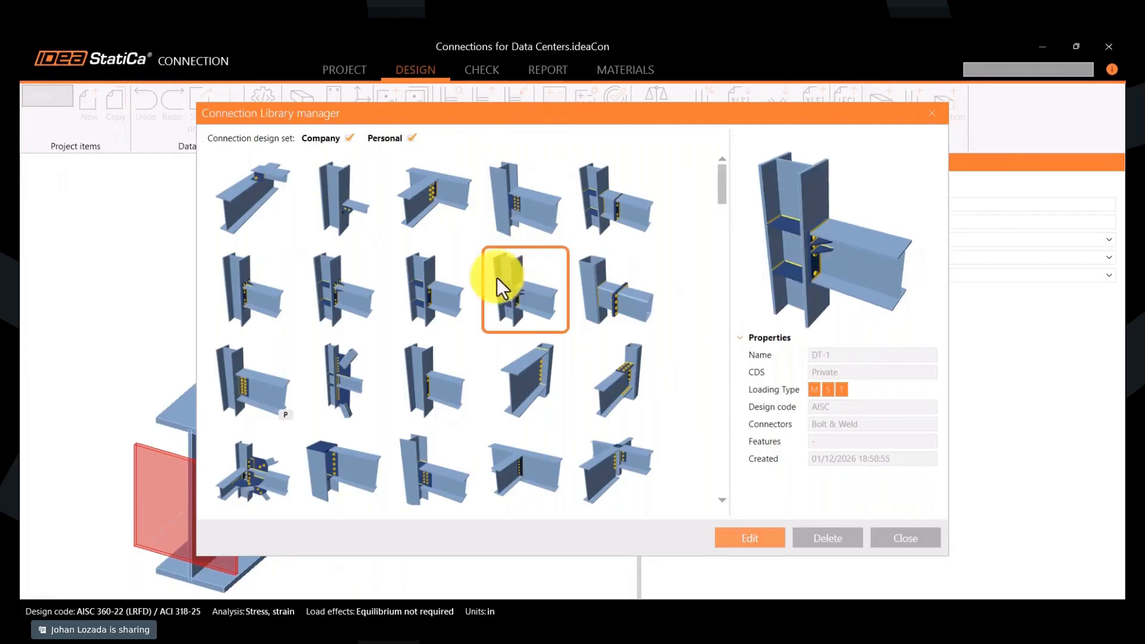
left_click(450, 279)
left_click(324, 288)
left_click(251, 289)
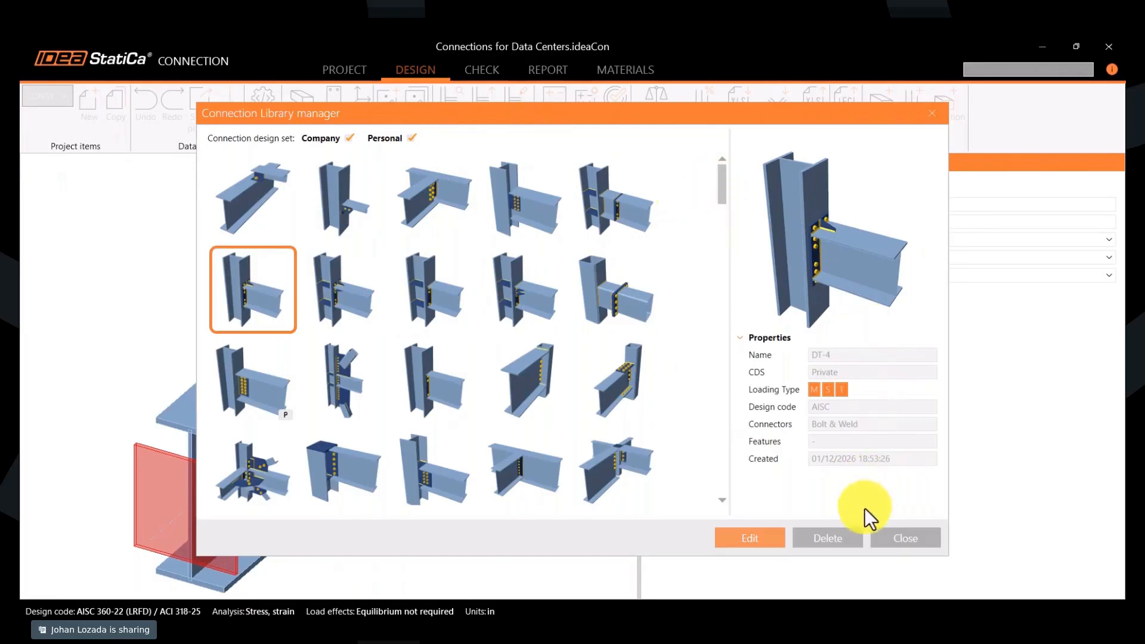
- Browse further through the published Company and Personal designs in the Connection Library manager
left_click(816, 539)
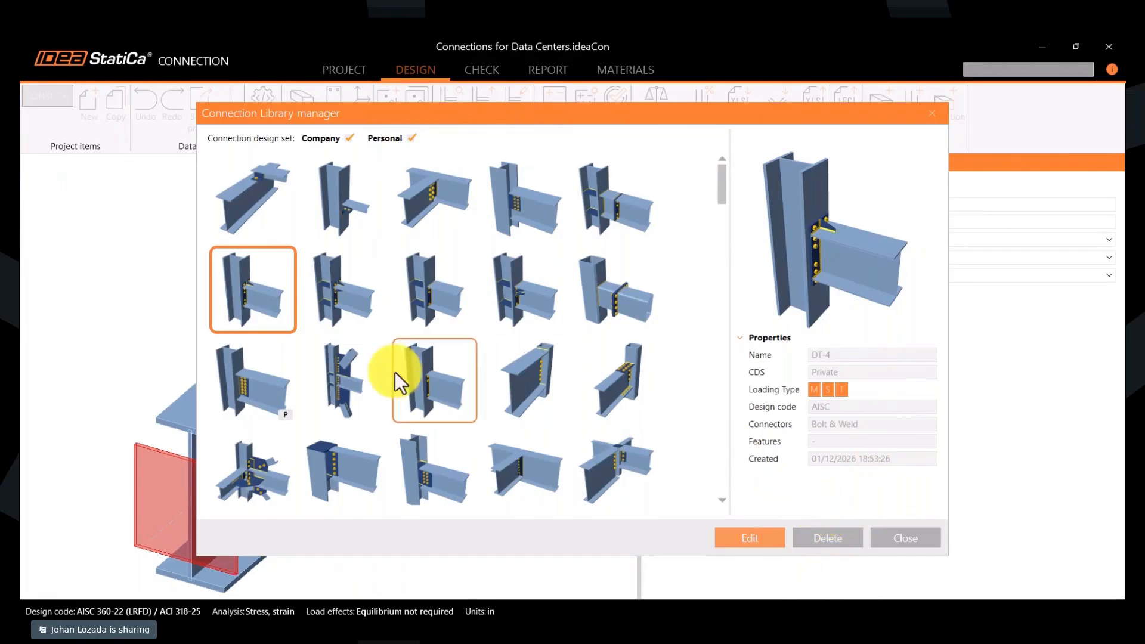
scroll(382, 370, "down", 3)
scroll(383, 370, "down", 6)
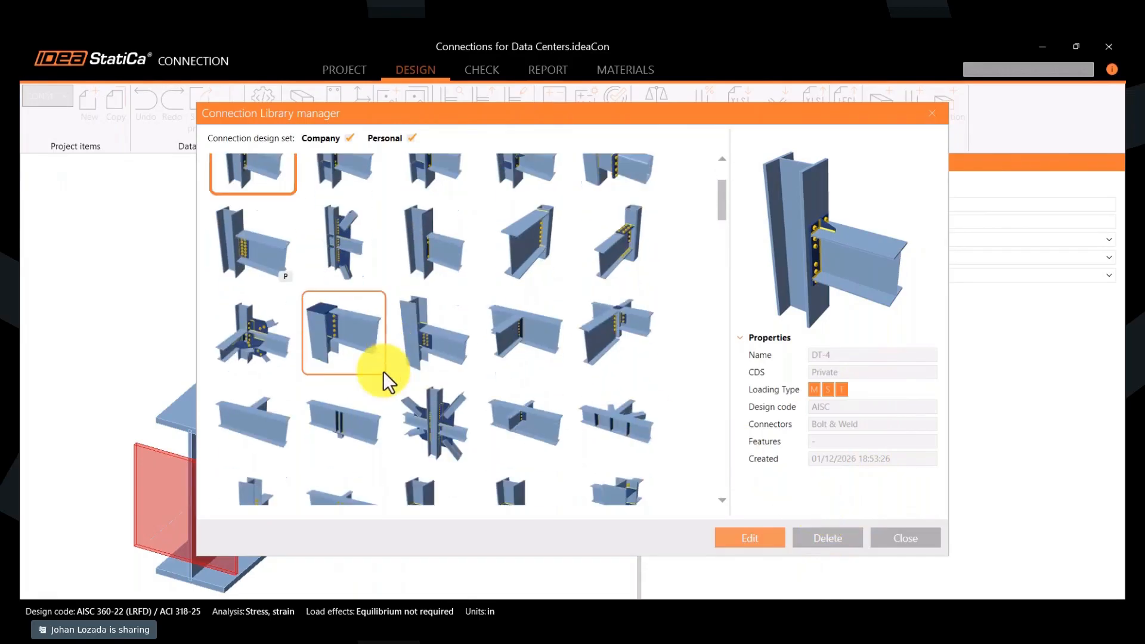
scroll(383, 371, "down", 2)
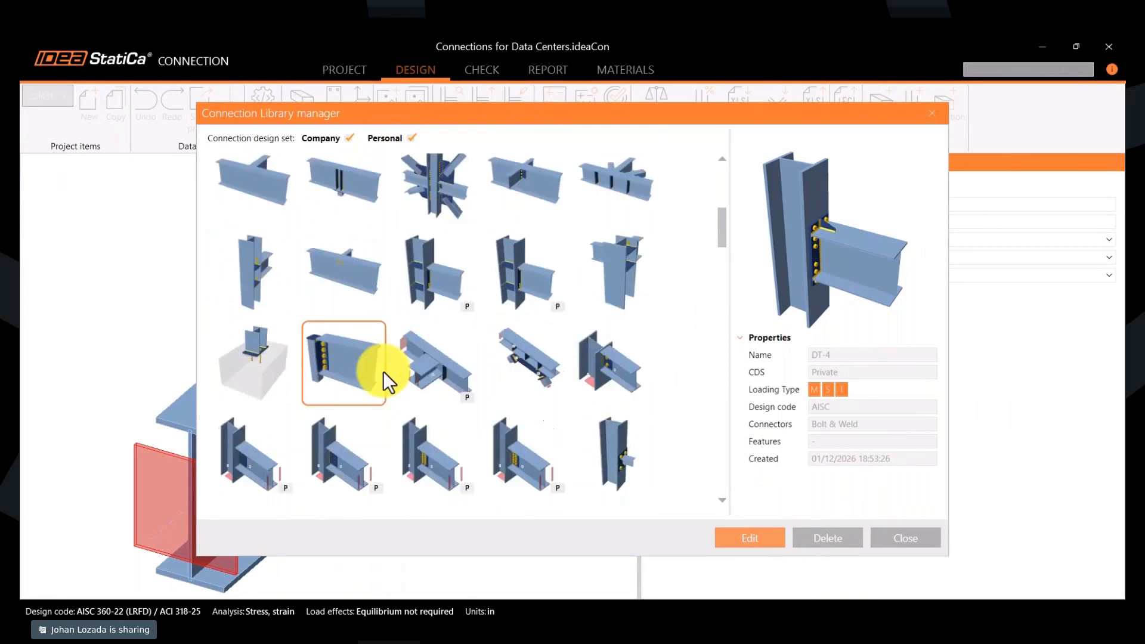
scroll(383, 371, "up", 7)
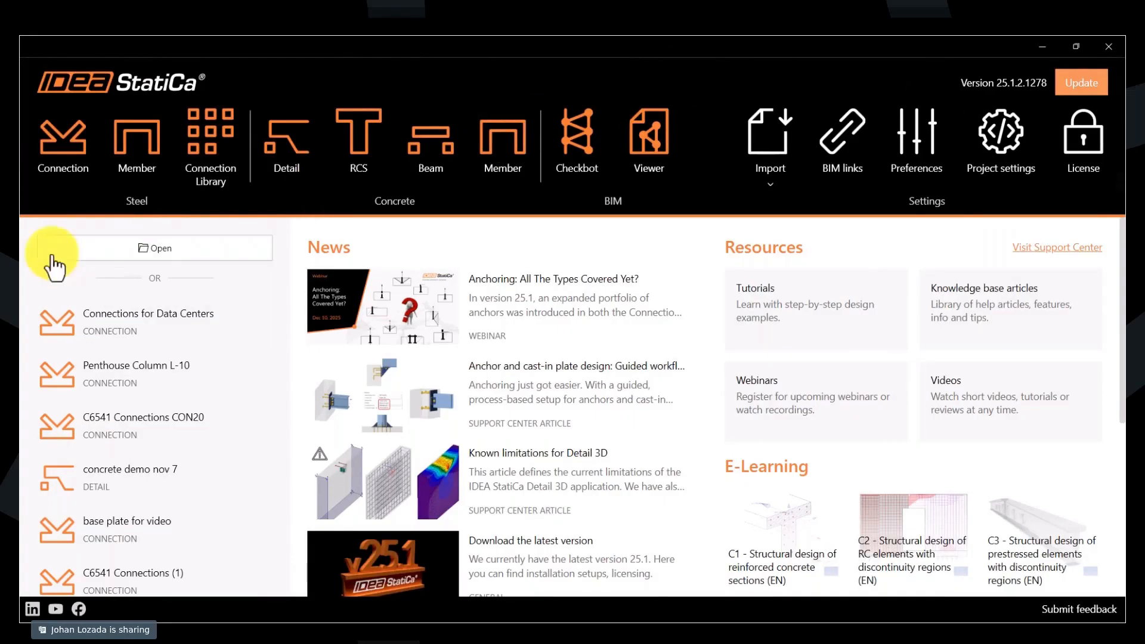
- Start a new steel connection project, show the designs for all geometries and exclude the predefined set
left_click(57, 173)
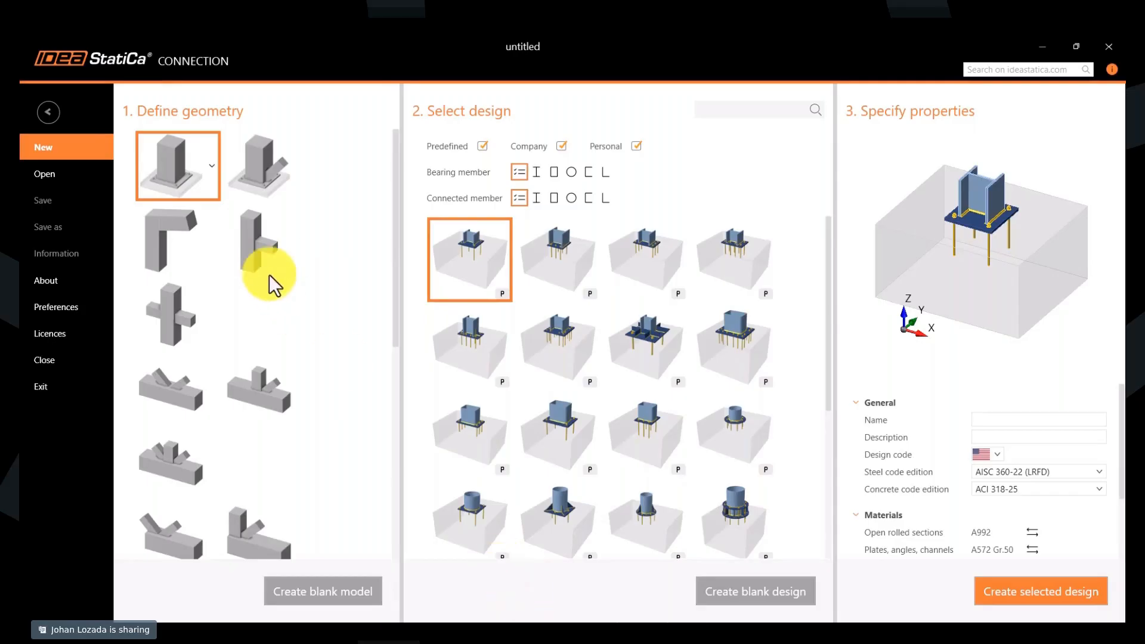
left_click(255, 240)
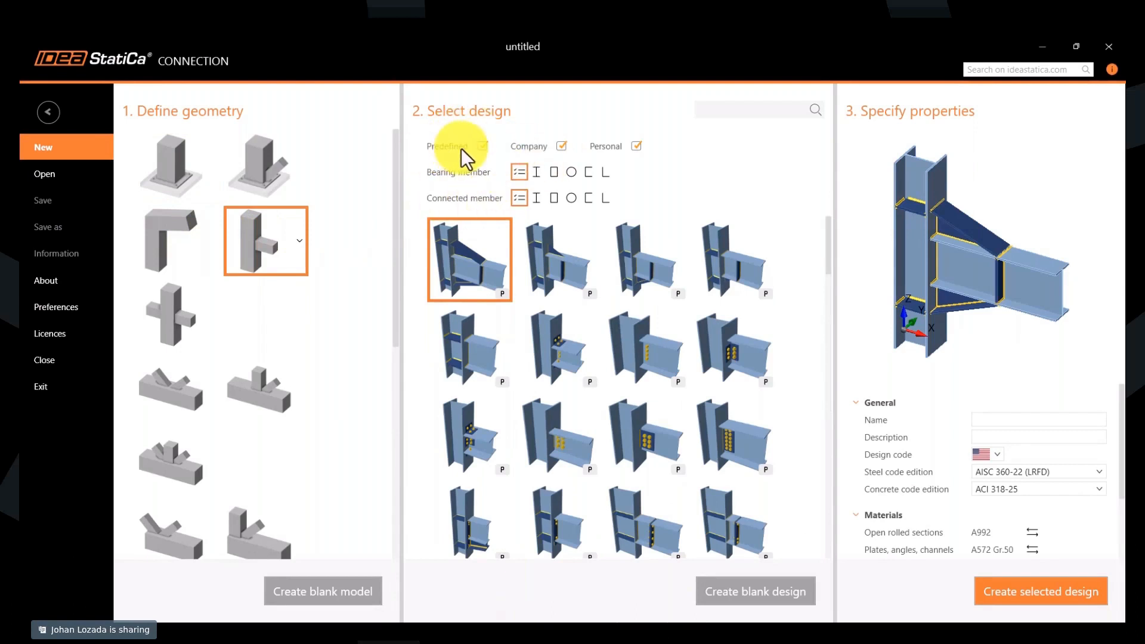
mouse_move(455, 149)
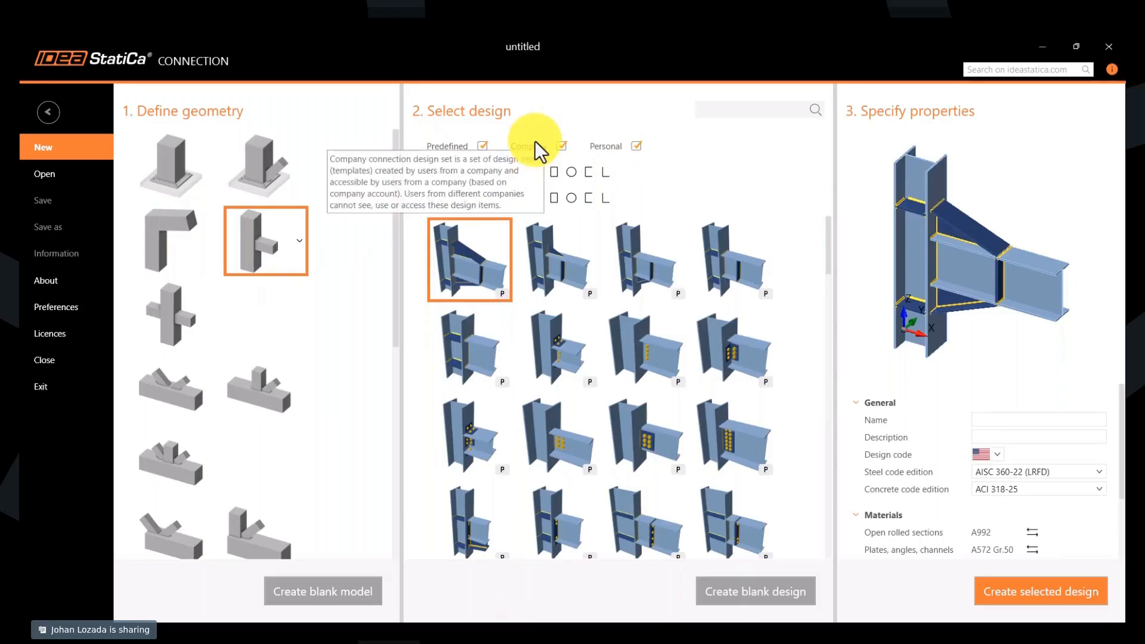
scroll(188, 387, "down", 5)
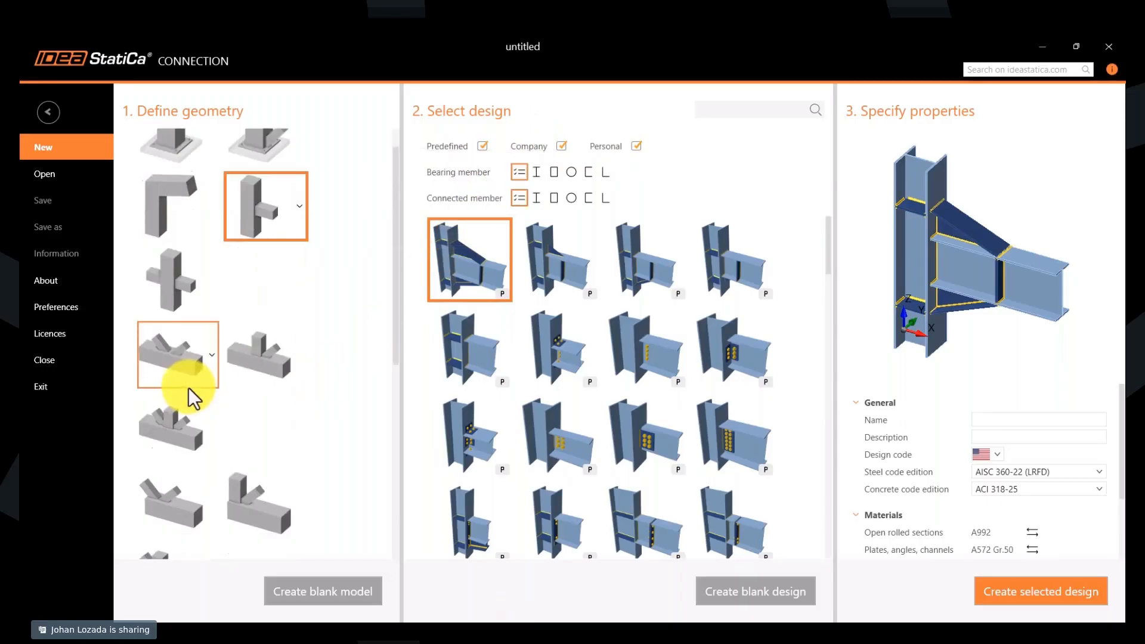
scroll(185, 397, "down", 1)
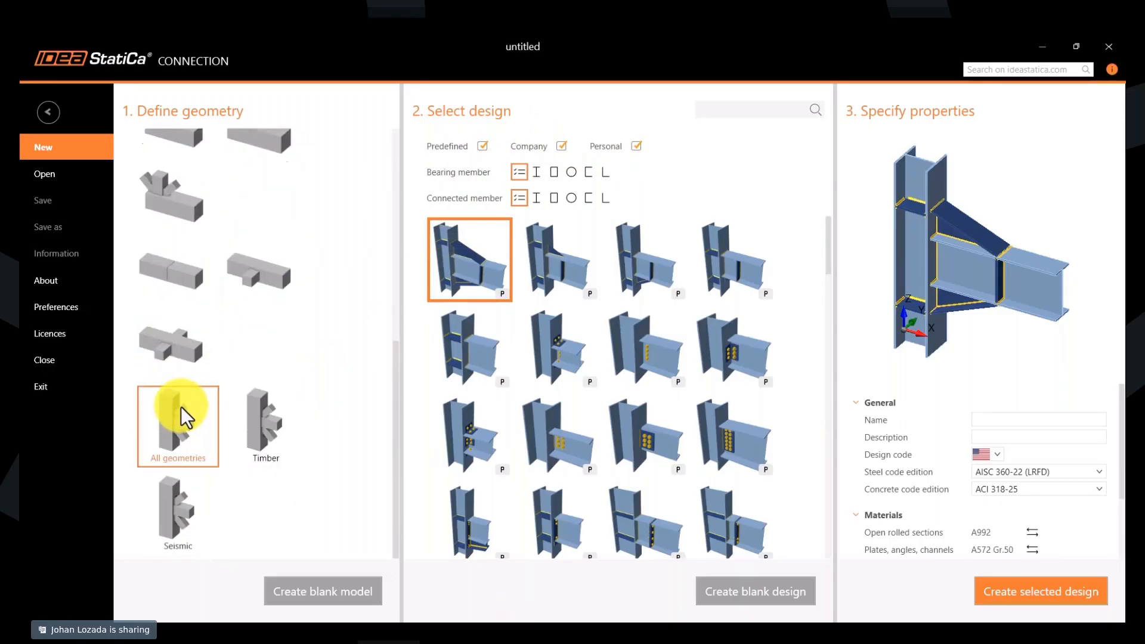
left_click(172, 405)
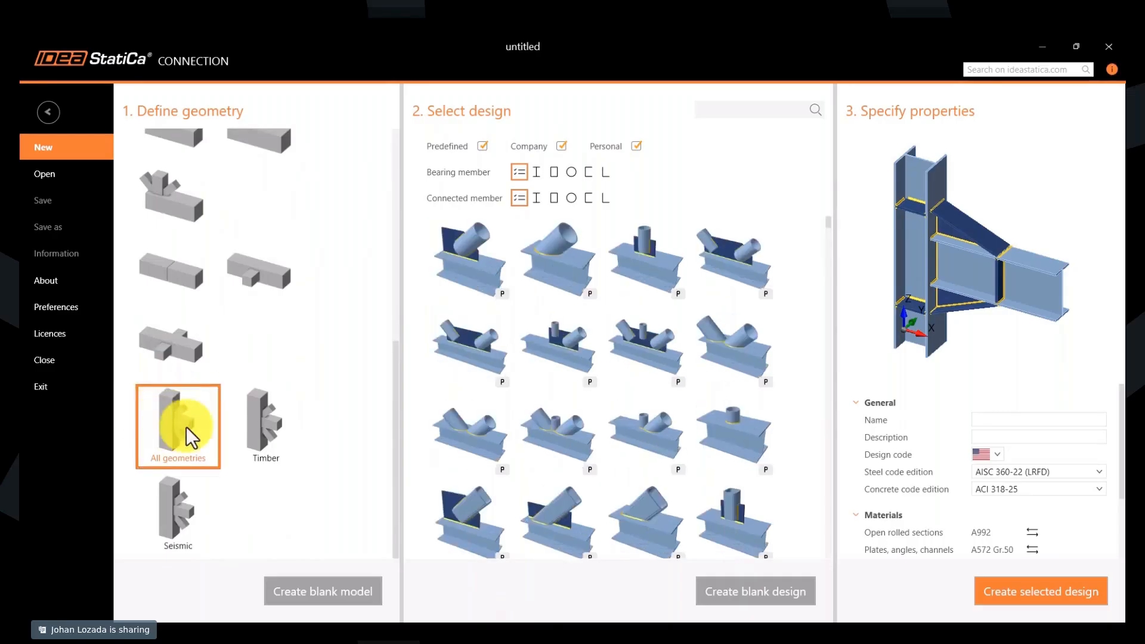
left_click(482, 146)
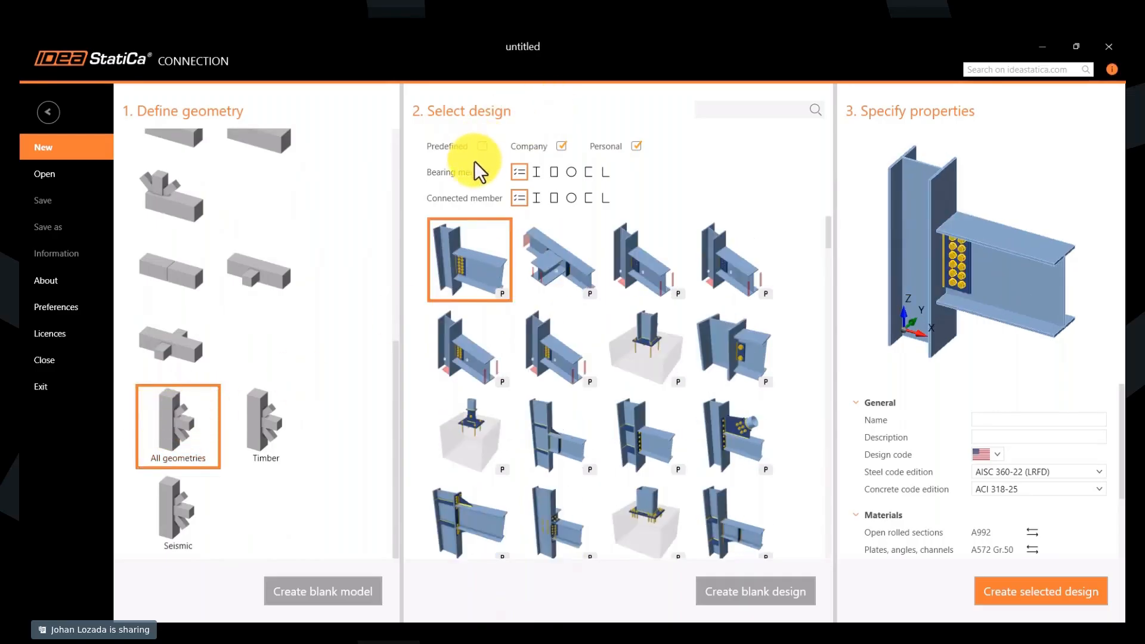
- Look through the Company and Personal designs for all geometries and search them for "DT-"
scroll(612, 327, "down", 3)
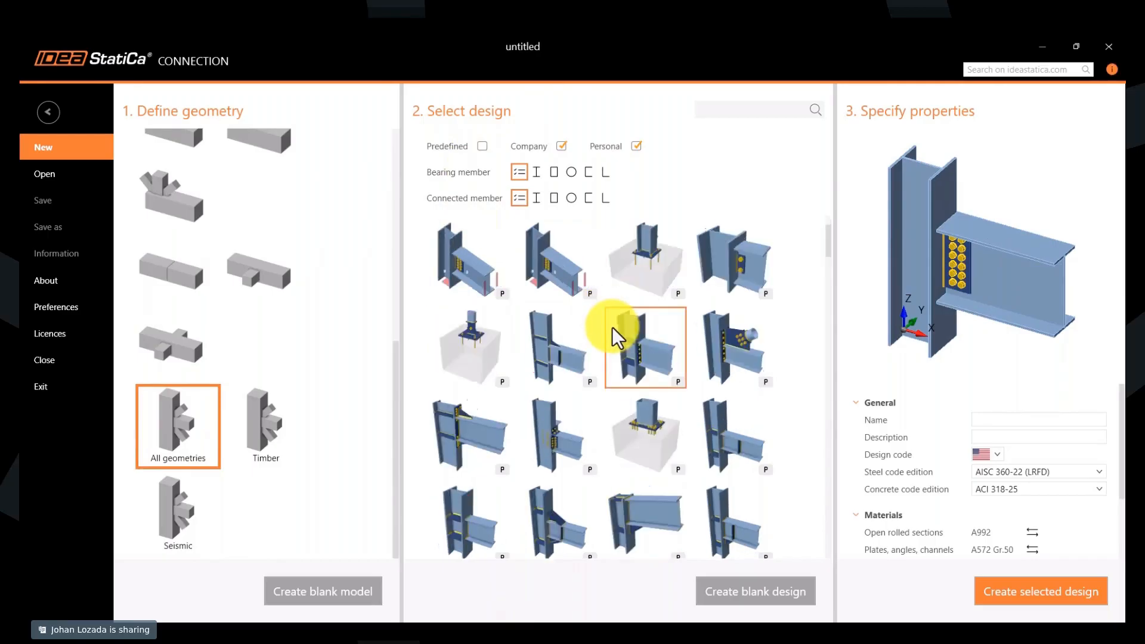
scroll(611, 328, "down", 5)
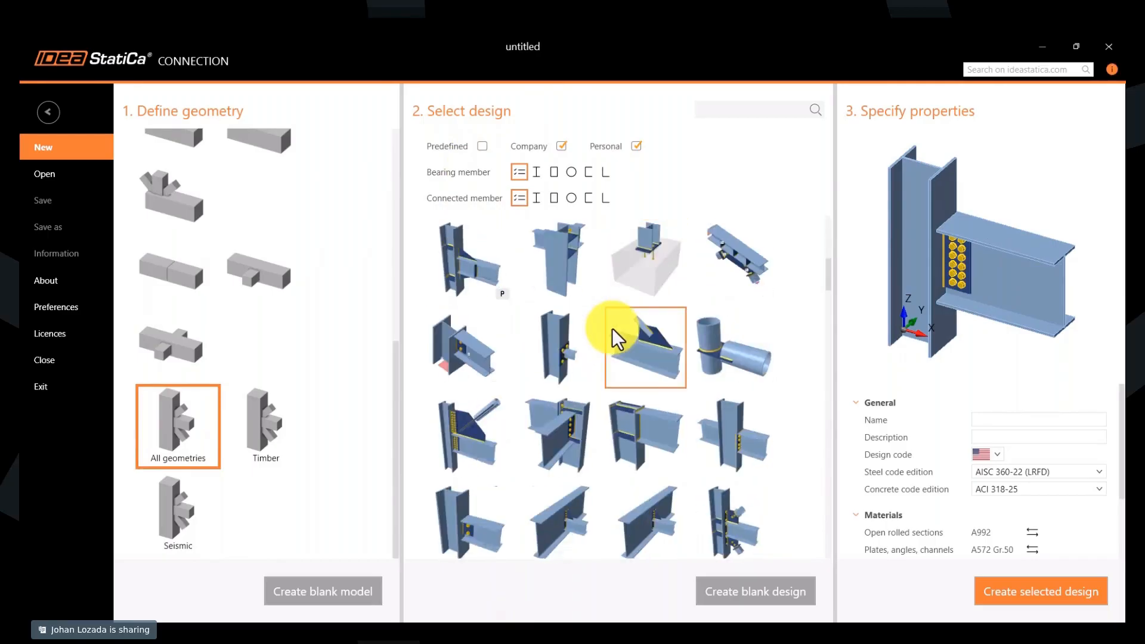
scroll(611, 328, "down", 5)
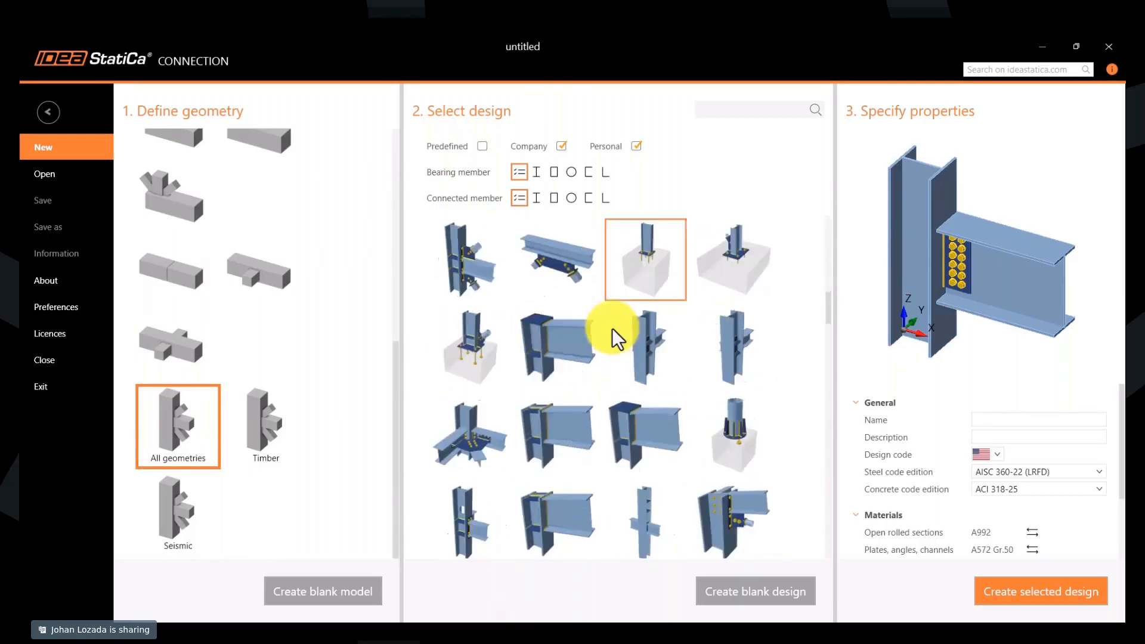
scroll(612, 328, "up", 13)
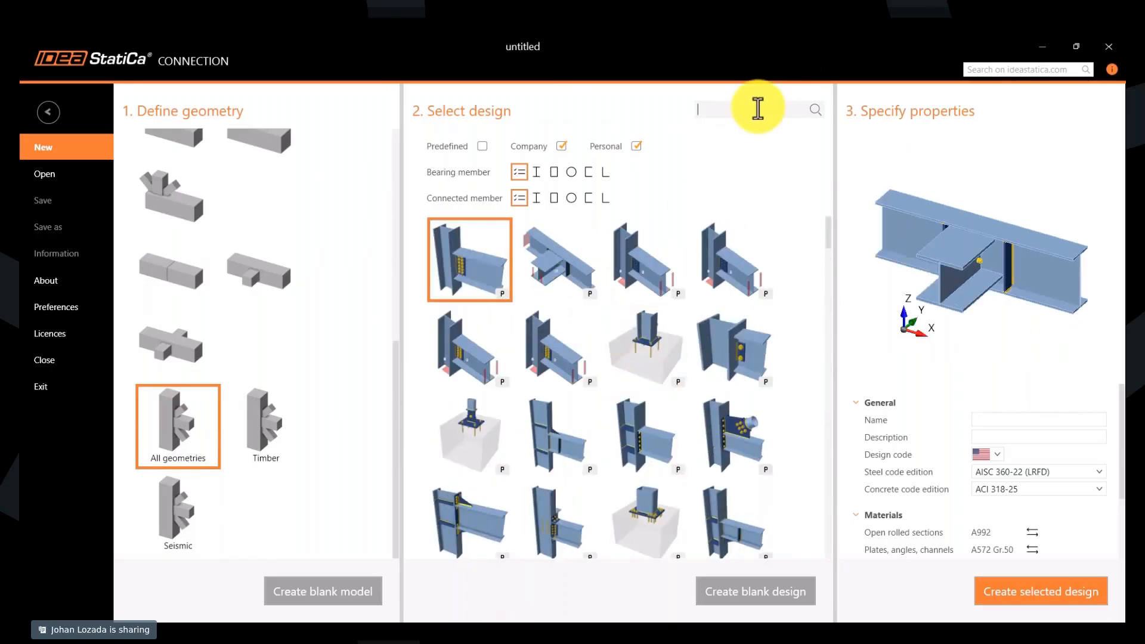
type("DT-")
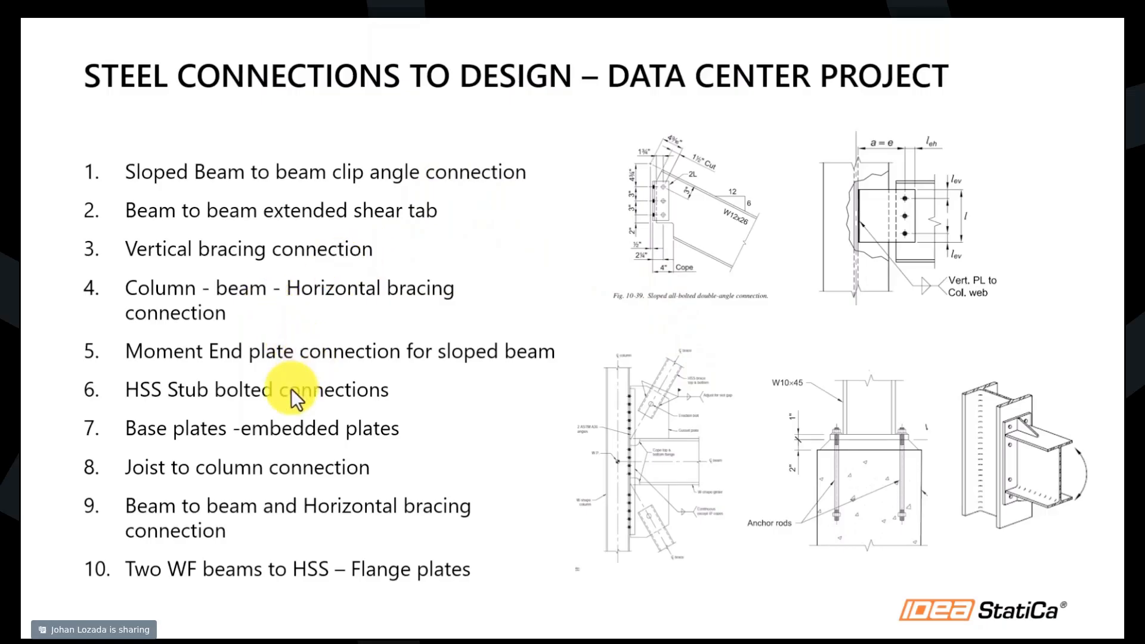
- Switch back to IDEA StatiCa Connection, choose the one-sided beam-to-beam geometry, exclude predefined designs and select the bolted clip angle design
key("alt+Tab")
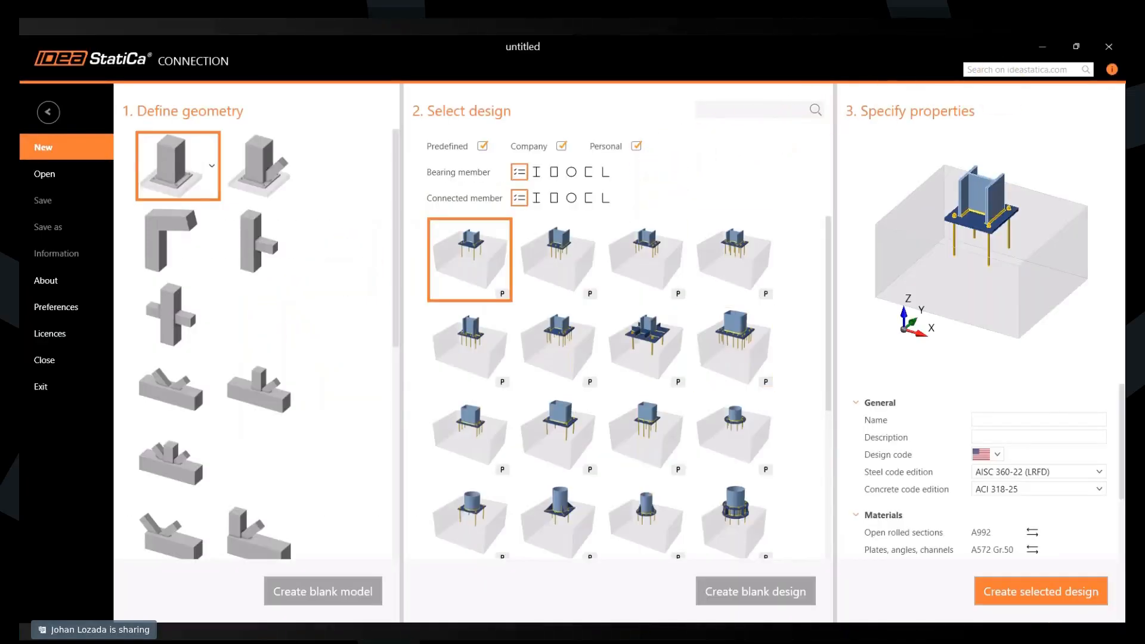
scroll(206, 361, "down", 5)
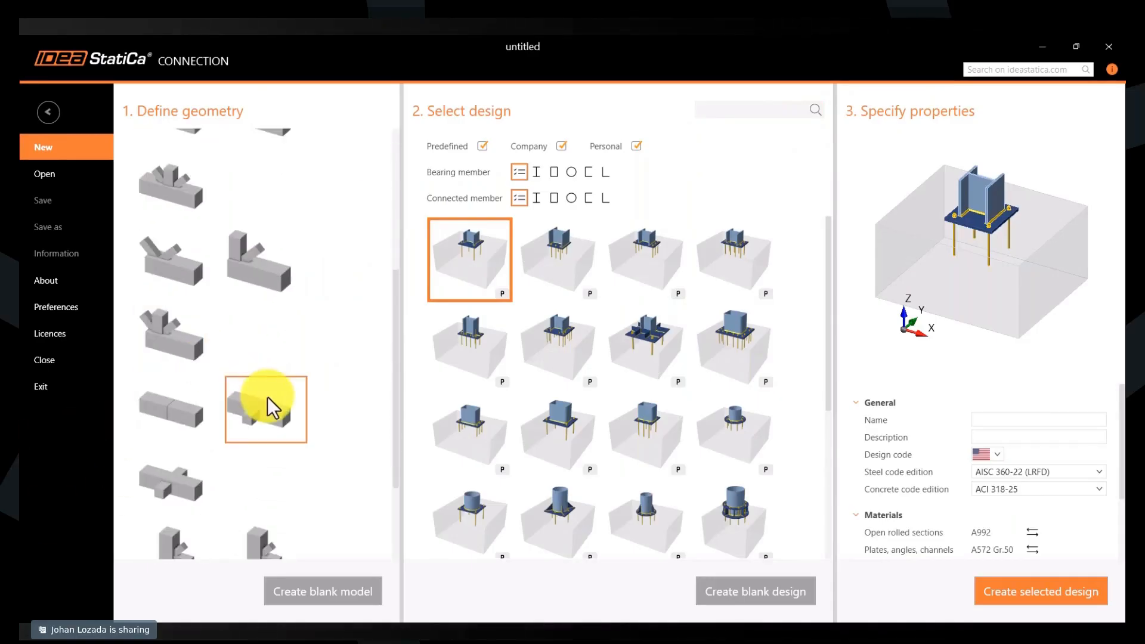
left_click(267, 397)
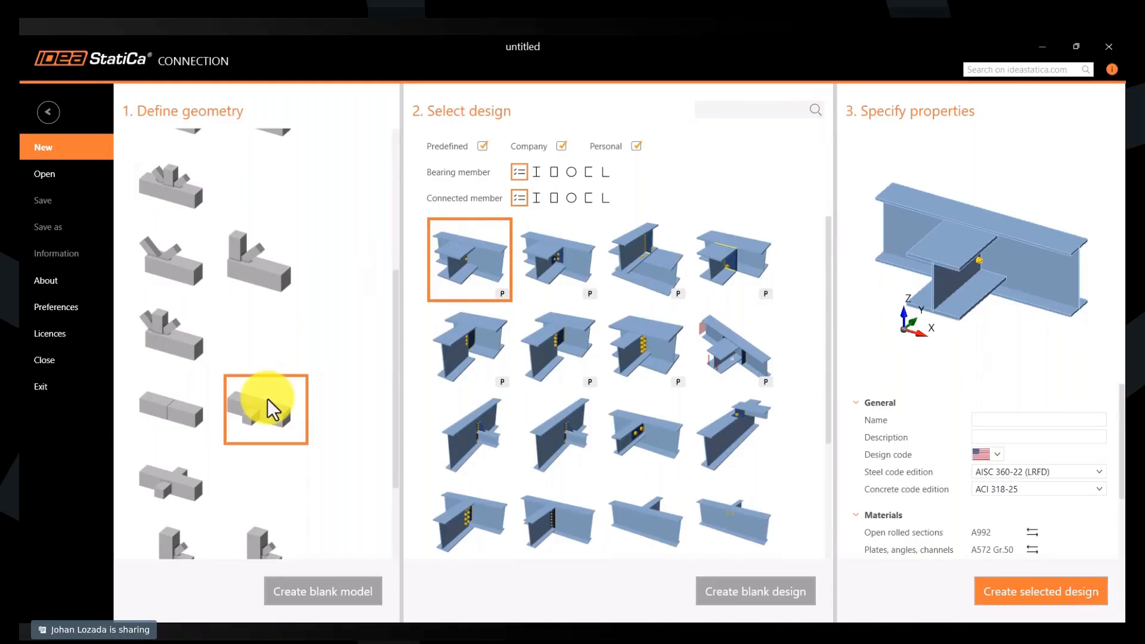
left_click(481, 147)
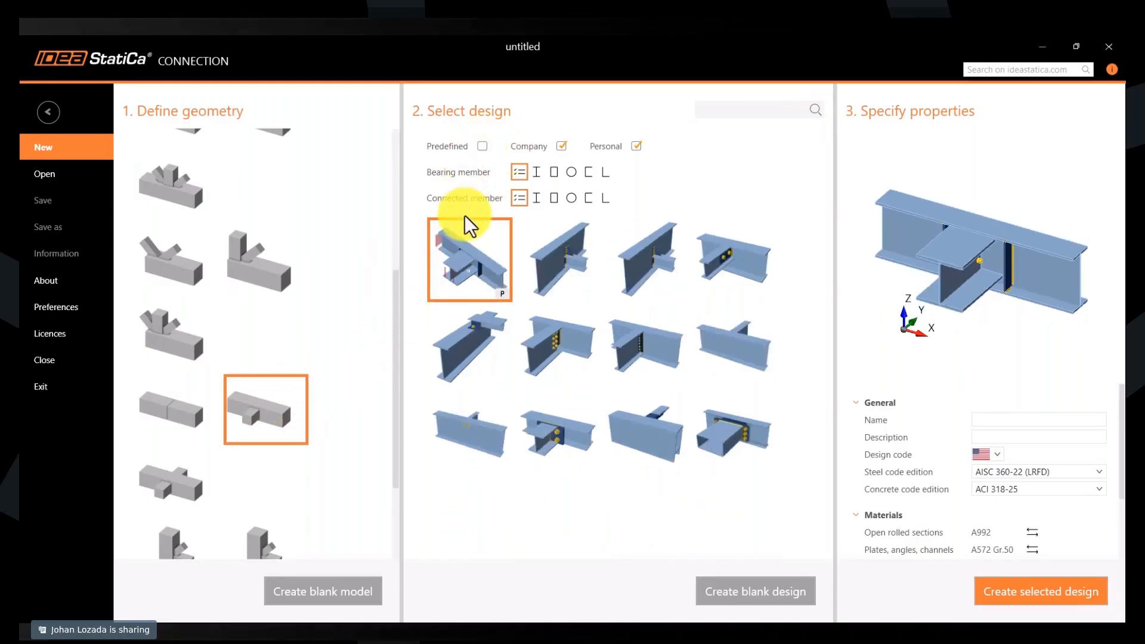
left_click(756, 365)
mouse_move(1009, 301)
right_mouse_down()
mouse_move(1022, 286)
mouse_move(998, 266)
mouse_move(1006, 290)
right_mouse_up()
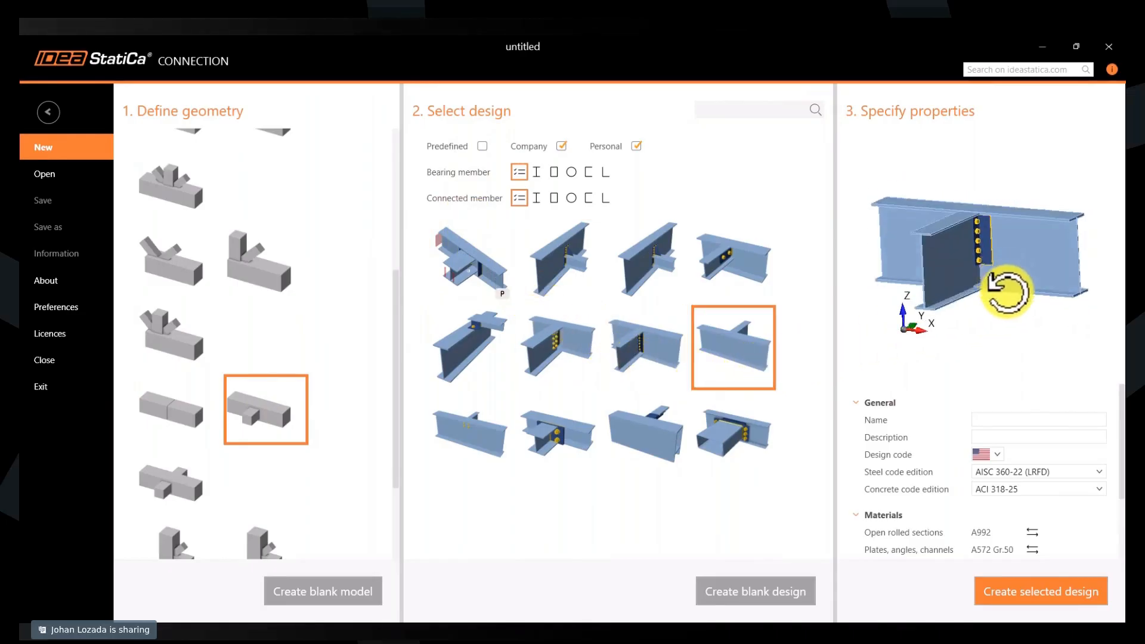
- Name the connection "Sloped beam to beam clip angle" and create it from the selected design
left_click(997, 419)
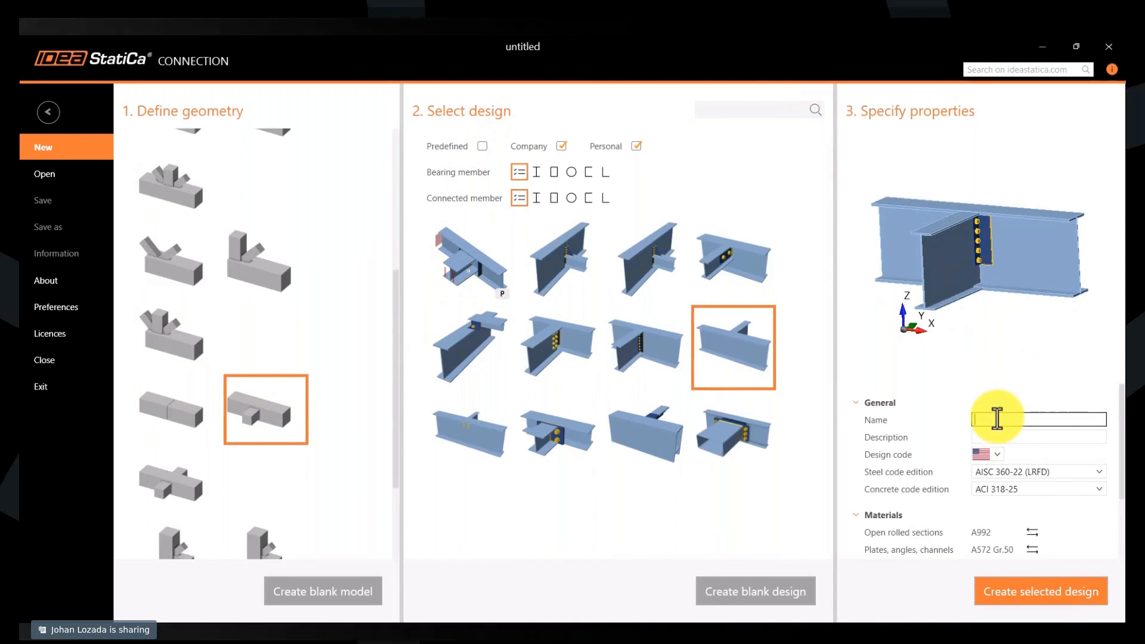
type("Sloped beam to beam clip angle")
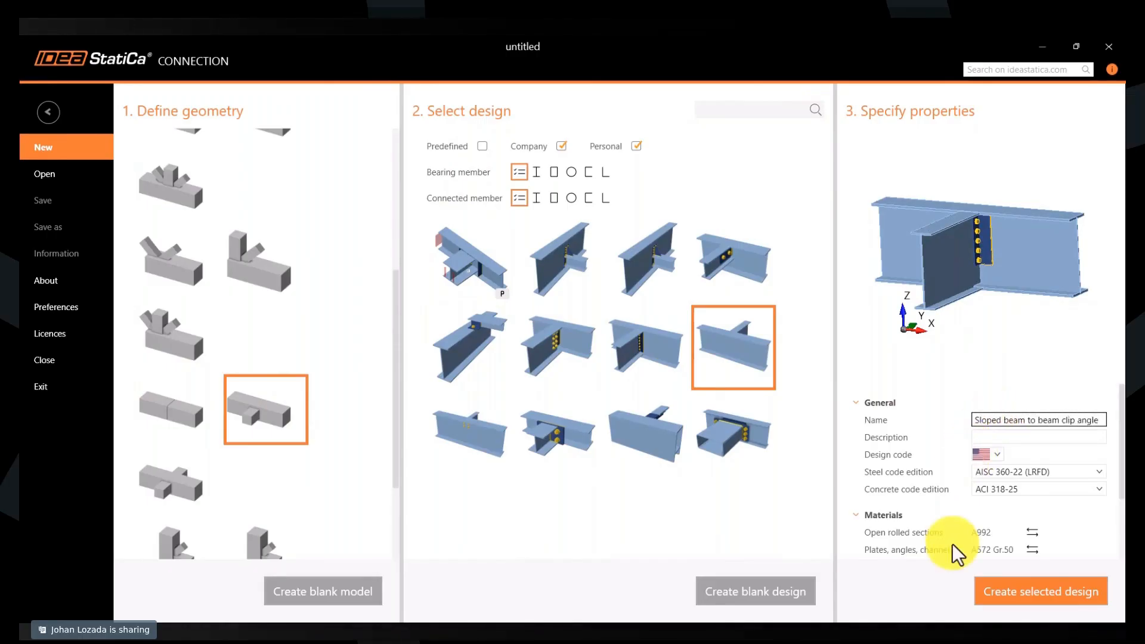
left_click(997, 593)
left_click(149, 199)
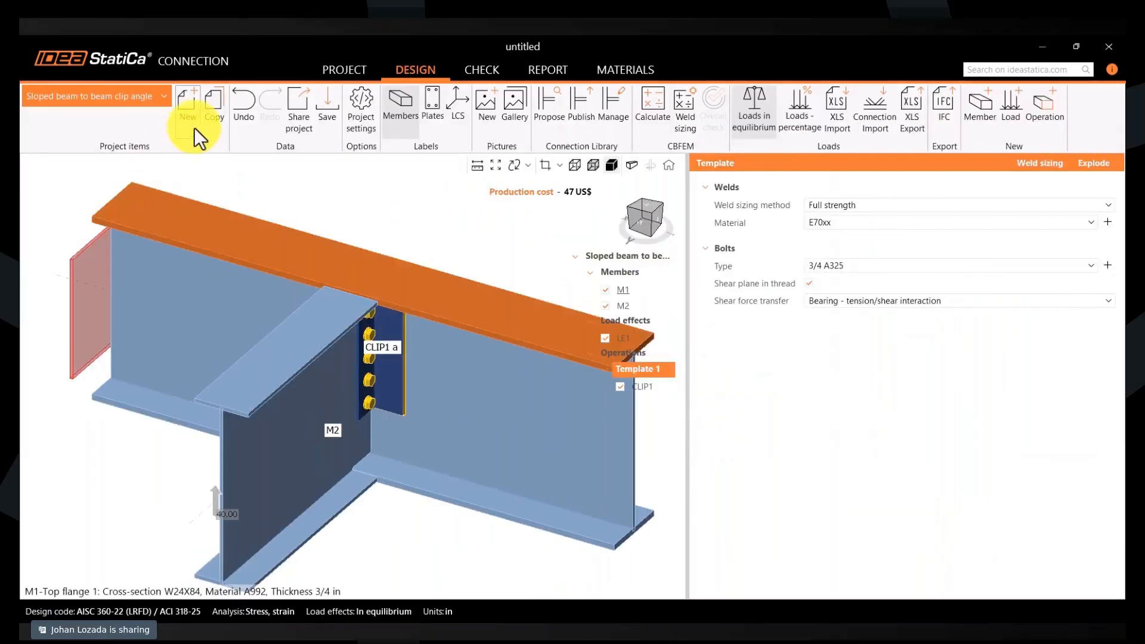
- Add a project item from the bolted beam-to-beam shear tab design, named "Beam to beam extended shear tab"
left_click(191, 125)
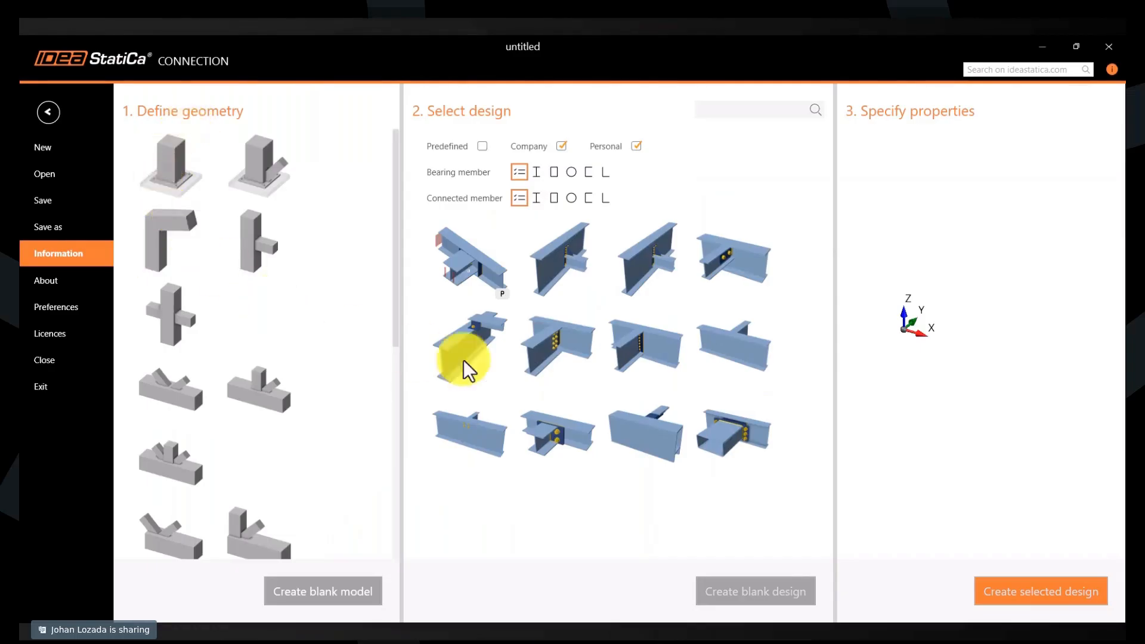
left_click(665, 358)
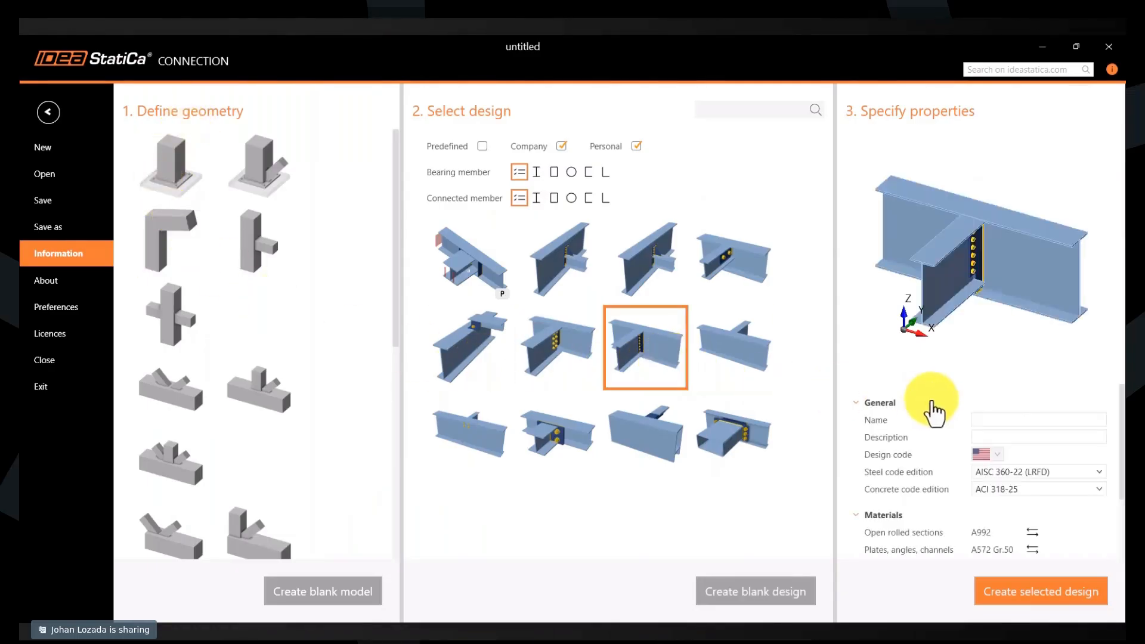
left_click(999, 417)
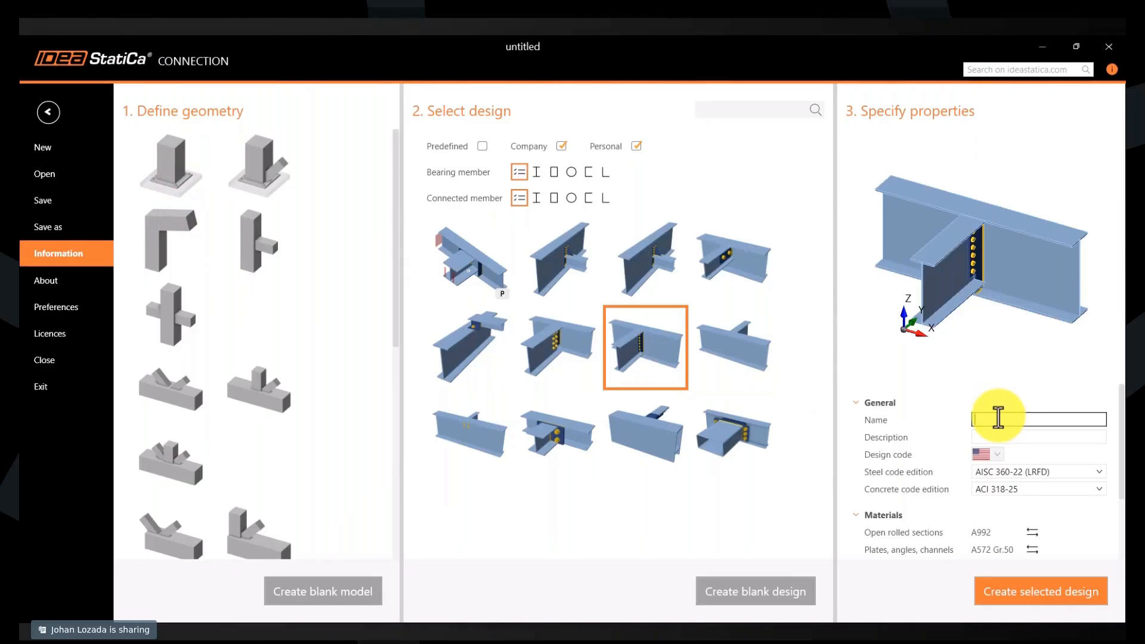
type("Beam to beam extended shear tab")
left_click(995, 588)
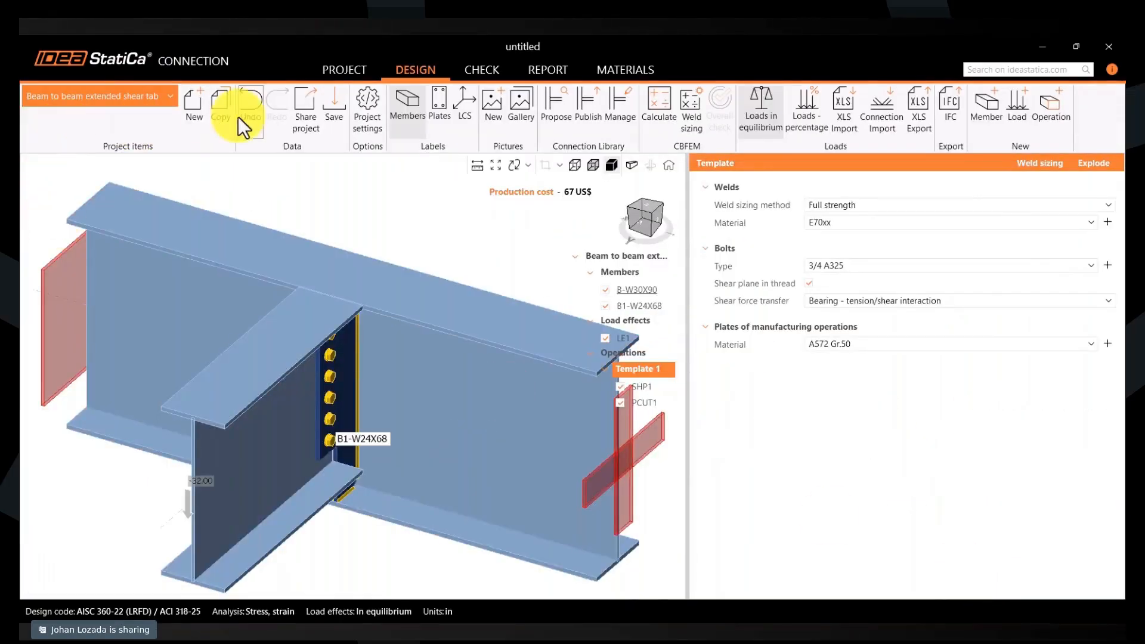
- Start another project item with the column, beam and two diagonal braces geometry and select the full-height gusset plate bracing design
left_click(184, 124)
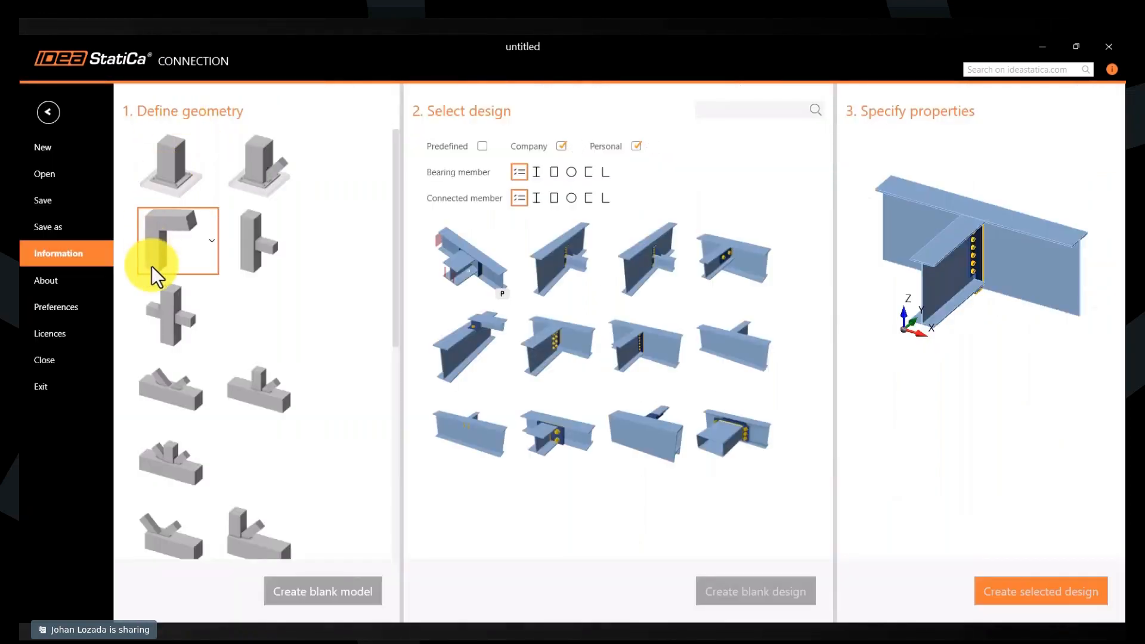
scroll(167, 323, "down", 5)
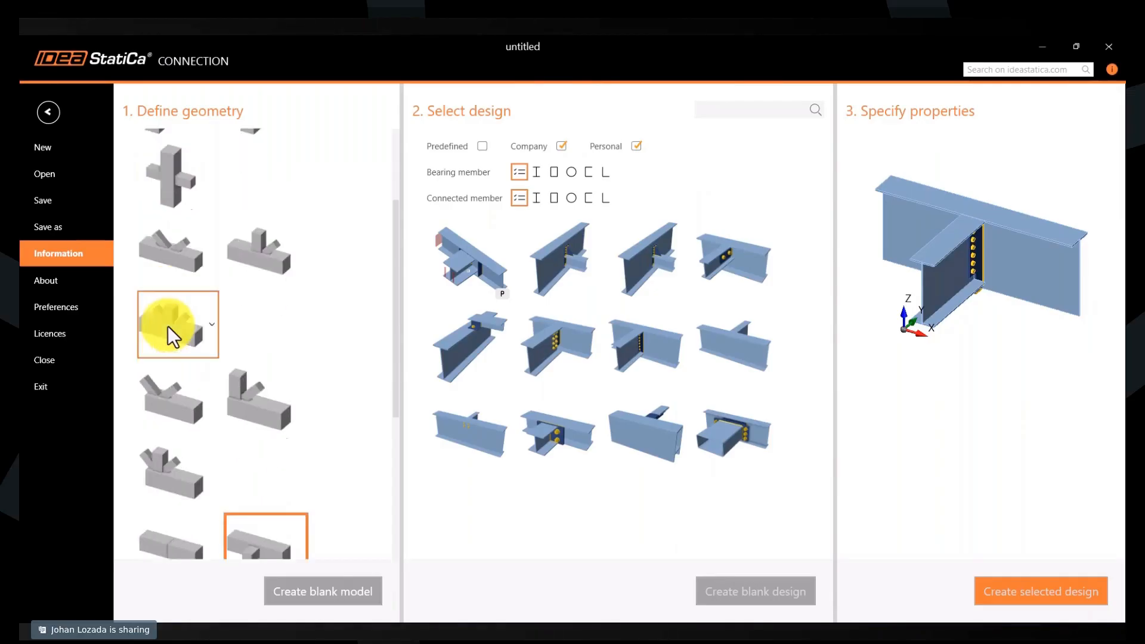
scroll(167, 327, "up", 3)
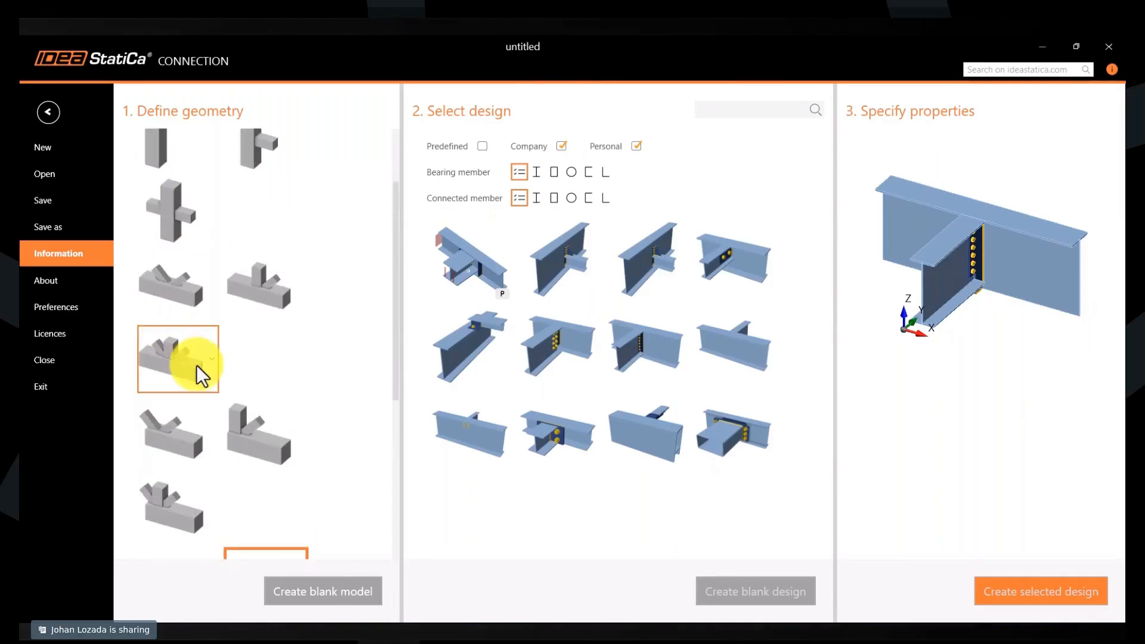
left_click(210, 359)
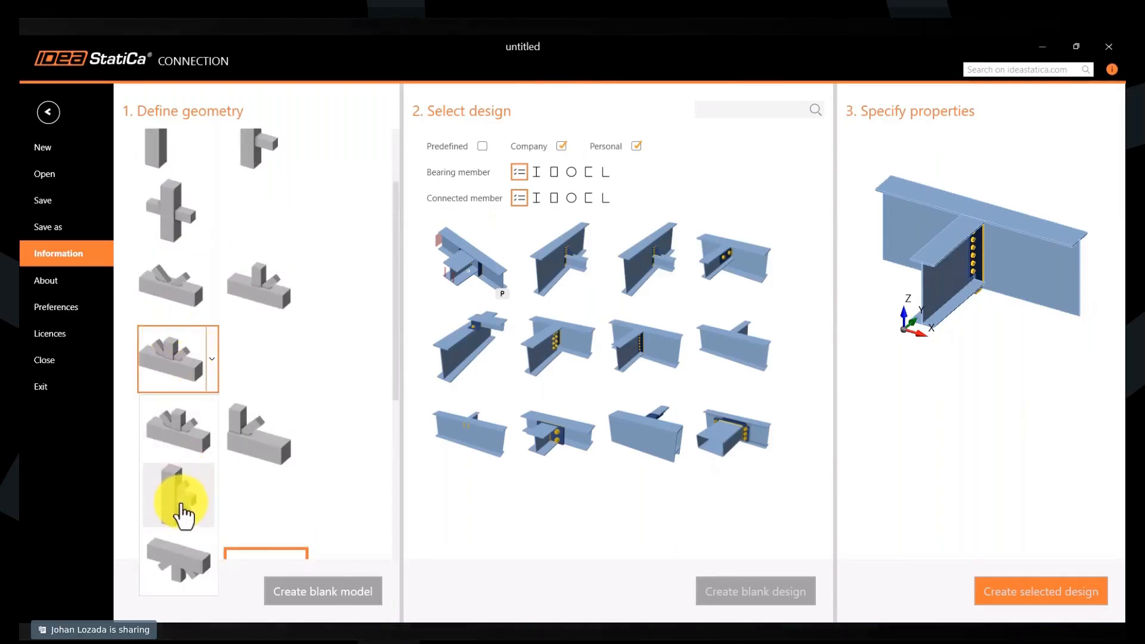
left_click(181, 506)
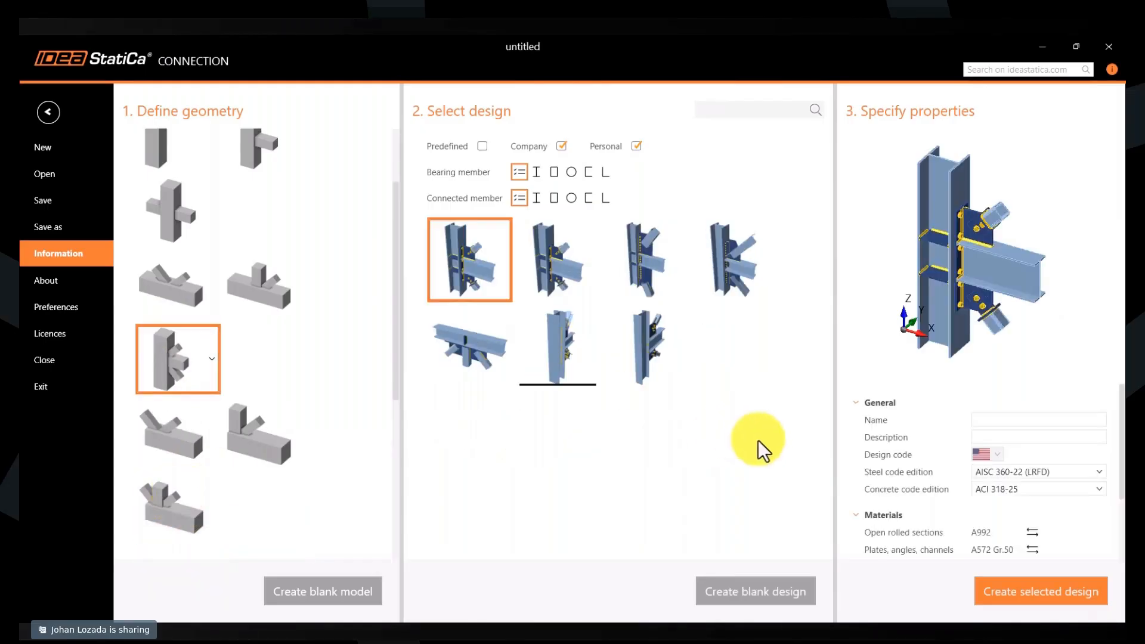
left_click(641, 273)
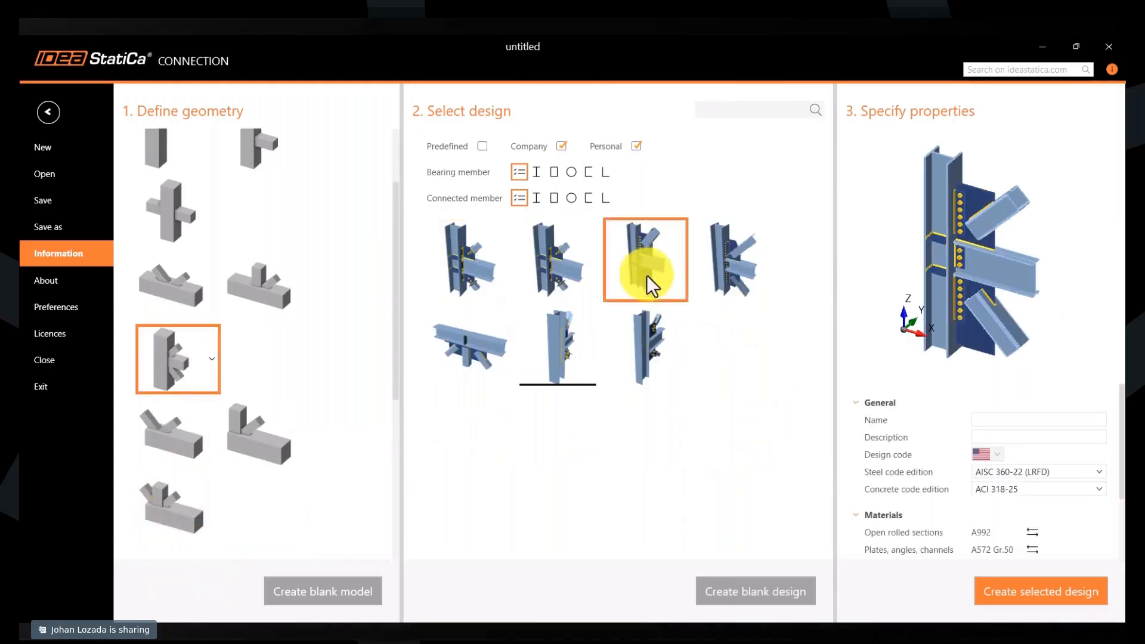
- Name the connection "Vertical bracing connection" and create it from the selected gusset plate design
left_click(1008, 417)
type("Vertic")
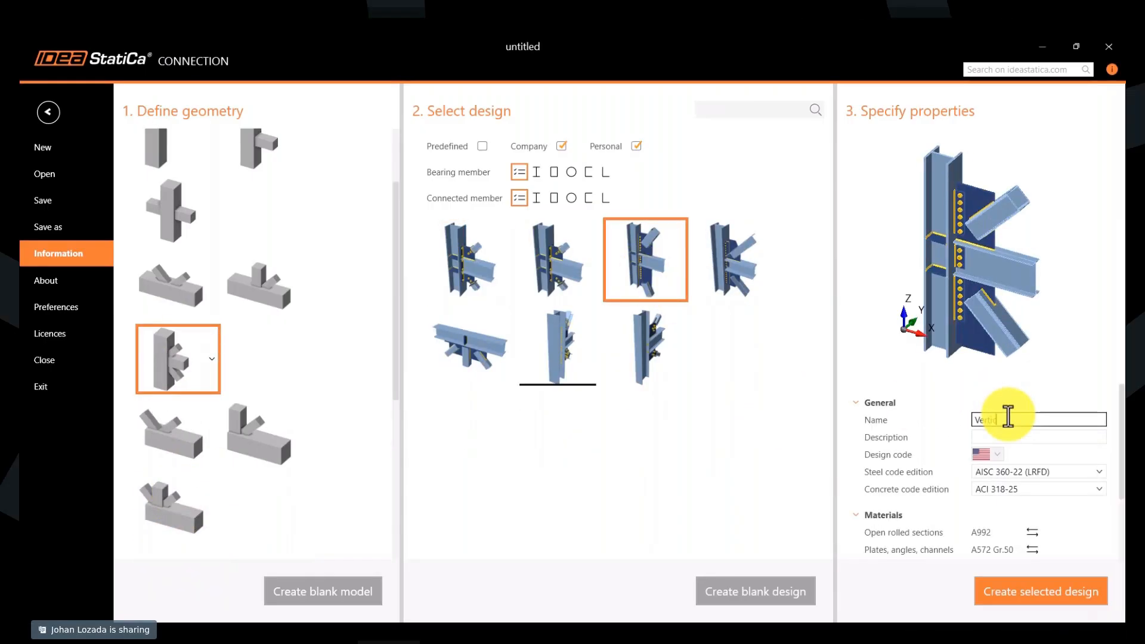
type("al bracing connection")
left_click(1010, 591)
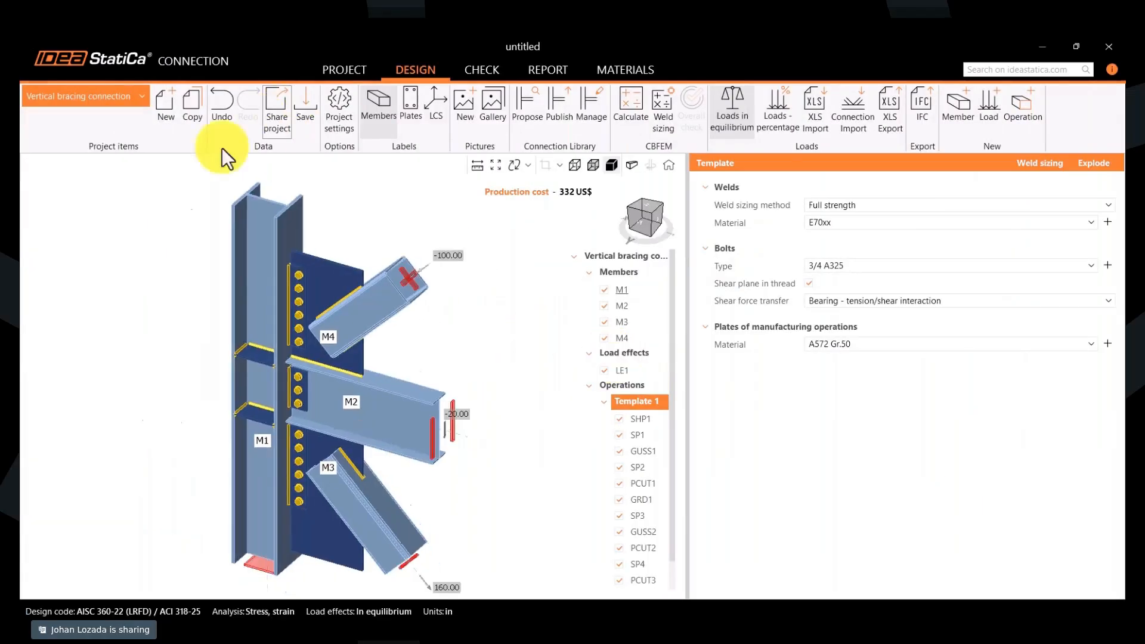
- Add a named project item from the column and beams design with the bolted horizontal gusset plate
left_click(164, 115)
left_click(469, 450)
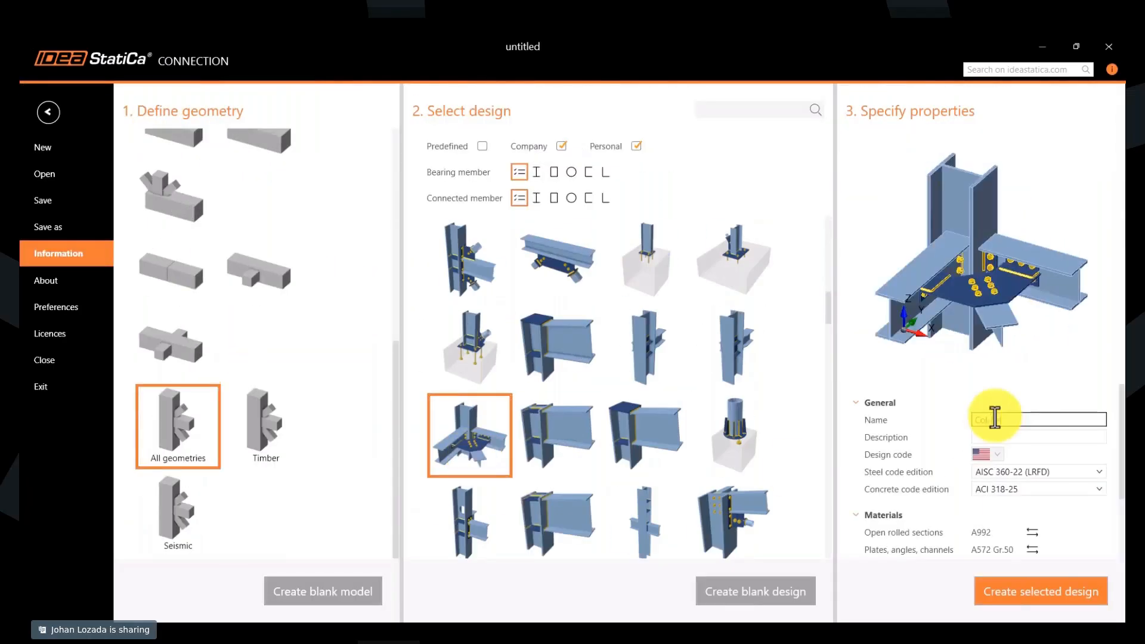
left_click(1021, 590)
- Add a project item from the beam-to-column bolted end plate design with a top stiffener, named "Moment"
left_click(166, 121)
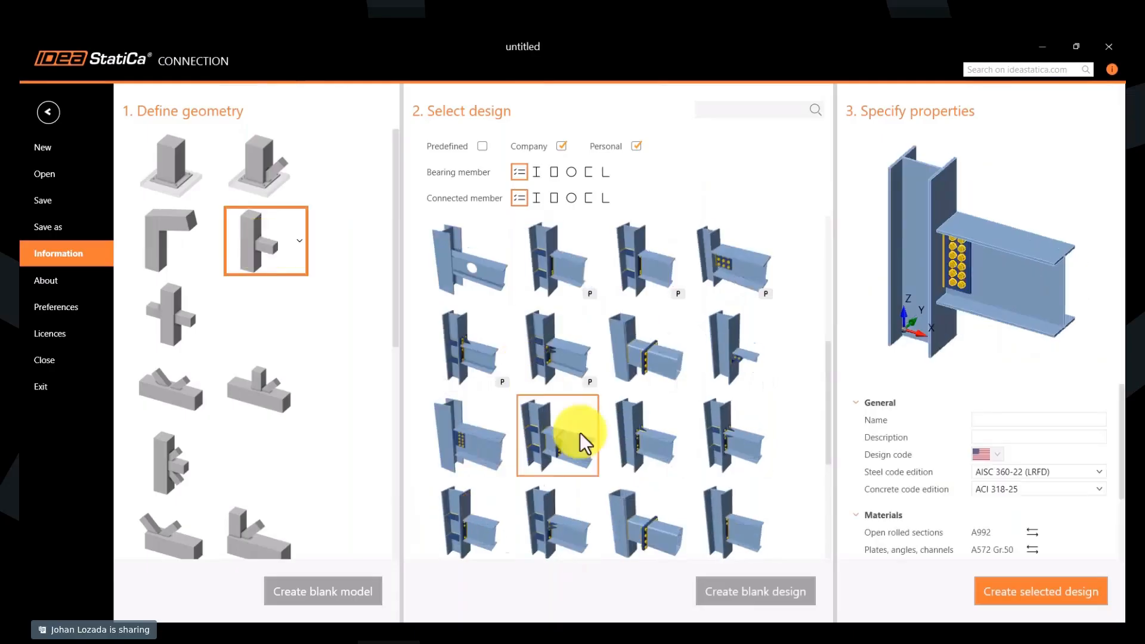
left_click(1034, 416)
type("Moment")
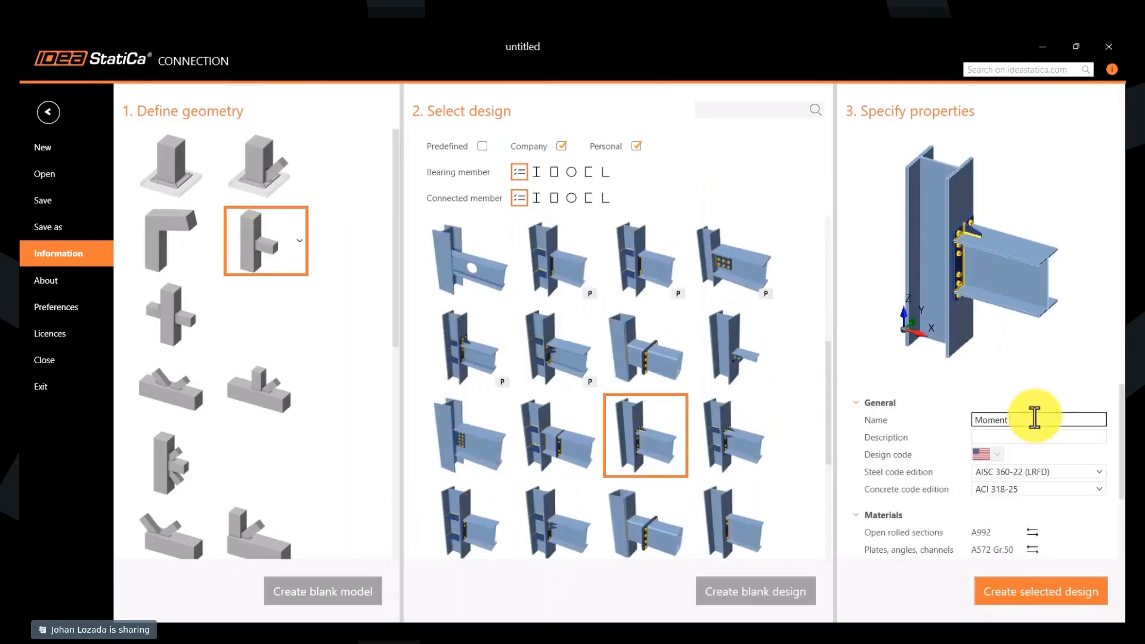
left_click(1013, 589)
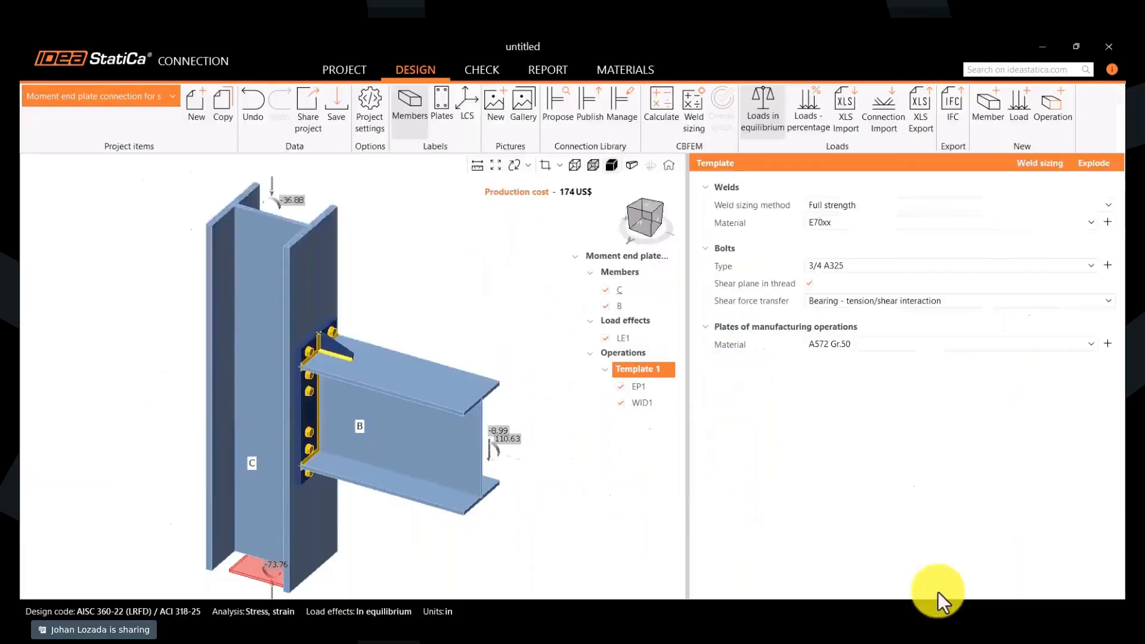
- Add a project item from the HSS to HSS stub design in the beam-to-column geometry, named "HSS Stub bolted connection"
left_click(193, 111)
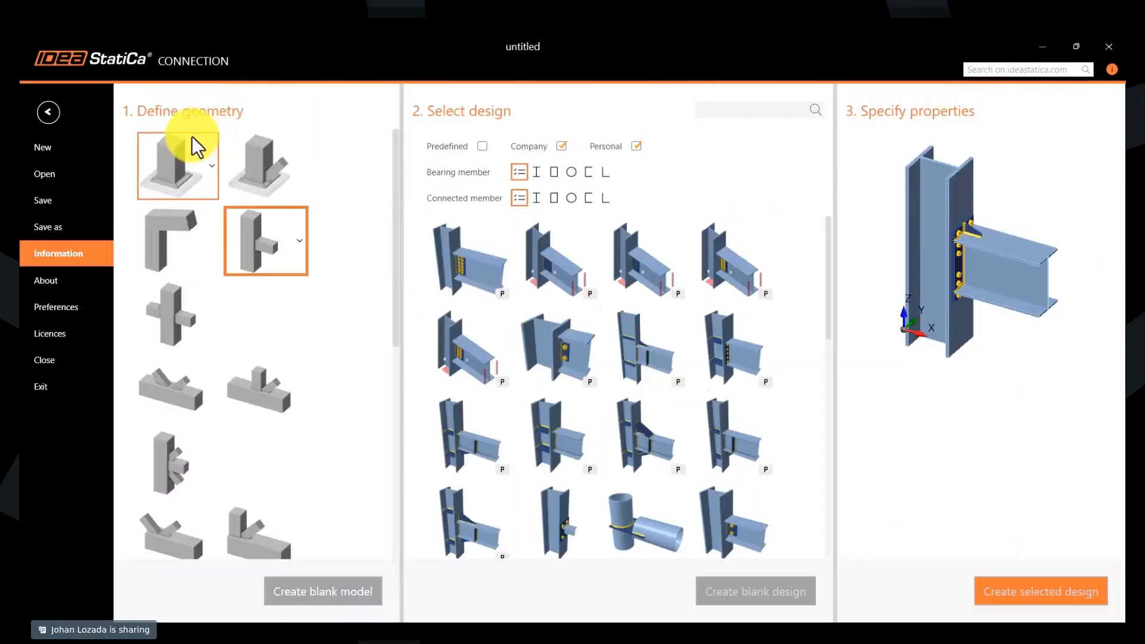
scroll(528, 463, "down", 3)
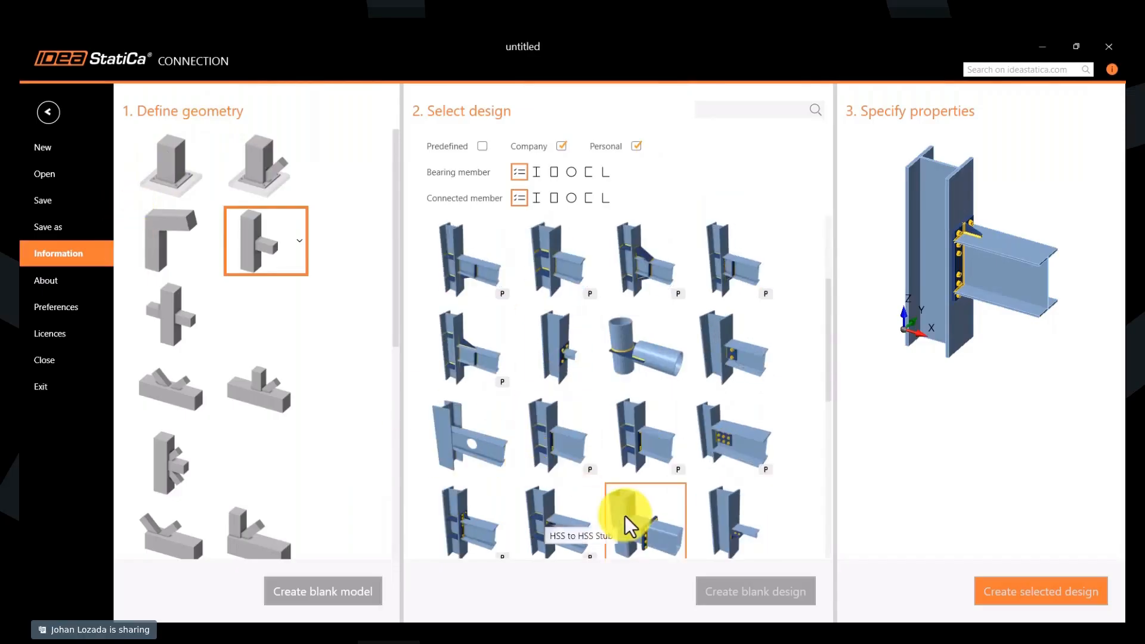
left_click(645, 435)
left_click(1020, 417)
type("HSS Stub bolted connection")
left_click(1026, 597)
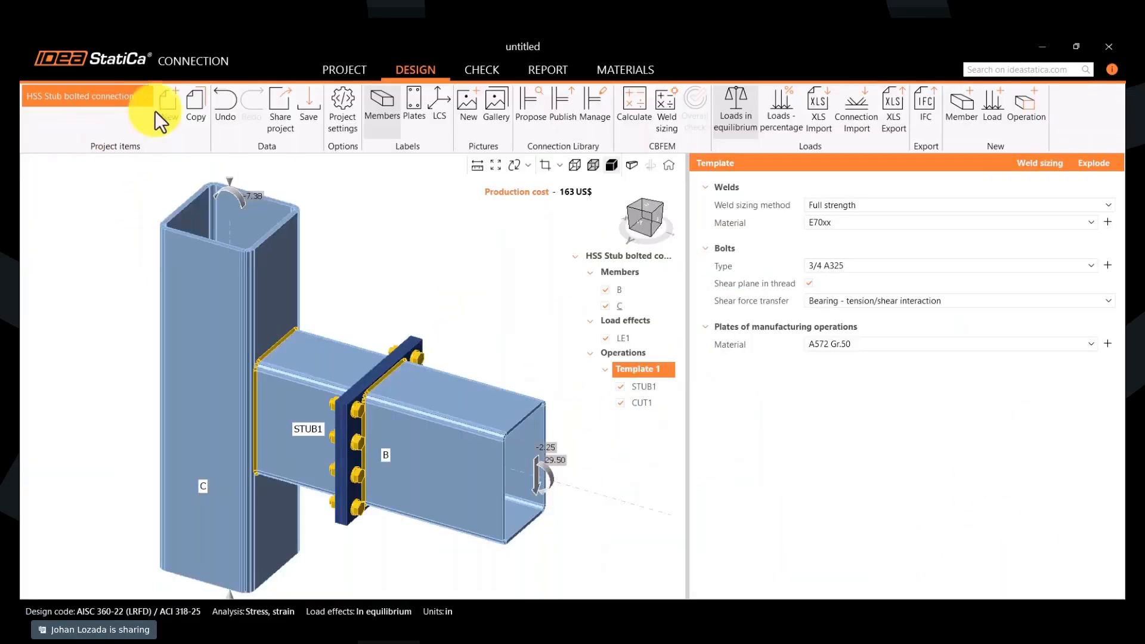
- Add a project item from the I-column base plate design without the P mark, named "Base plate embbeded plate"
left_click(158, 111)
left_click(156, 188)
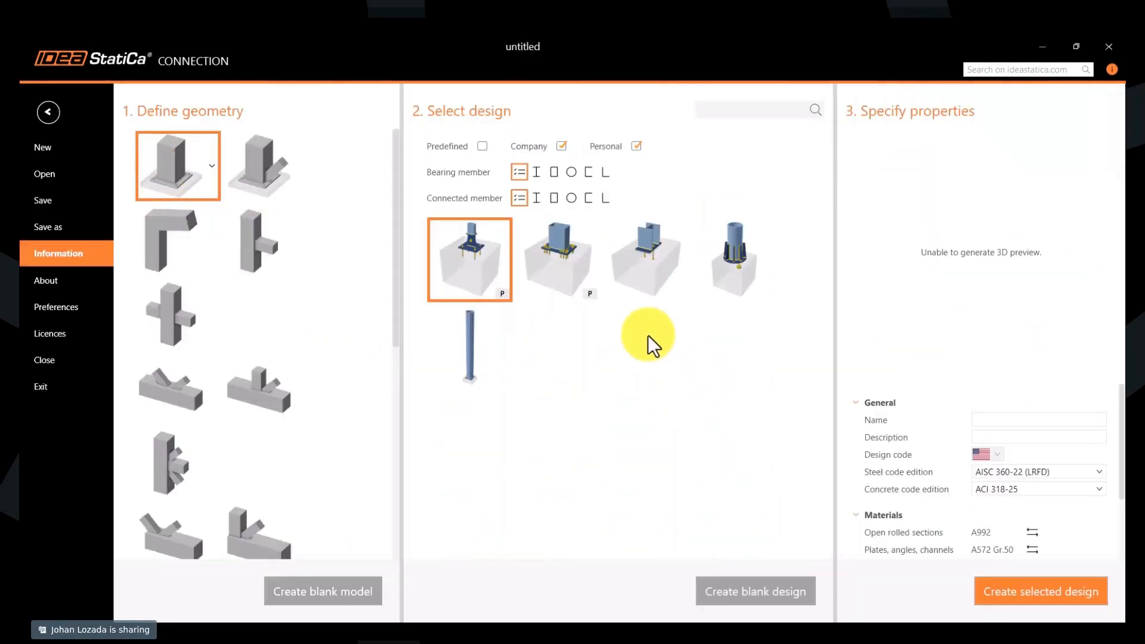
left_click(648, 249)
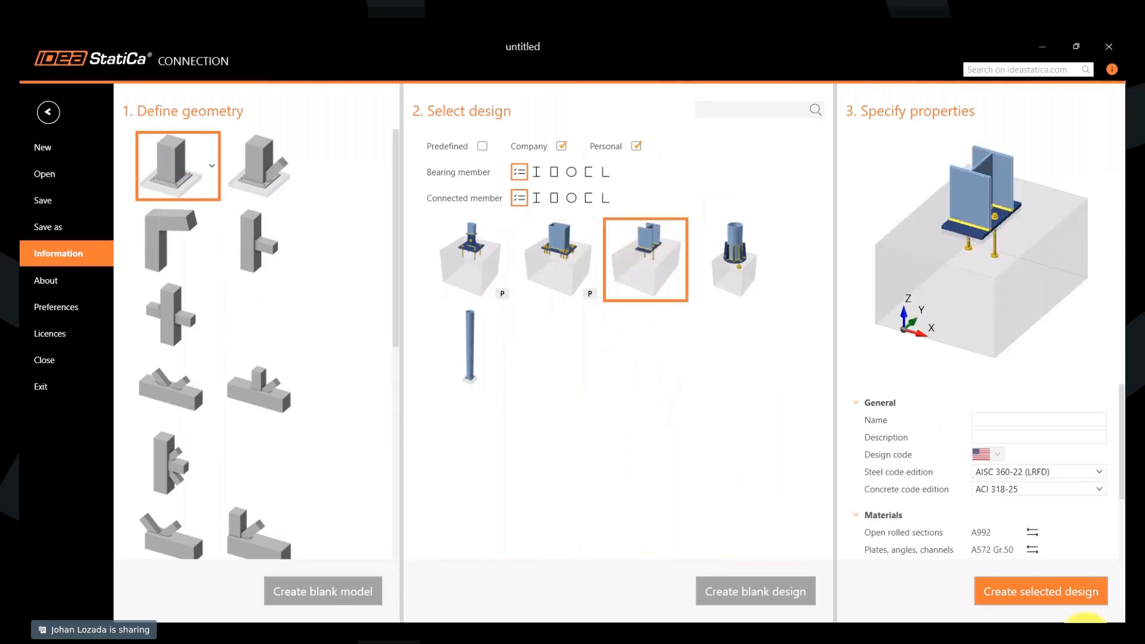
left_click(1040, 419)
type("Base plate embbeded plate")
left_click(1024, 596)
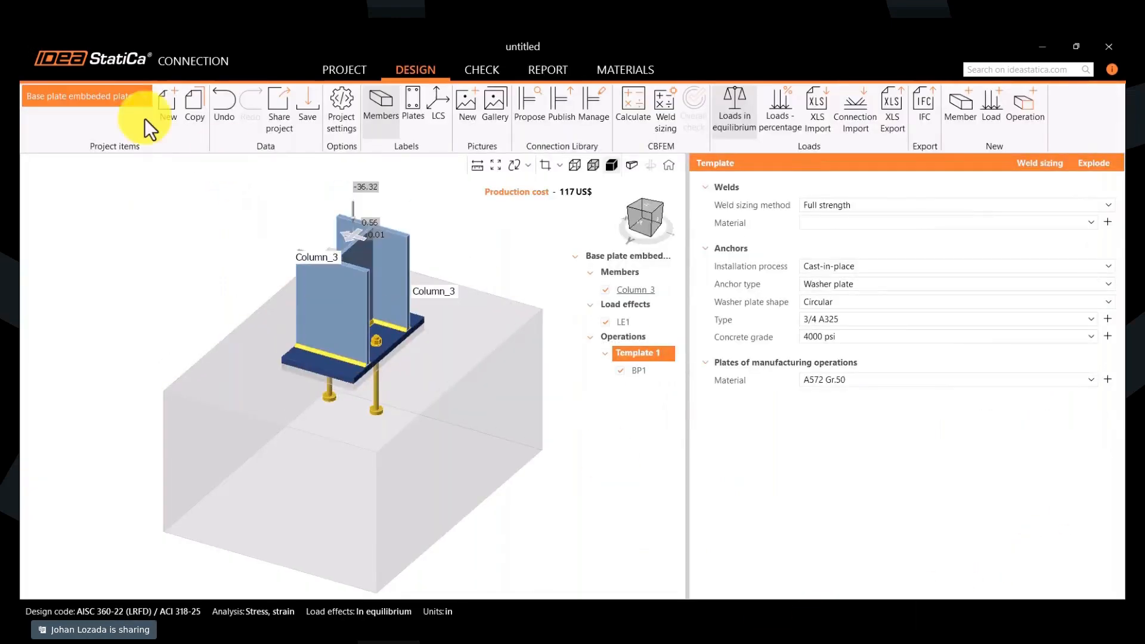
- Exclude Company designs, create a project item from the joist-on-column seat design and rename it "Joist to column connection"
left_click(167, 110)
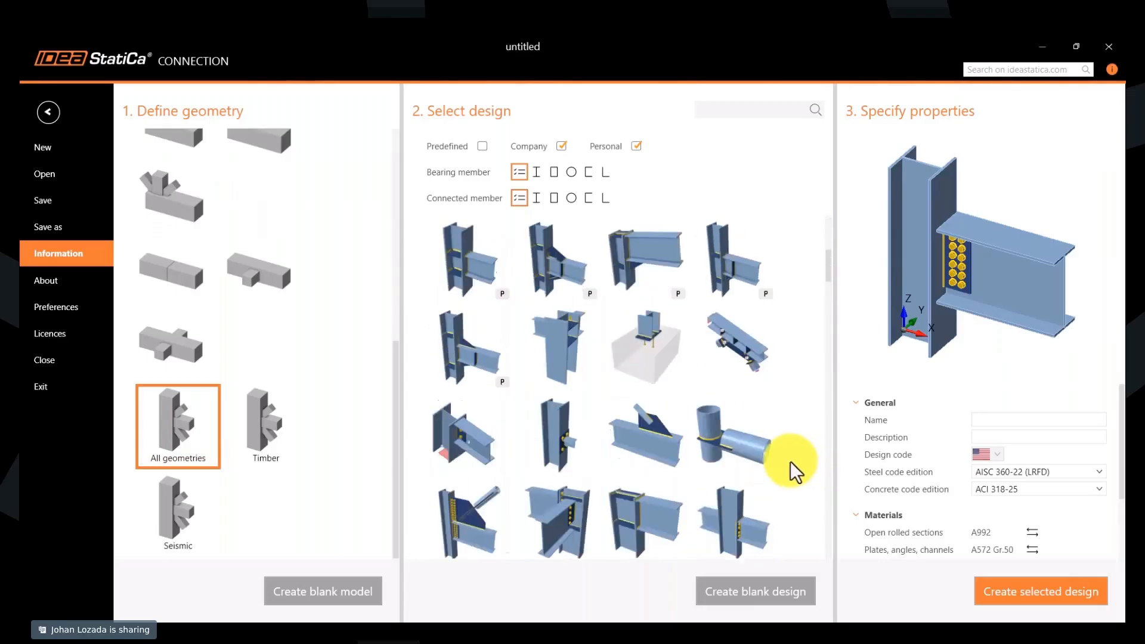
left_click(561, 146)
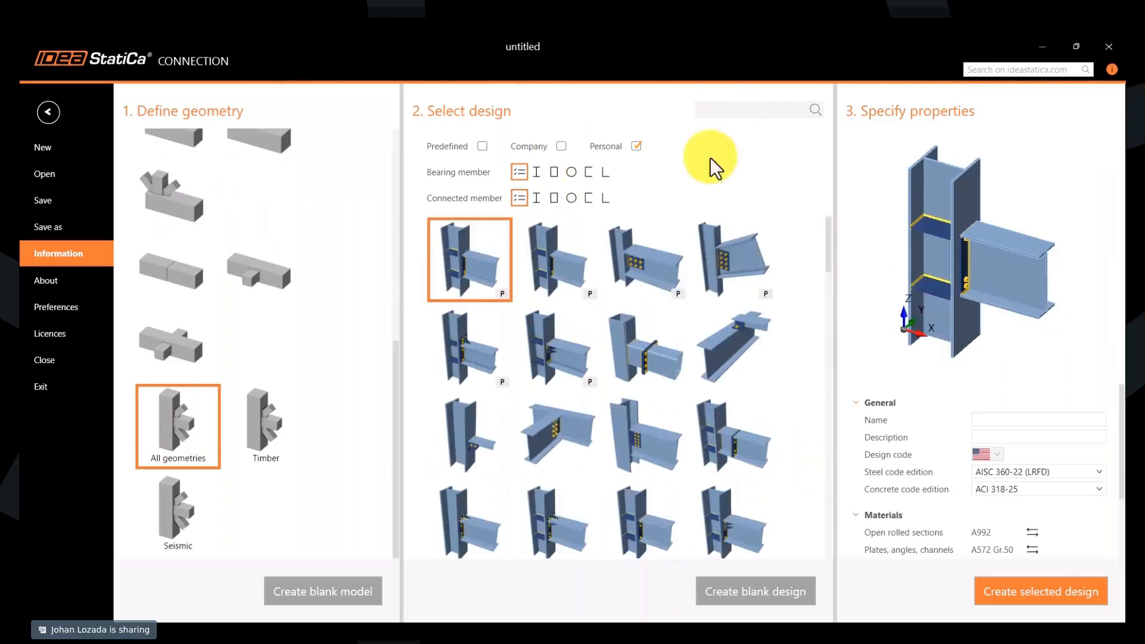
double_click(470, 431)
type("J")
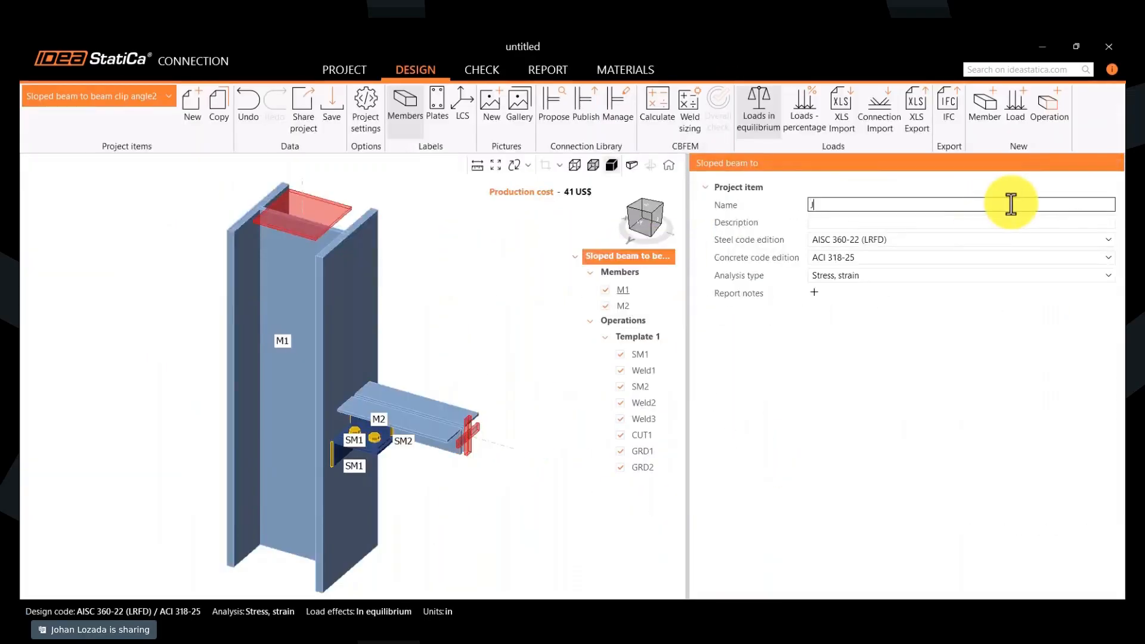
type("oist to column connection")
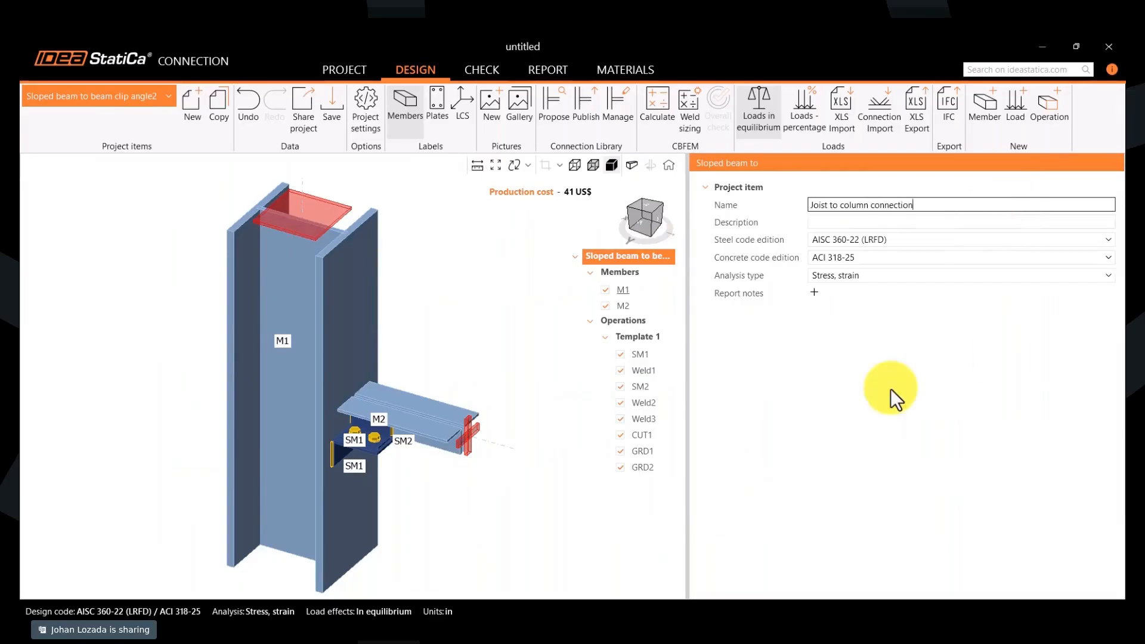
- Add a project item from the stiffened beam design with horizontal bracing, named "Beam to beam- horizontal conn"
left_click(191, 107)
left_click(479, 513)
middle_click_drag(960, 245, 1034, 262)
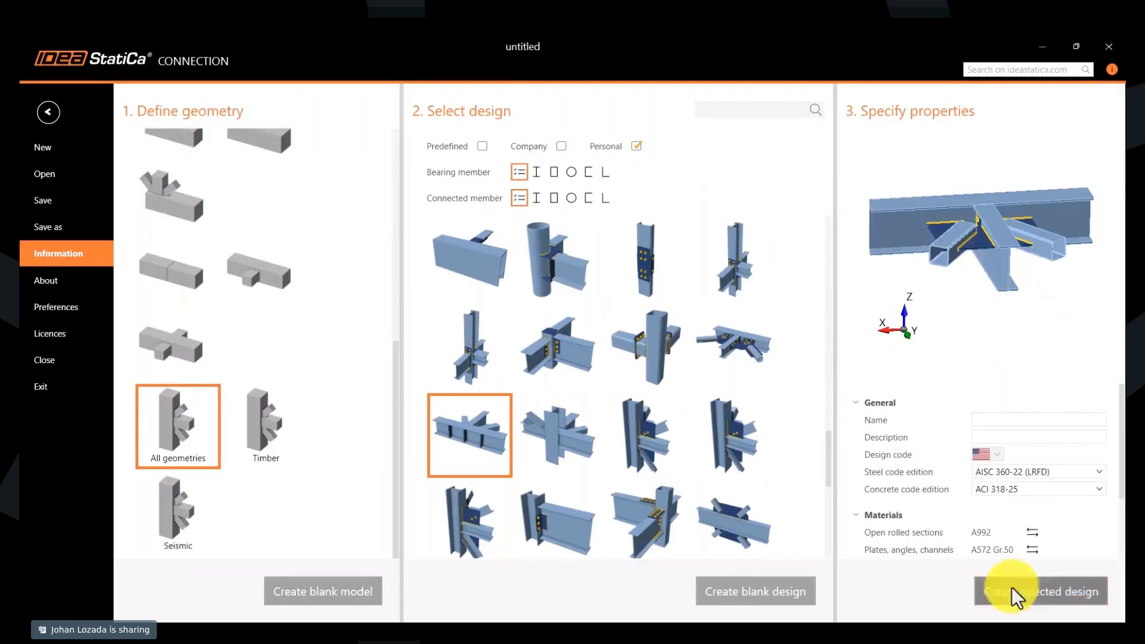
left_click(1039, 420)
type("Beam to beam")
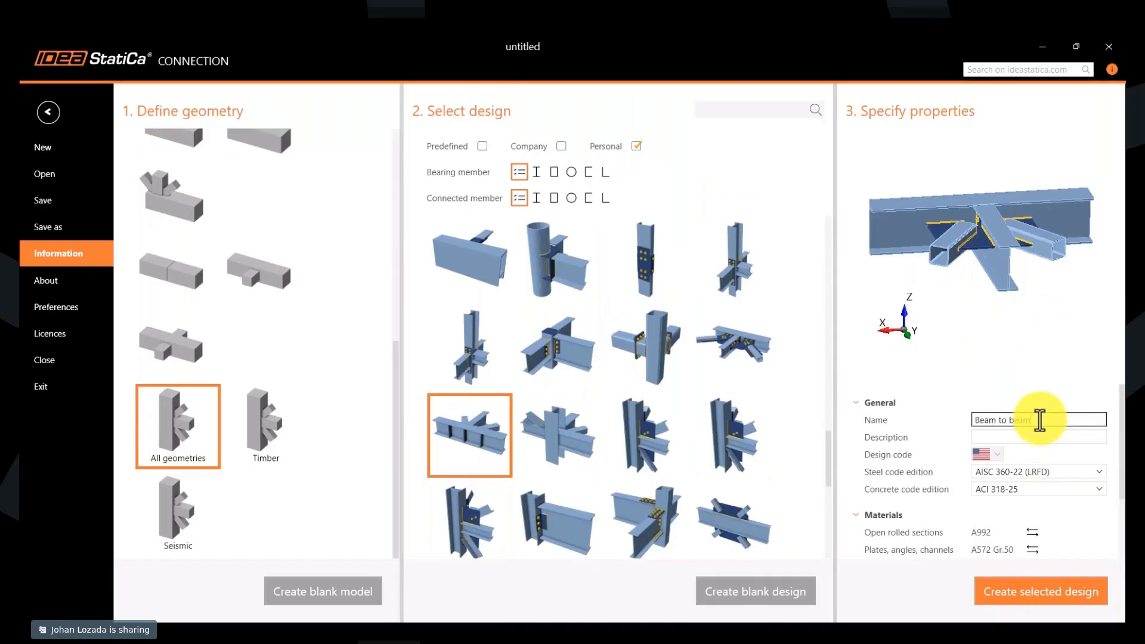
type("-horizontal conn")
left_click(986, 595)
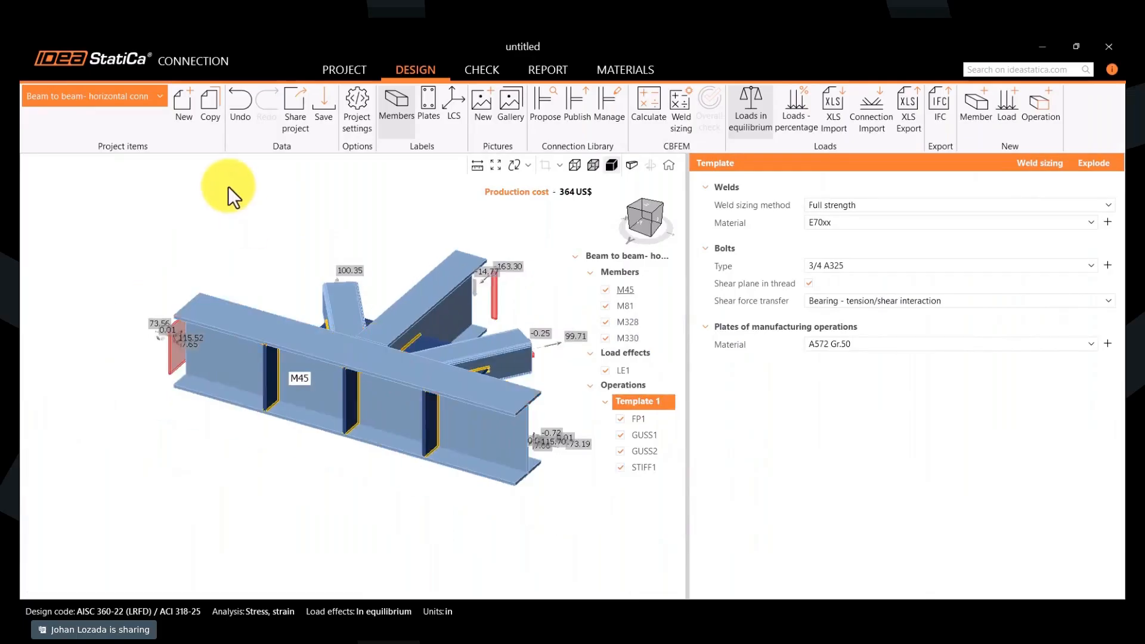
- Start another project item with the column and two opposite beams geometry and include Company designs again
left_click(178, 130)
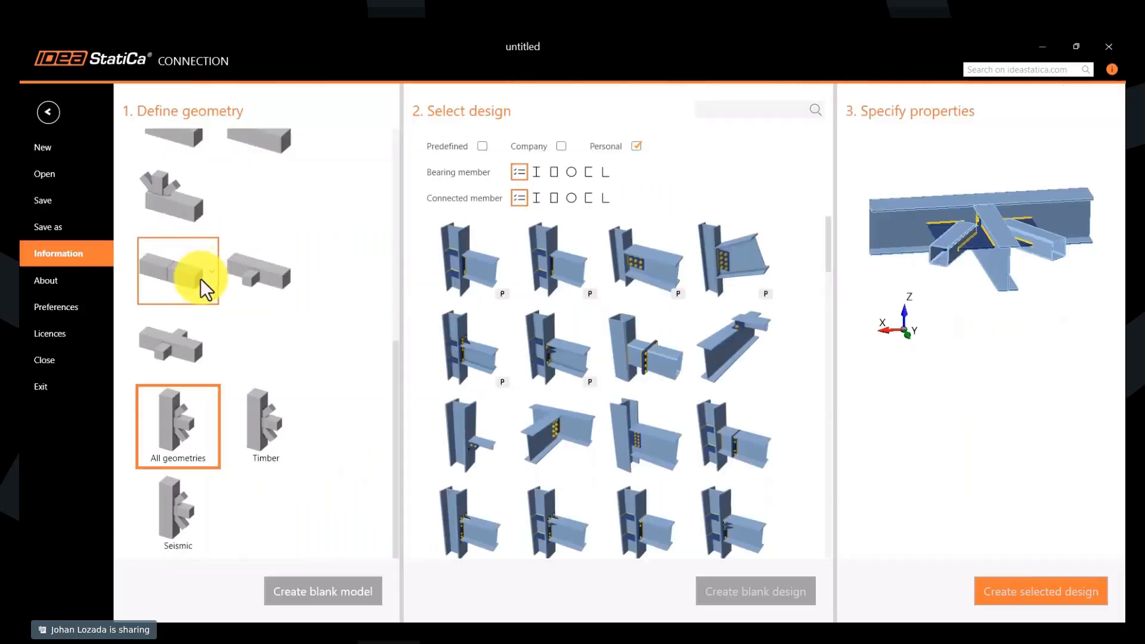
scroll(174, 347, "up", 10)
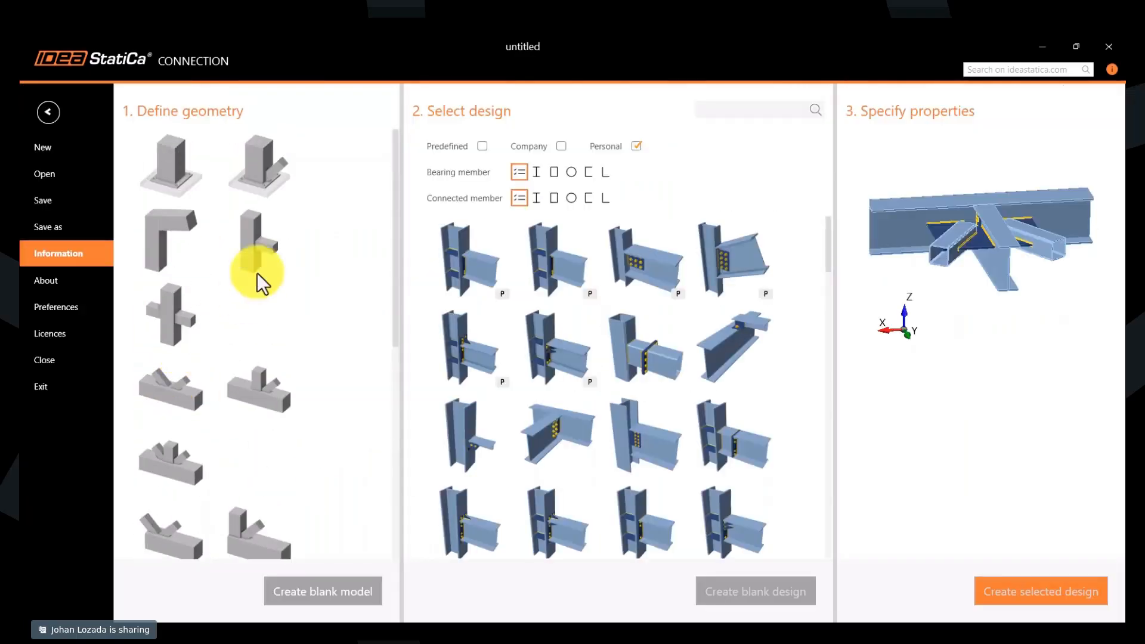
left_click(168, 317)
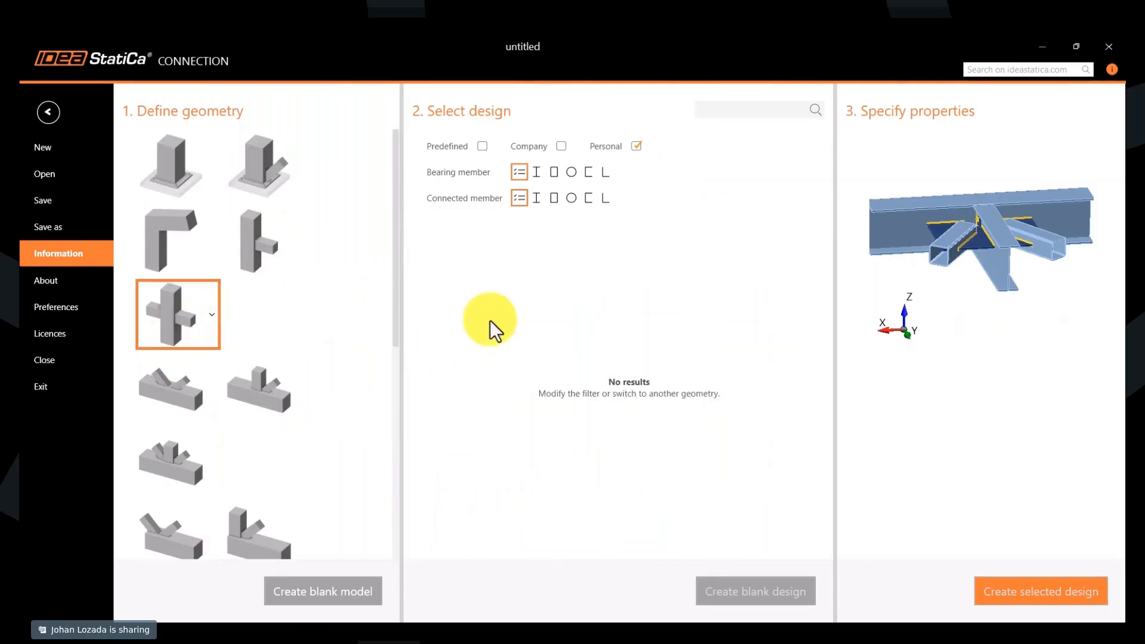
left_click(561, 146)
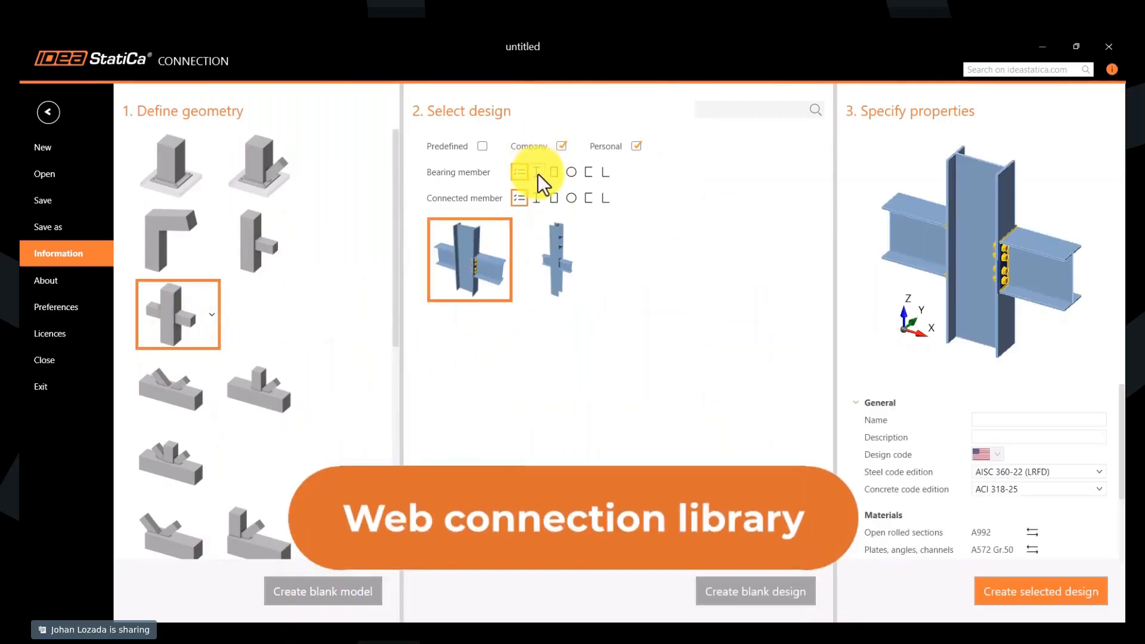
- Look for rectangular hollow bearing members with I-shaped connected members in the one-sided beam-to-column geometry and in all geometries
left_click(261, 246)
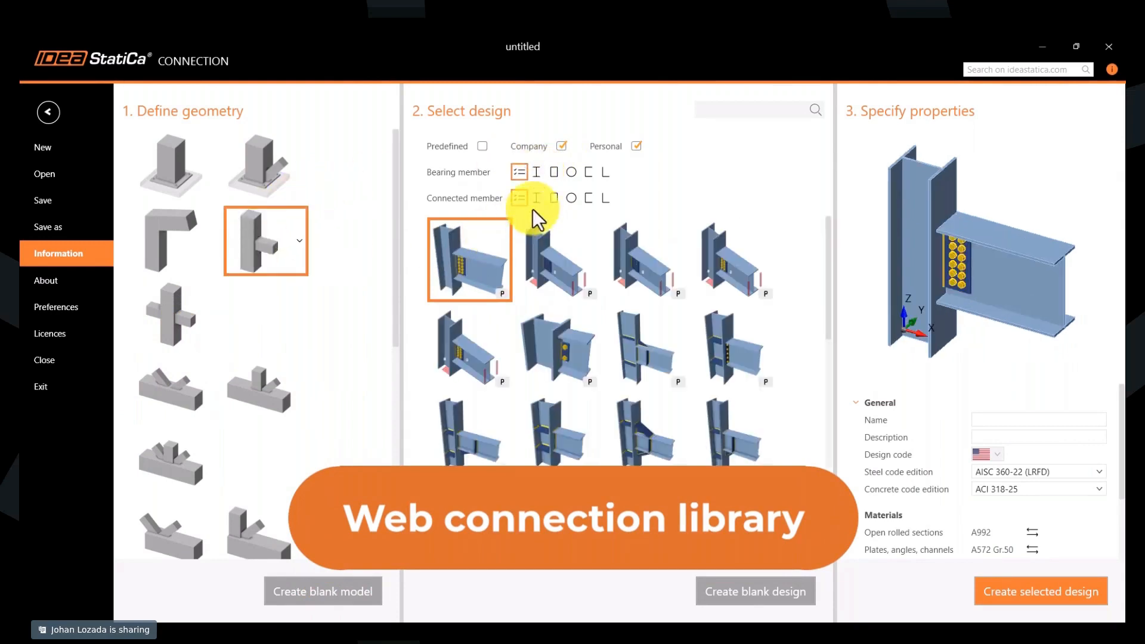
left_click(554, 172)
left_click(537, 198)
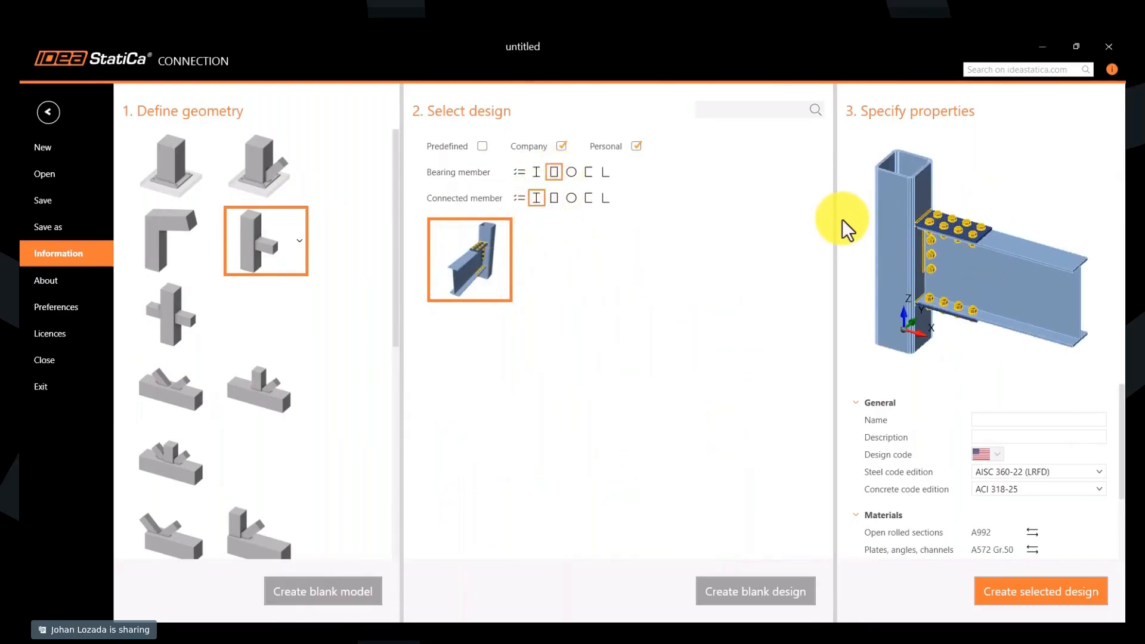
scroll(175, 410, "down", 5)
left_click(181, 446)
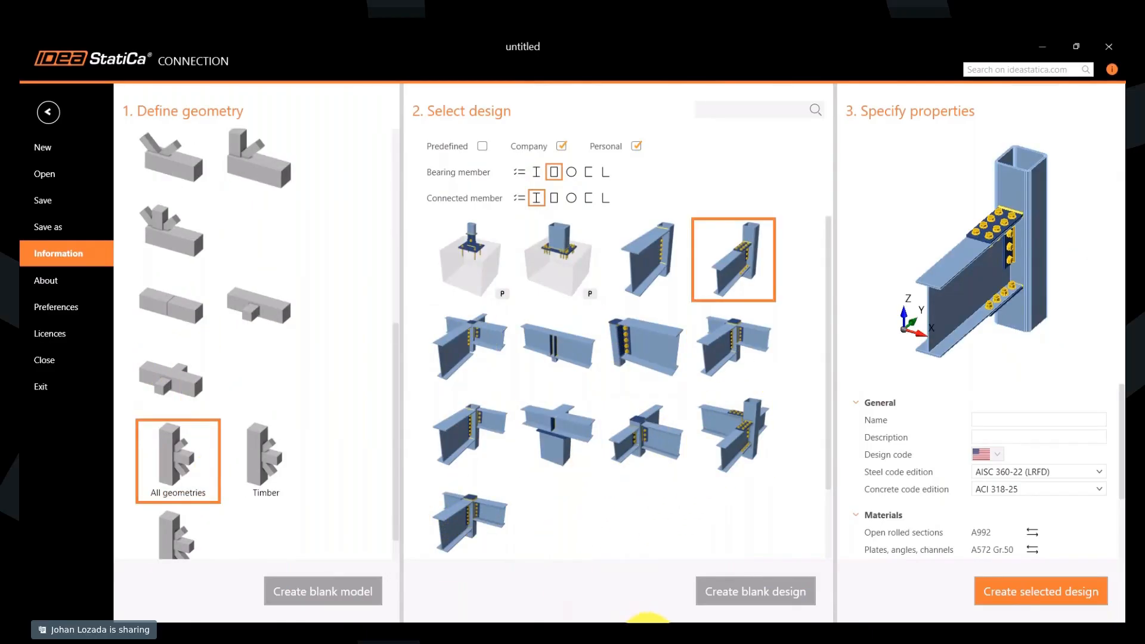
- Switch to the web Connection Library in the browser and set member M3's horizontal rotation to 180
left_click(649, 623)
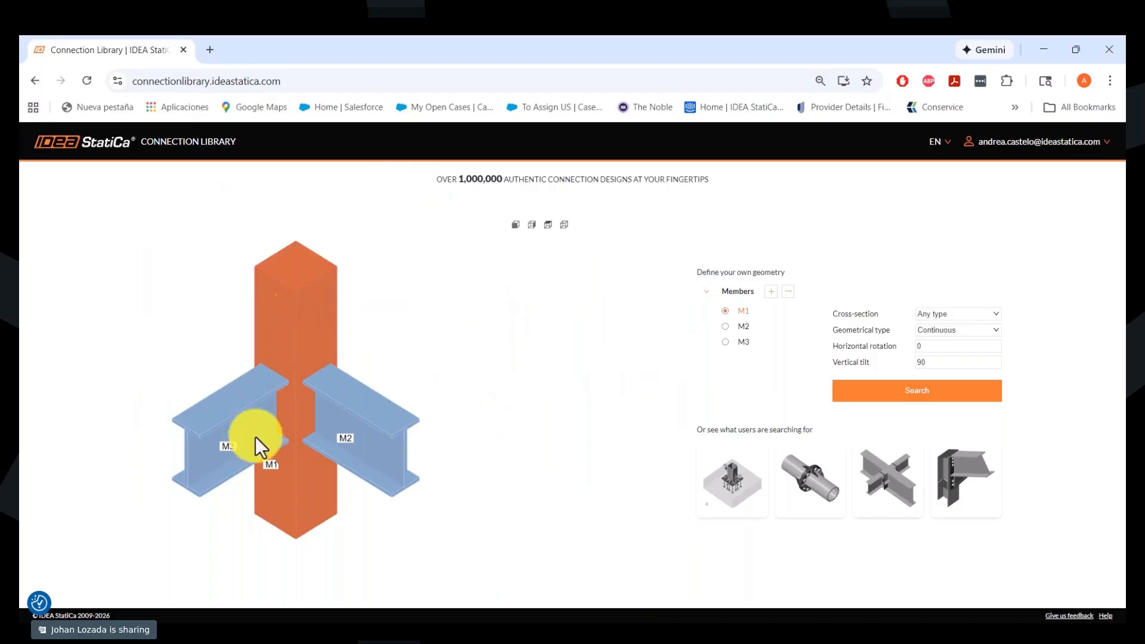
left_click(238, 424)
left_click(936, 347)
mouse_move(871, 348)
type("180")
key("Tab")
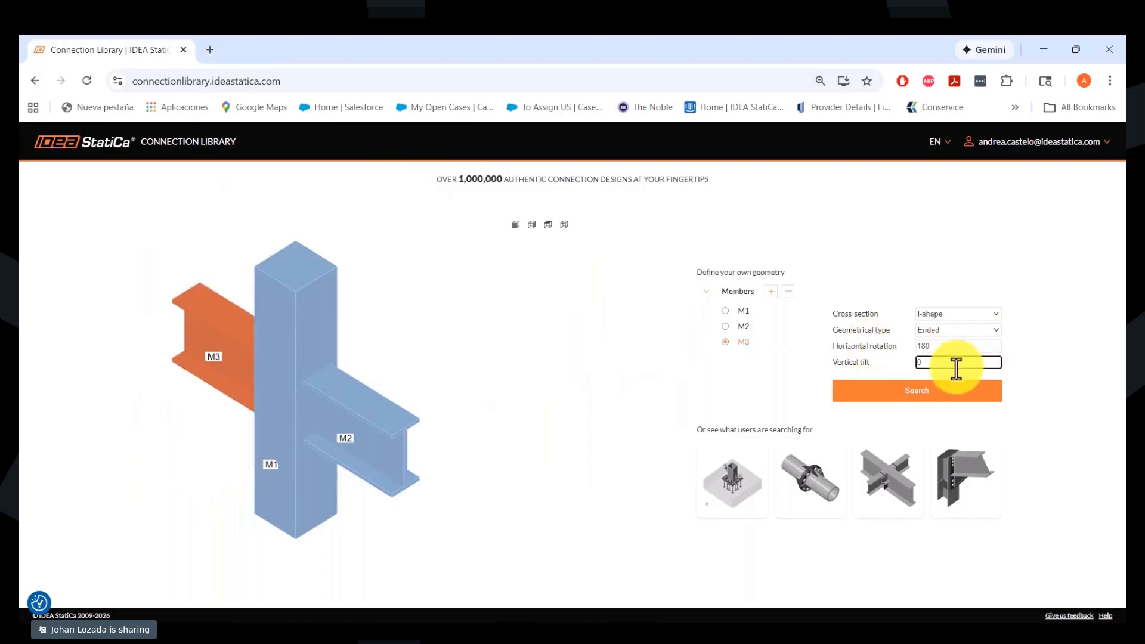
- Set member M1's cross-section to Rectangular hollow and search the library for this geometry
left_click(290, 337)
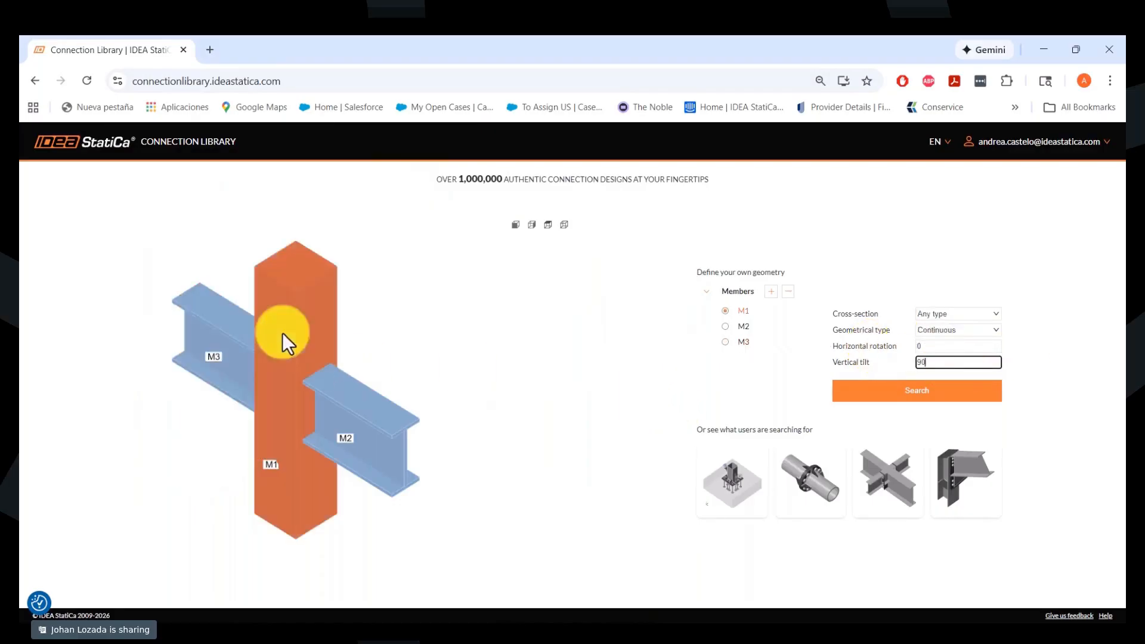
left_click(949, 321)
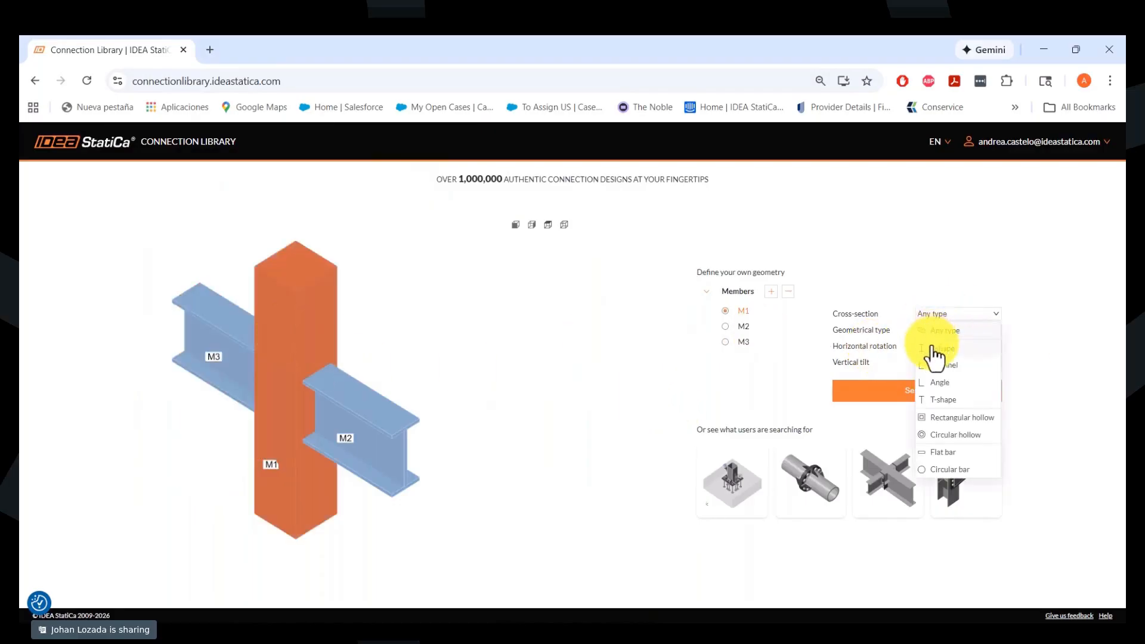
left_click(948, 418)
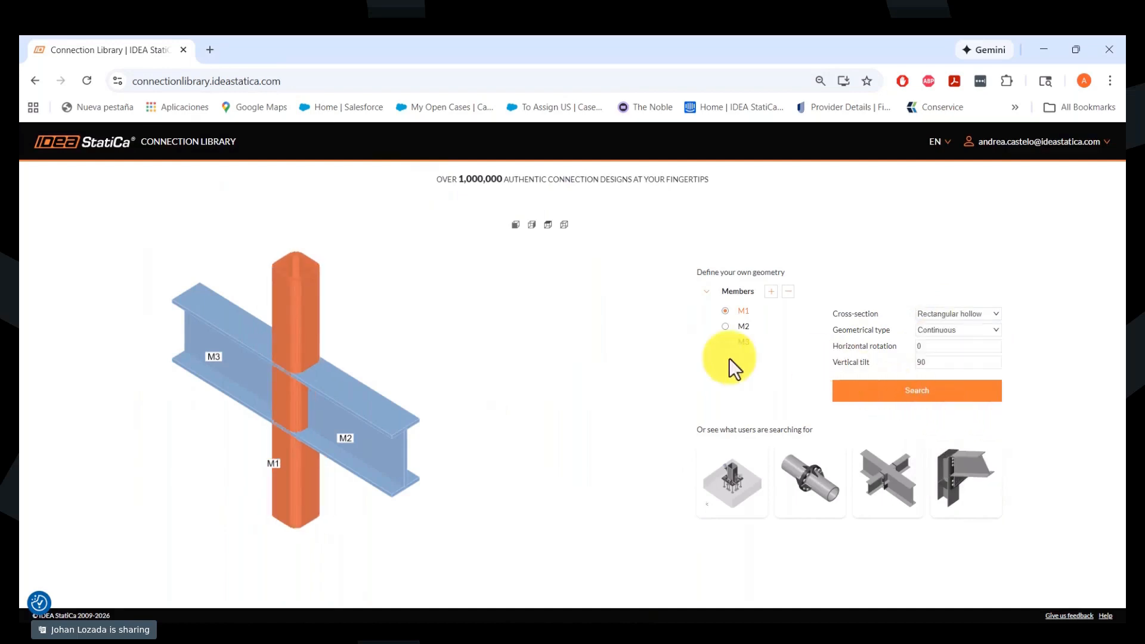
left_click(894, 394)
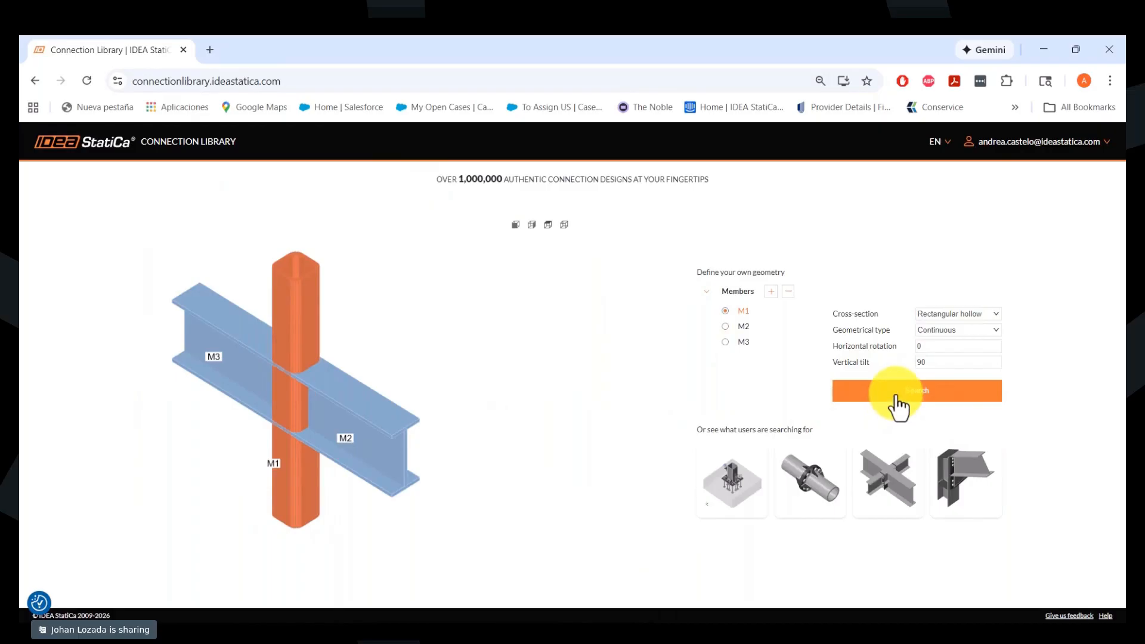
- Filter the search results to the AISC design code and look through the matching designs
left_click(162, 274)
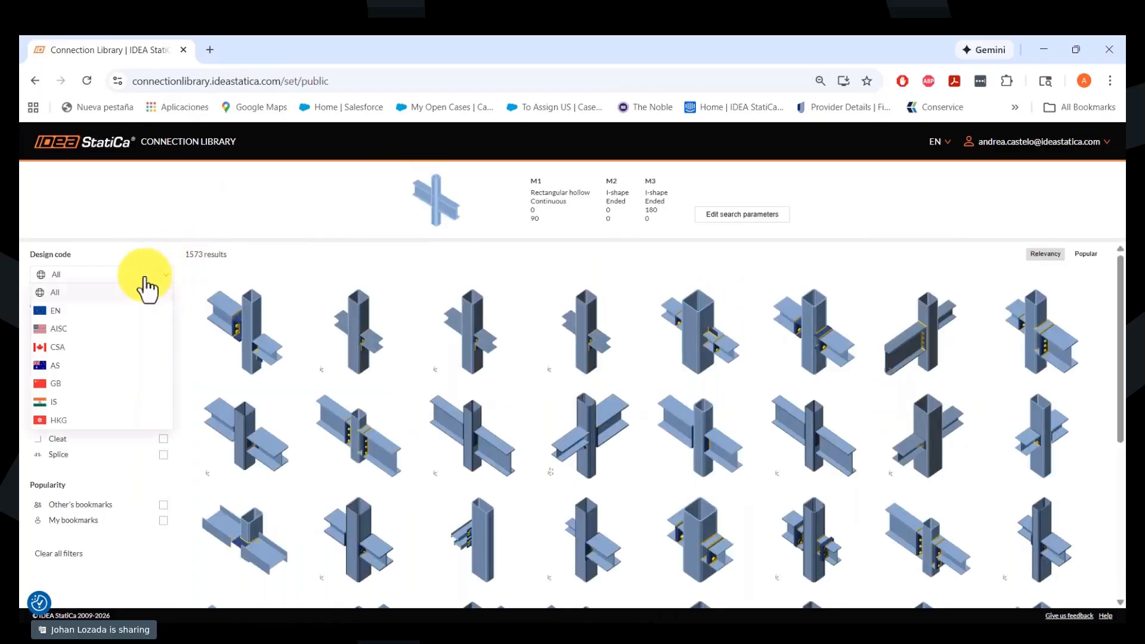
left_click(89, 331)
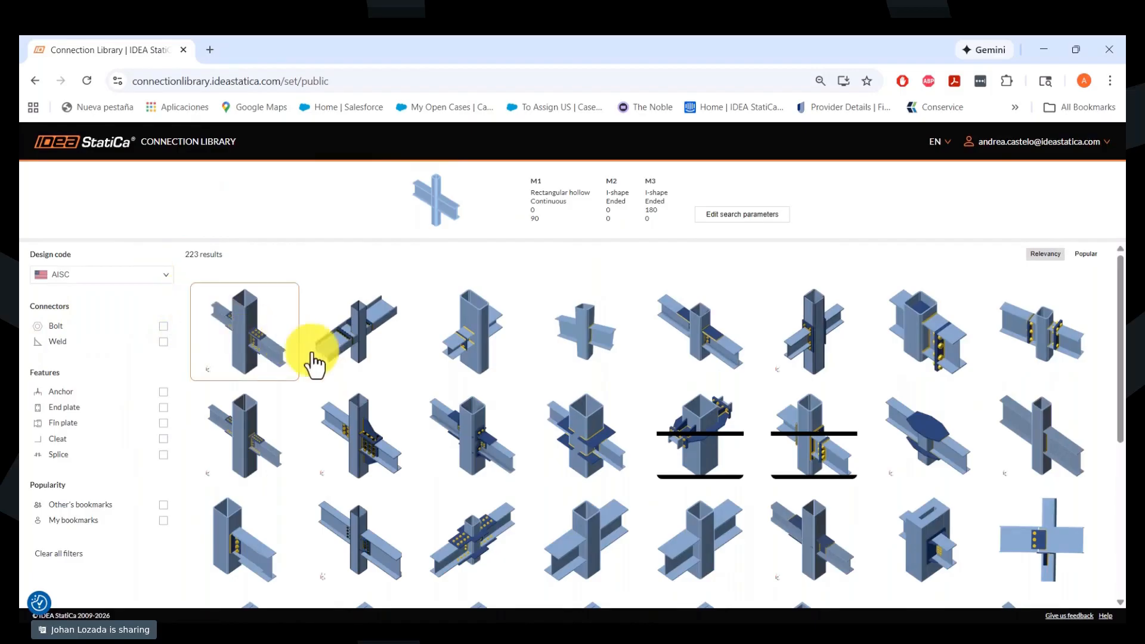
scroll(421, 435, "down", 2)
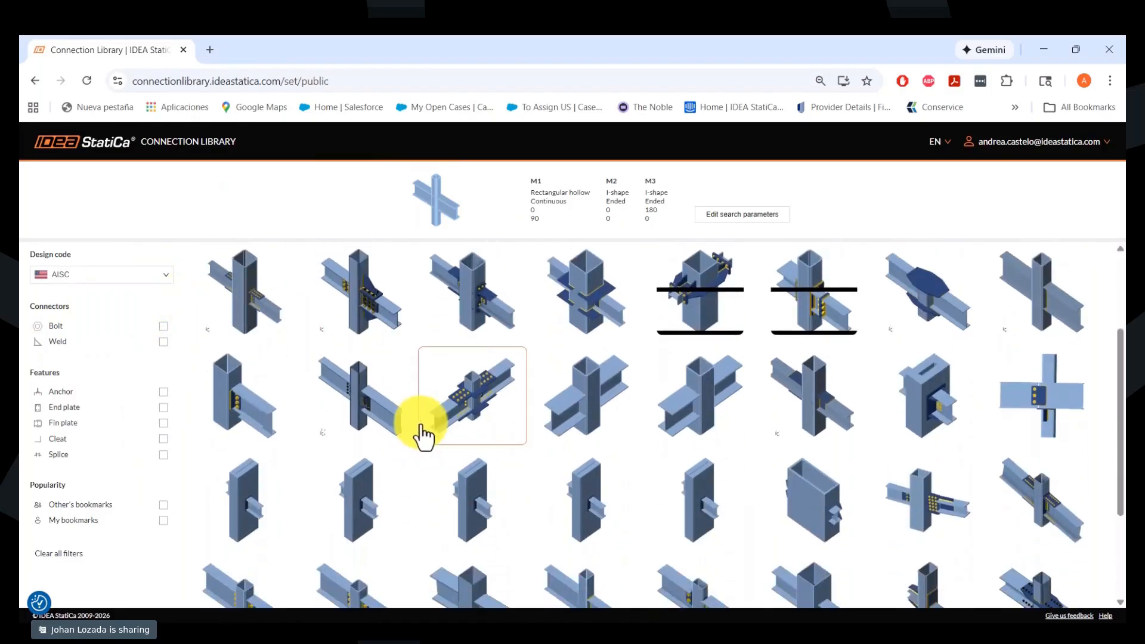
scroll(420, 433, "down", 1)
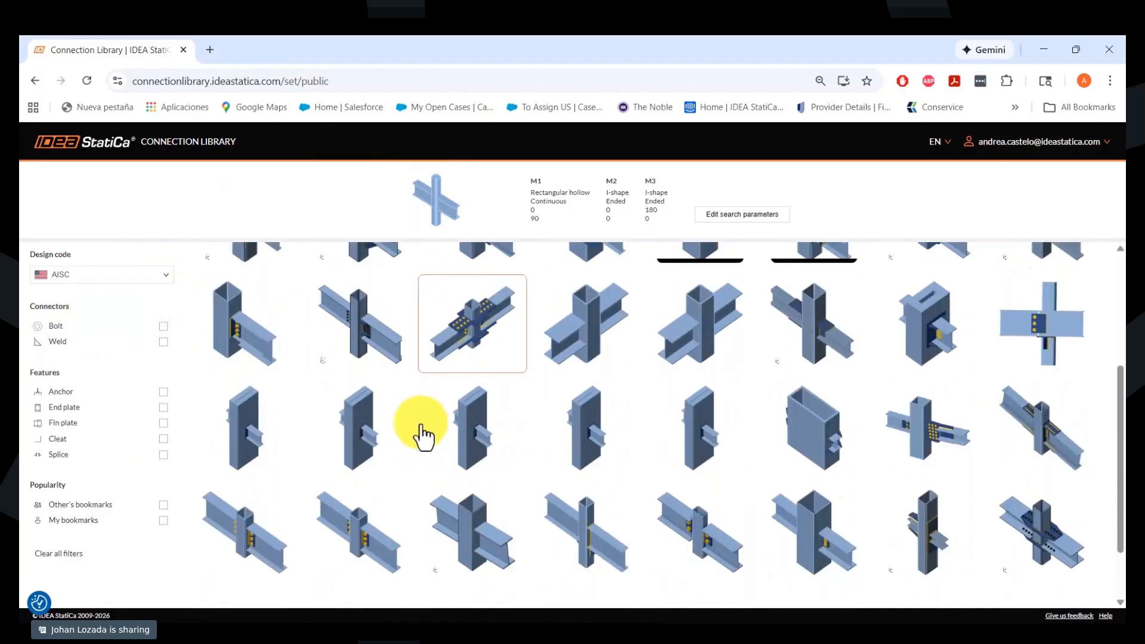
- Open the AISC welded and bolted flange-plate design with two I-beams on a rectangular hollow column in the desktop IDEA StatiCa Connection
left_click(1064, 522)
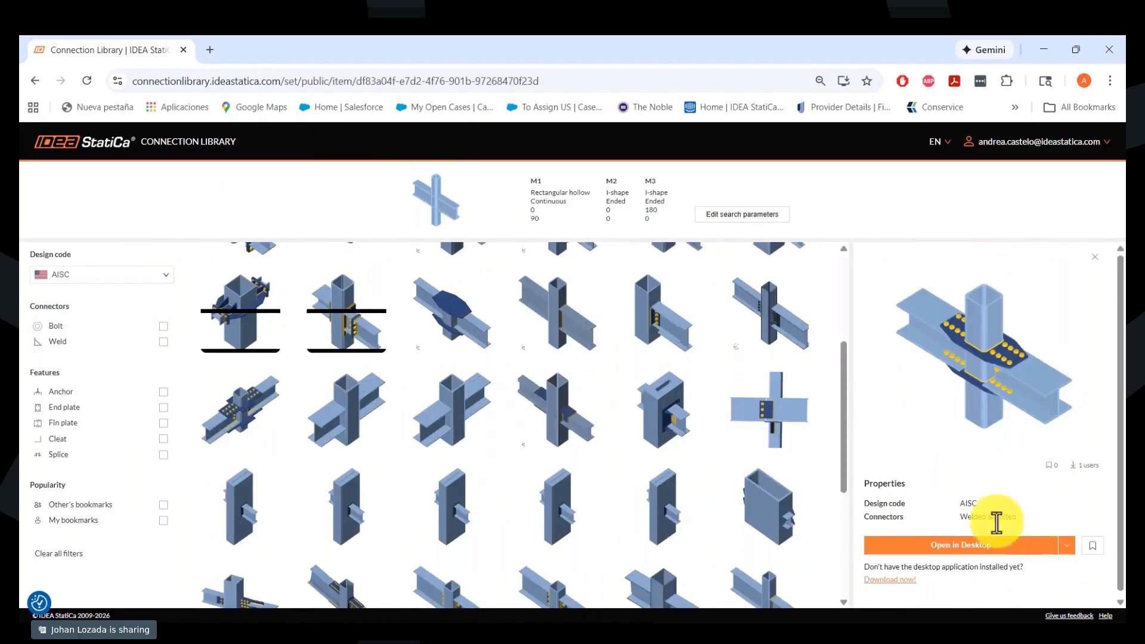
left_click(958, 545)
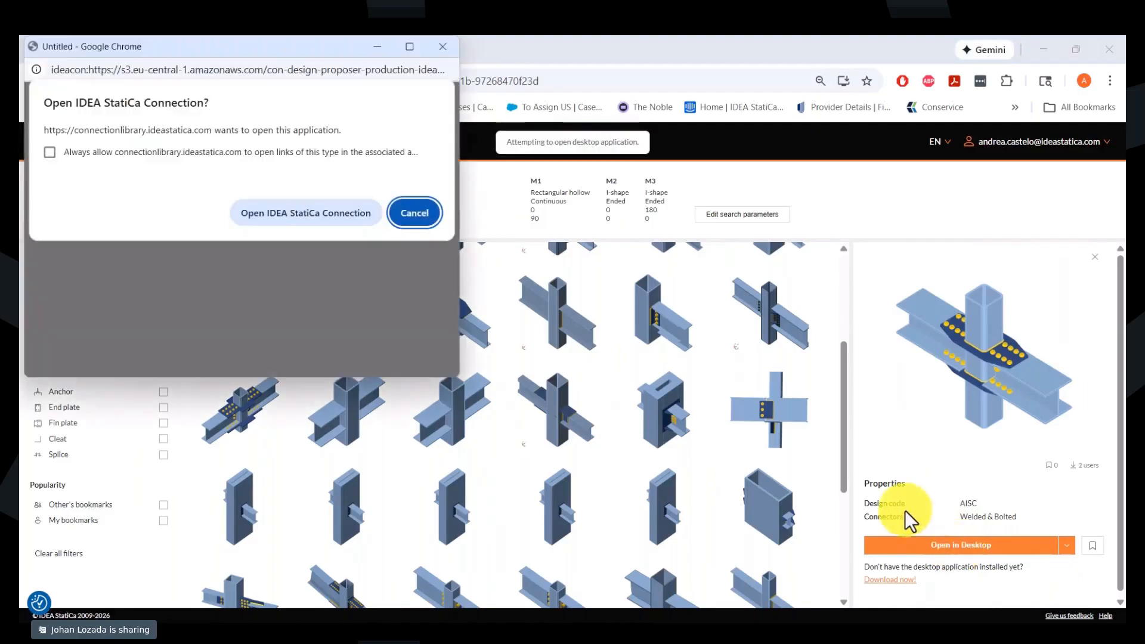
left_click(302, 216)
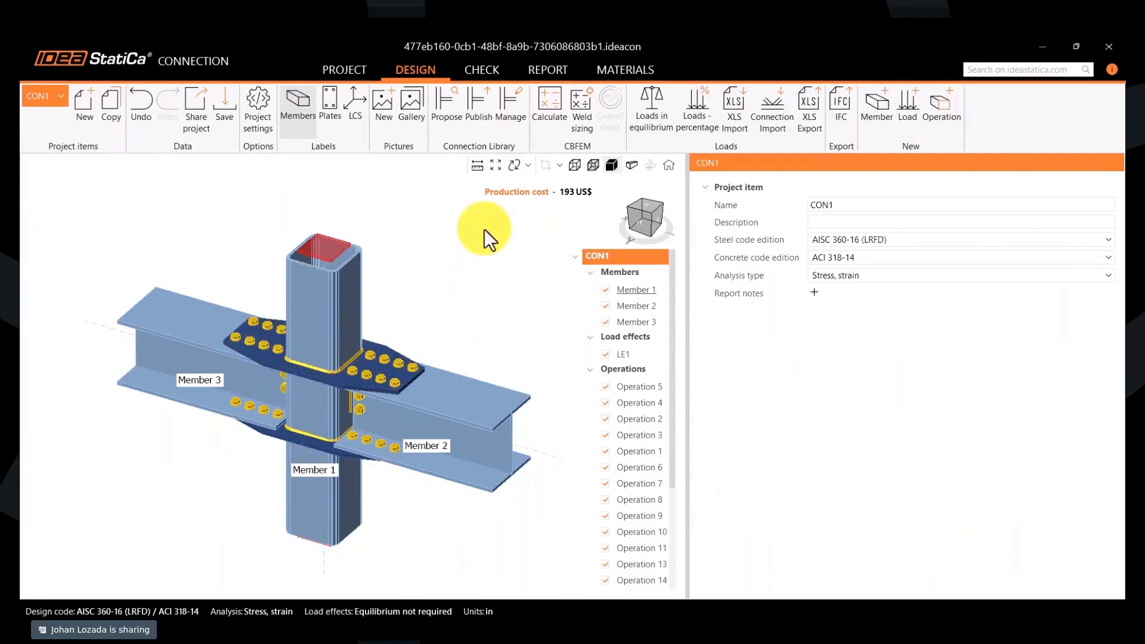
- Publish the connection to the Personal set as "Two WF to HSS - Flange plates" and close its project without saving
left_click(474, 121)
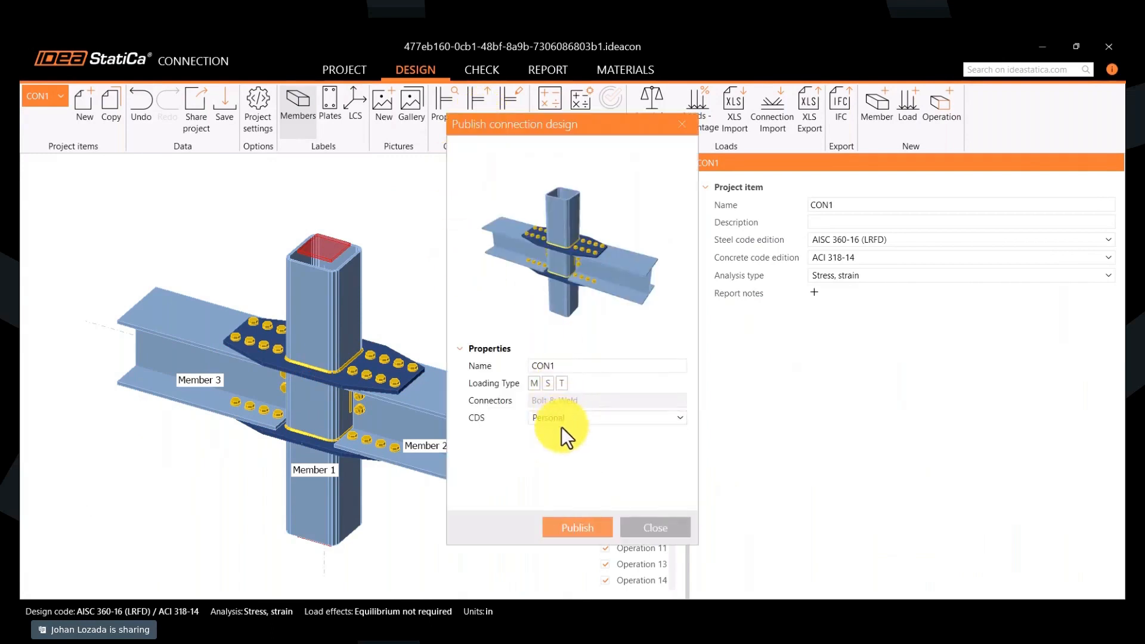
double_click(573, 365)
type("Two WF to HSS - Flange plates")
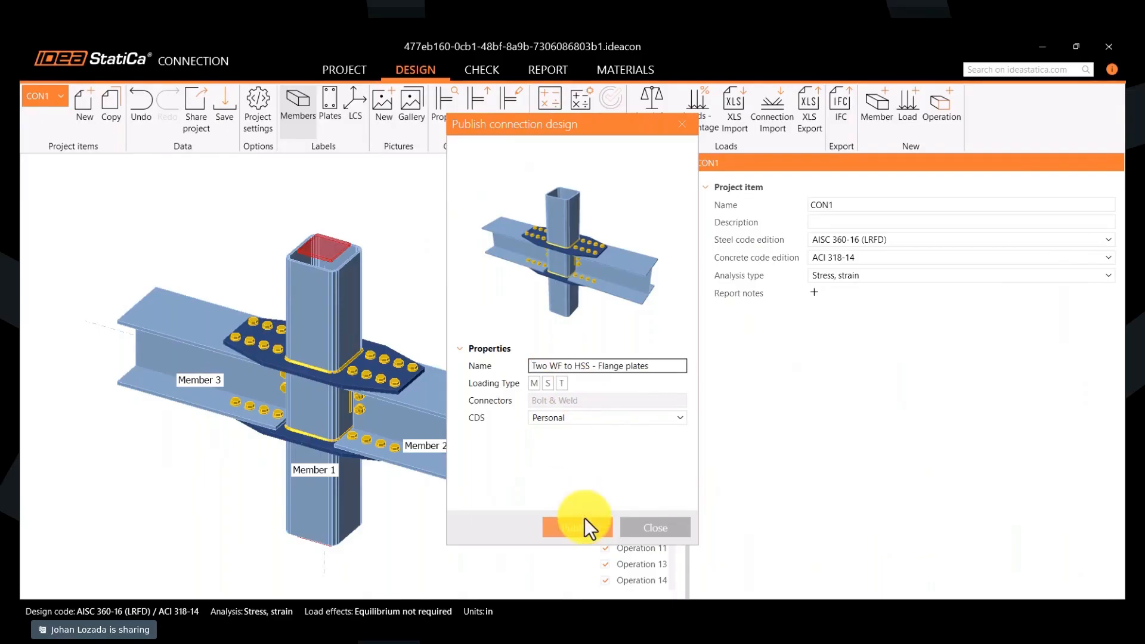
left_click(557, 526)
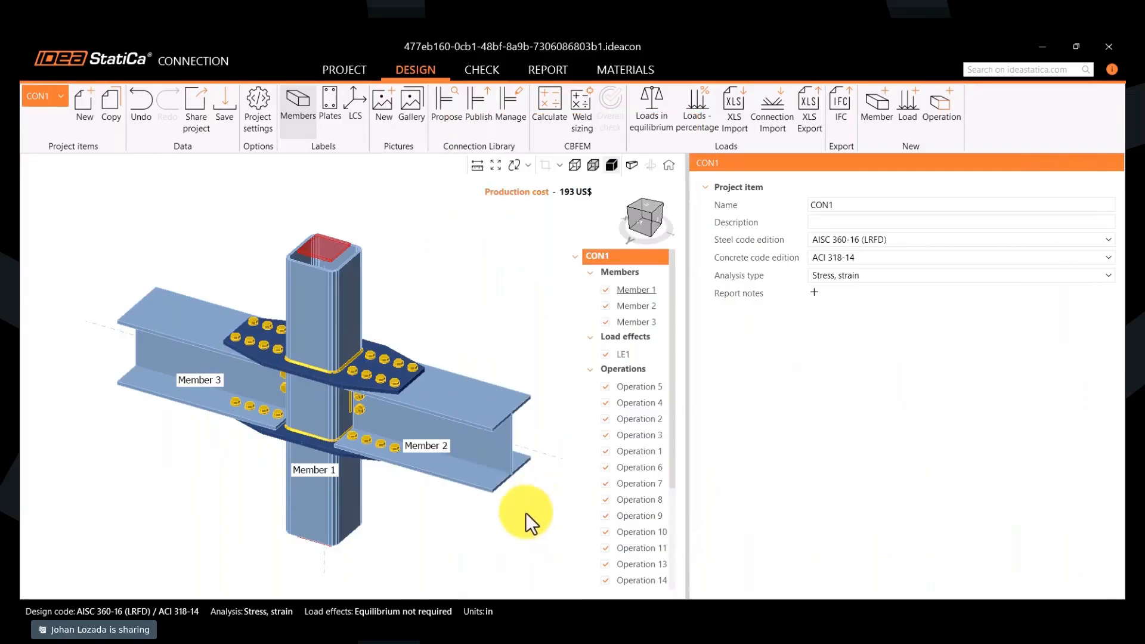
left_click(1109, 48)
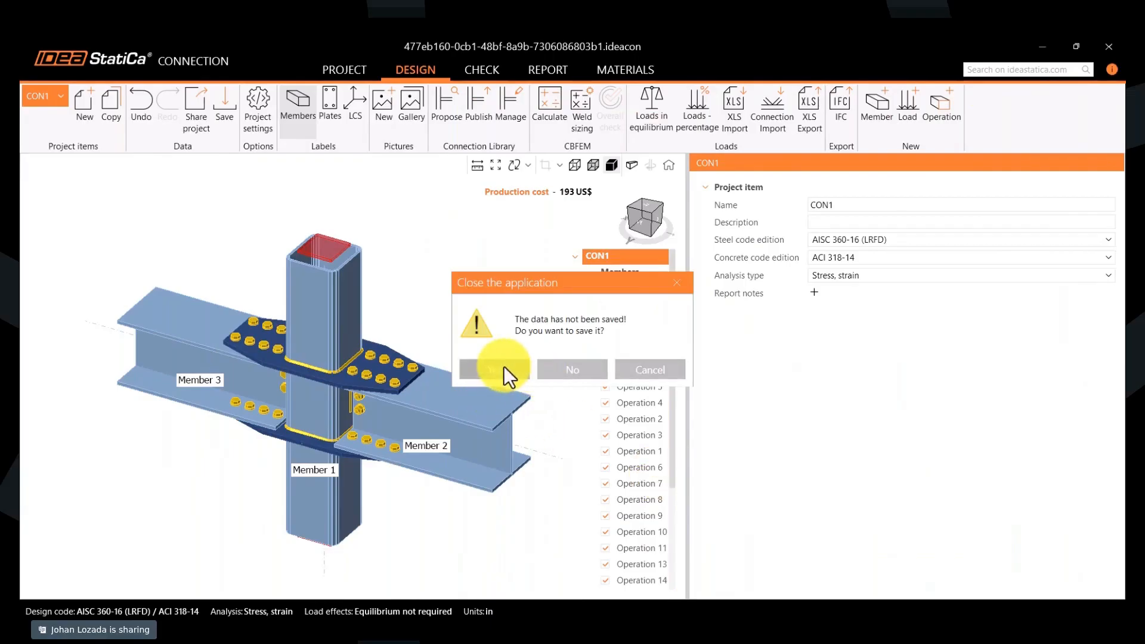
left_click(552, 369)
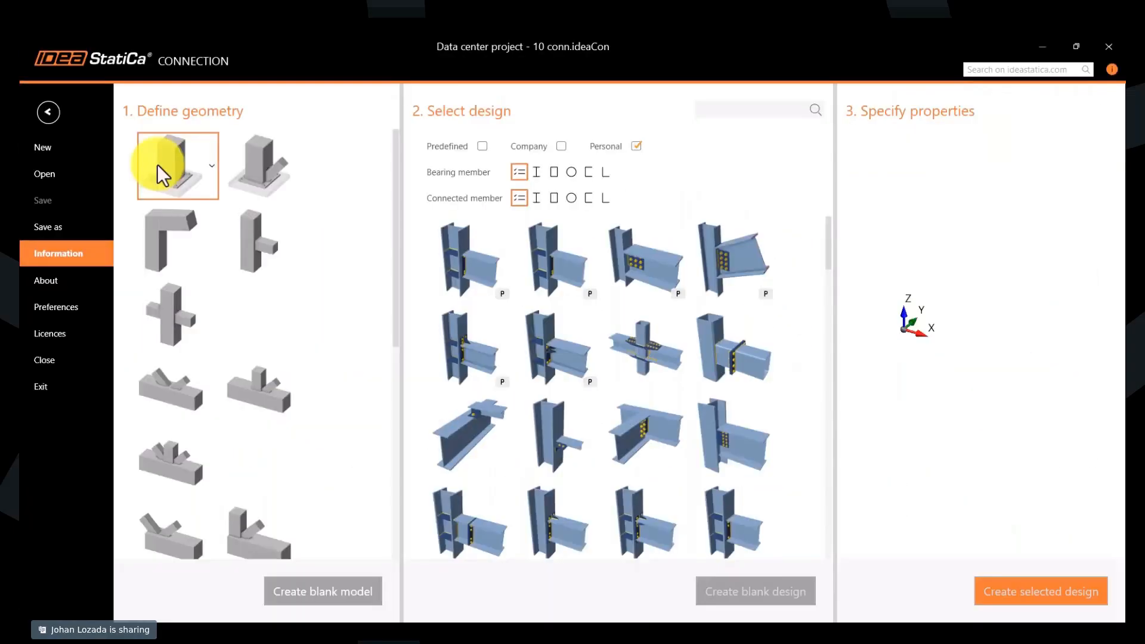
- Add the Personal flange-plate design to the data center project as "Two wf beam to HSS Flange plates" and save the project
left_click(653, 360)
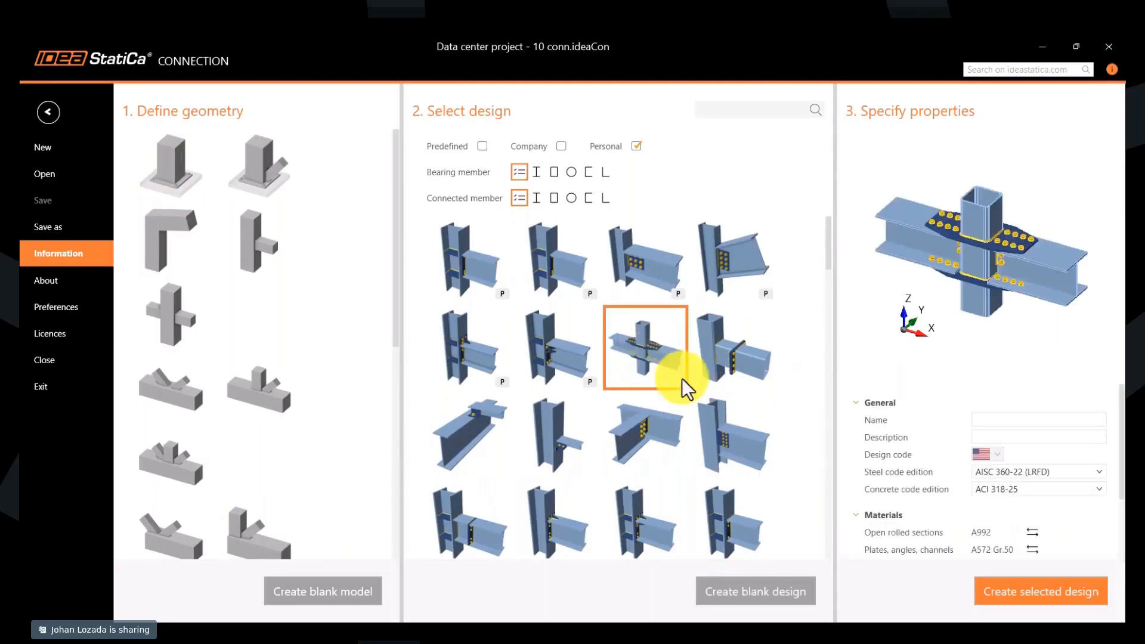
left_click(1006, 418)
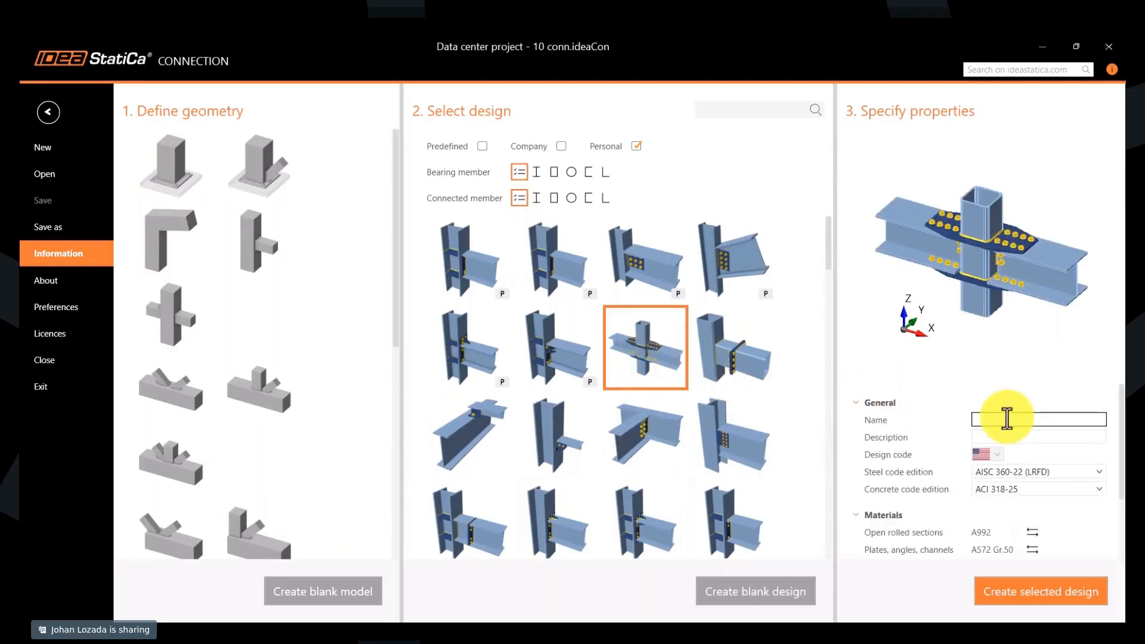
type("Two wf beam to HSS Flange plate")
type("s")
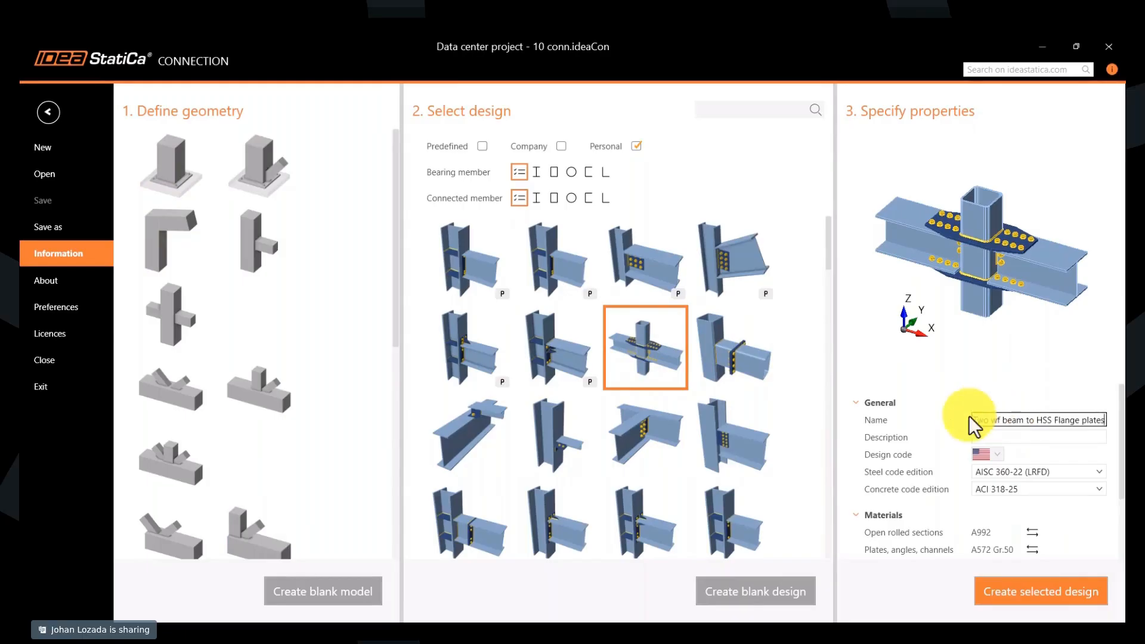
left_click(1000, 590)
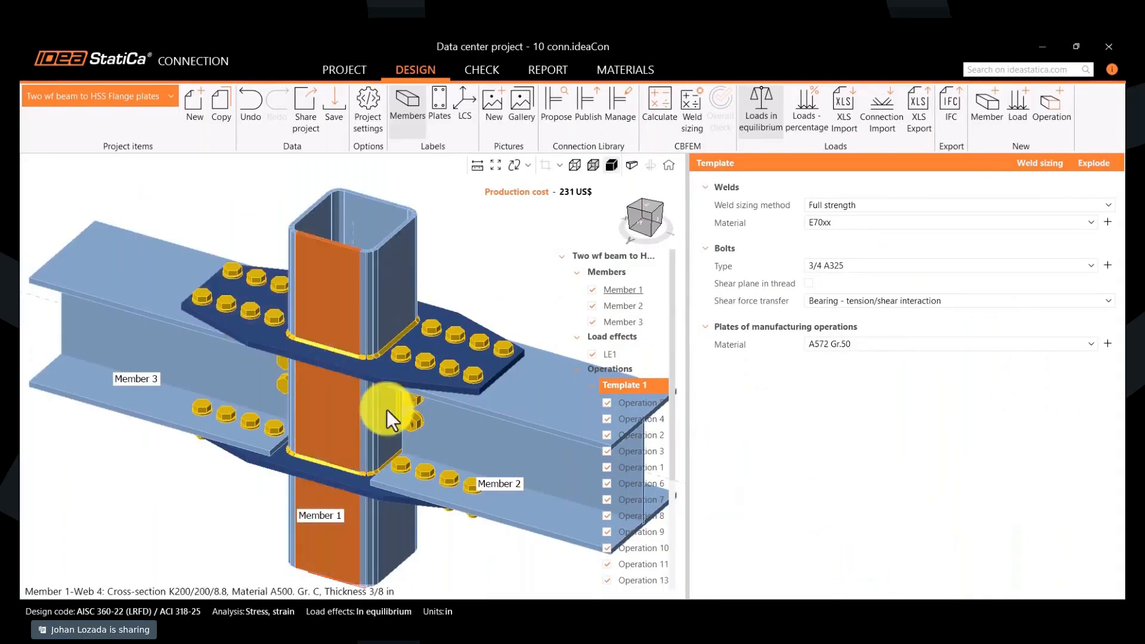
left_click(334, 127)
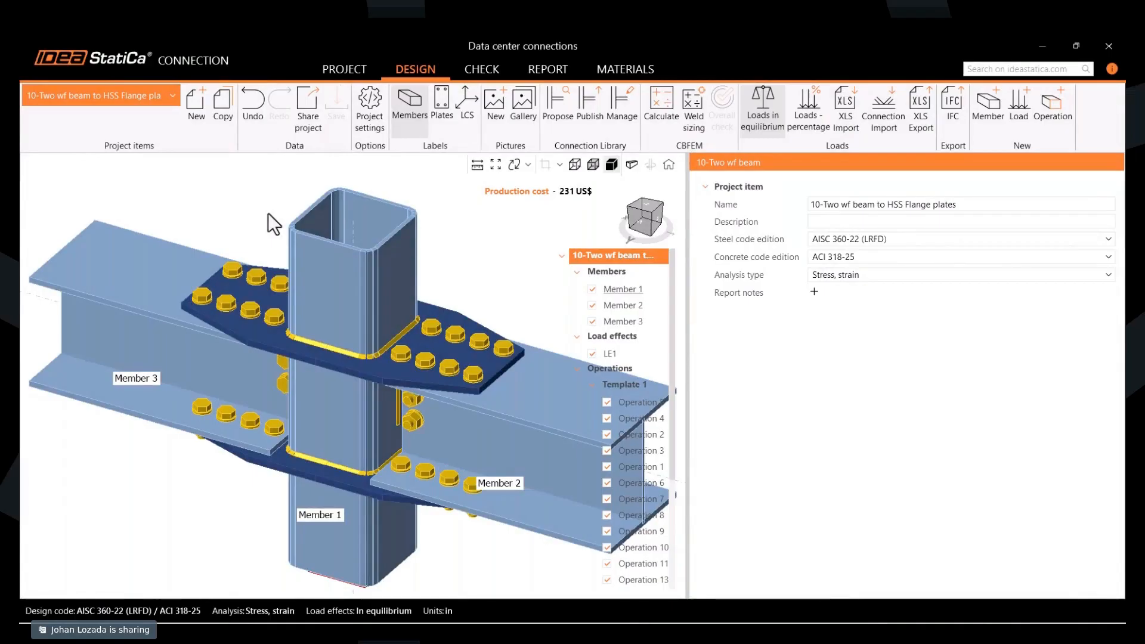
- Show the project information, widen the Name column of the project items and review the first three connections
left_click(345, 70)
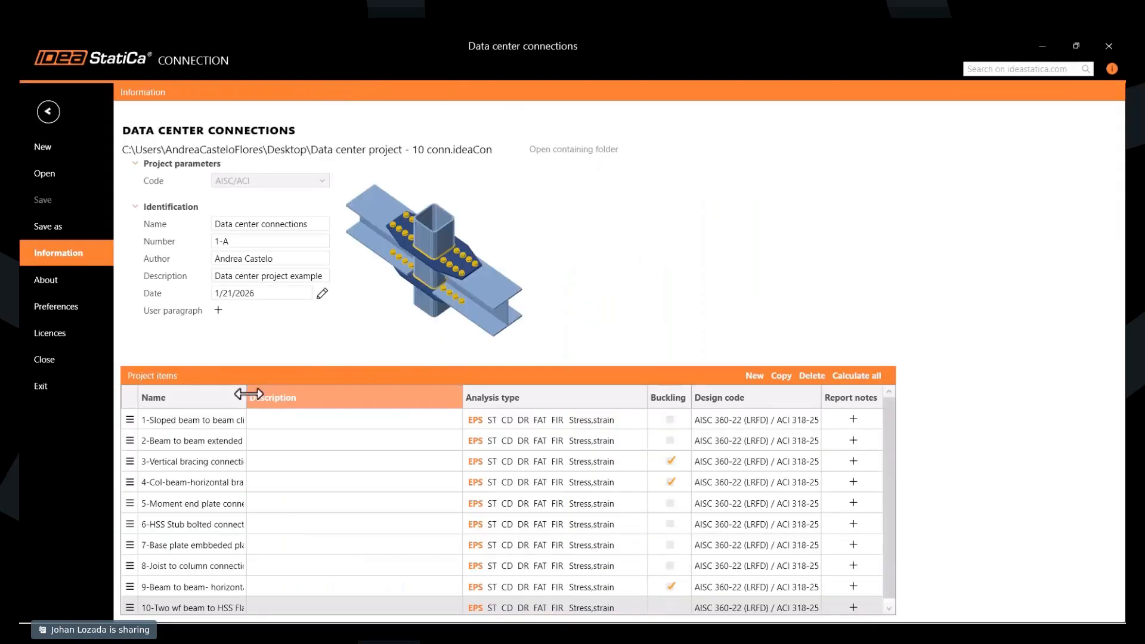
left_click_drag(248, 394, 356, 398)
left_click(276, 420)
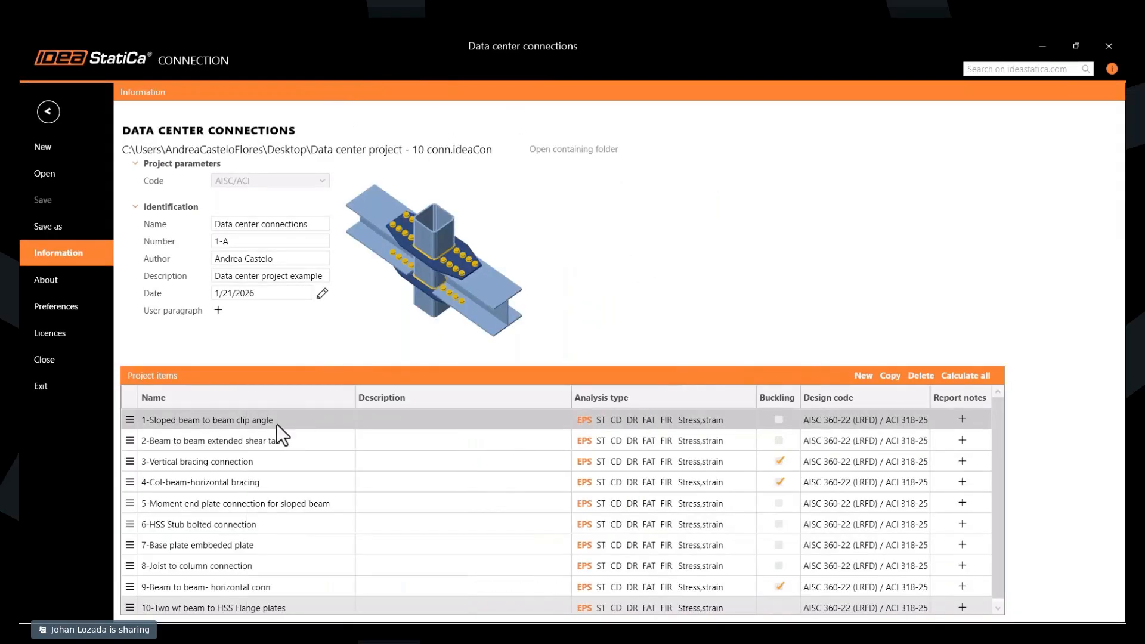
left_click(280, 440)
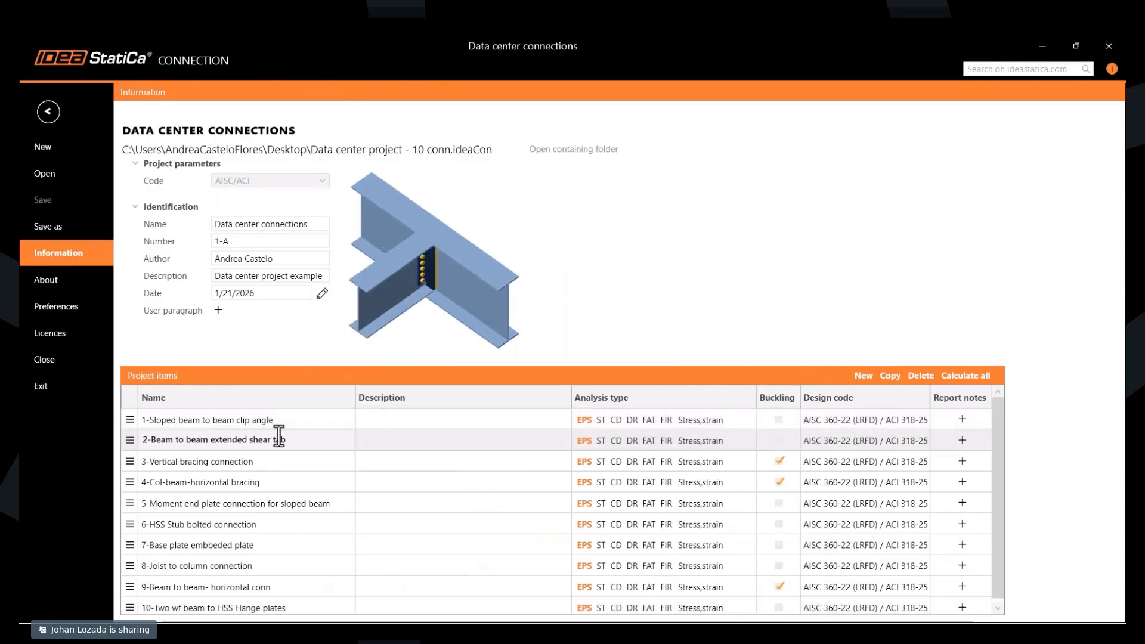
left_click(265, 461)
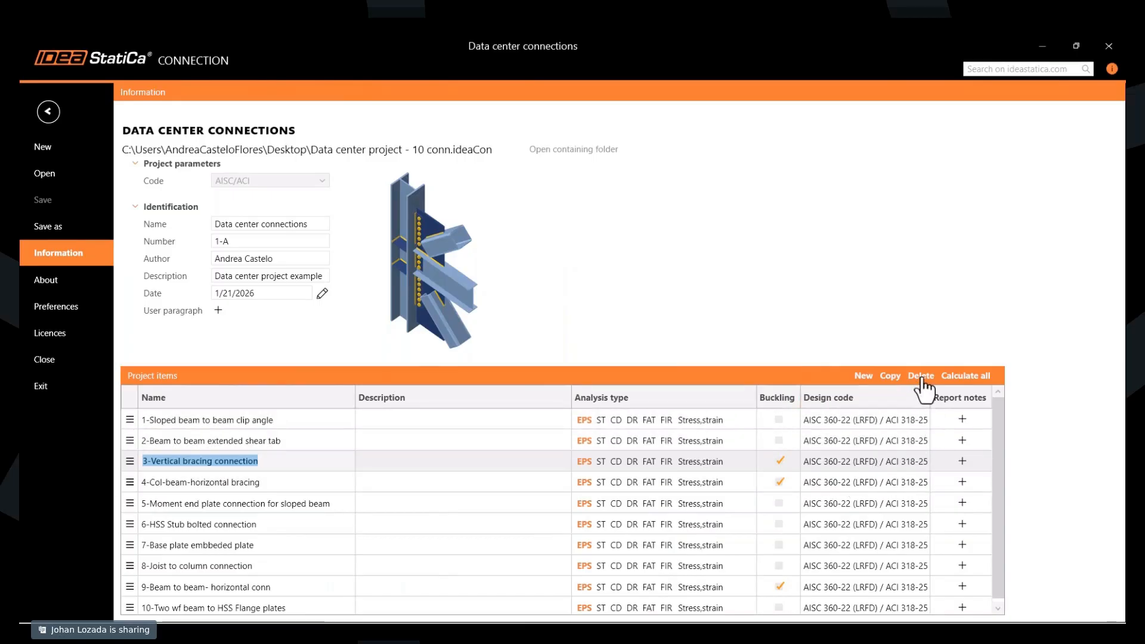
left_click(897, 380)
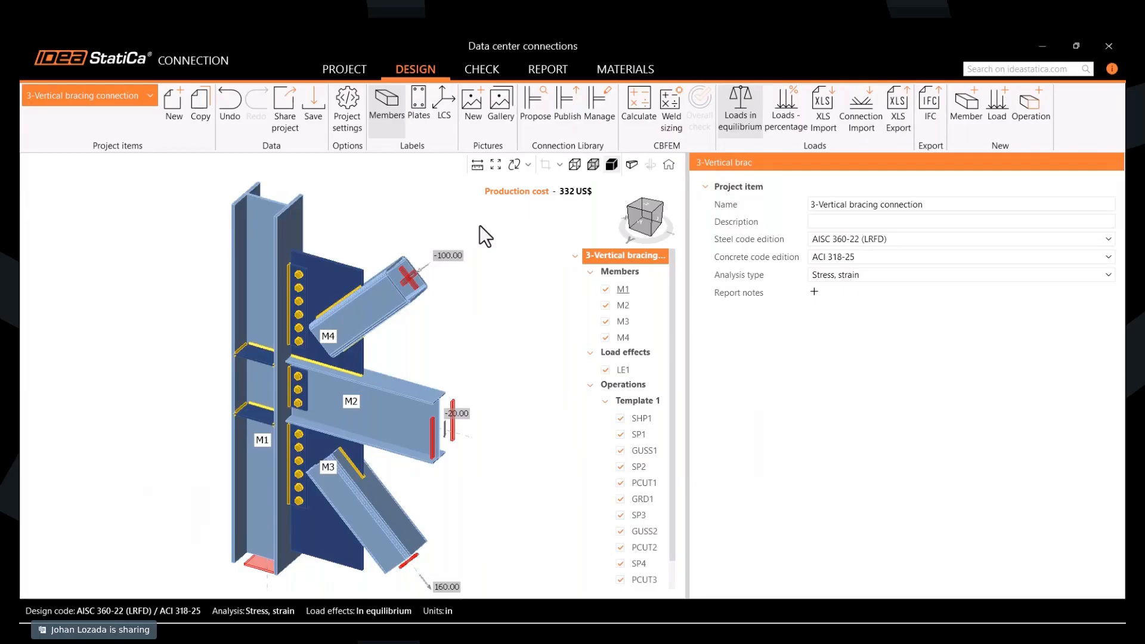
- Change brace M4's cross-section in the vertical bracing connection to HSS6X6X.375 from the AISC 16.0 A500 HSS shapes
left_click(383, 315)
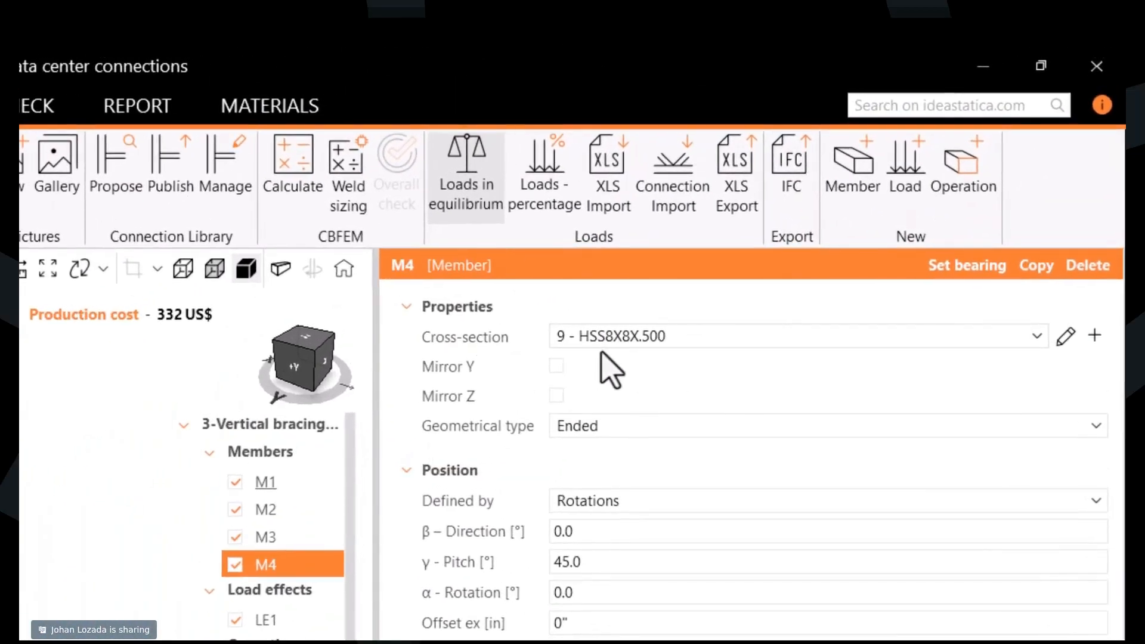
left_click(1065, 335)
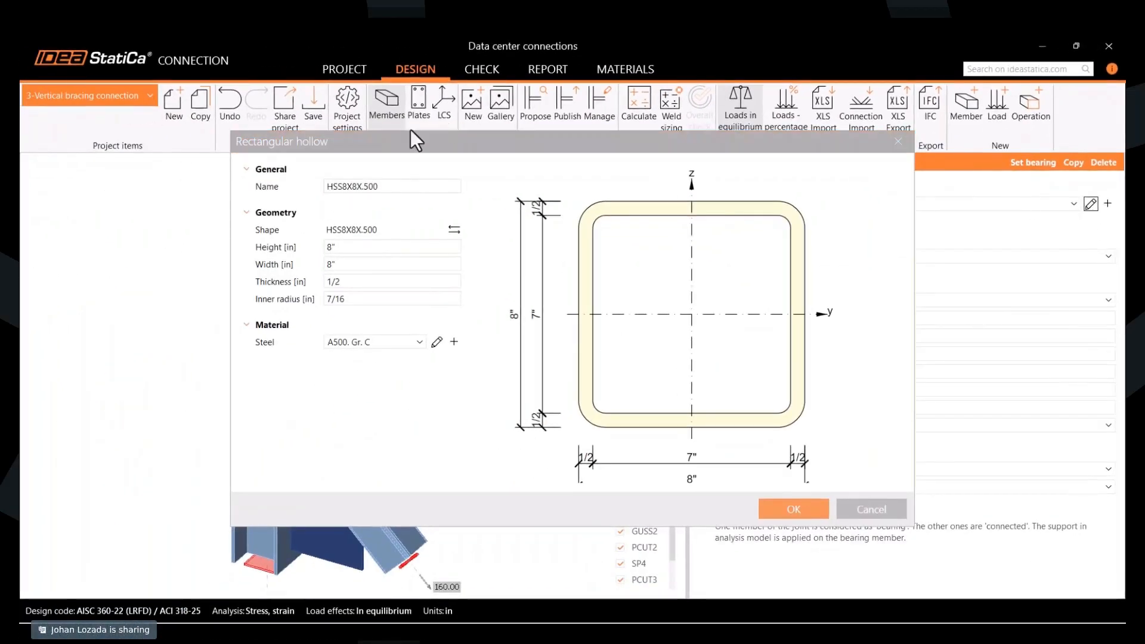
left_click(453, 230)
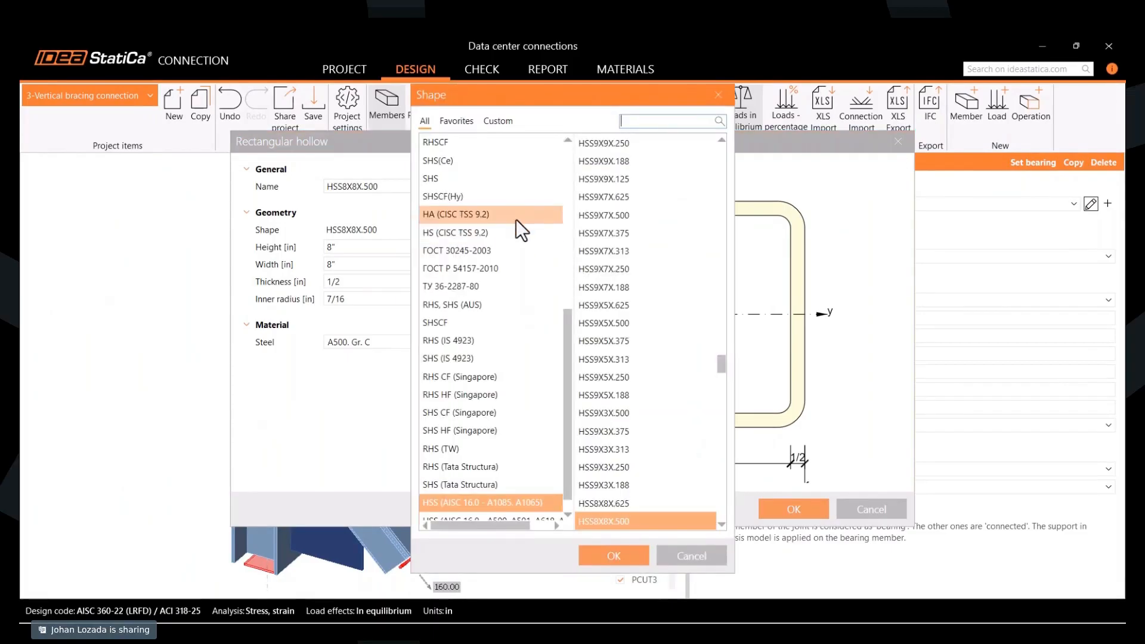
scroll(509, 374, "down", 1)
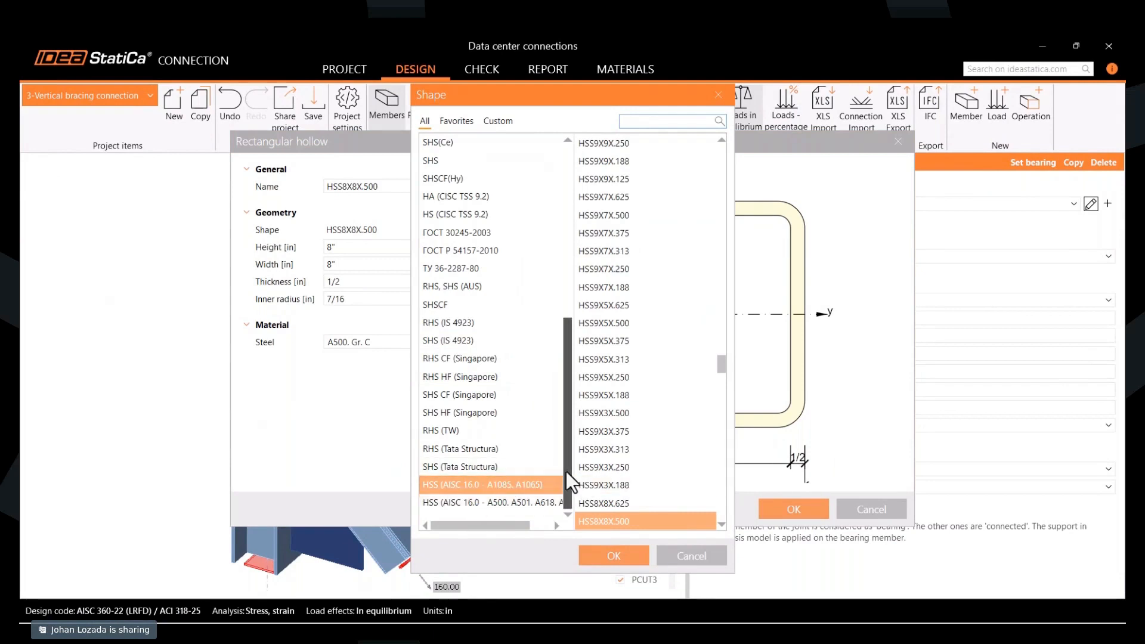
left_click(637, 120)
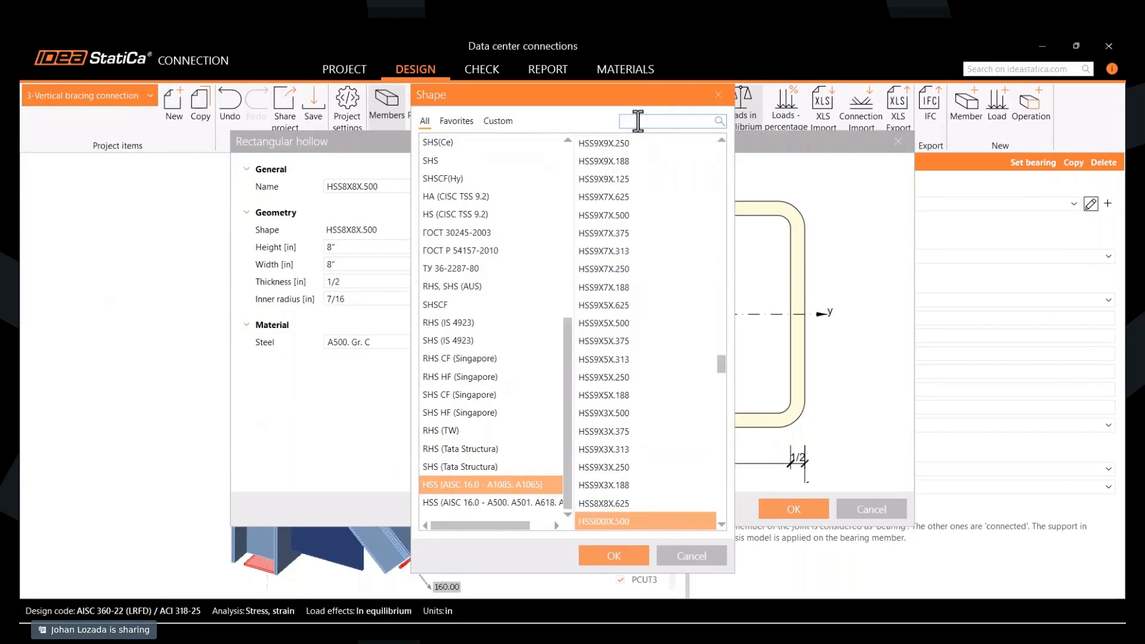
left_click(484, 502)
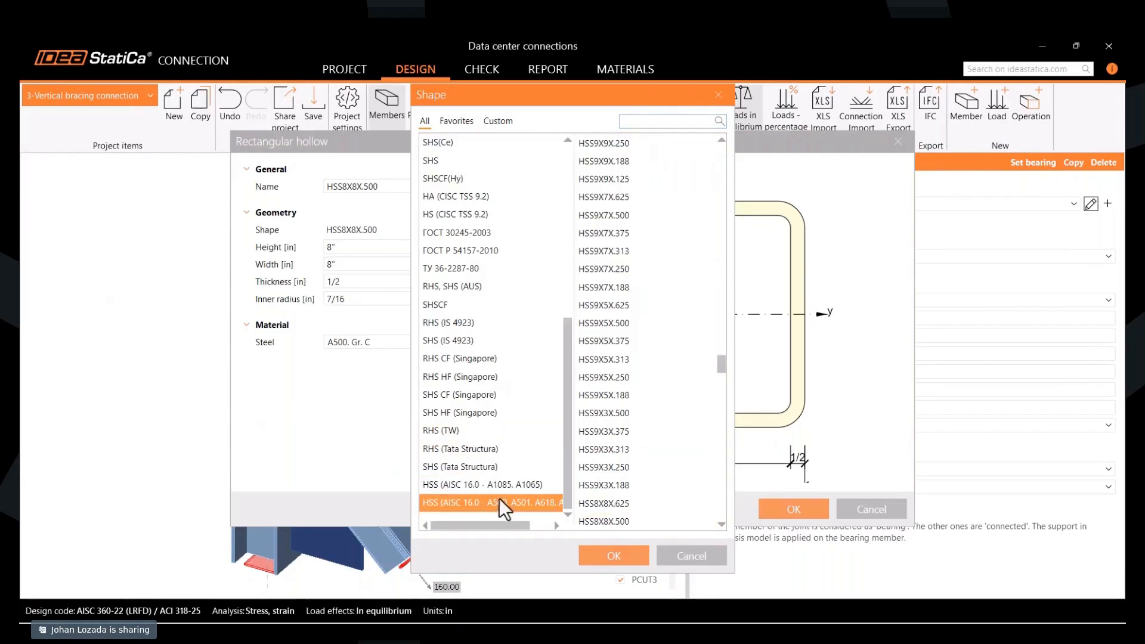
left_click(665, 122)
type("6x6")
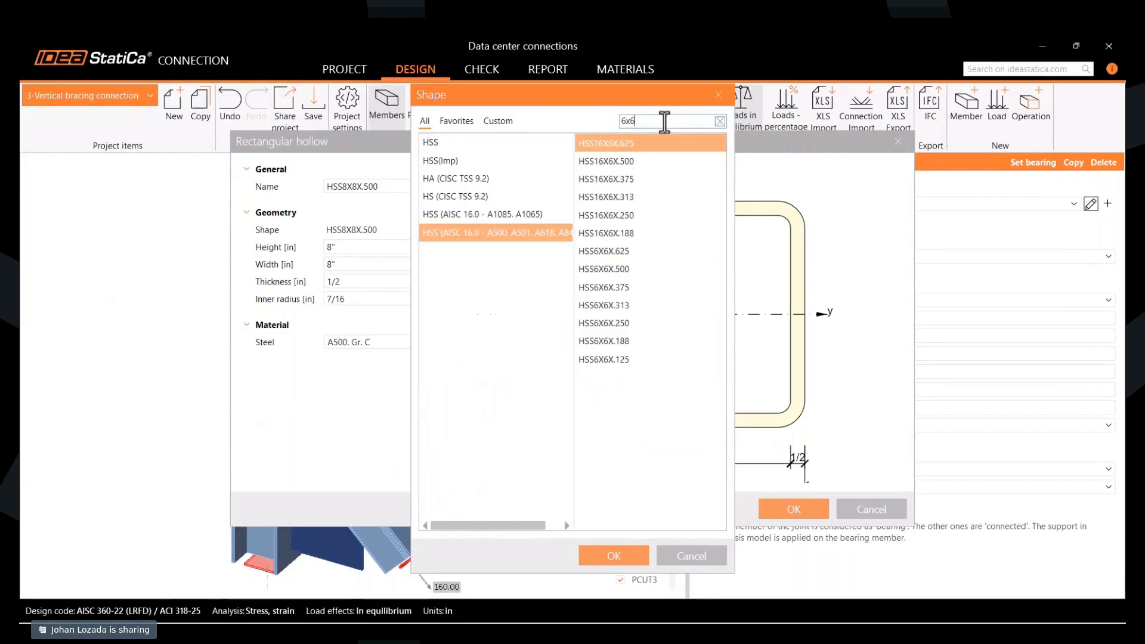
left_click(655, 288)
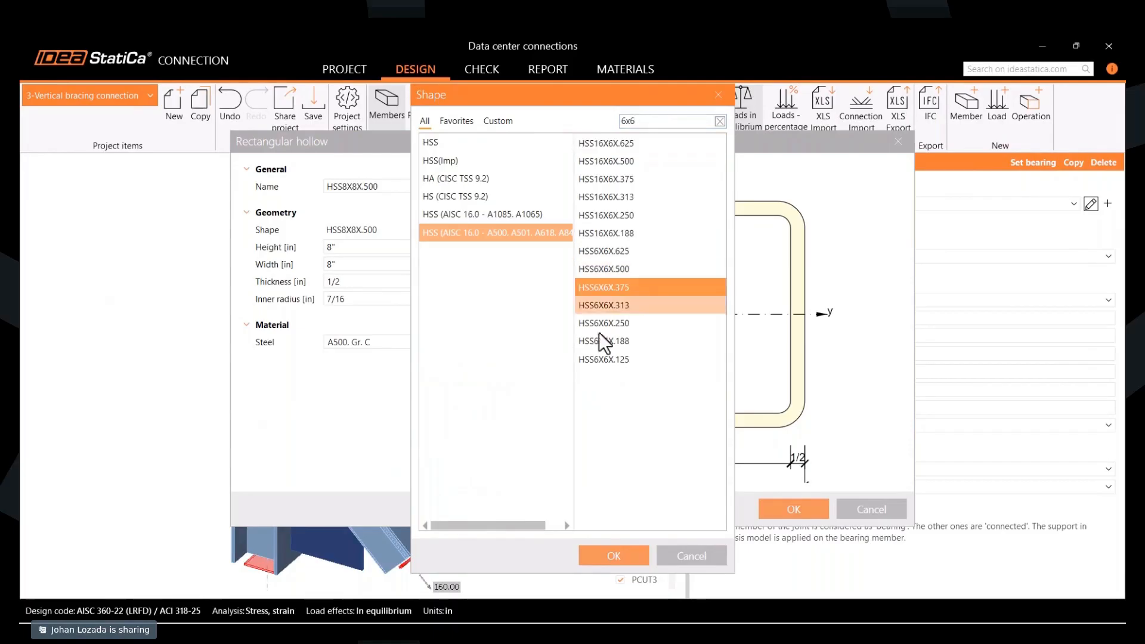
left_click(611, 555)
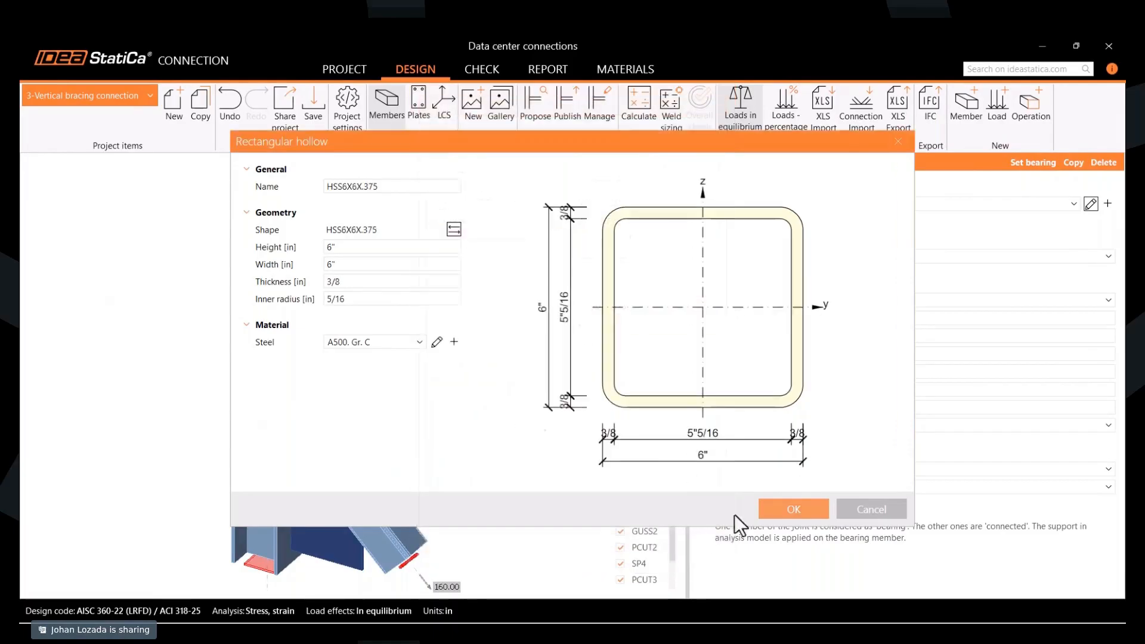
left_click(787, 510)
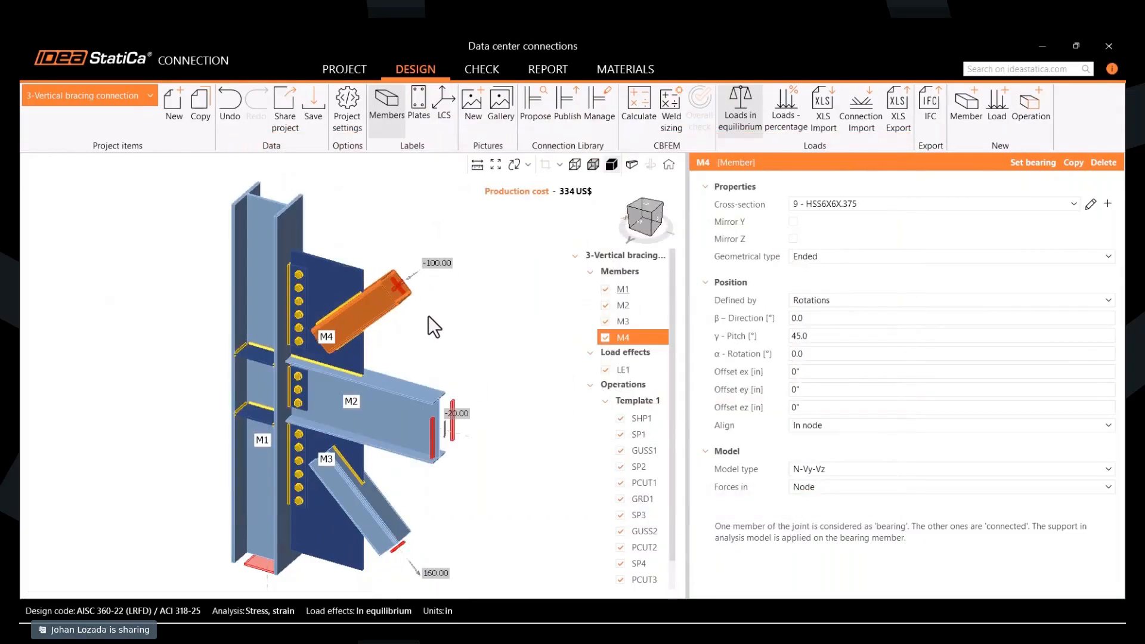
- Check member M3's cross-section and the project cross-sections available for it
left_click(364, 510)
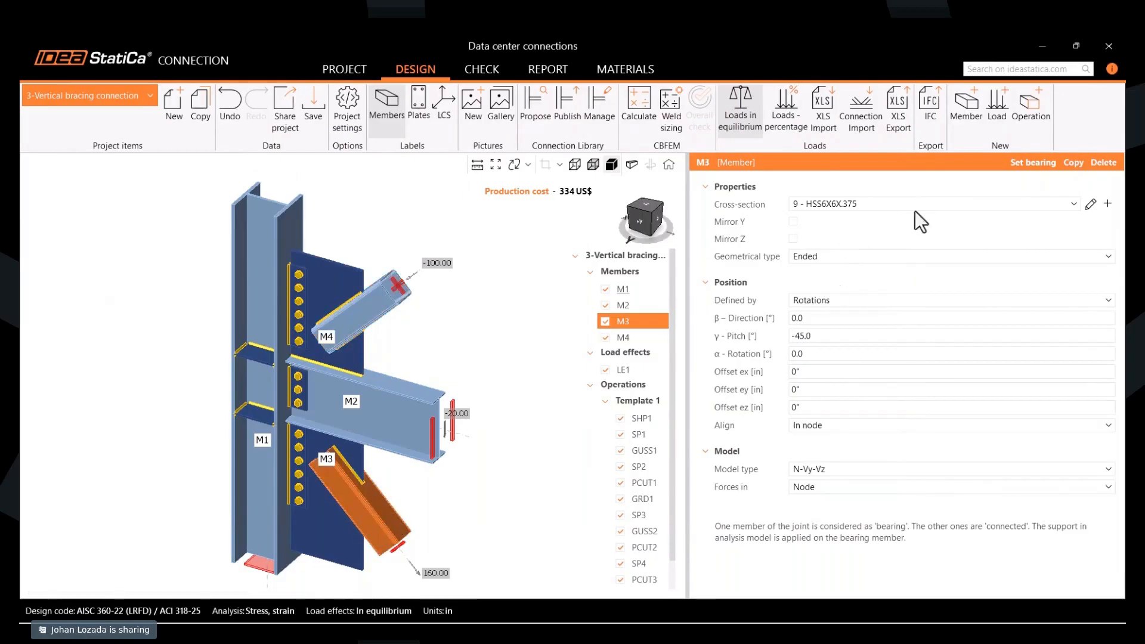
left_click(1073, 204)
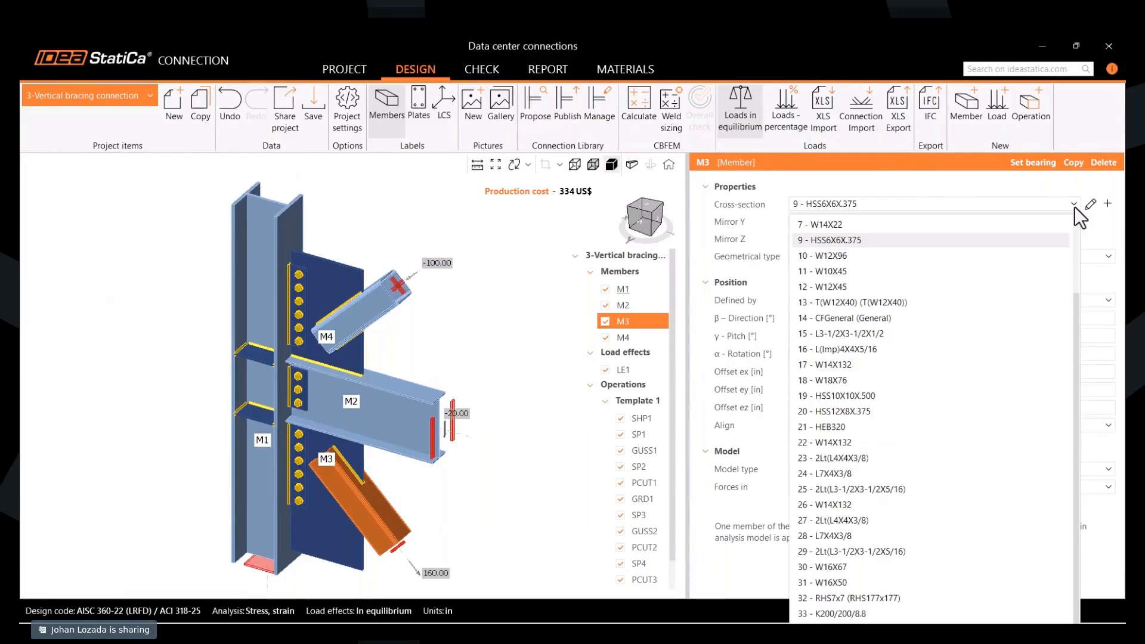
left_click(863, 268)
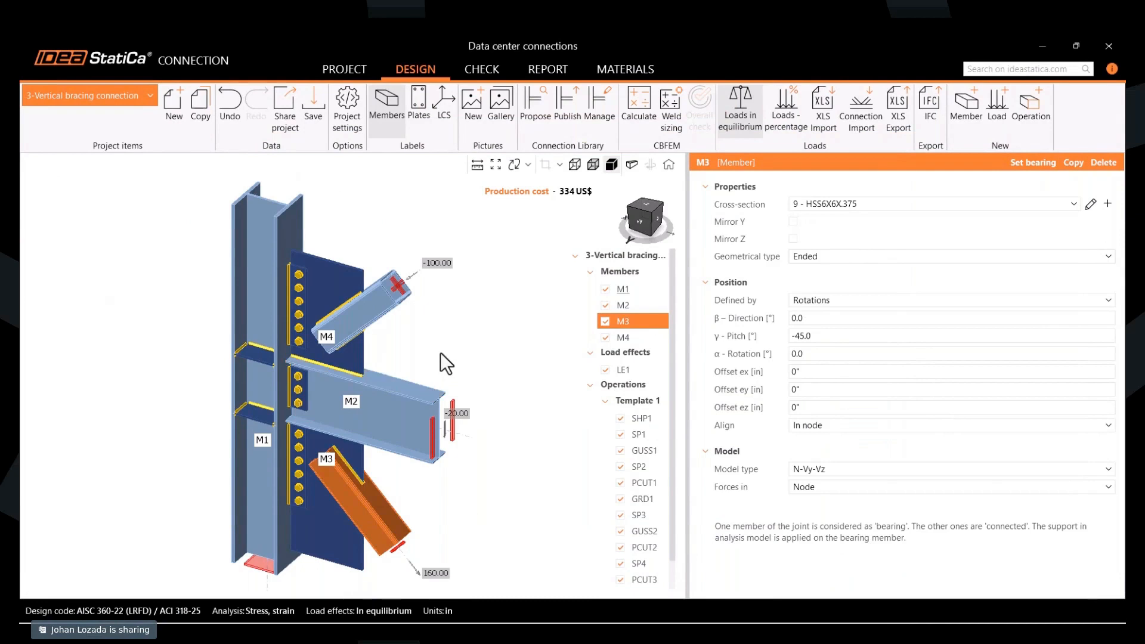
- Review the rolled, welded, cold-formed and timber section types available for a new cross-section of brace M4, without adding one
left_click(381, 305)
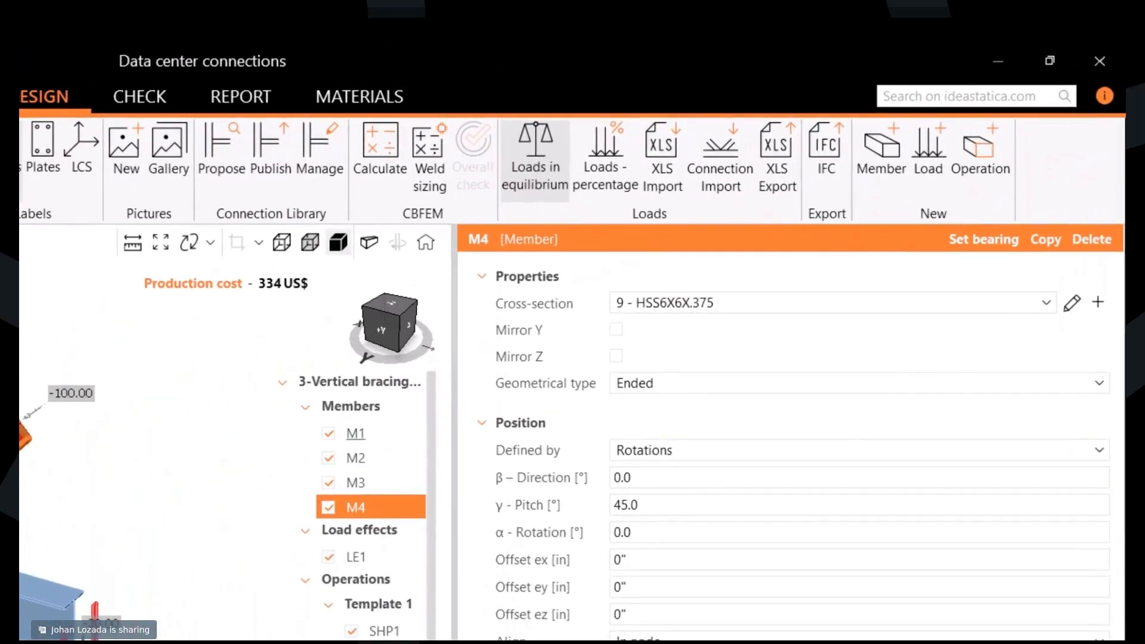
left_click(1107, 204)
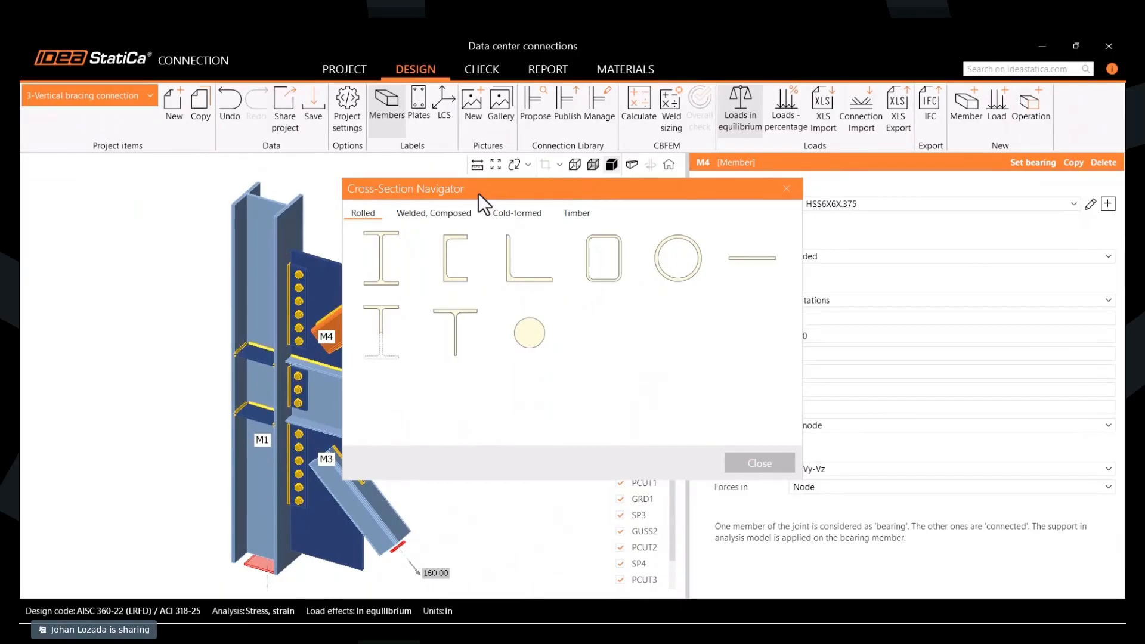
left_click_drag(478, 193, 517, 190)
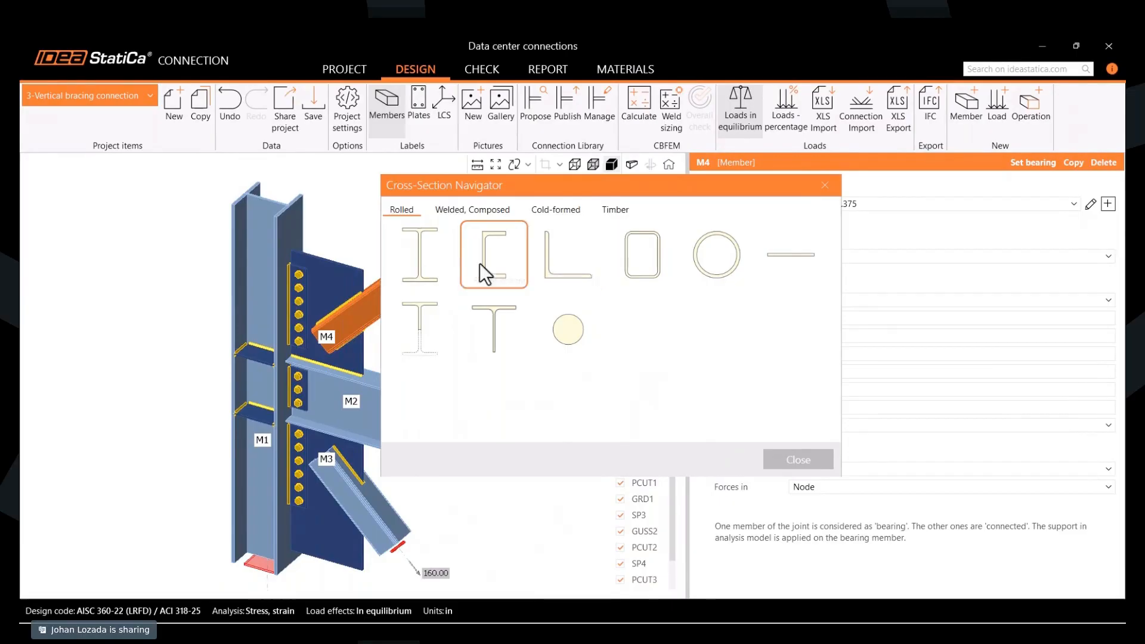
left_click(486, 210)
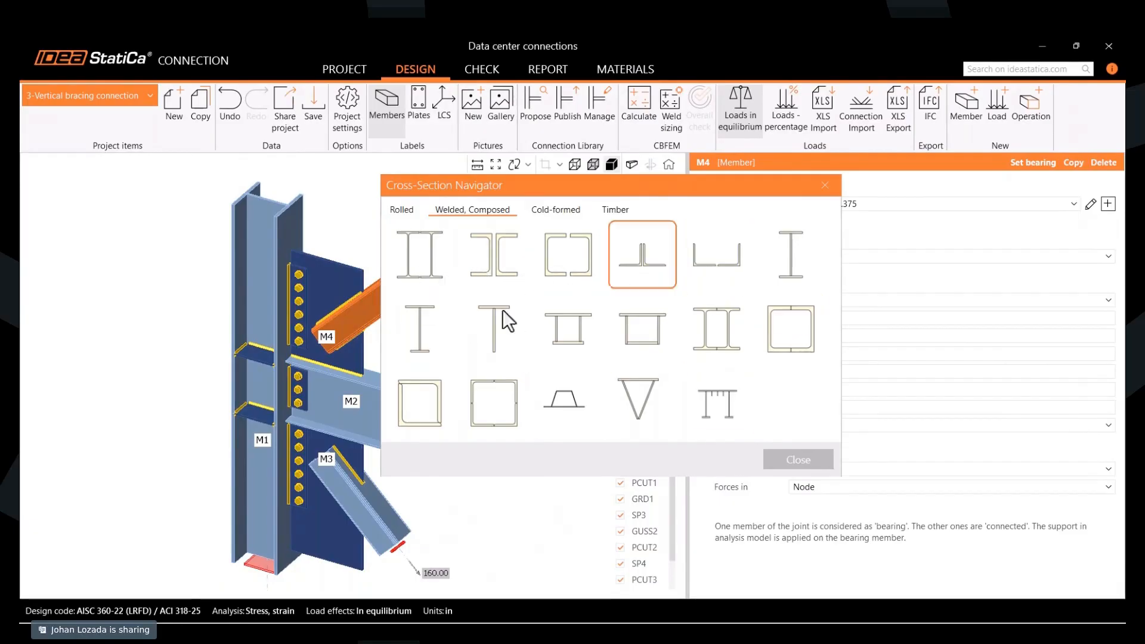
left_click(560, 210)
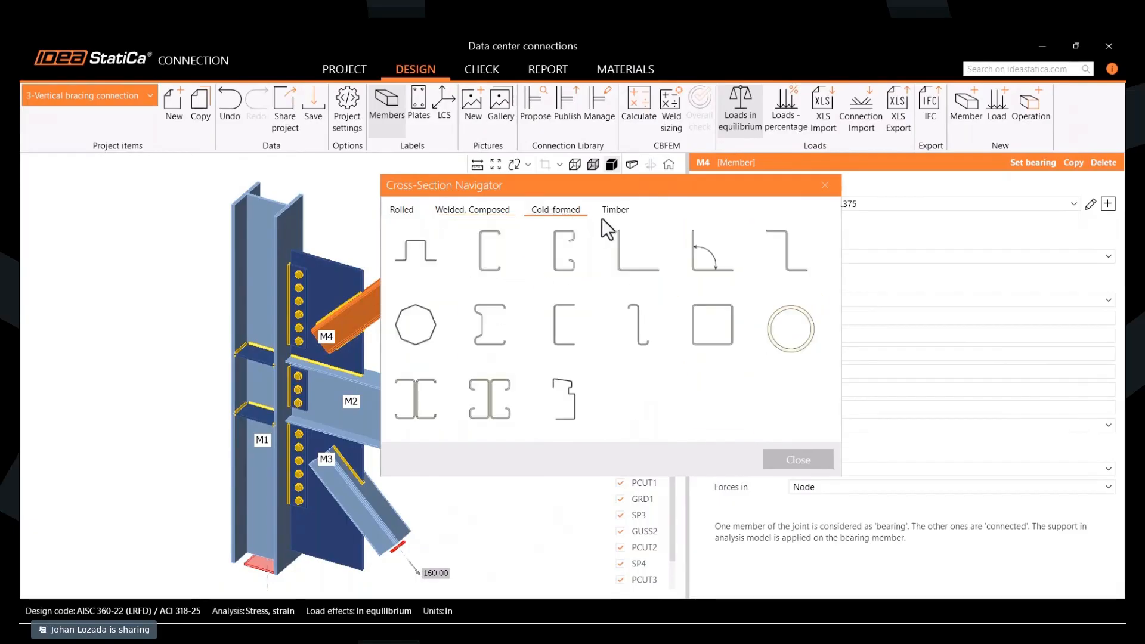
left_click(615, 213)
left_click(403, 211)
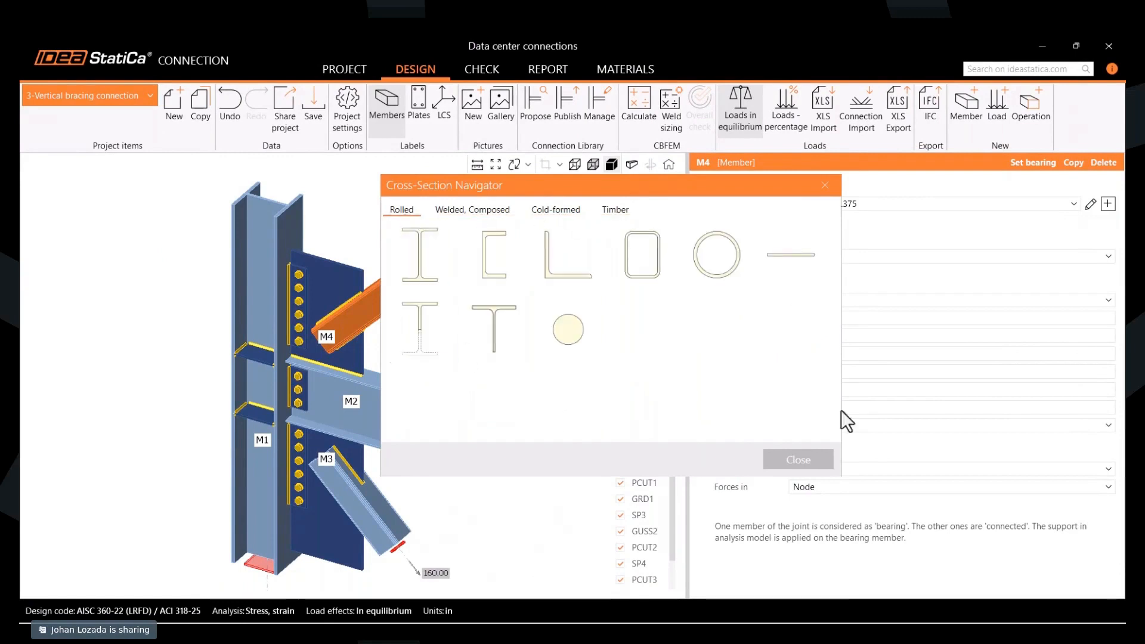
left_click(827, 186)
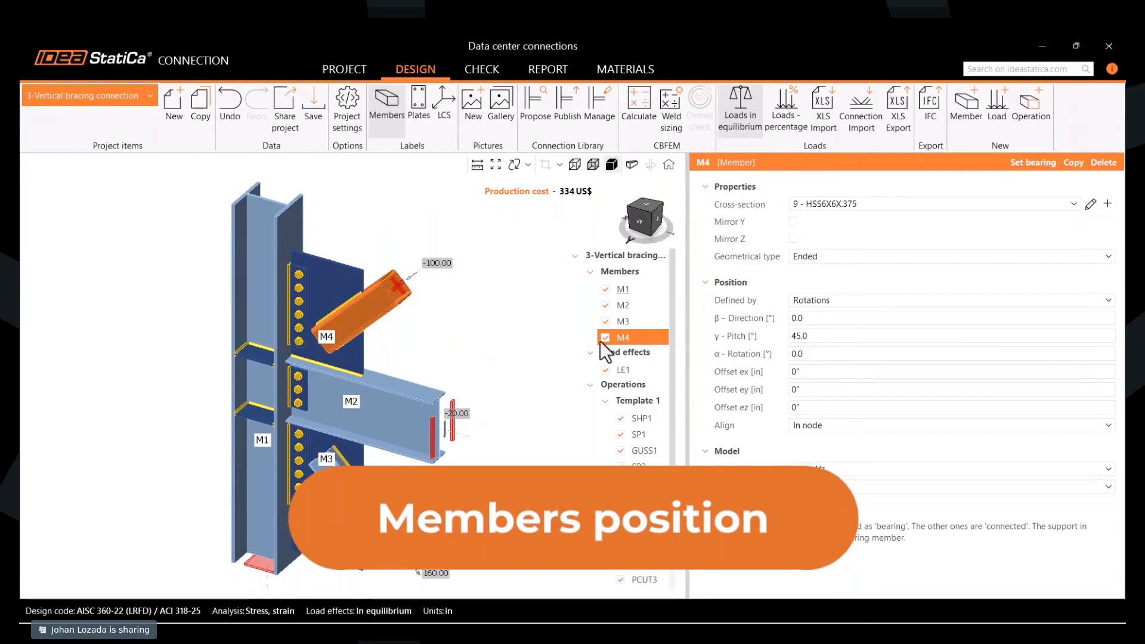
- Set the pitch of brace M4 in the vertical bracing connection to 55°
left_click(804, 338)
type("55")
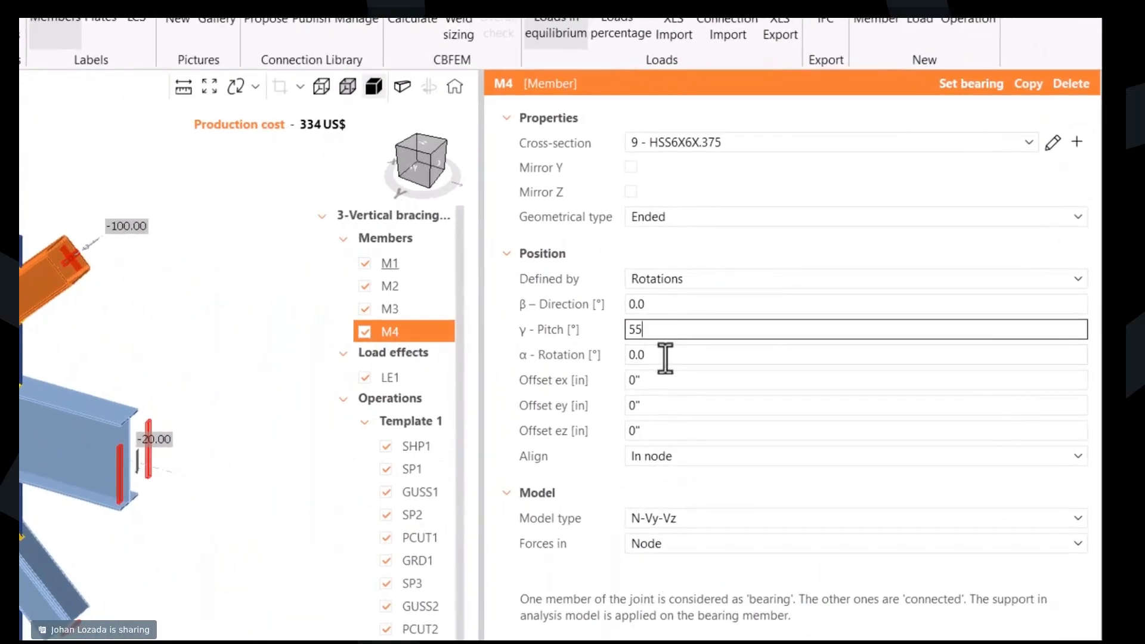
key("Return")
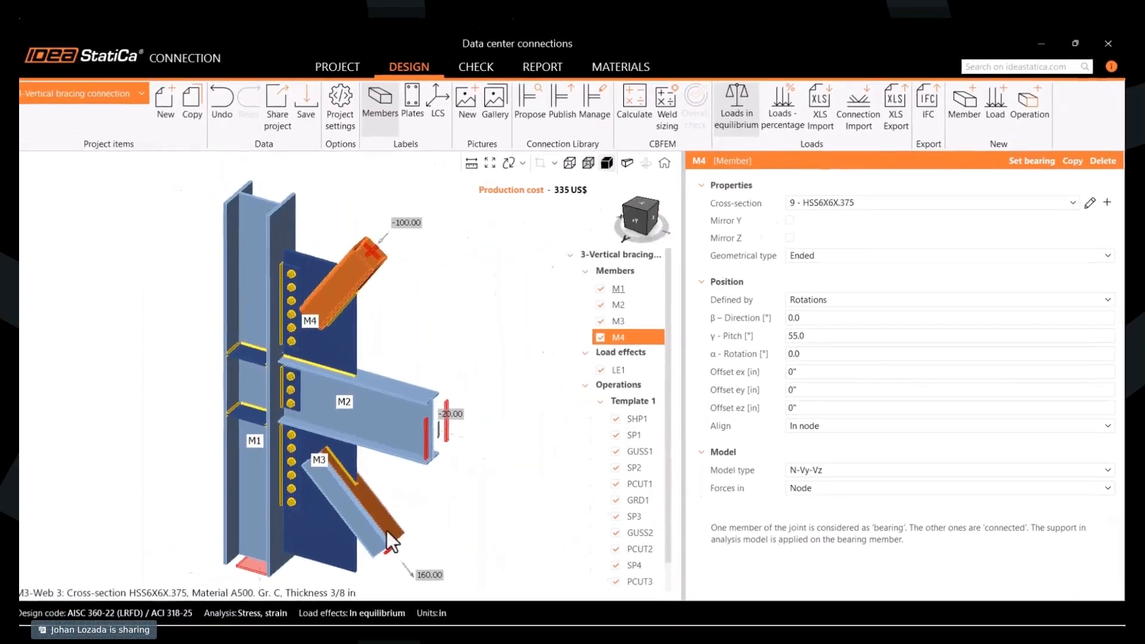
- Set the pitch of the lower brace M3 to -55°
left_click(384, 524)
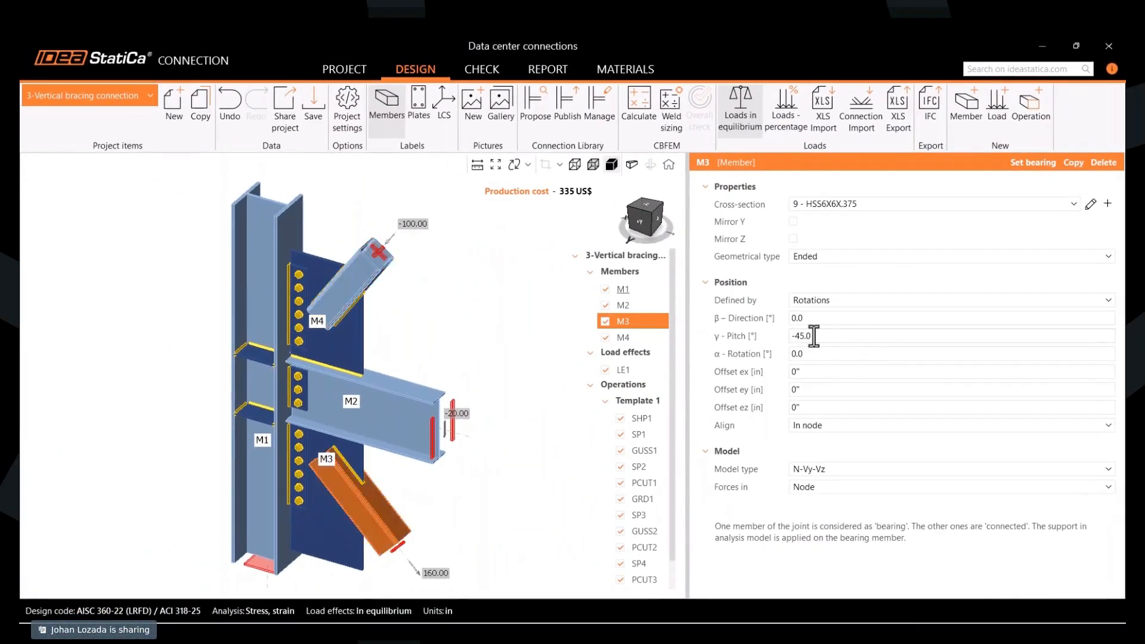
left_click(822, 336)
type("-55")
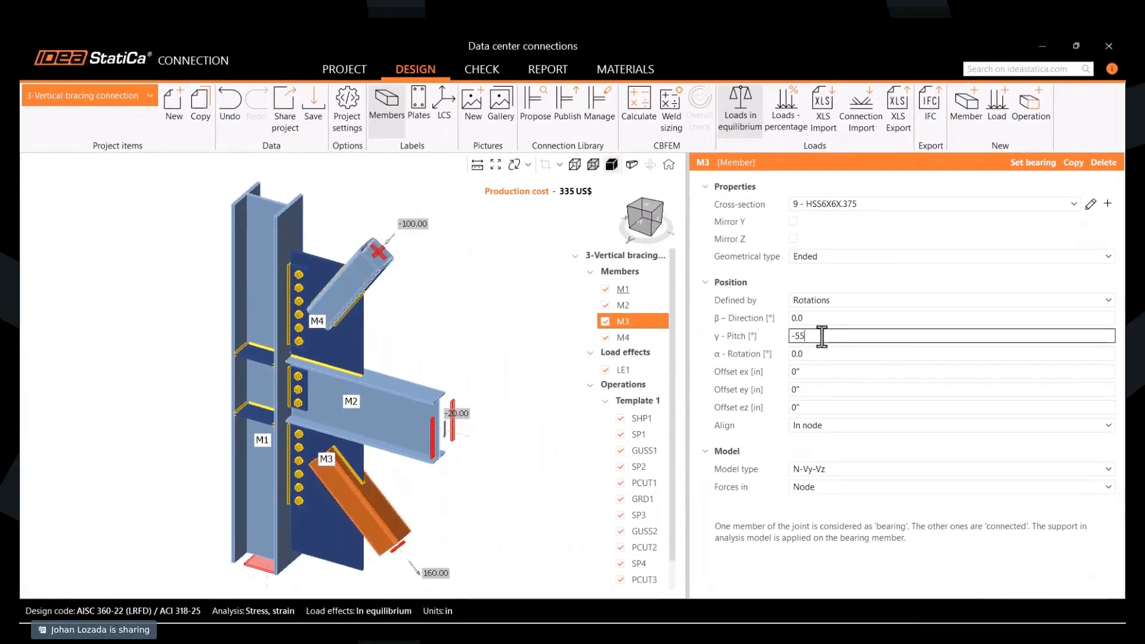
key("Return")
scroll(515, 345, "down", 2)
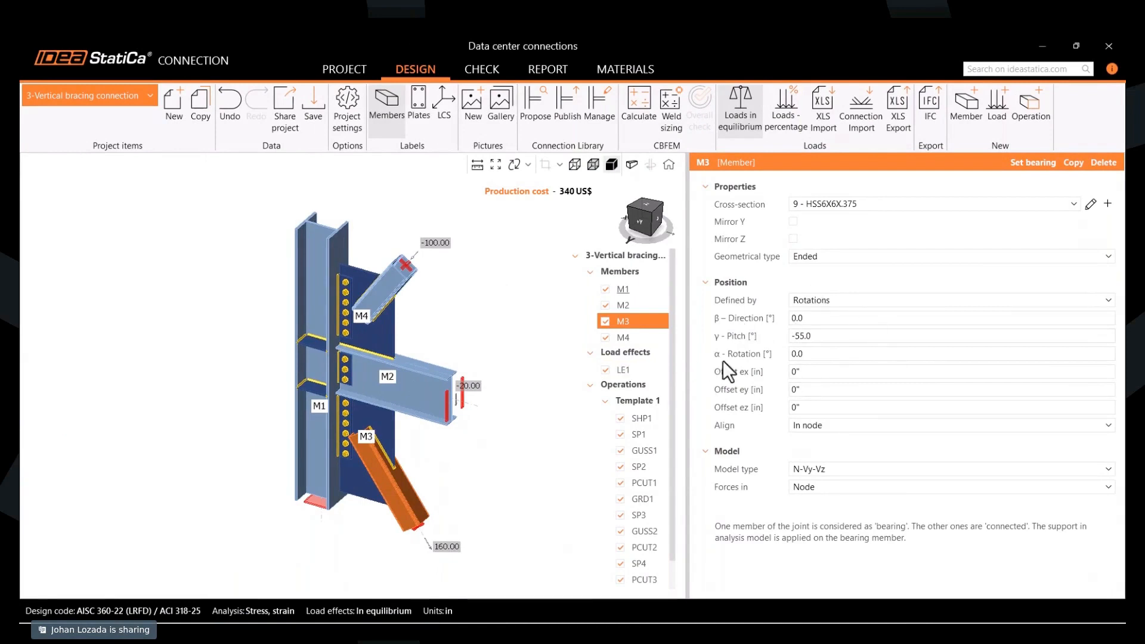
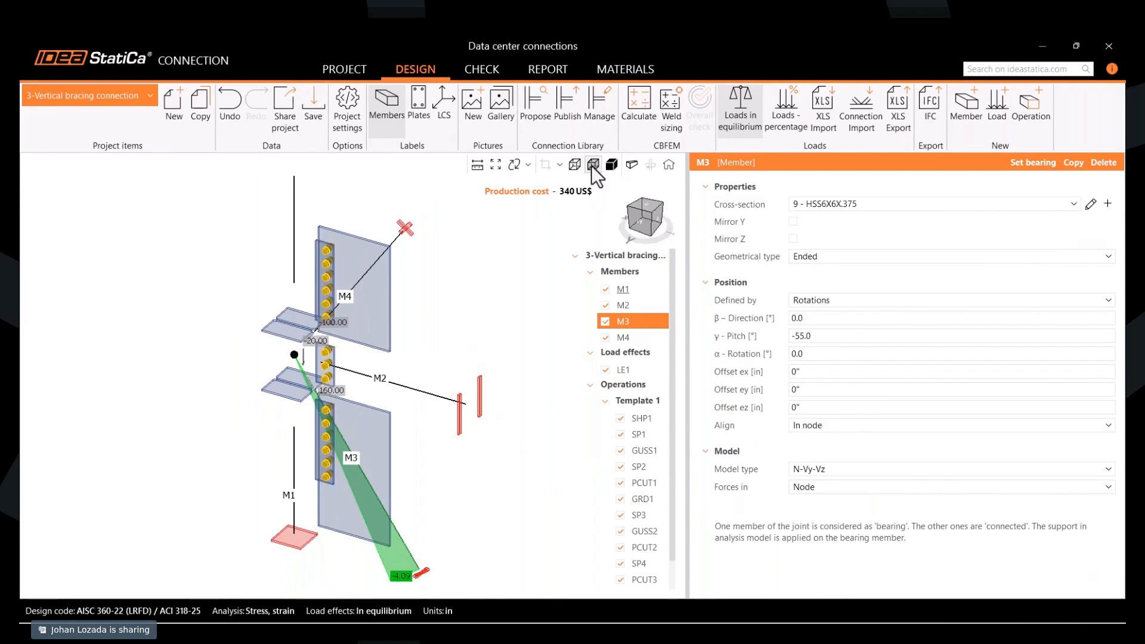
- Show the model transparently with local coordinate systems, and check the gusset plate GUSS1 and shear plate FP1 settings in the beam-to-beam horizontal connection
left_click(592, 164)
left_click(446, 101)
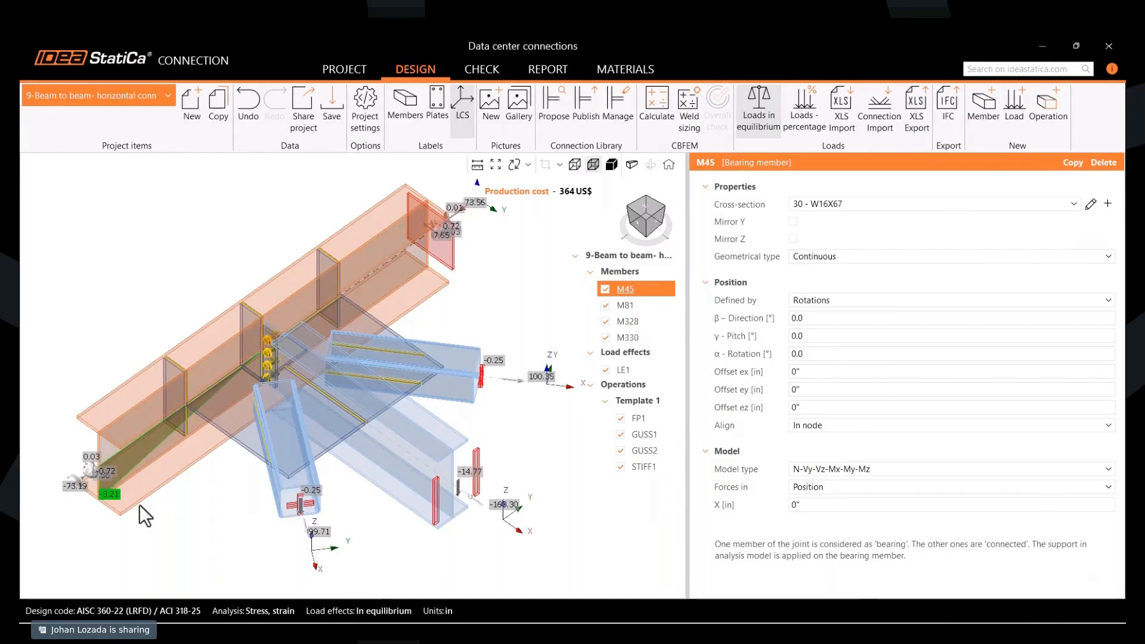
left_click(242, 441)
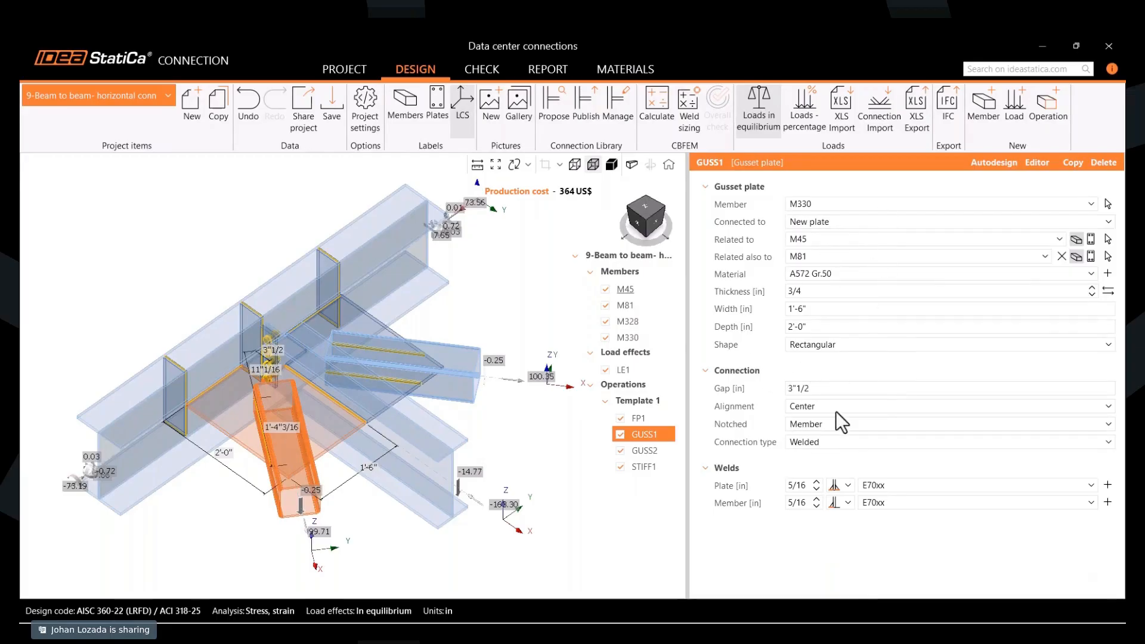
left_click(646, 417)
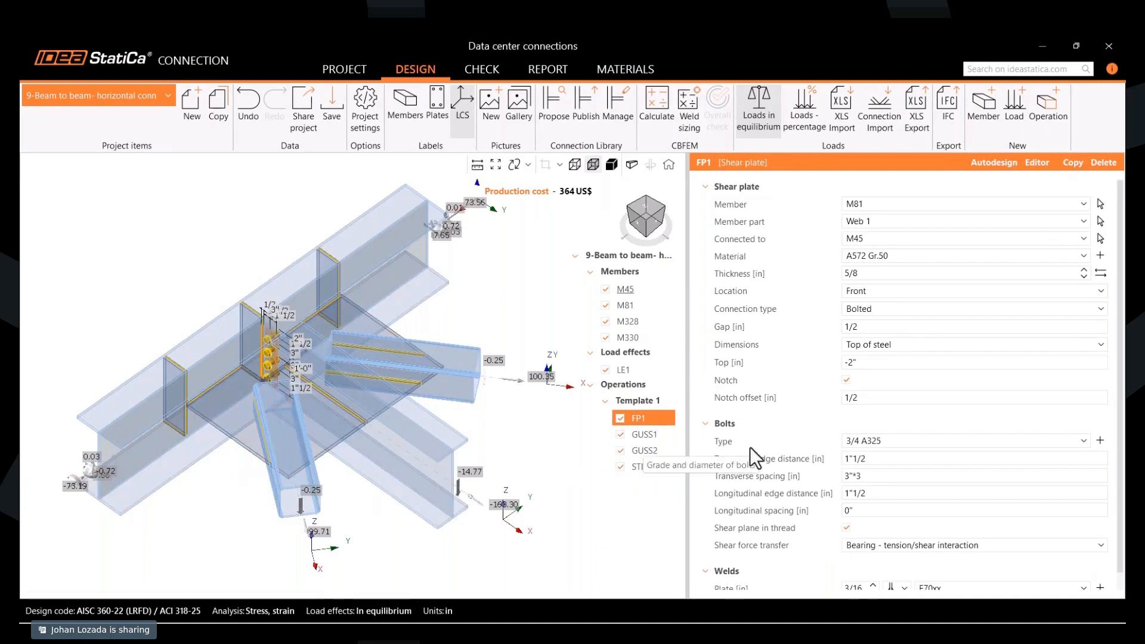
- Set the member weld size of gusset plates GUSS1 and GUSS2 together to 1/4 in
left_click(652, 434)
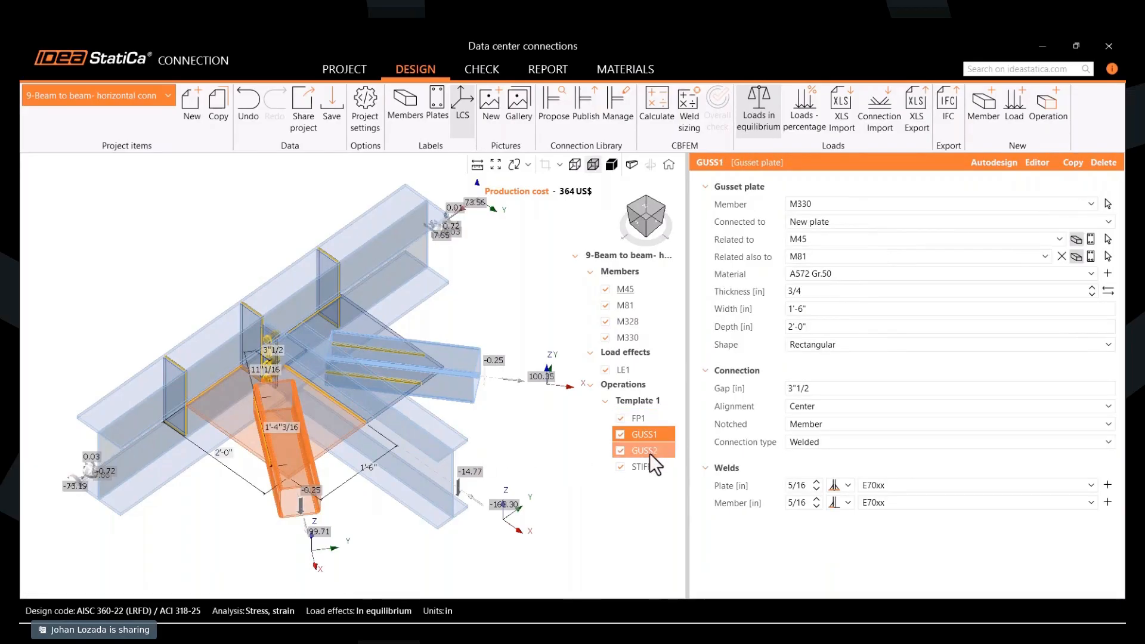
left_click(650, 448, "ctrl")
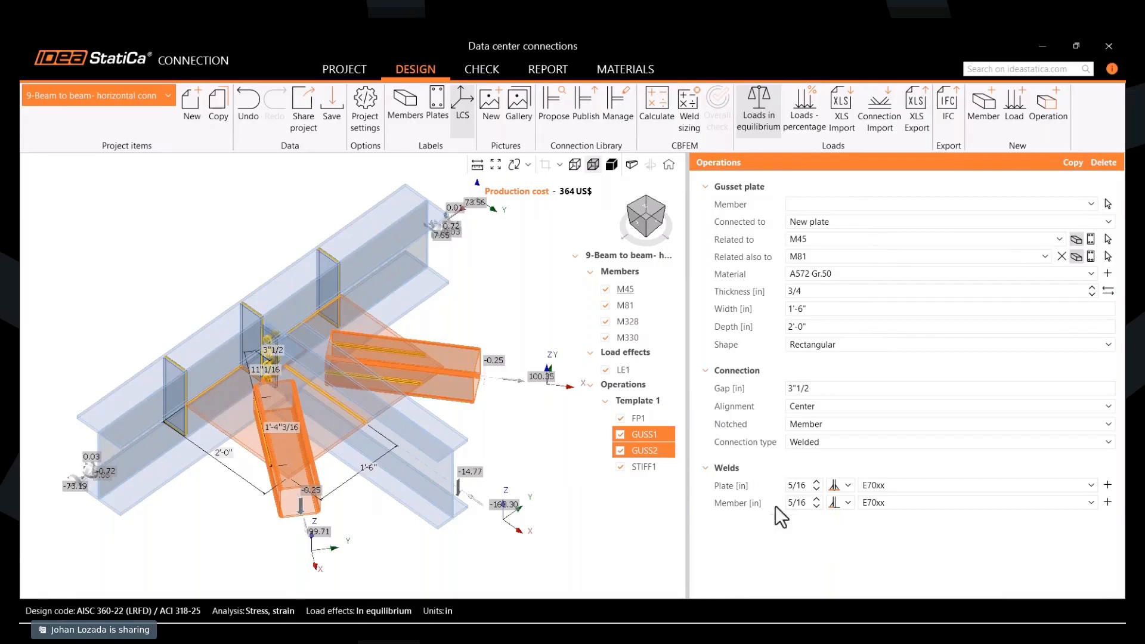
left_click(796, 507)
type("1/4")
- Deactivate the STIFF1 stiffeners and examine where the gusset plates meet the web of beam M45
left_click(652, 465)
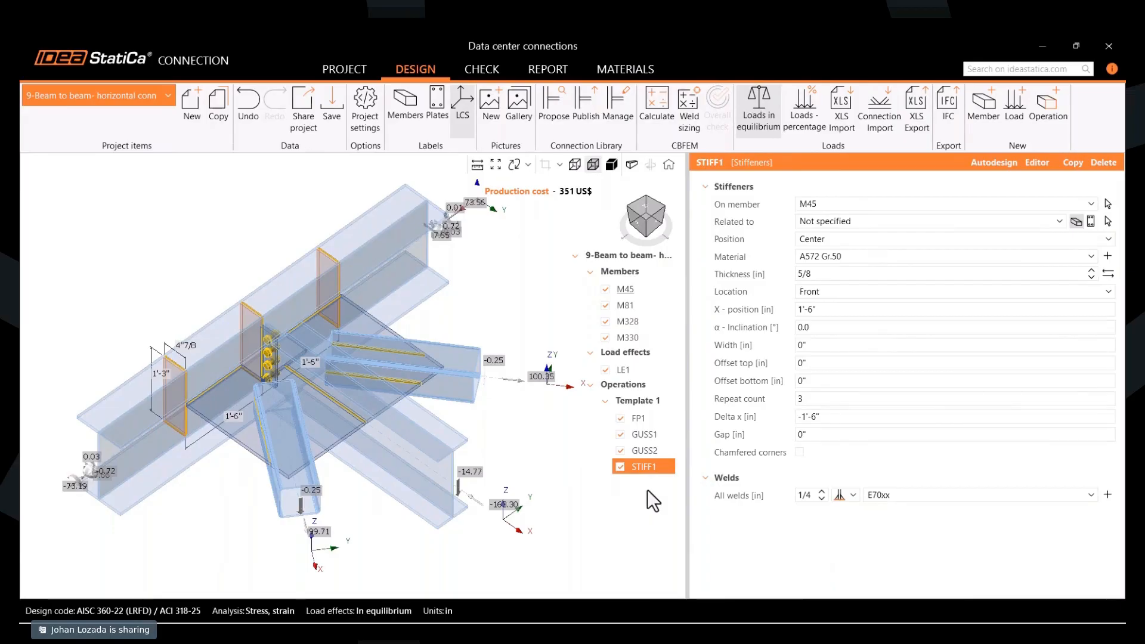
left_click(620, 466)
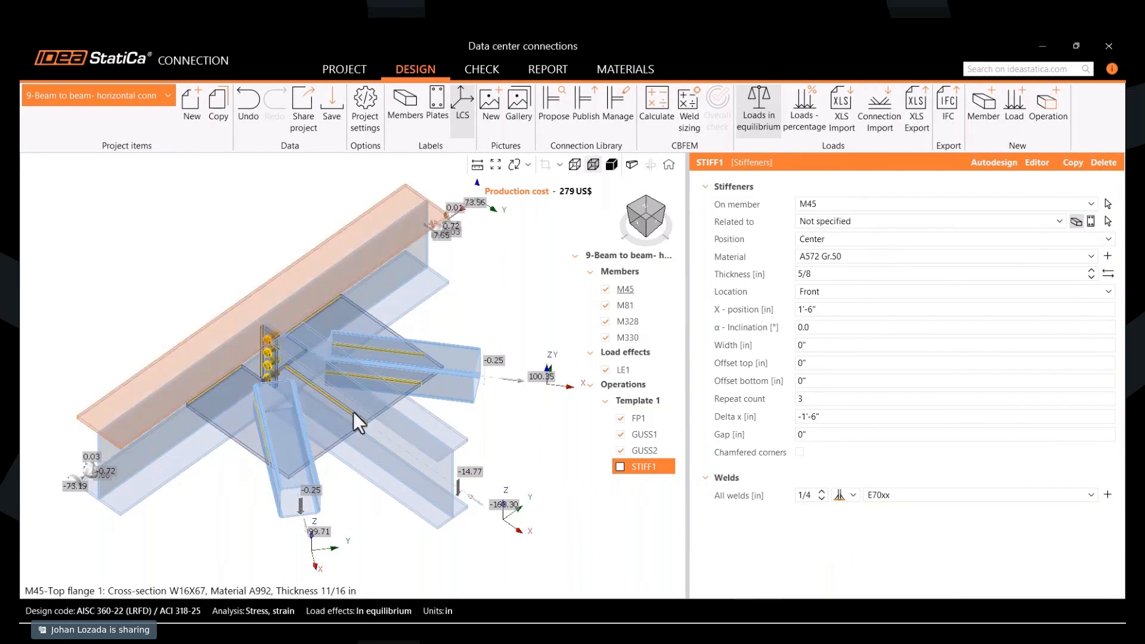
right_click_drag(228, 509, 323, 477)
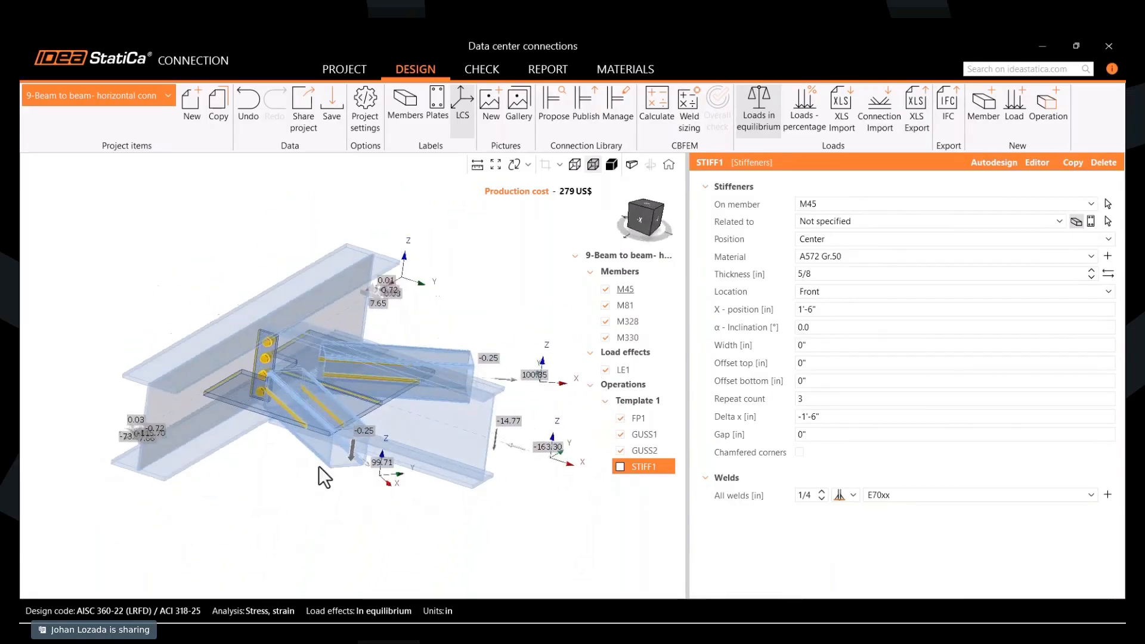
left_click(651, 210)
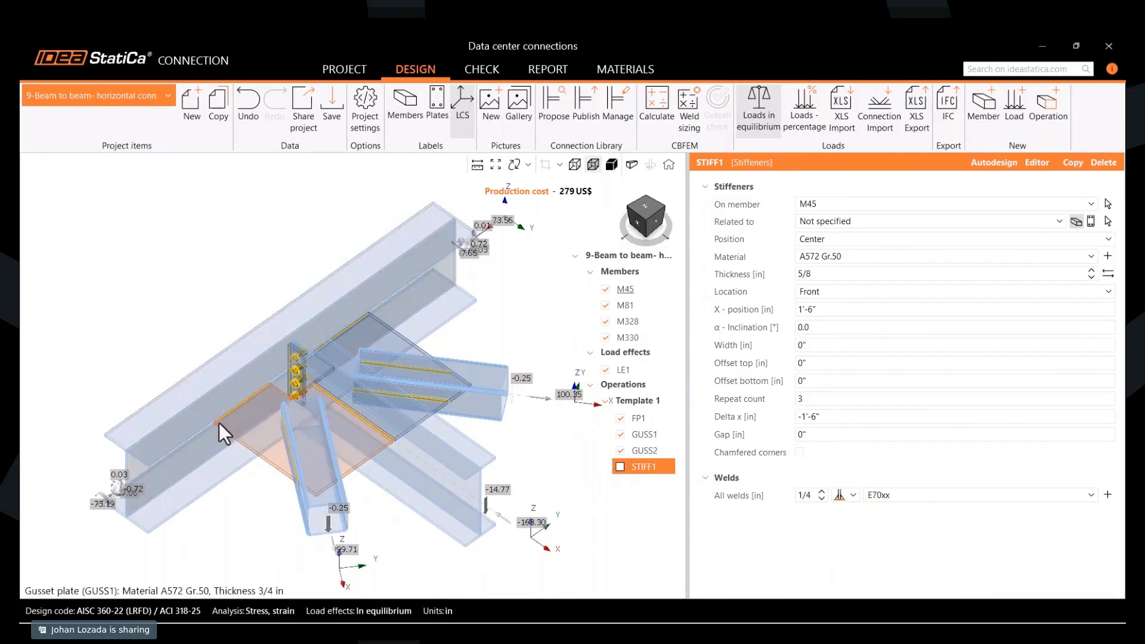
scroll(230, 418, "up", 3)
right_click_drag(231, 418, 277, 398)
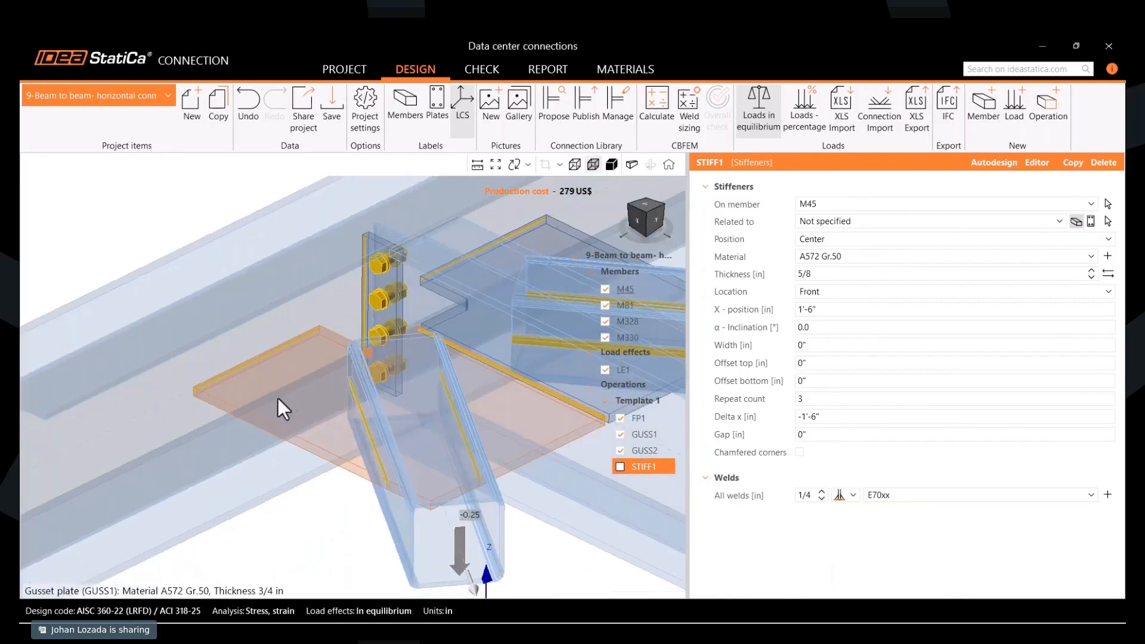
scroll(210, 367, "down", 3)
scroll(210, 367, "up", 2)
middle_click_drag(209, 367, 170, 376)
scroll(170, 377, "down", 4)
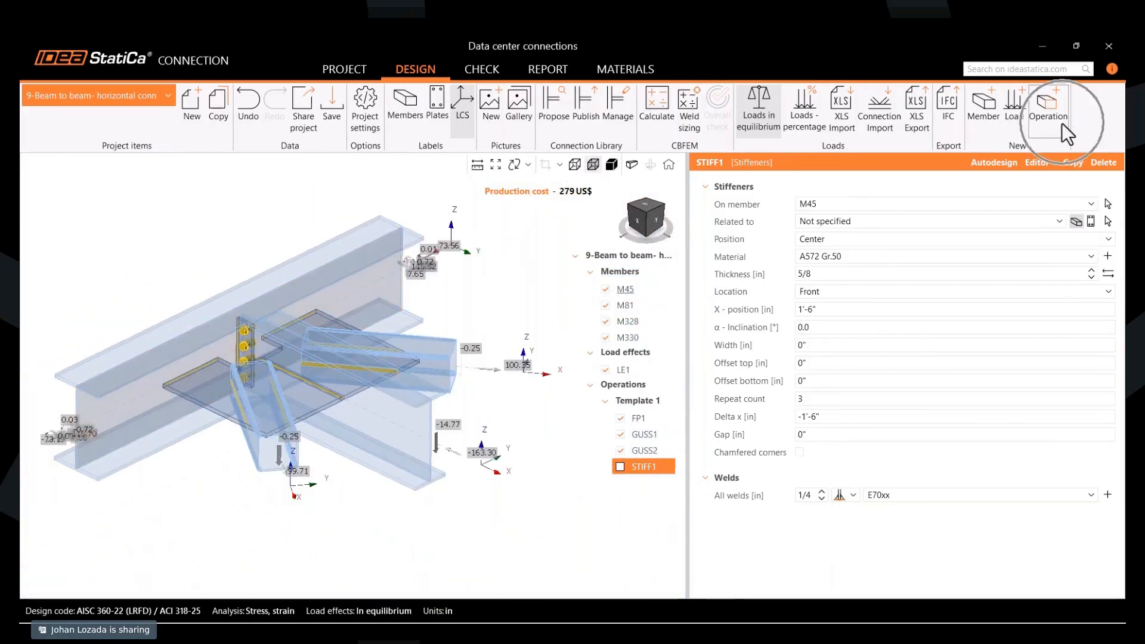
- Add a clip angle operation that connects gusset plate GUSS1 to web 1 of beam M45
left_click(1045, 123)
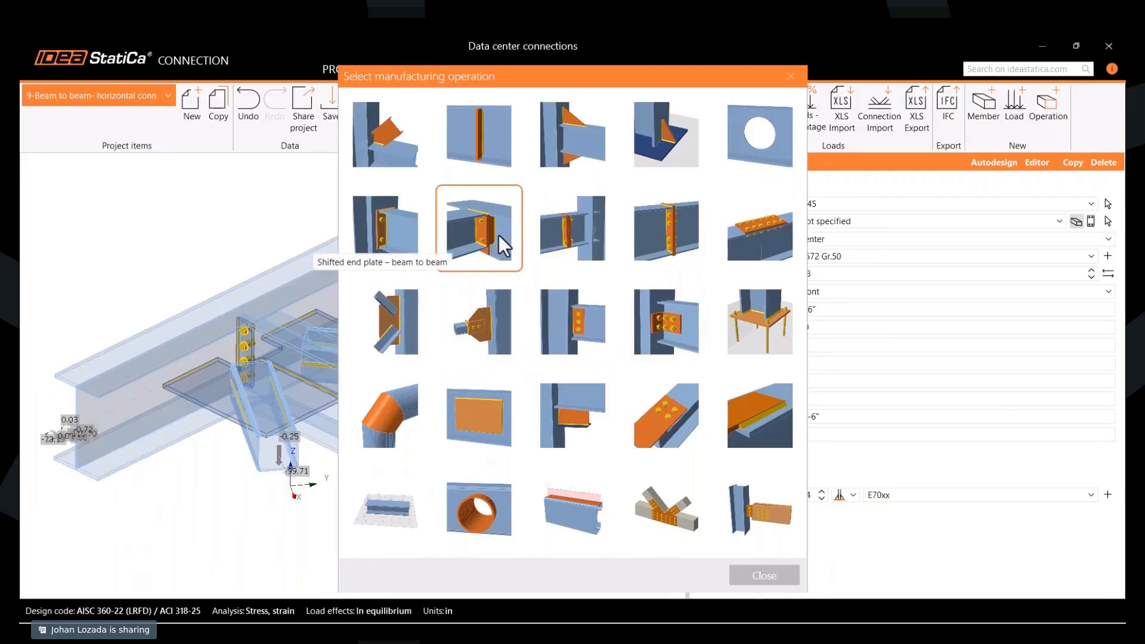
left_click(675, 315)
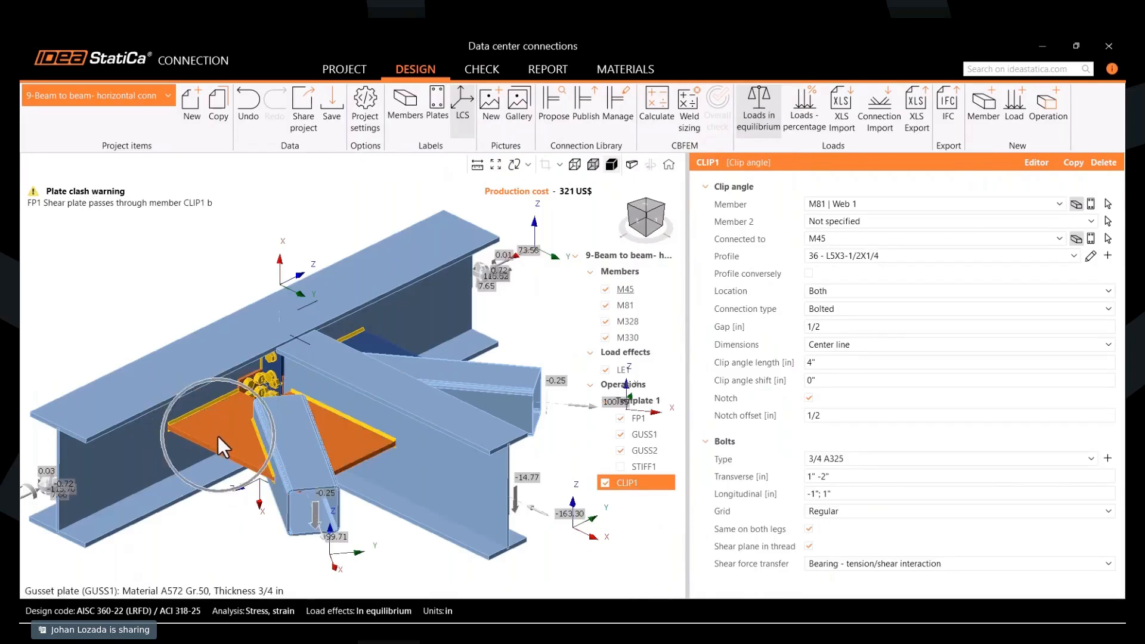
left_click(842, 204)
left_click(842, 204)
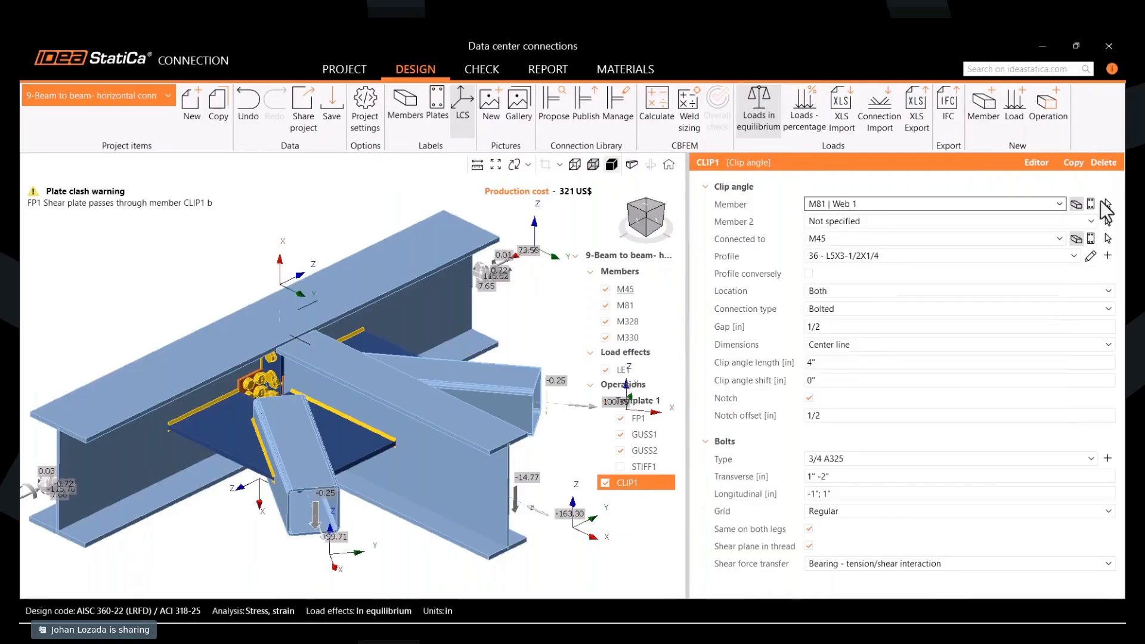
left_click(1091, 204)
left_click(850, 203)
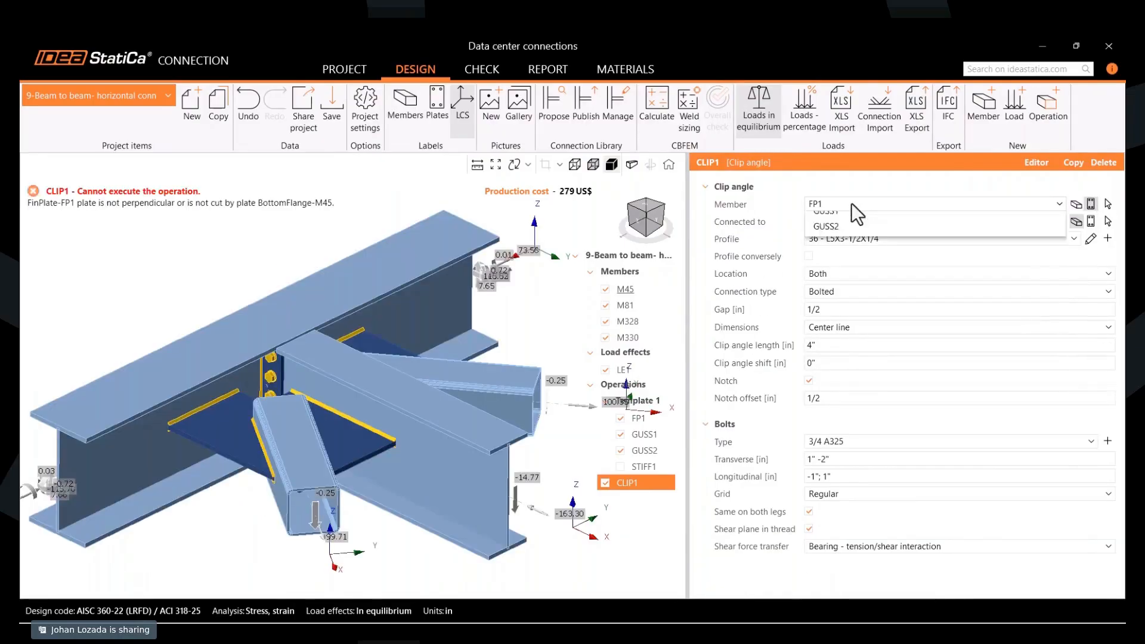
left_click(829, 240)
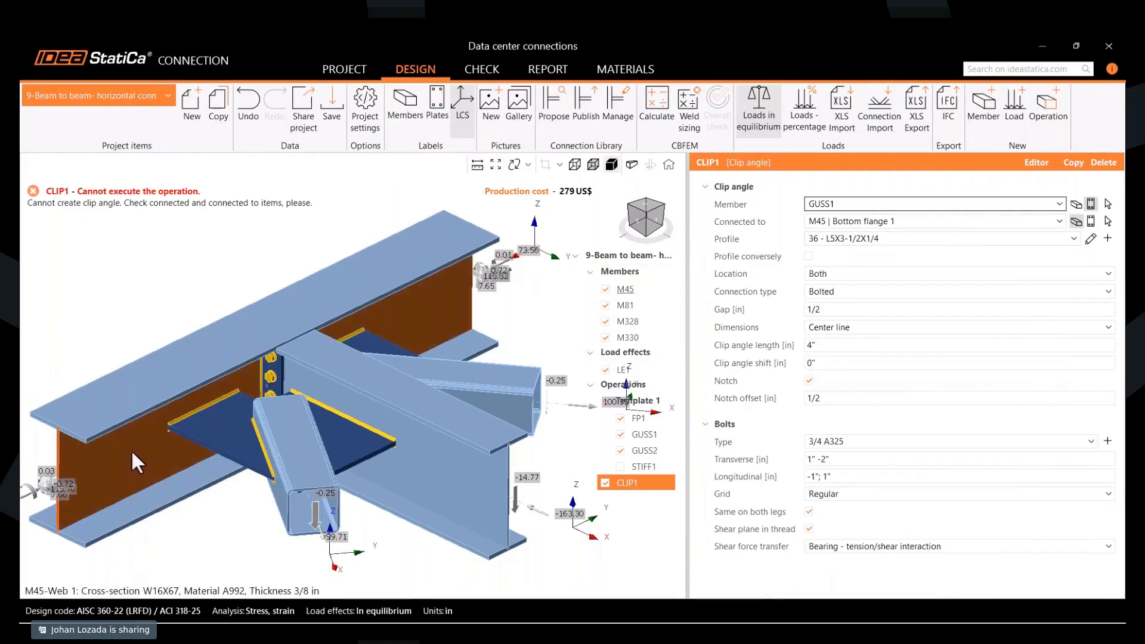
left_click(849, 220)
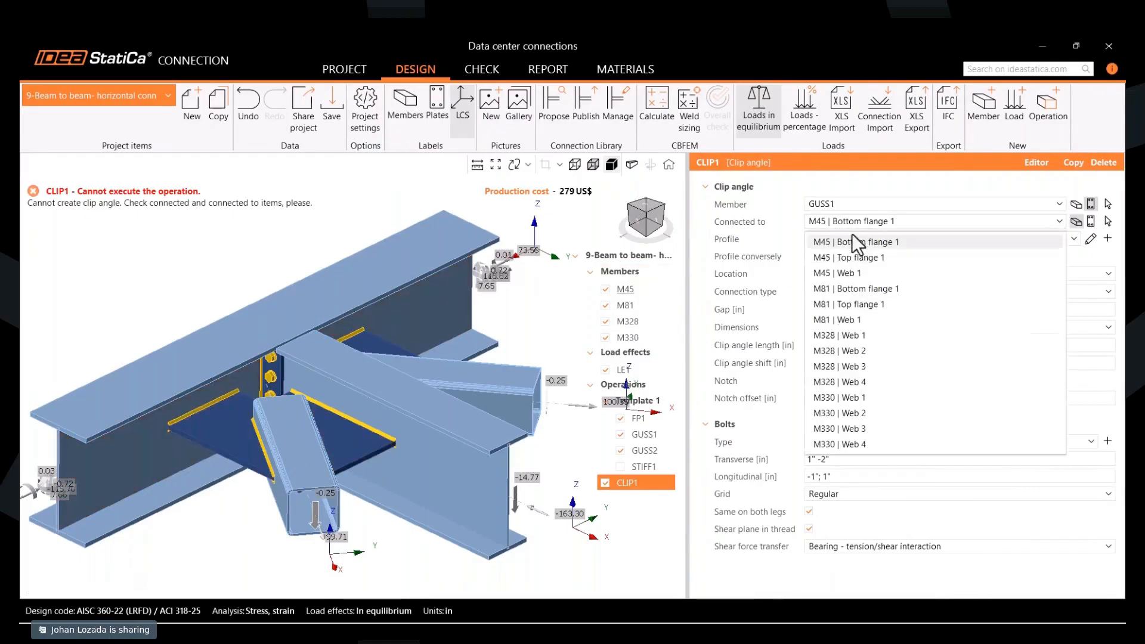
left_click(862, 275)
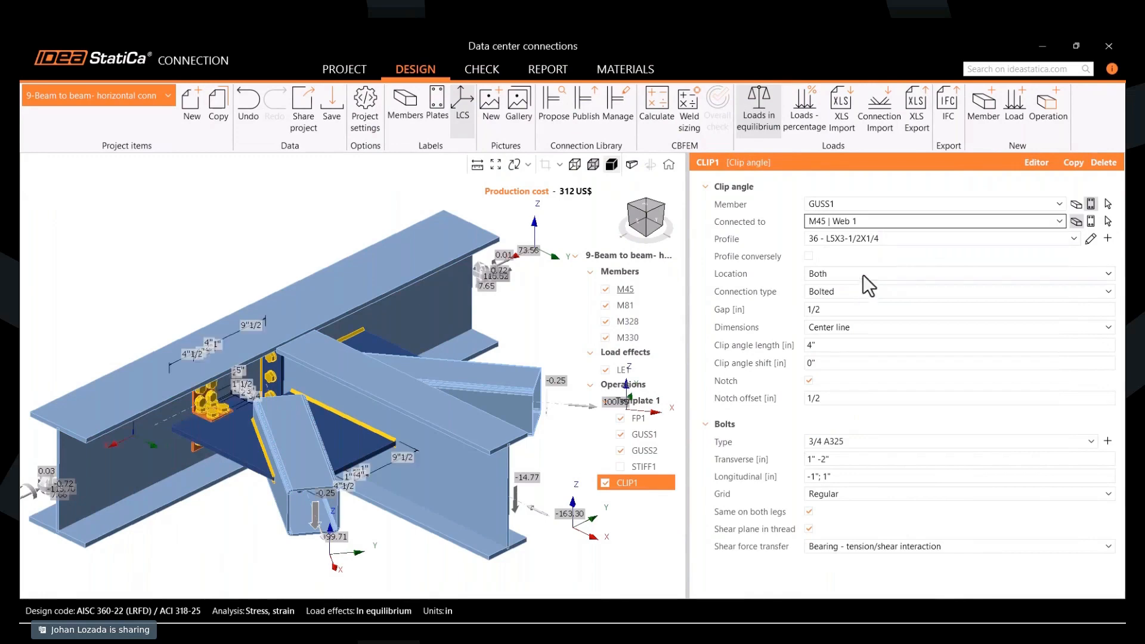
- Try the Welded connection type on the clip angle and return it to Bolted
scroll(203, 424, "up", 2)
mouse_move(204, 425)
right_mouse_down()
mouse_move(237, 417)
mouse_move(237, 388)
mouse_move(232, 406)
mouse_move(216, 406)
right_mouse_up()
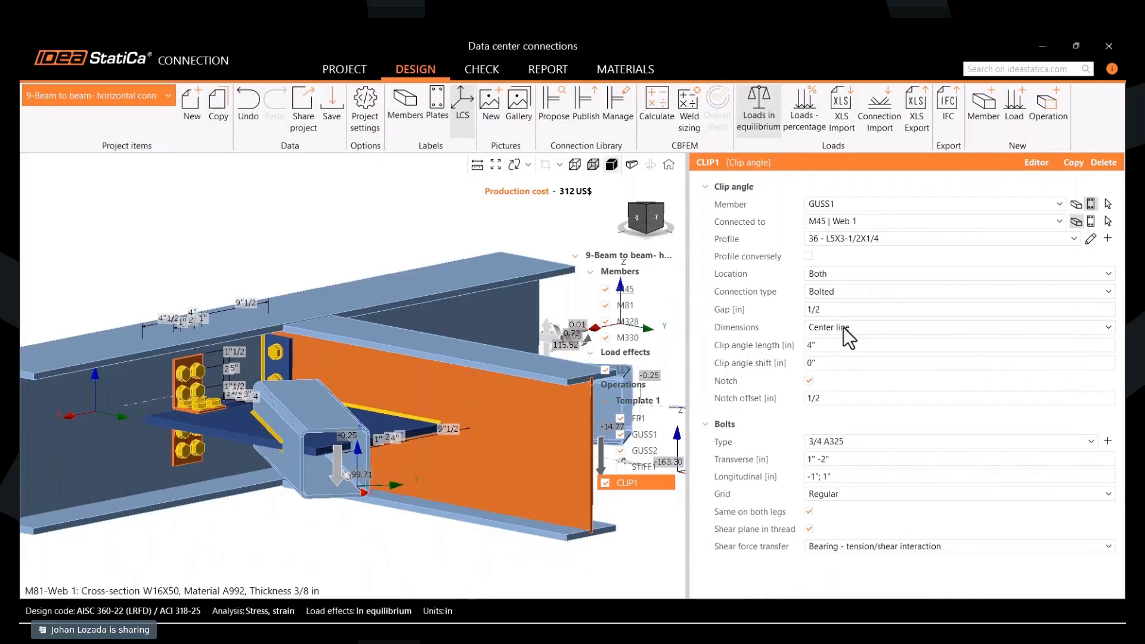
left_click(835, 293)
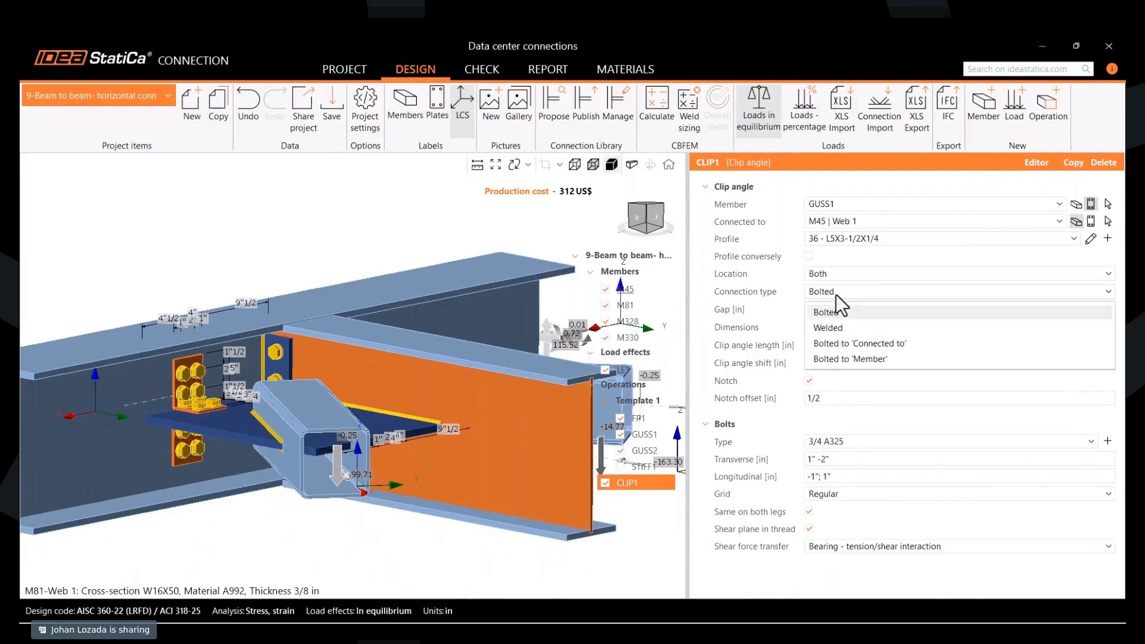
left_click(835, 328)
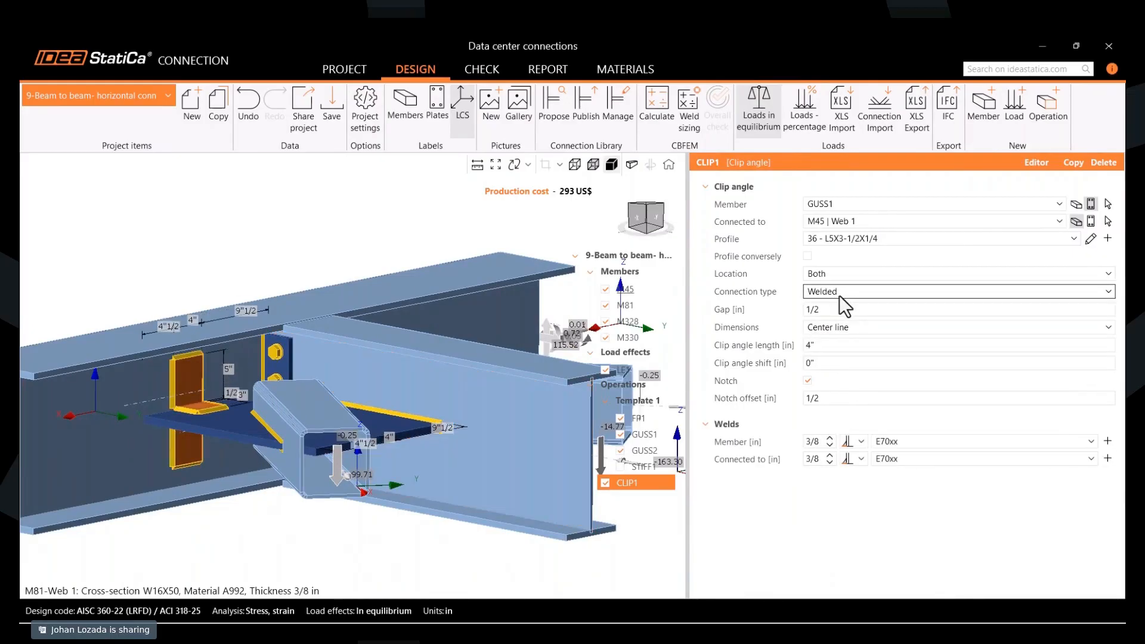
left_click(840, 297)
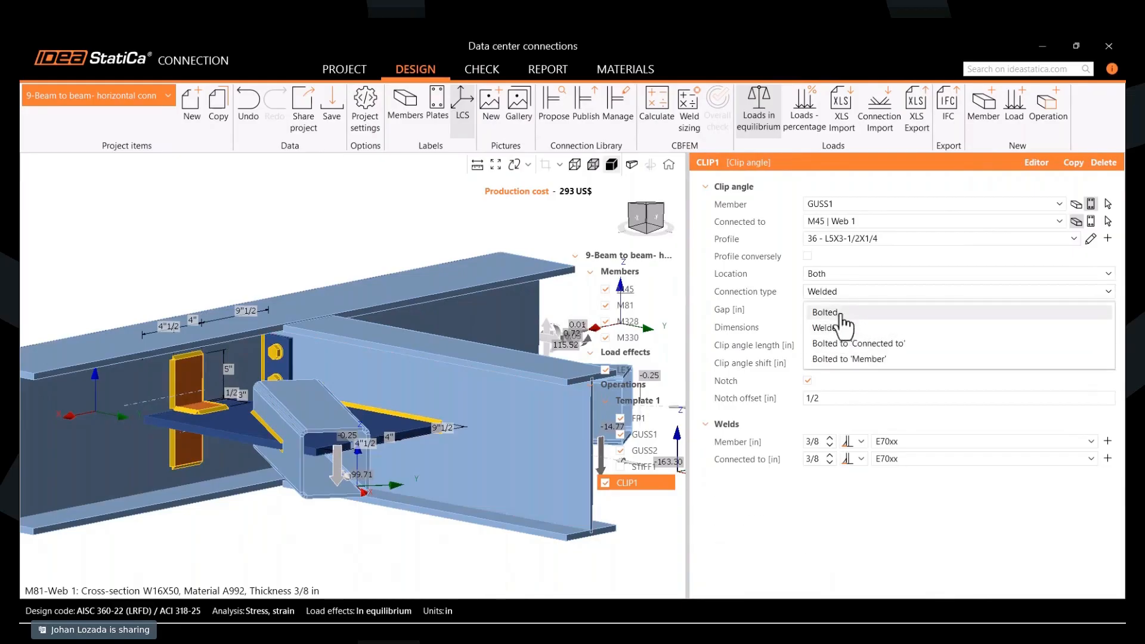
left_click(843, 309)
scroll(332, 384, "down", 2)
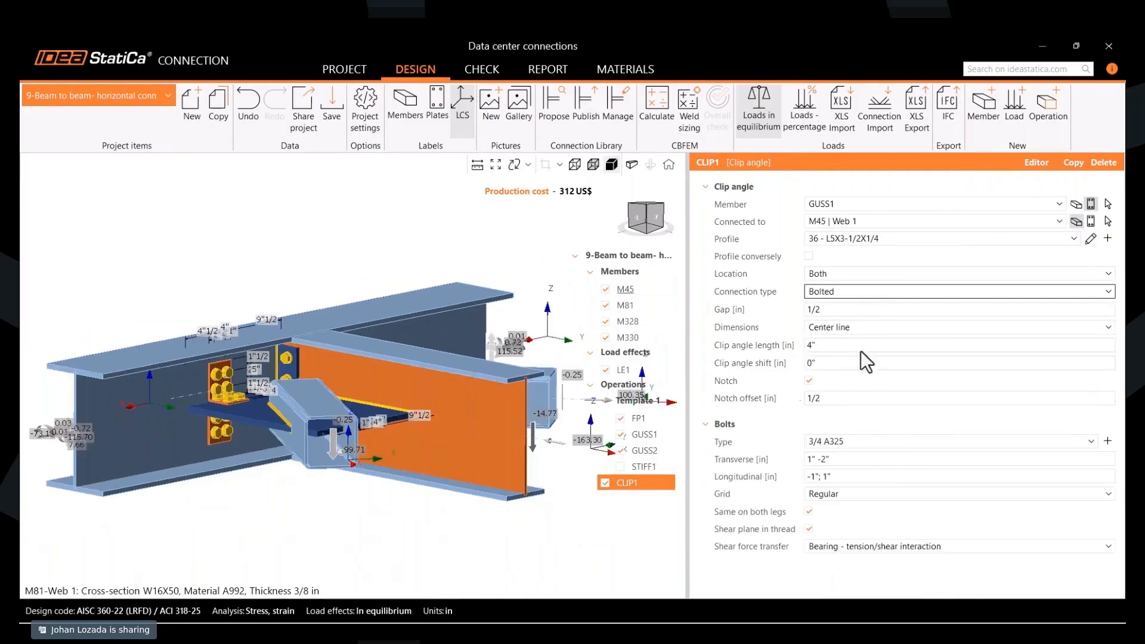
- Dimension the clip angle from Top of steel and set its transverse bolt spacing to 3" 3"
left_click(857, 329)
left_click(850, 360)
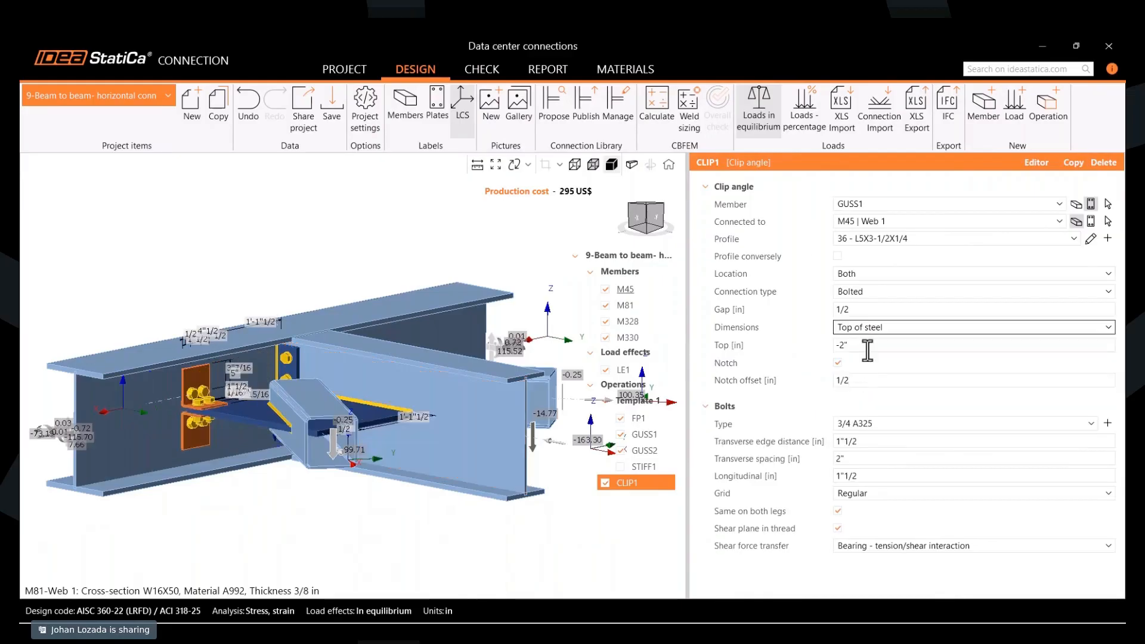
left_click(867, 459)
type("3")
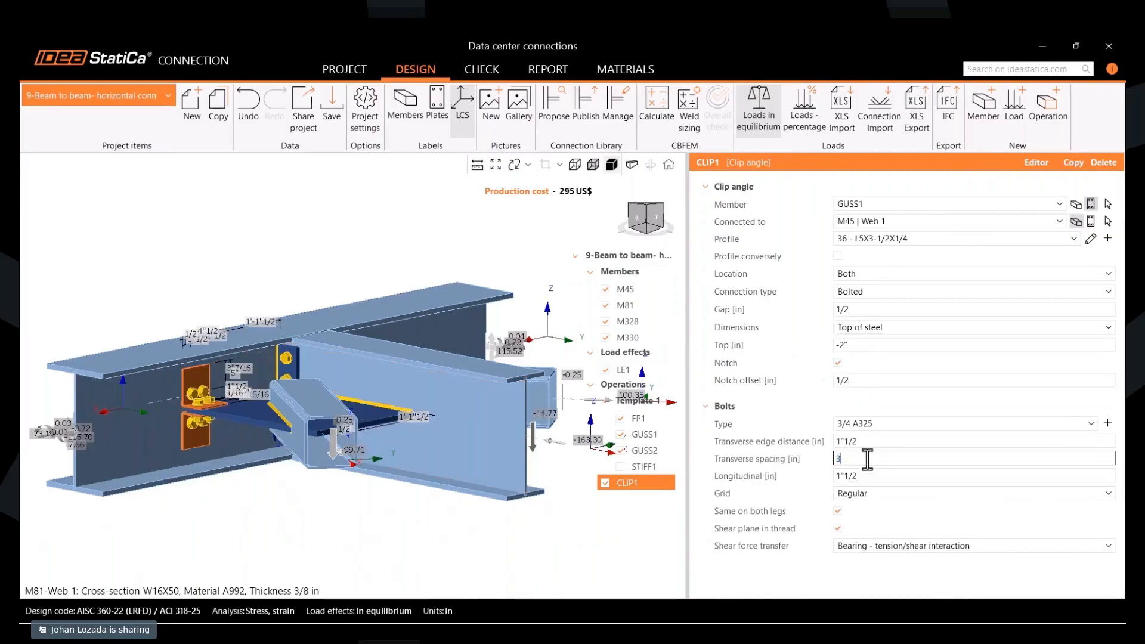
type("\" 3")
key("Return")
- Adjust the clip angle's top offset along the gusset, trying 1" and -3" before setting it to -4"
scroll(227, 398, "up", 4)
right_click_drag(228, 398, 235, 445)
left_click(871, 346)
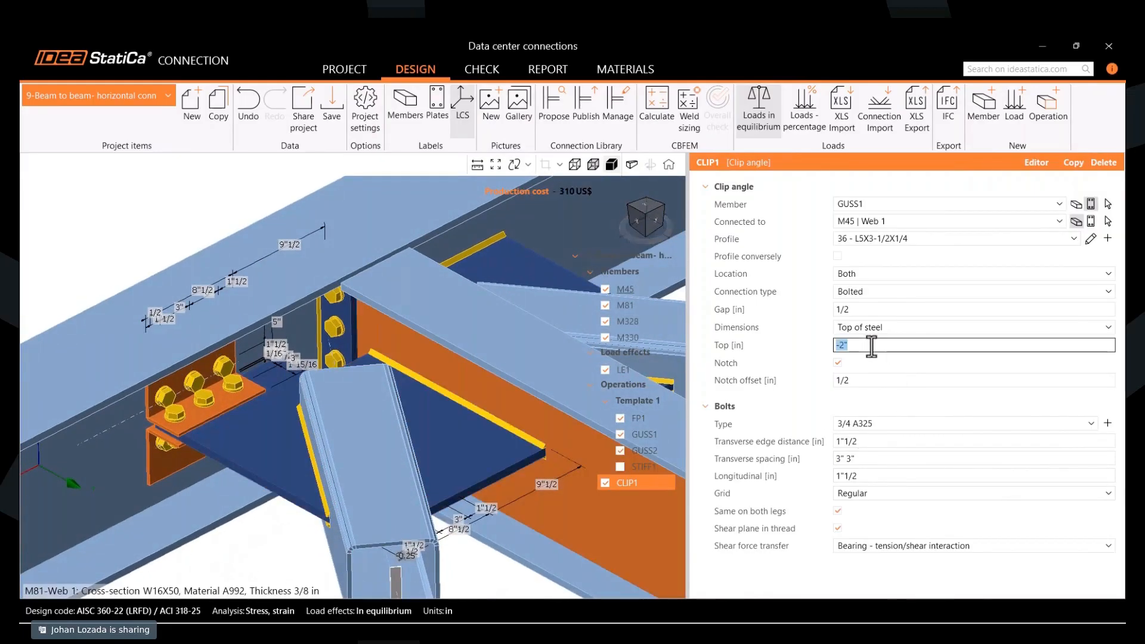
type("1")
left_click(884, 379)
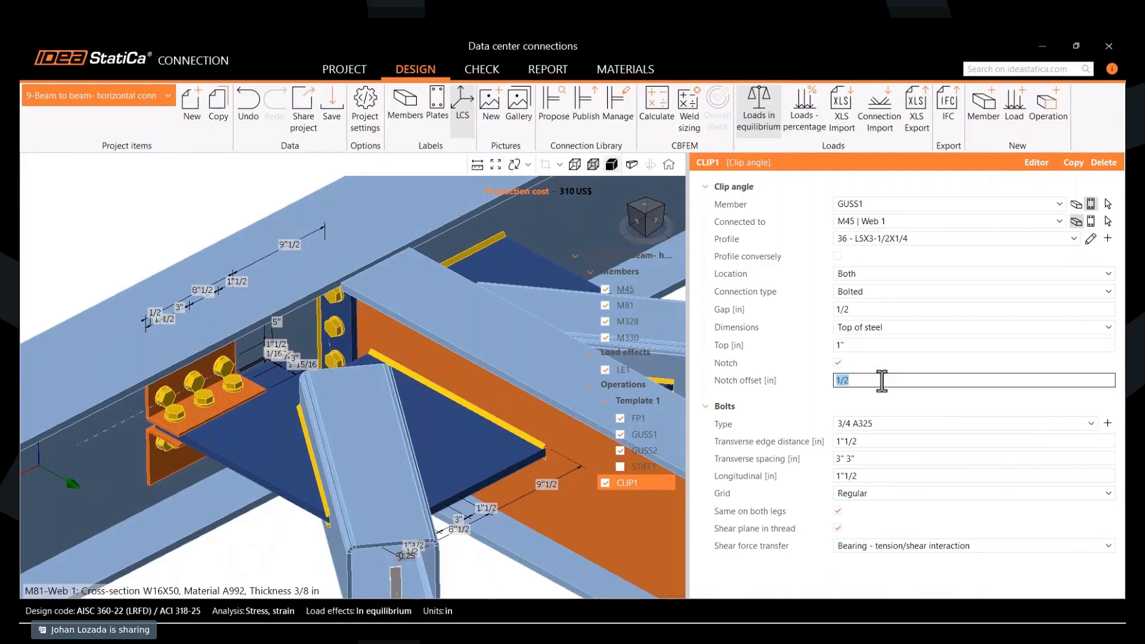
left_click(882, 344)
type("-3")
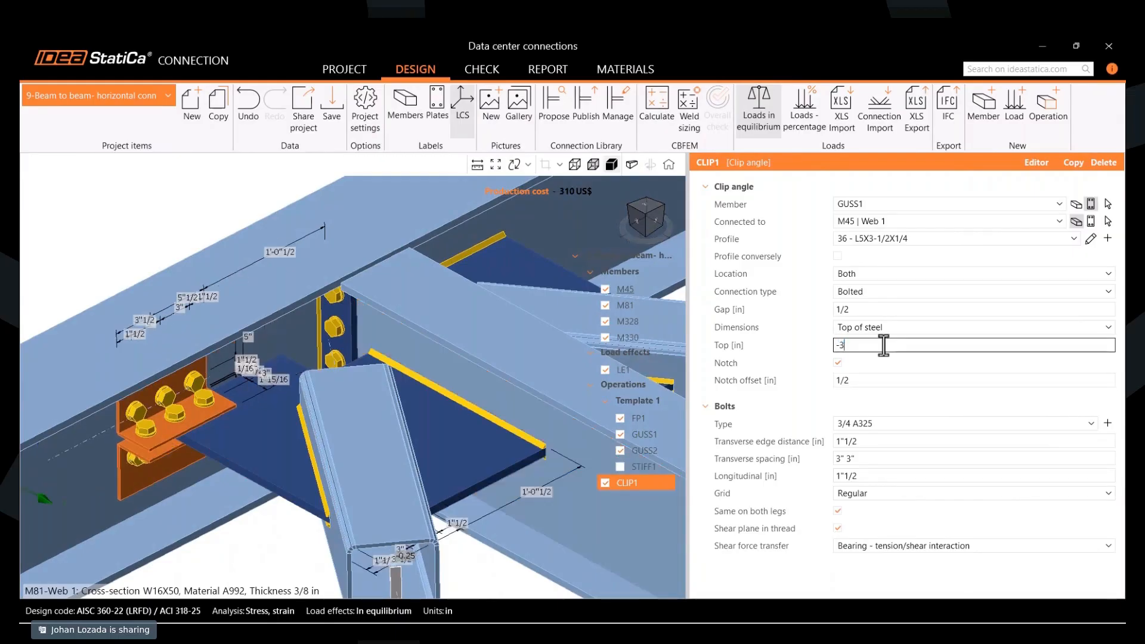
key("Tab")
left_click(874, 345)
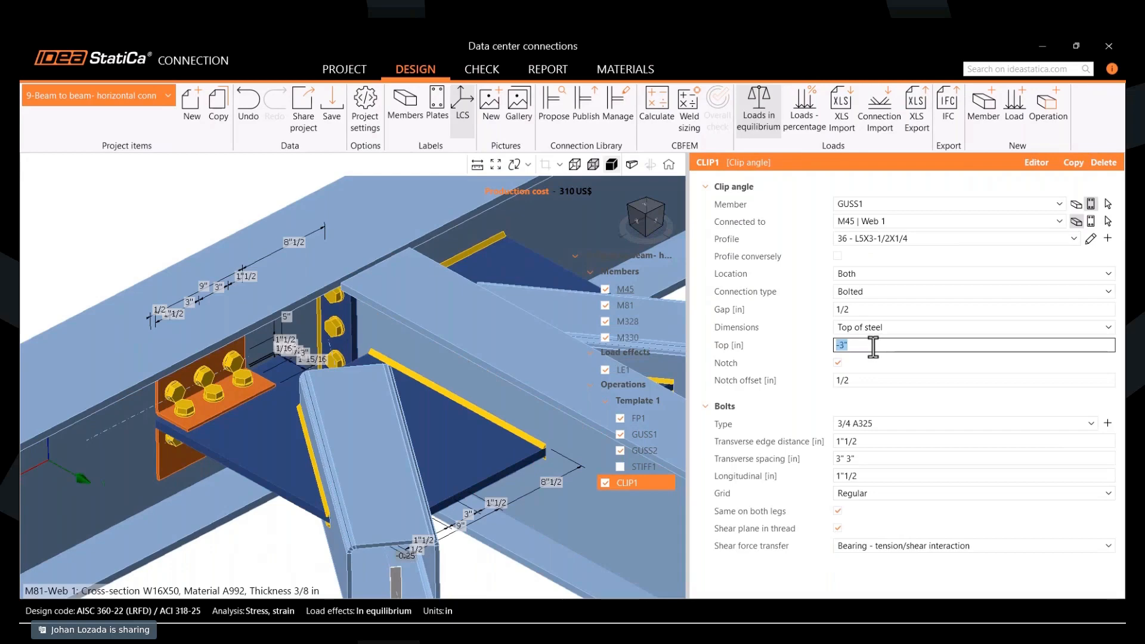
type("-4")
key("Tab")
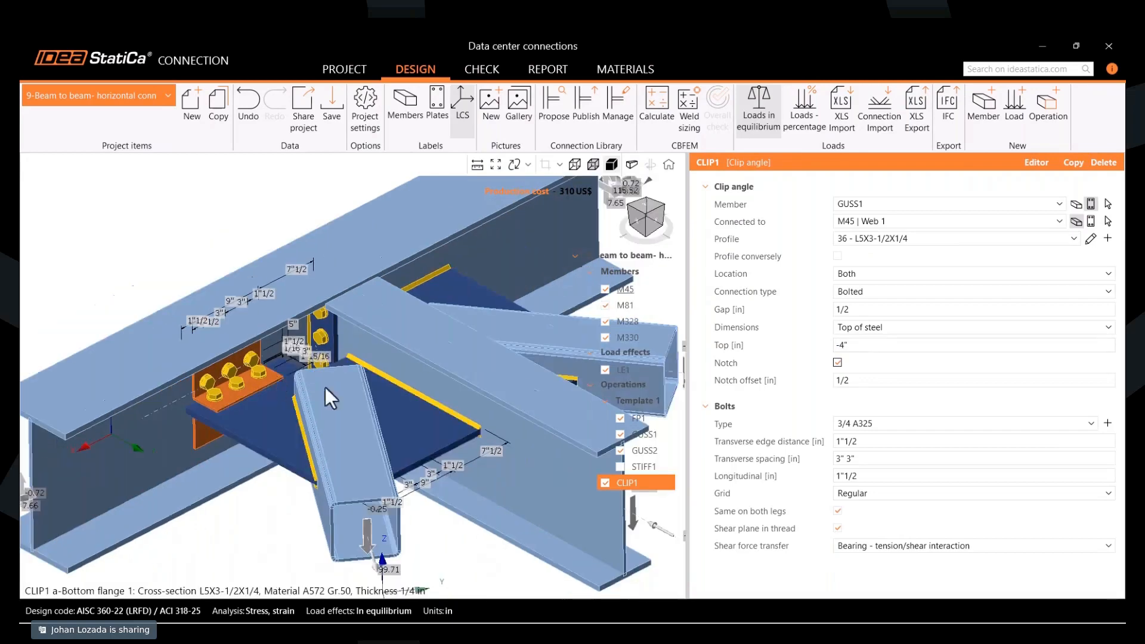
- Set the longitudinal distance of the clip angle's bolts to 2"
left_click(867, 476)
type("2")
key("Tab")
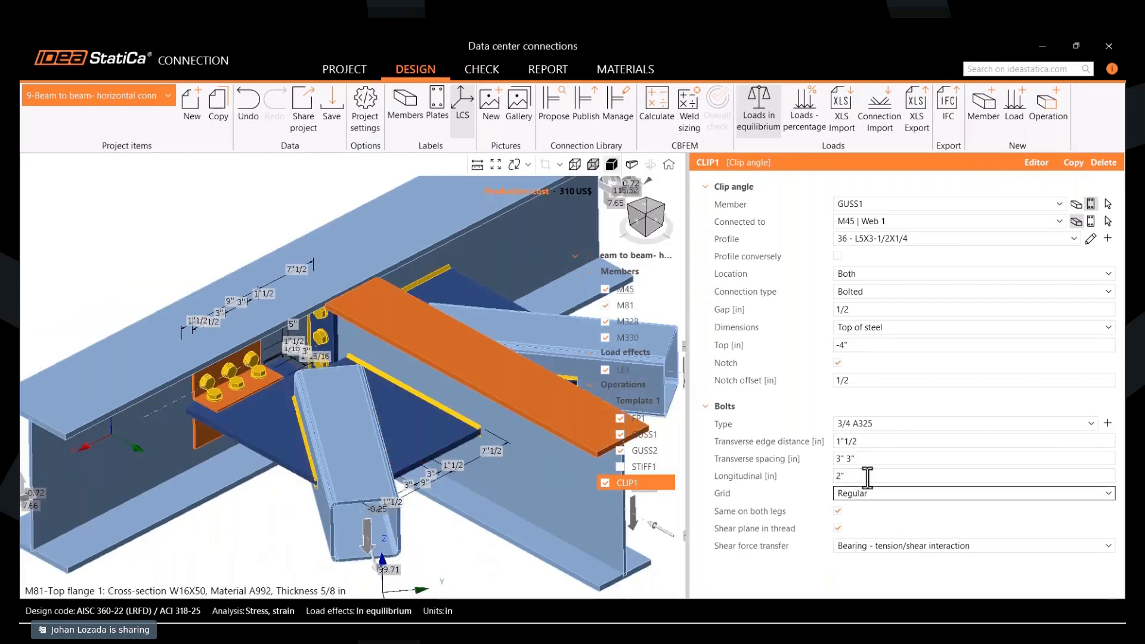
scroll(212, 424, "down", 2)
middle_click_drag(217, 424, 248, 417)
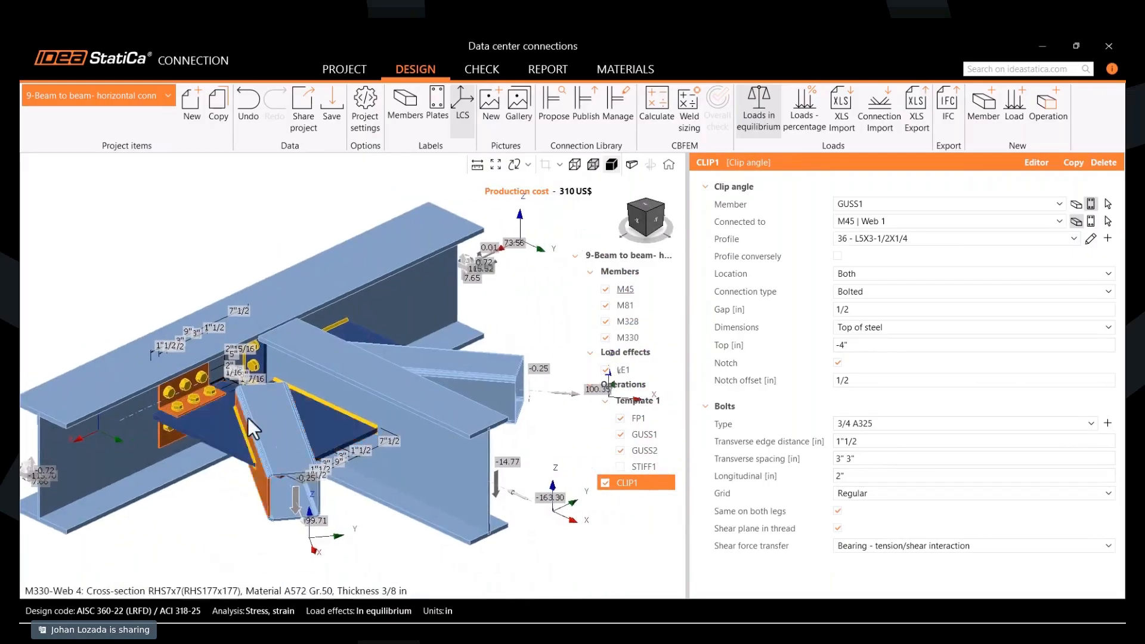
scroll(212, 472, "up", 2)
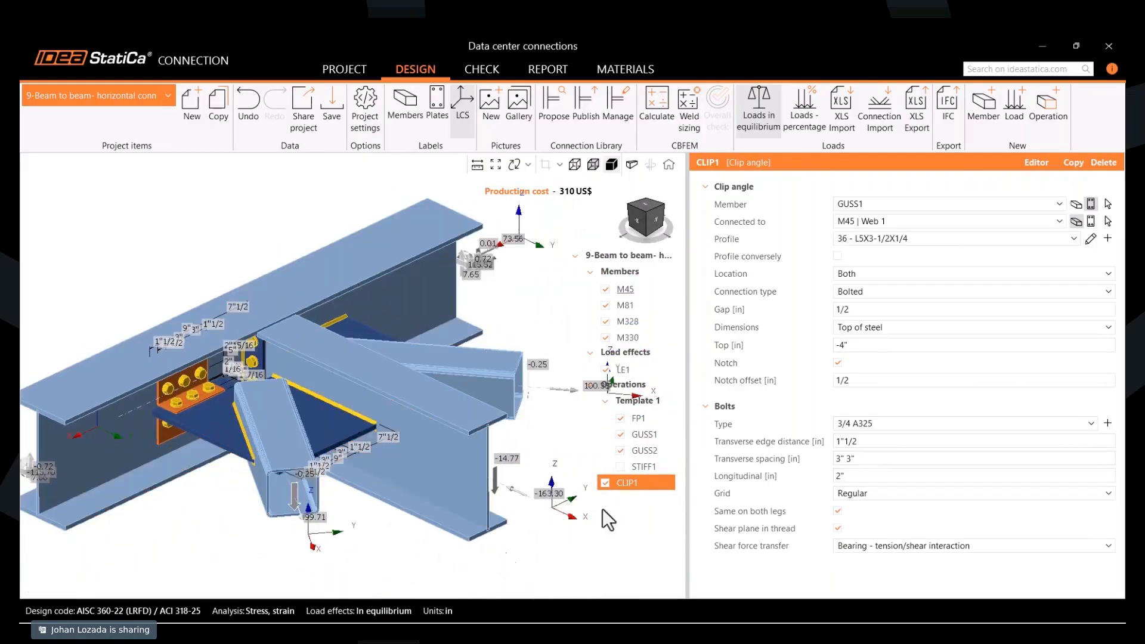
- Copy the clip angle operation CLIP1 and turn to the opposite gusset plate GUSS2
right_click(628, 483)
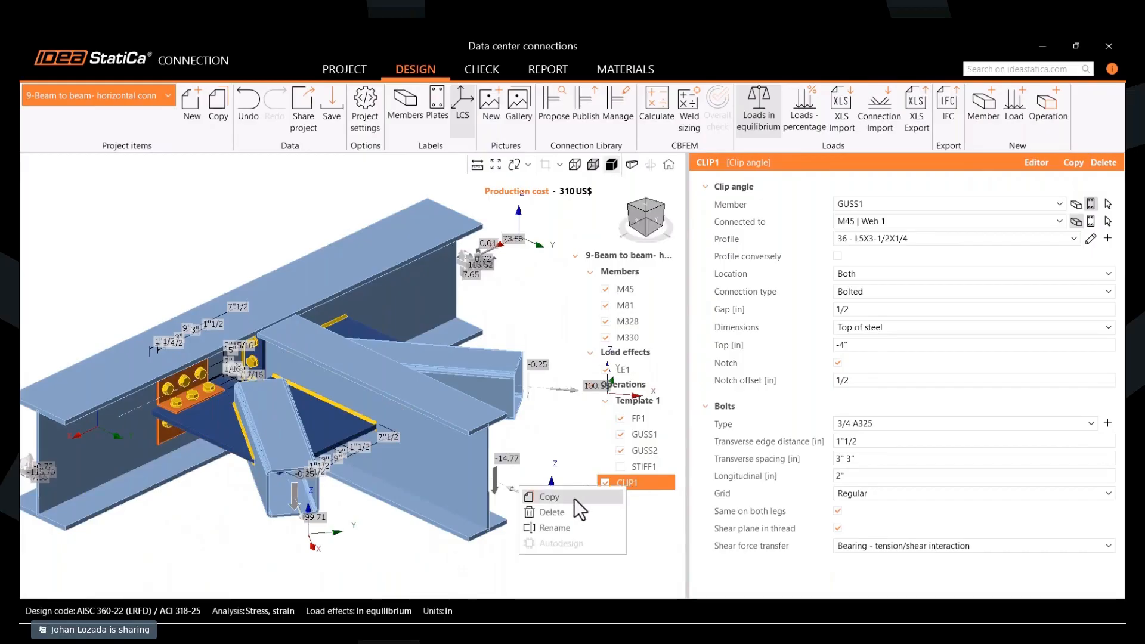
left_click(574, 499)
middle_click_drag(496, 403, 405, 489)
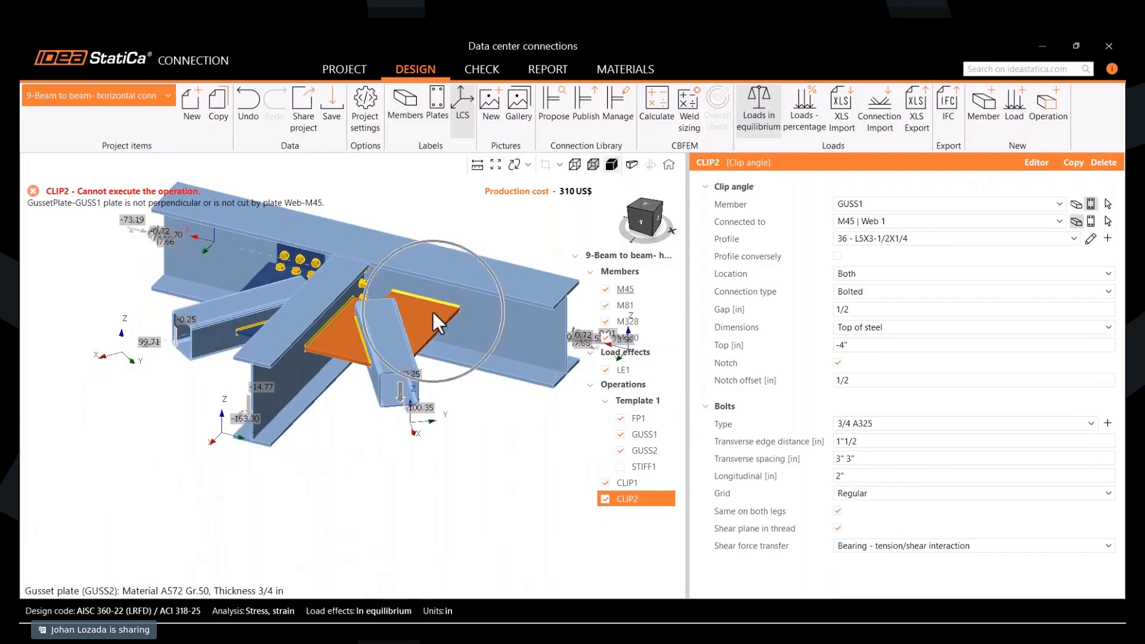
- Assign gusset plate GUSS2 as the member of the copied clip angle operation CLIP2
left_click(870, 203)
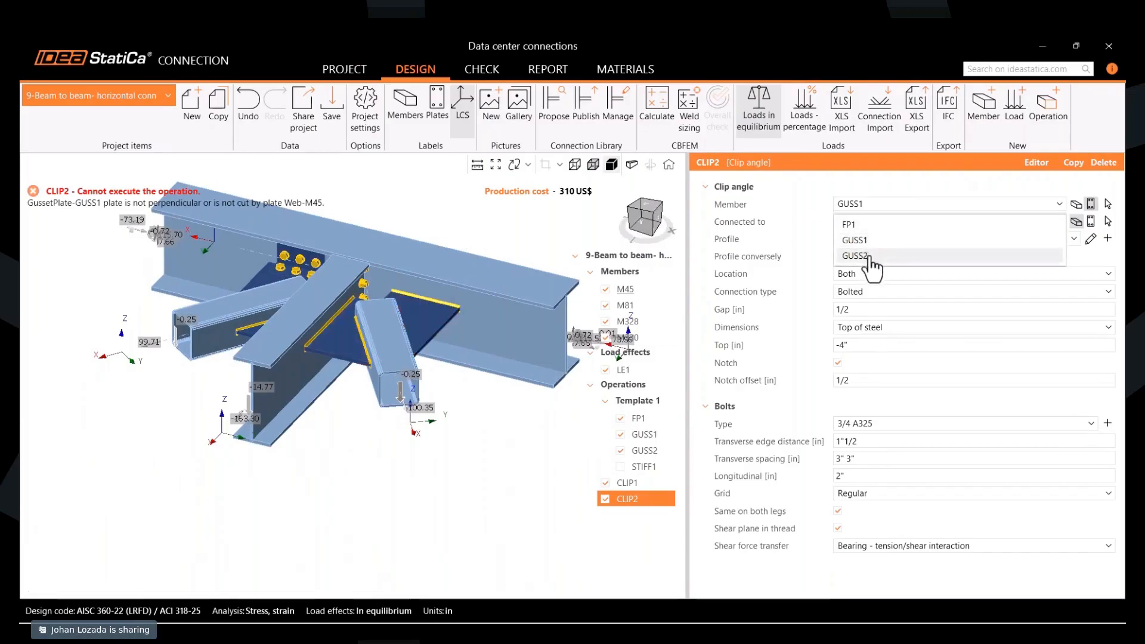
left_click(870, 256)
middle_click_drag(429, 378, 451, 450)
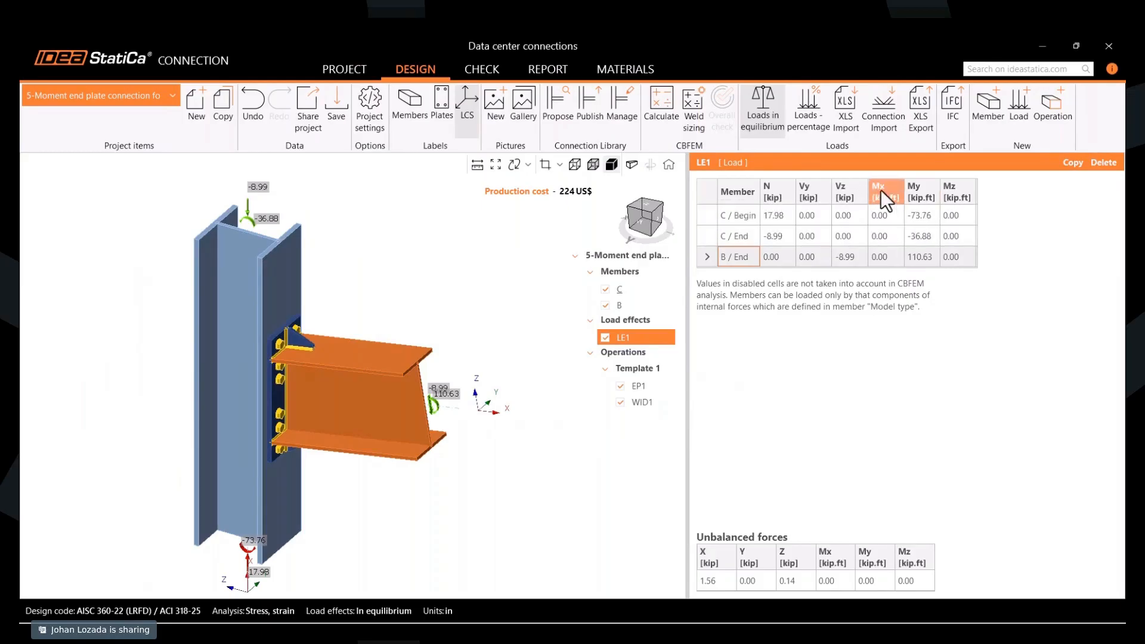
- Examine the LE1 forces and moment applied at the end of beam B in the moment end plate connection
scroll(485, 410, "up", 2)
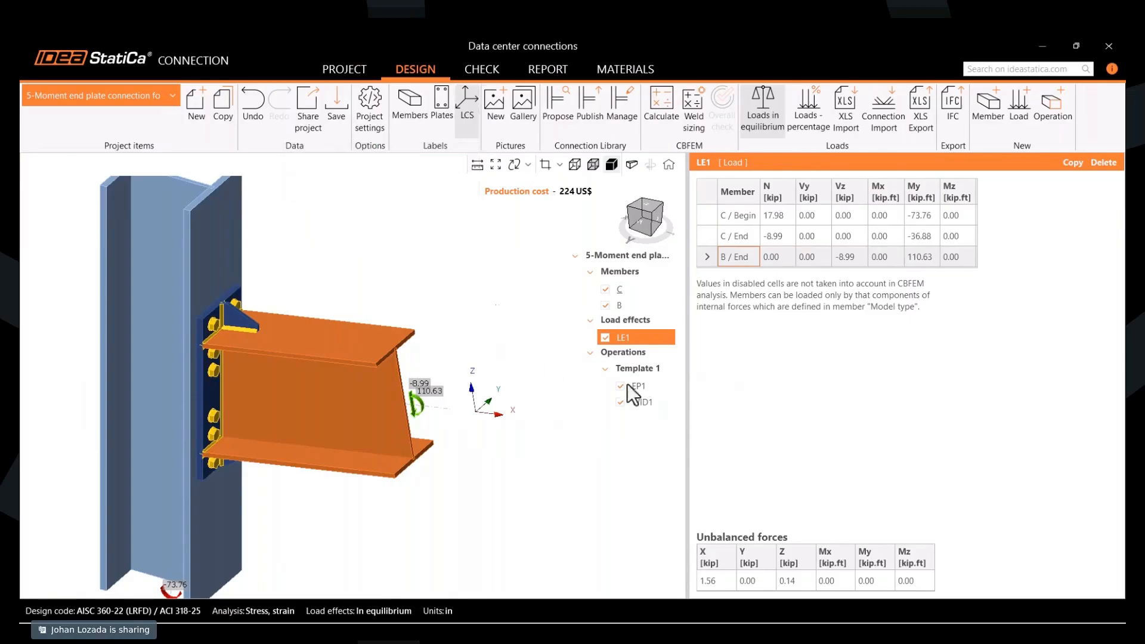
scroll(429, 455, "up", 2)
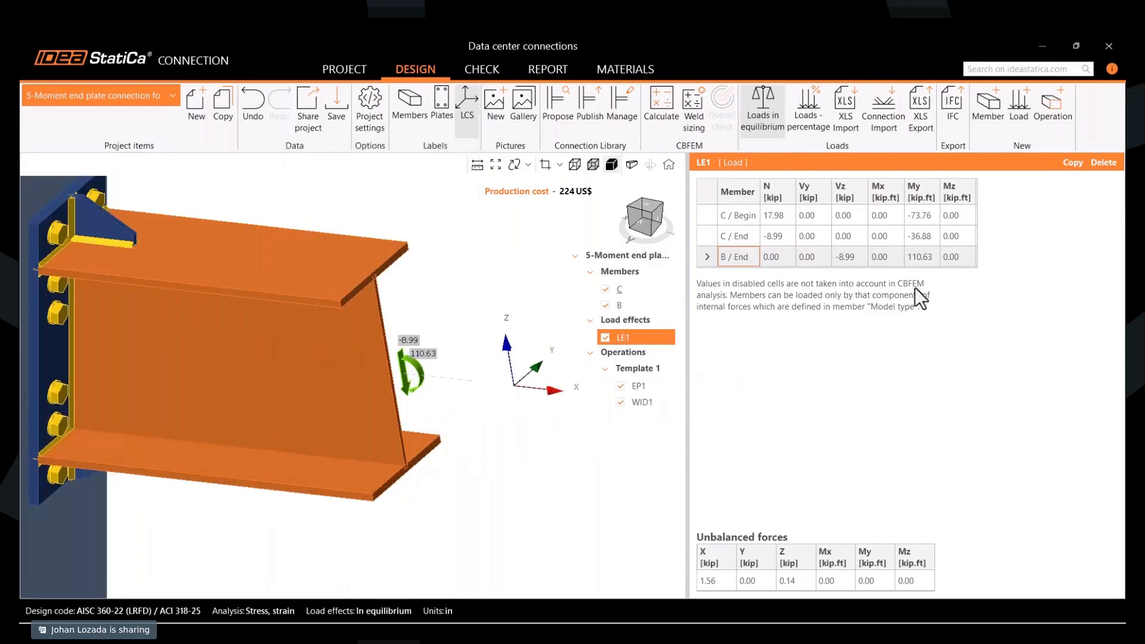
scroll(410, 423, "up", 2)
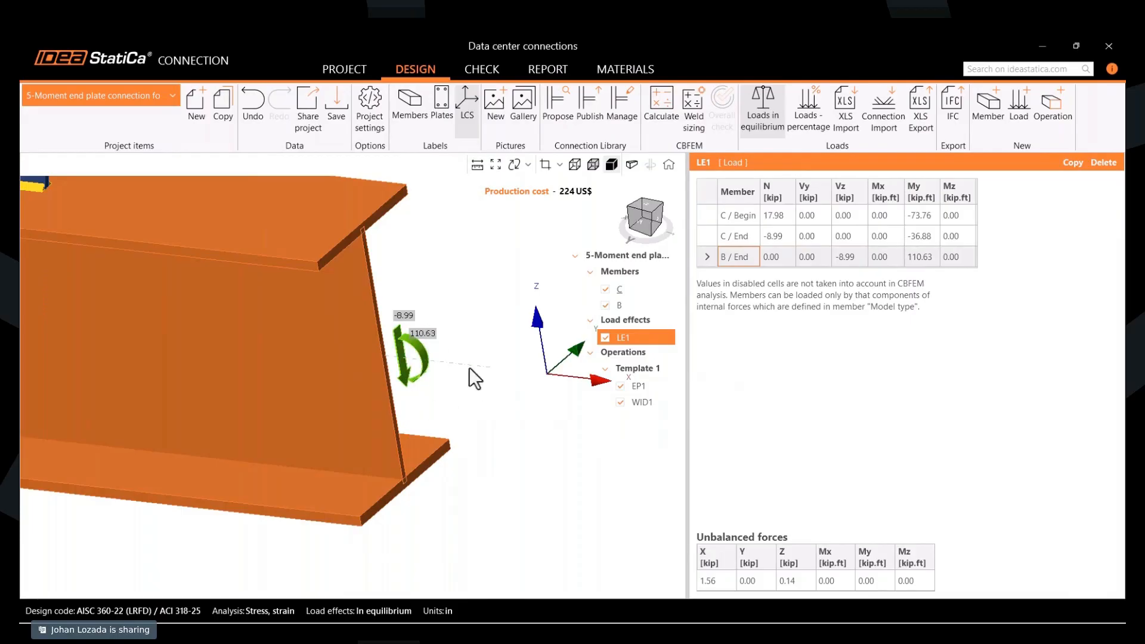
right_click_drag(470, 368, 479, 414)
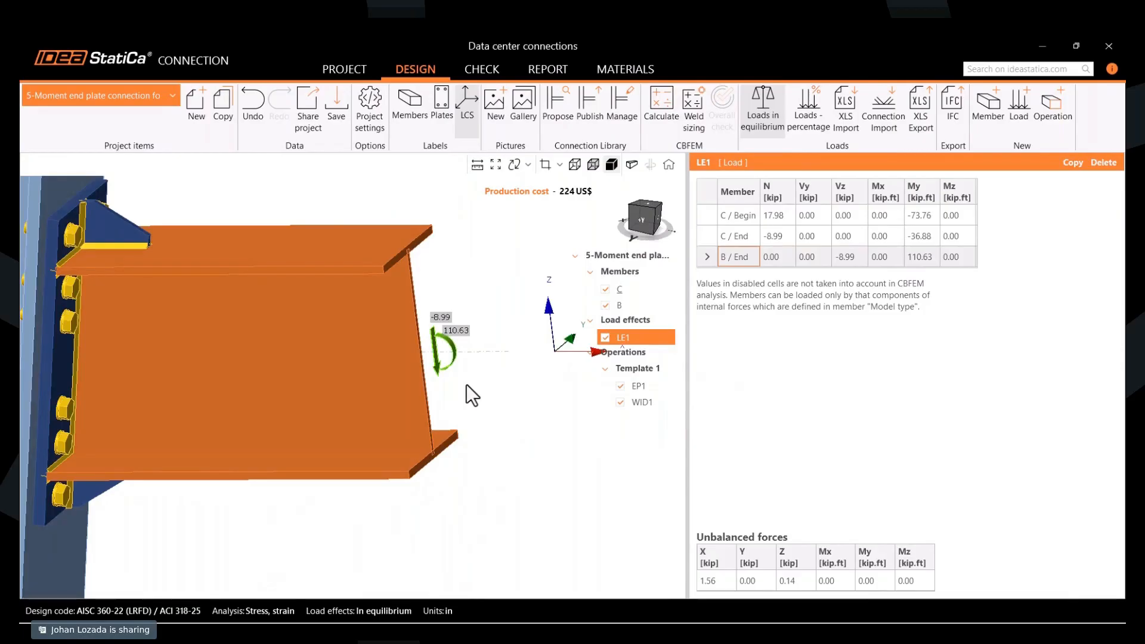
scroll(468, 386, "down", 2)
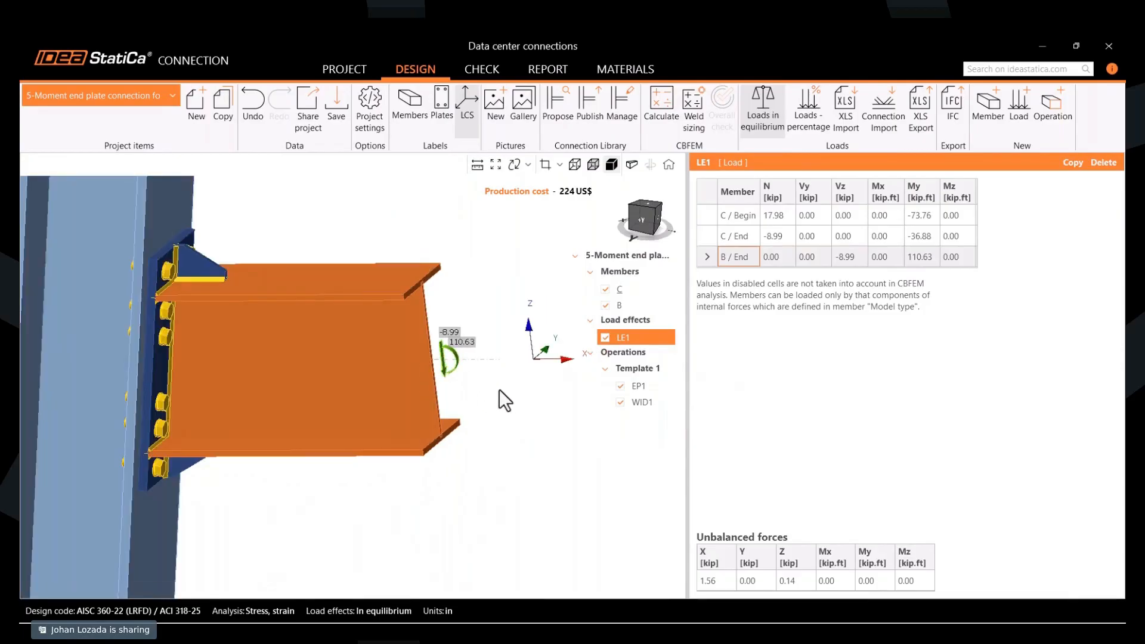
scroll(501, 391, "down", 2)
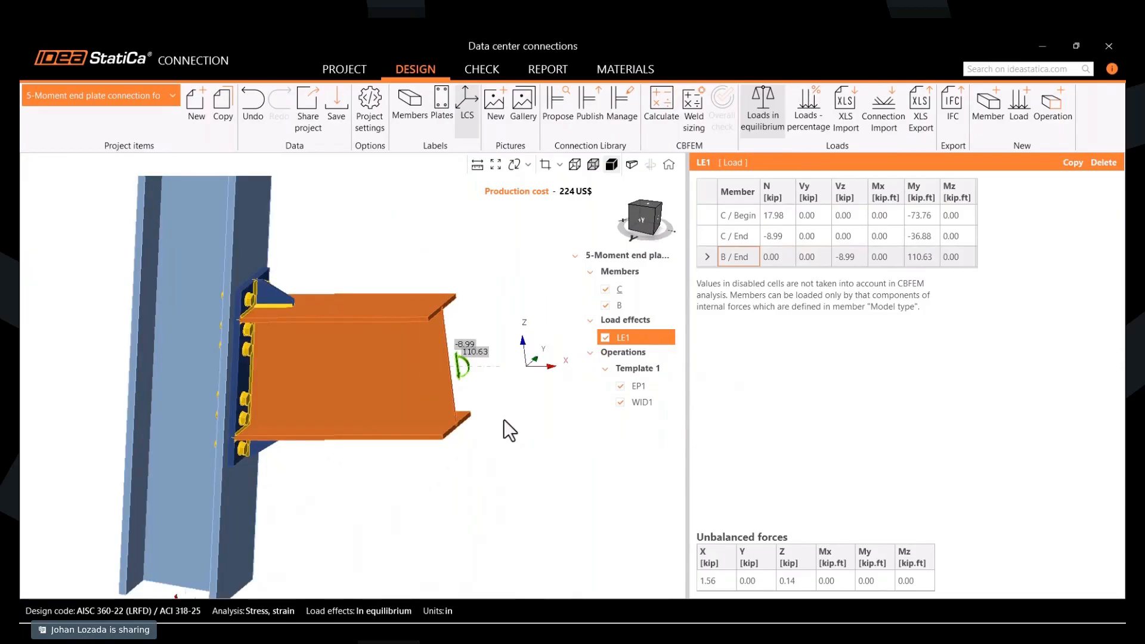
- Select beam B and examine its node, force location and end plate bolts in wireframe display
left_click(379, 376)
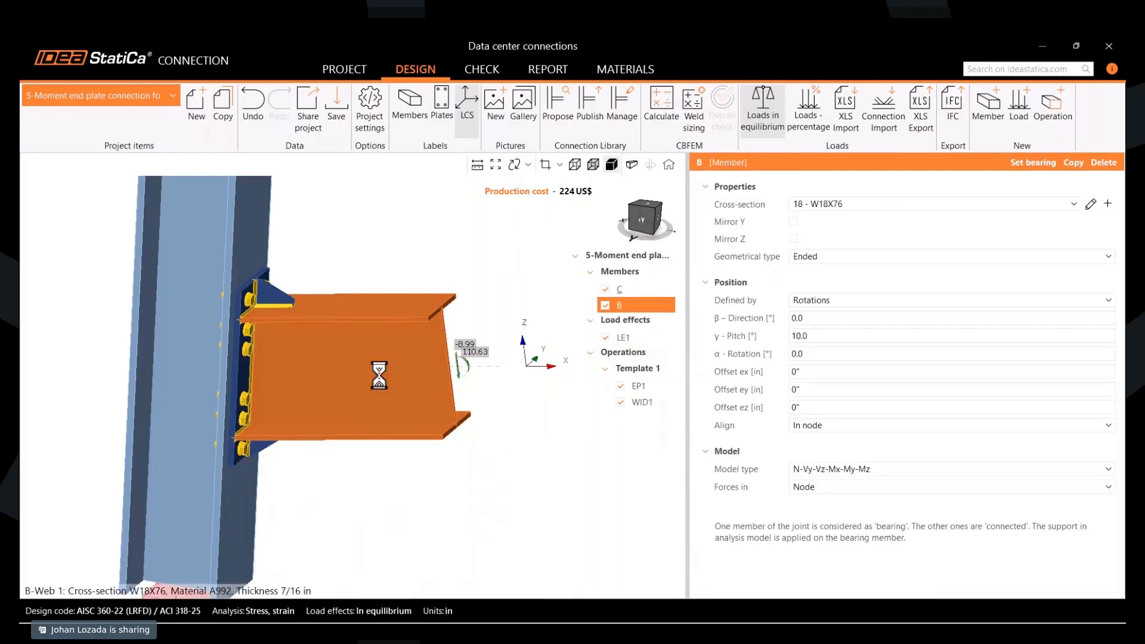
middle_click_drag(327, 382, 341, 395)
scroll(341, 396, "down", 2)
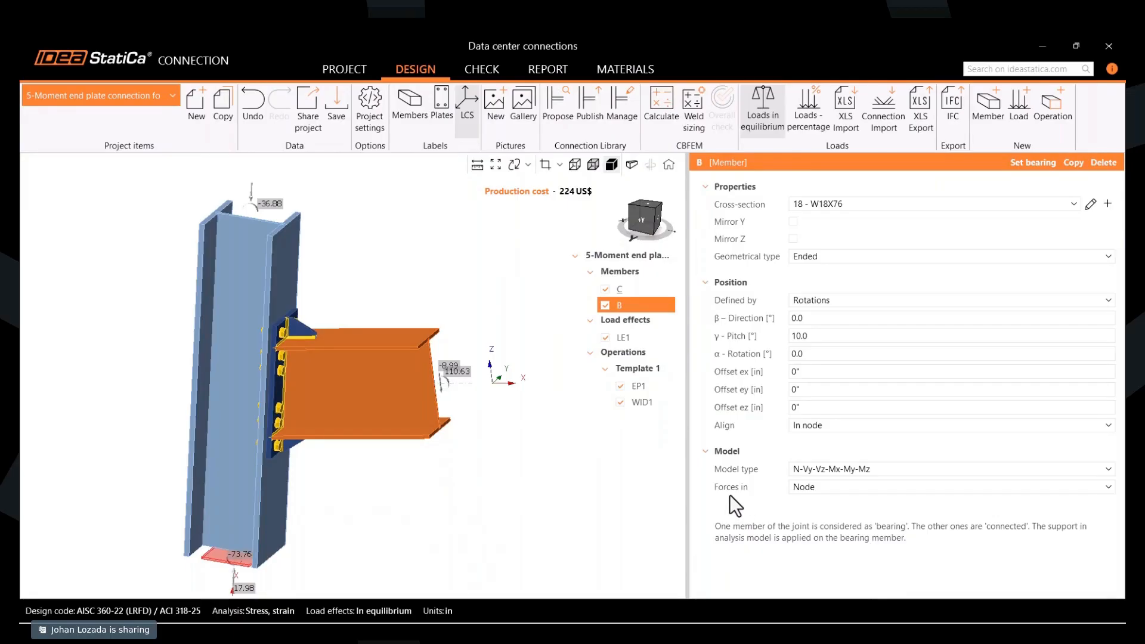
left_click(573, 165)
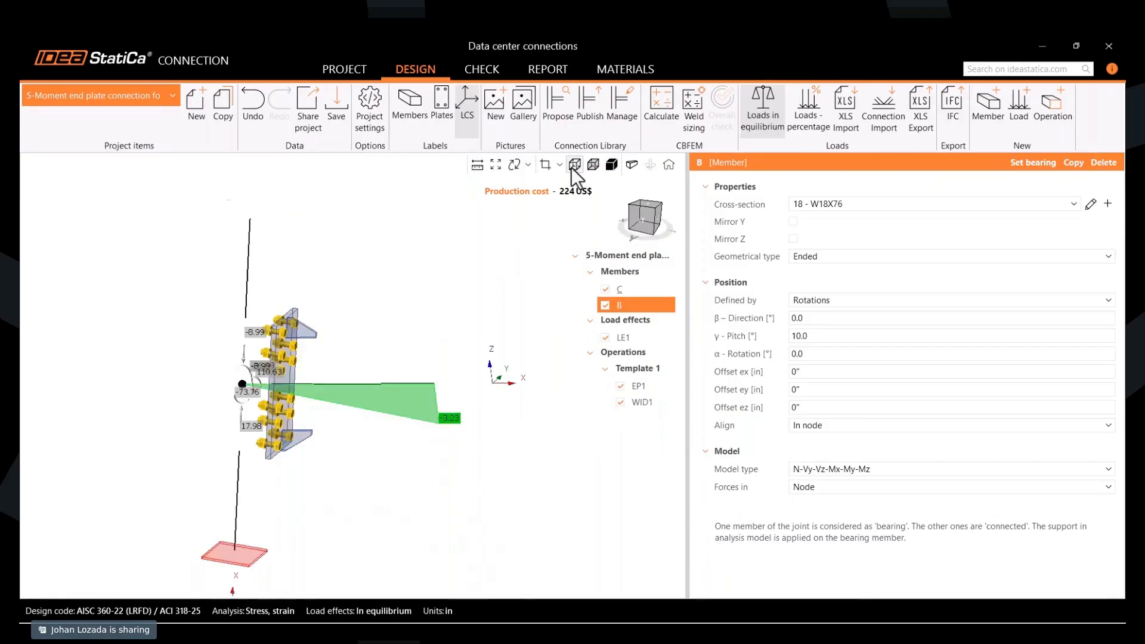
scroll(226, 405, "up", 5)
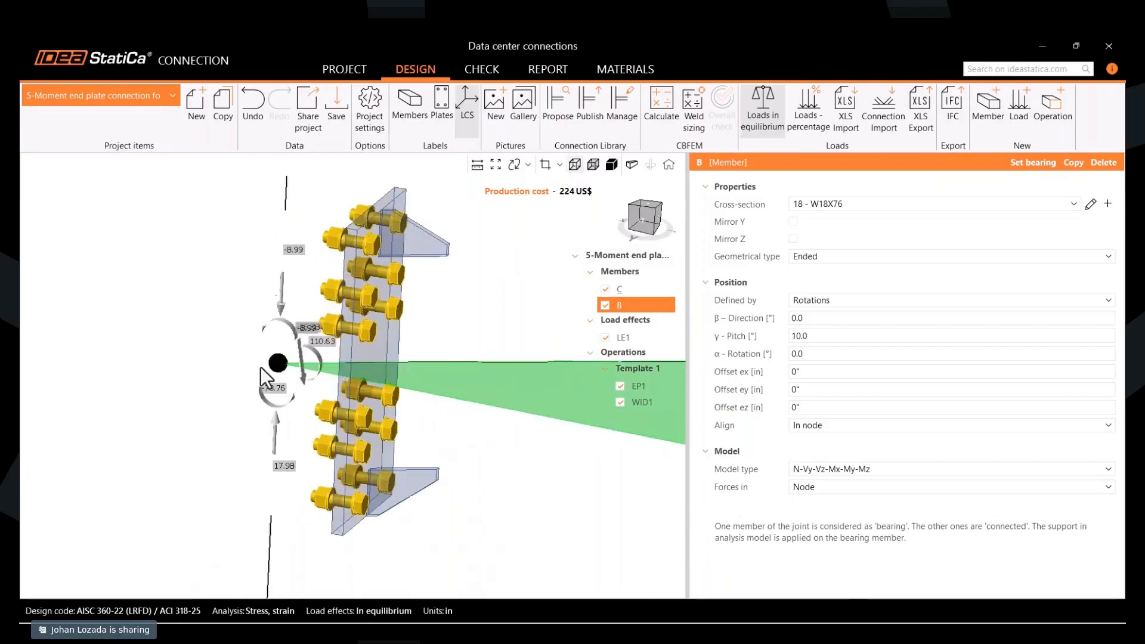
scroll(260, 367, "up", 2)
scroll(289, 329, "down", 4)
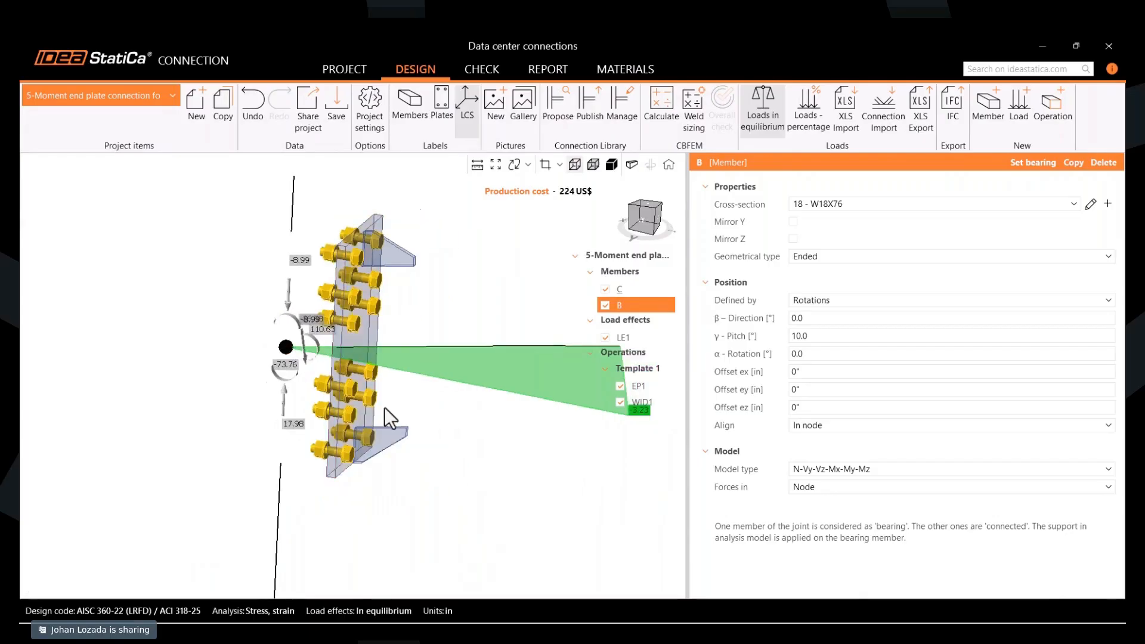
right_click_drag(384, 406, 365, 420)
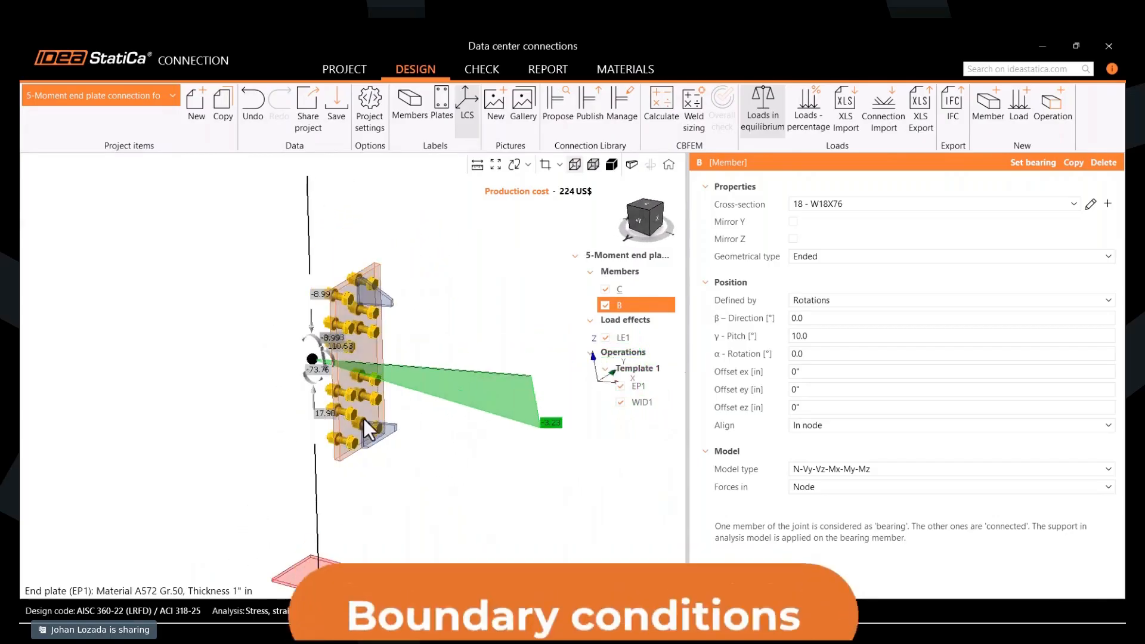
scroll(363, 417, "down", 2)
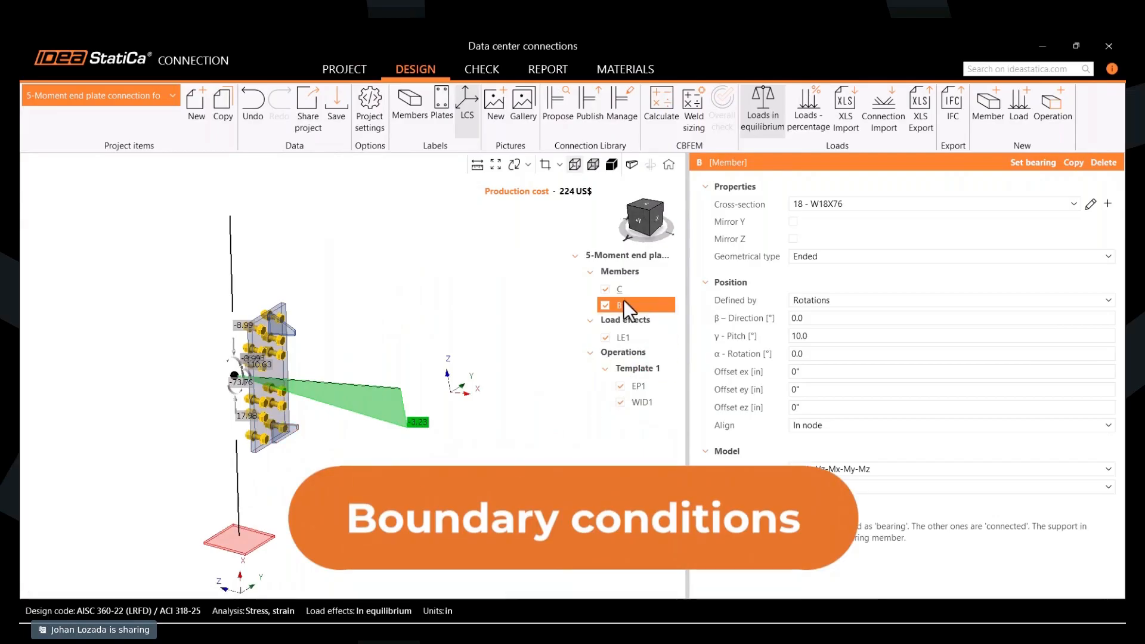
- Switch the model to transparent display and examine bearing column C with its model settings and base support
left_click(594, 162)
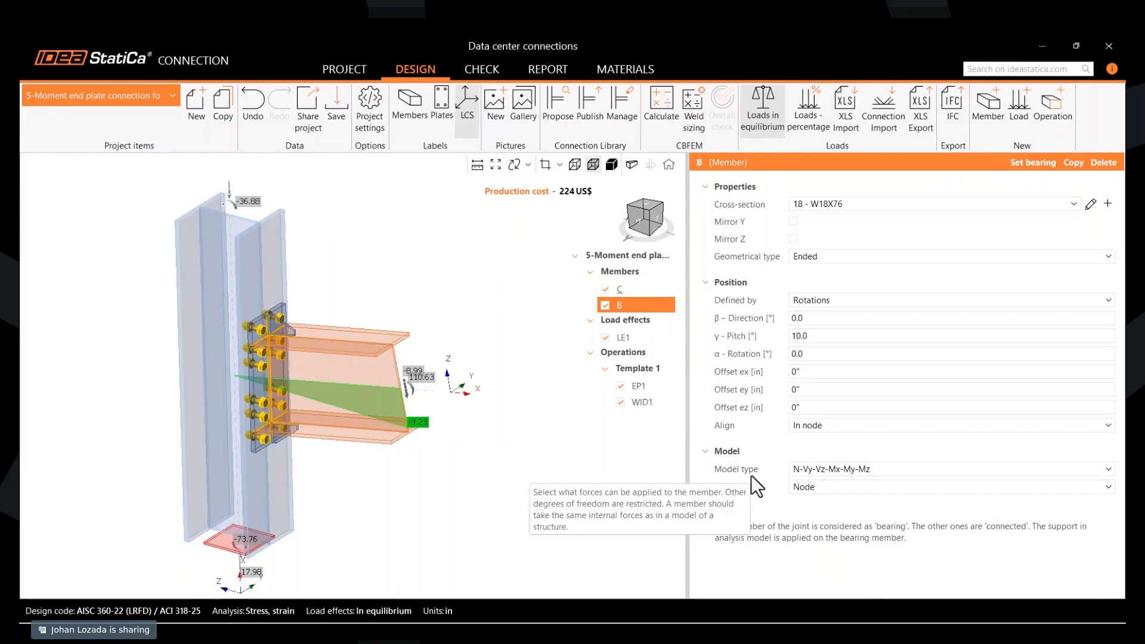
left_click(620, 289)
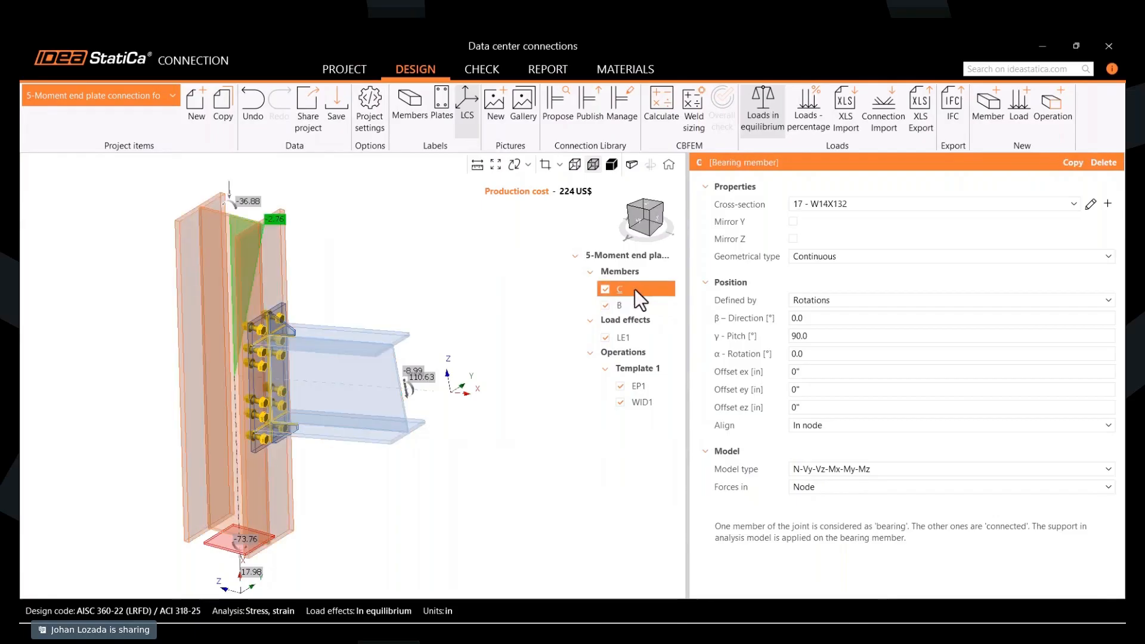
mouse_move(62, 473)
middle_mouse_down()
mouse_move(186, 524)
mouse_move(246, 527)
middle_mouse_up()
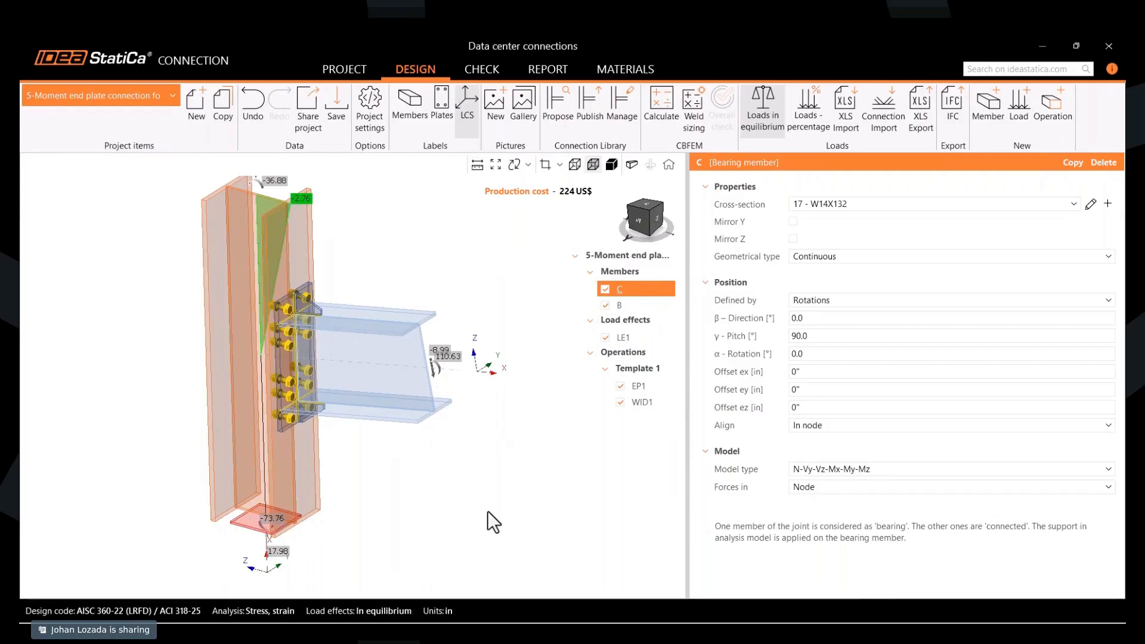
middle_click_drag(542, 210, 539, 224)
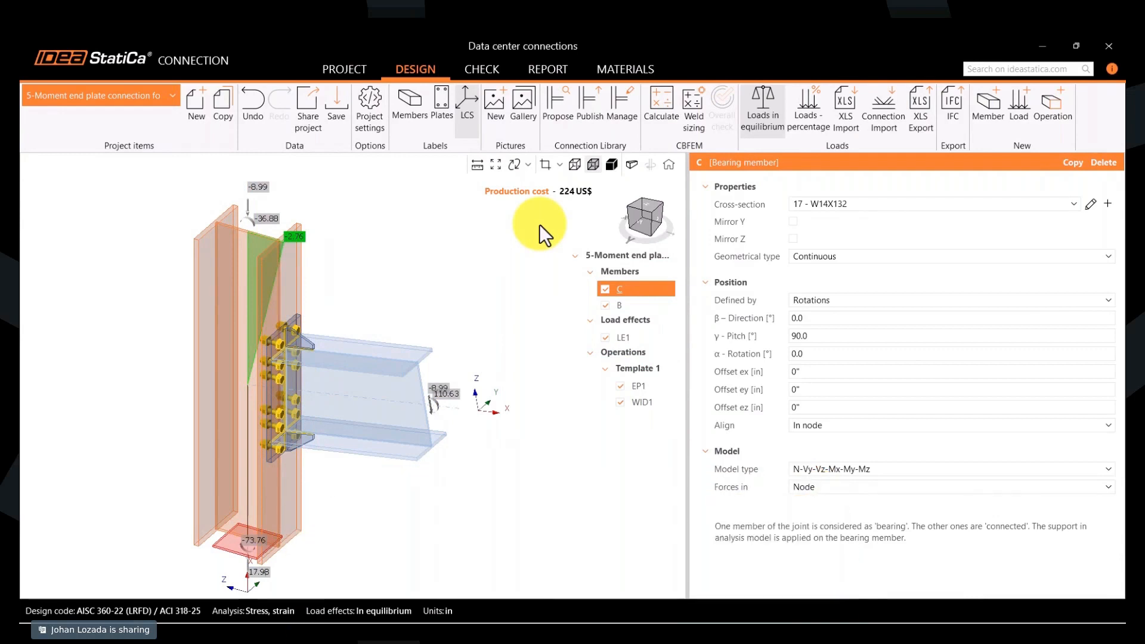
right_click(275, 391)
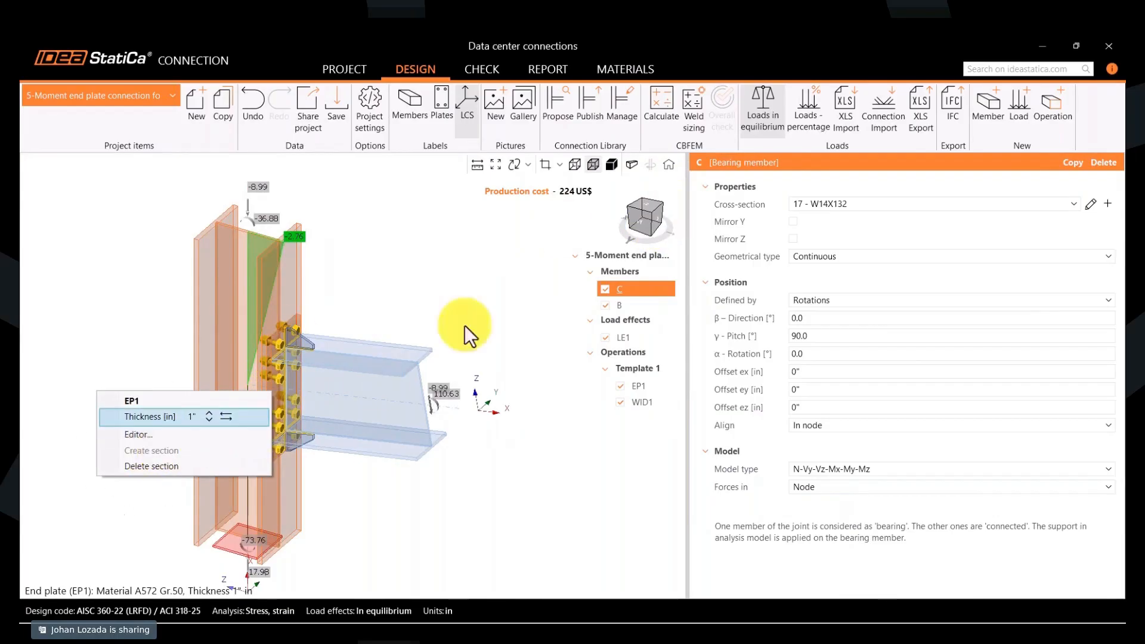
left_click(498, 290)
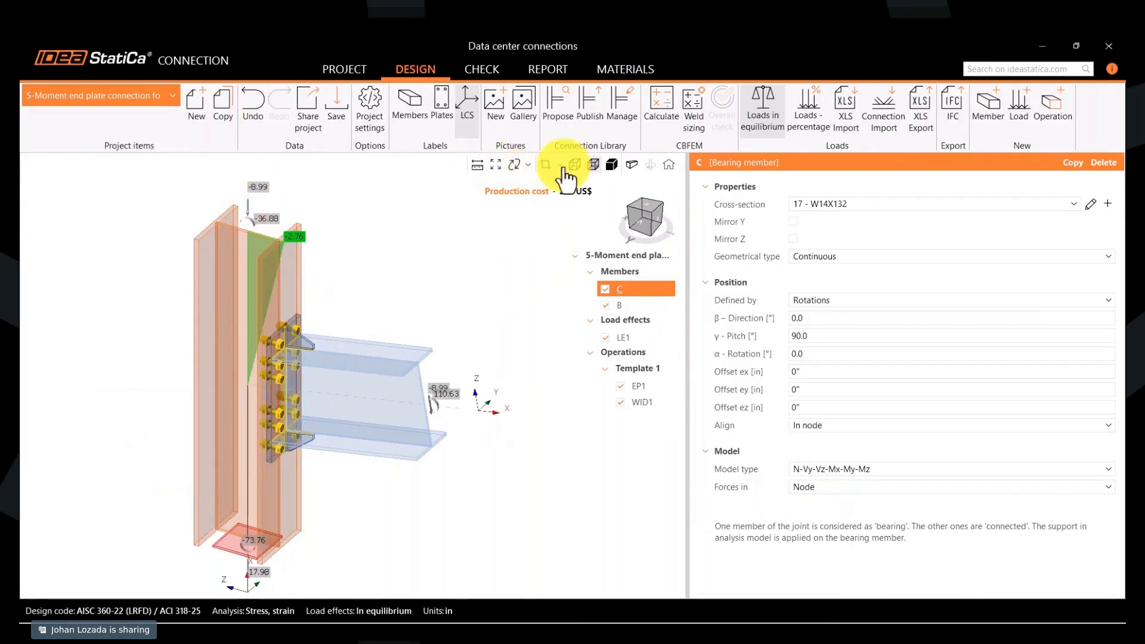
- Turn on the section view and display the End plate (END PLATE) section
left_click(545, 167)
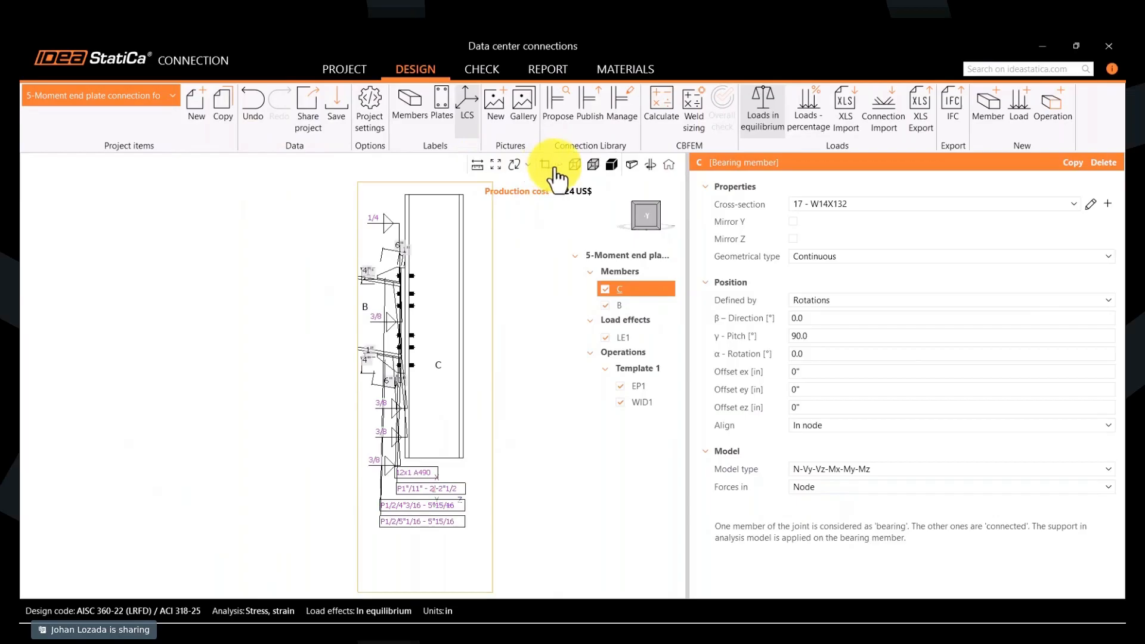
left_click(560, 165)
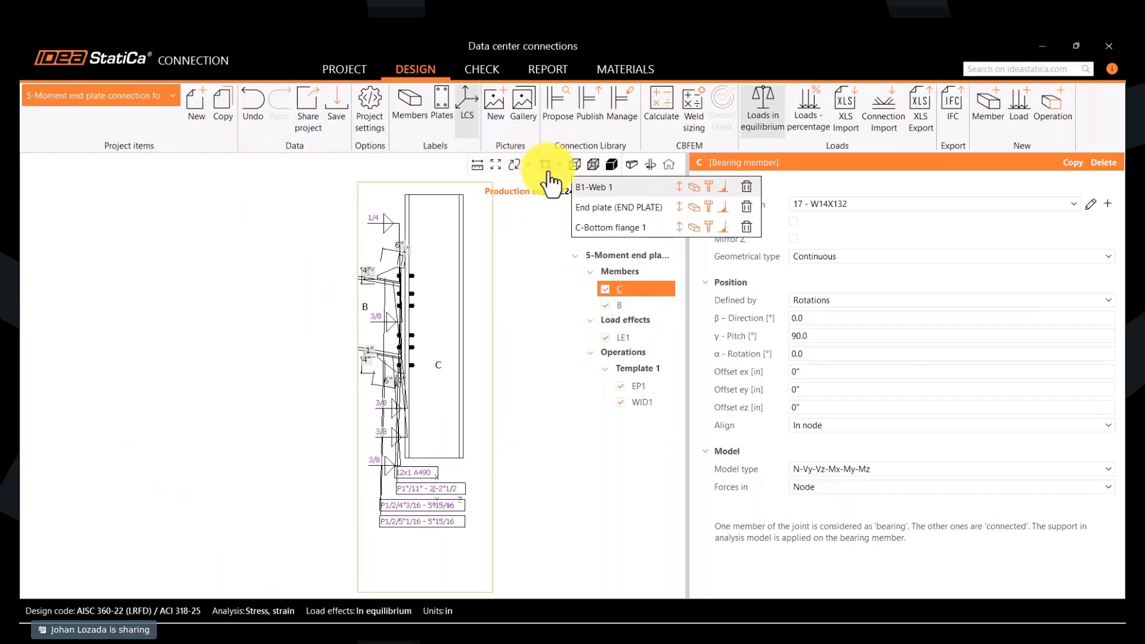
left_click(606, 210)
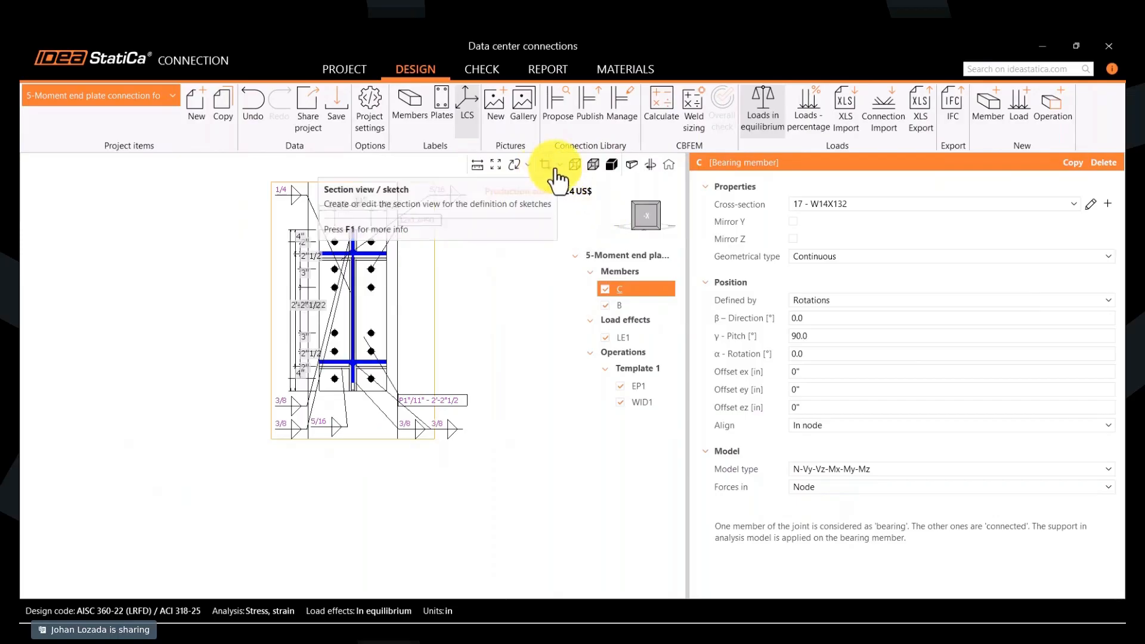
middle_click_drag(481, 287, 417, 346)
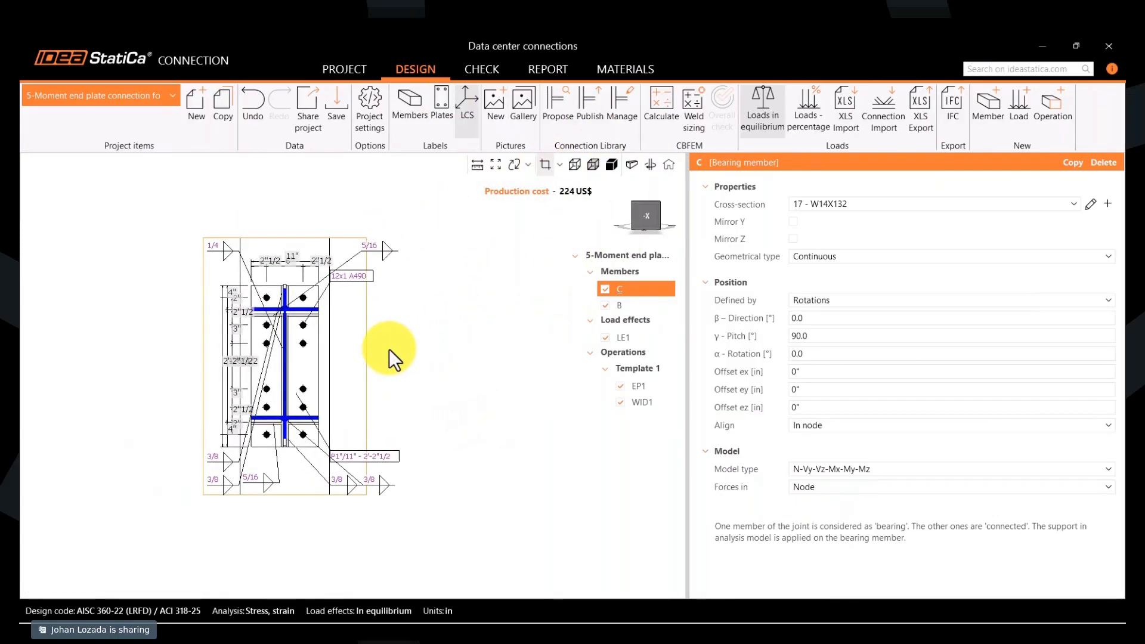
- Hide the bolt and weld labels in the End plate section and display the C-Bottom flange 1 section
left_click(560, 165)
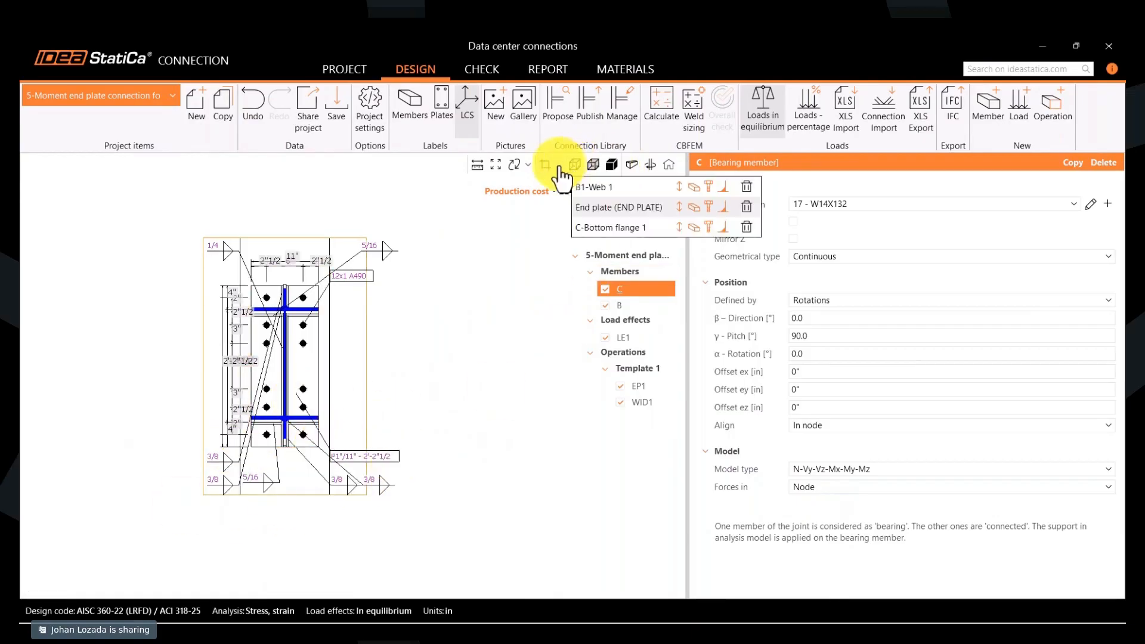
left_click(709, 208)
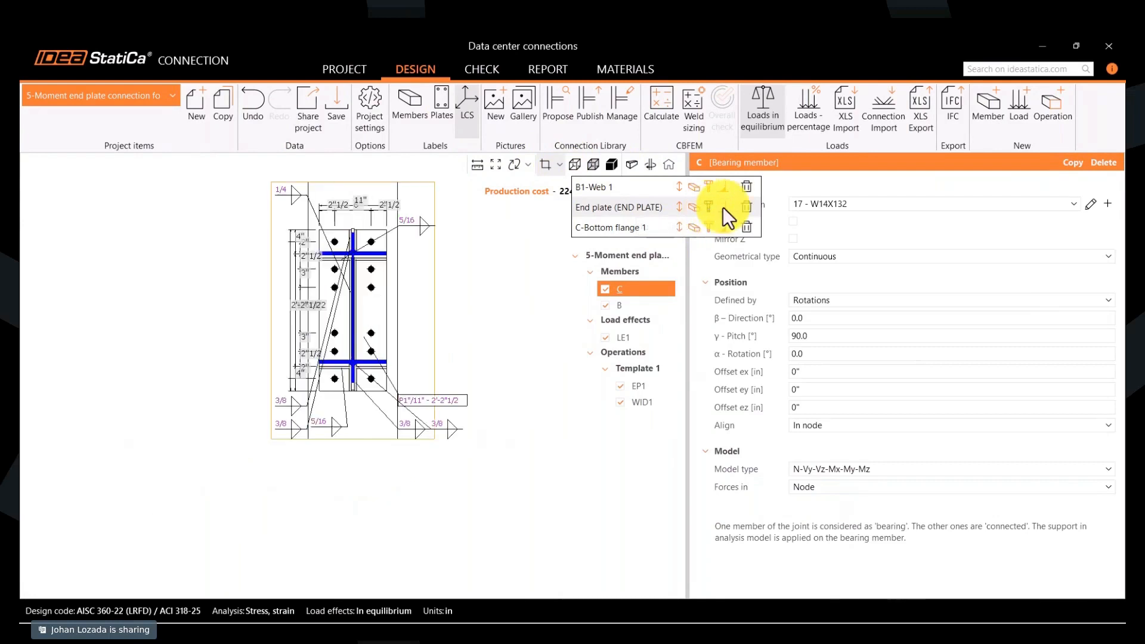
left_click(723, 207)
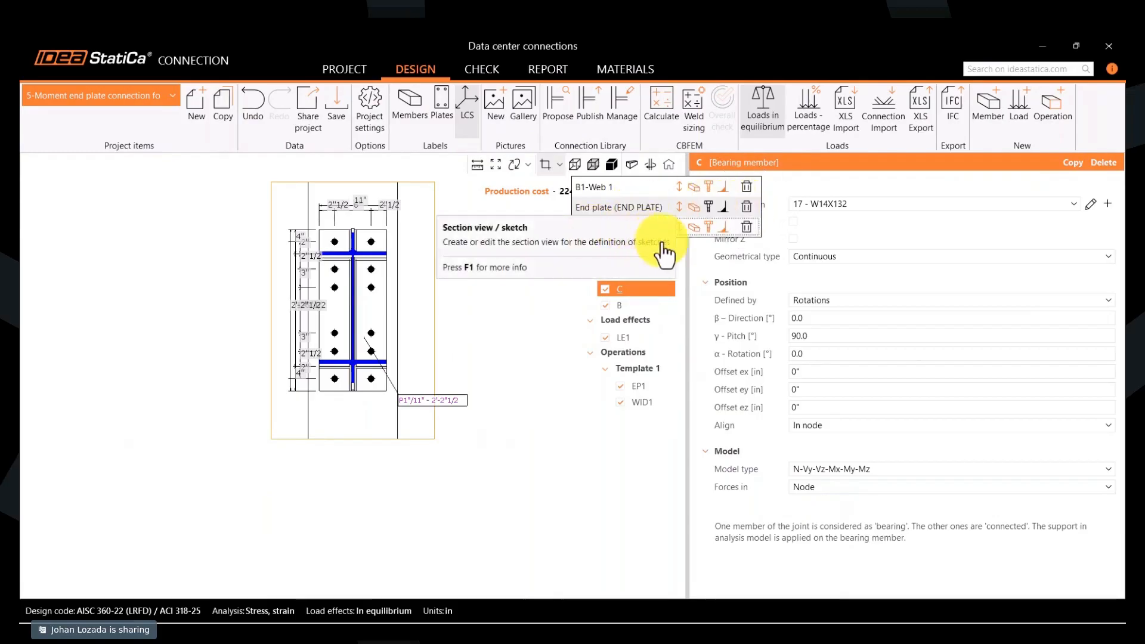
left_click(620, 227)
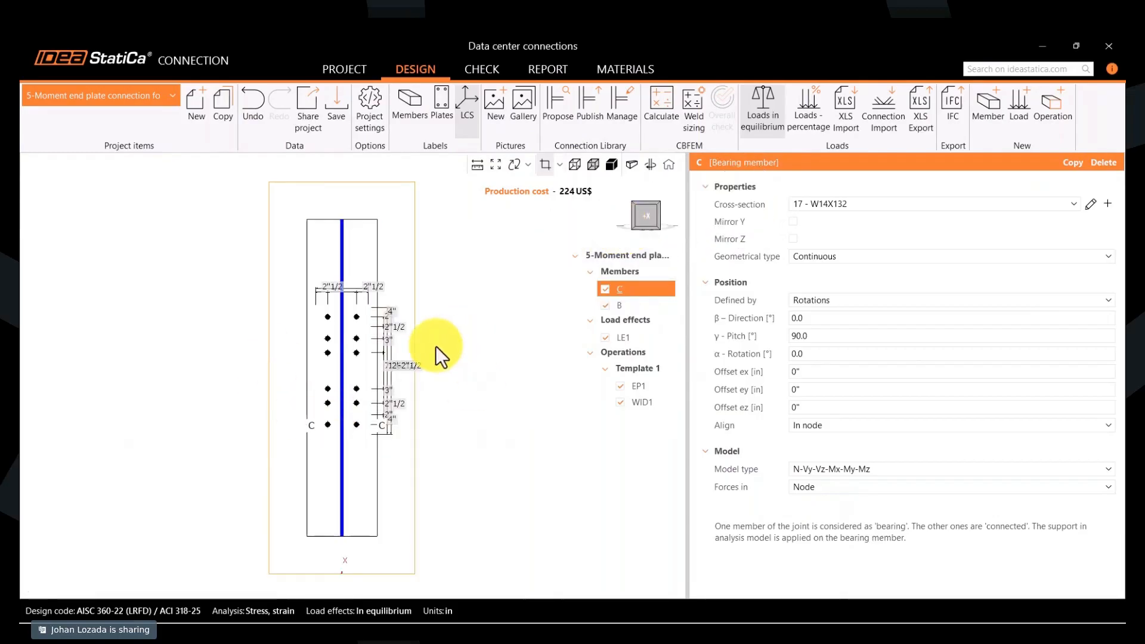
left_click(559, 166)
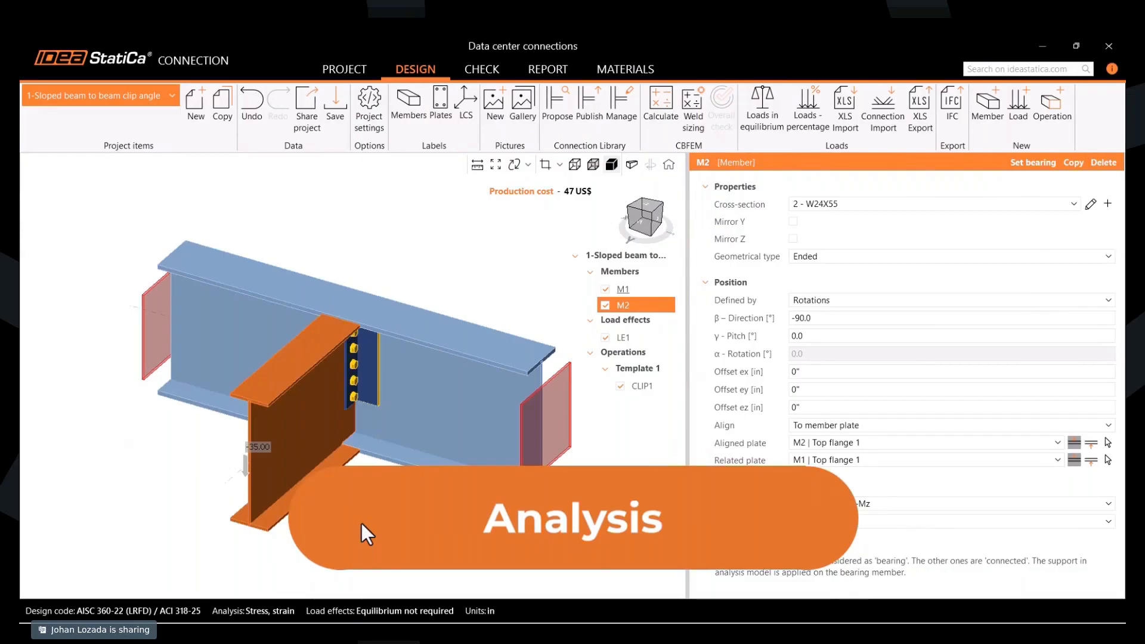
- Calculate the sloped beam to beam clip angle connection, and run the calculation for all project items
left_click(361, 523)
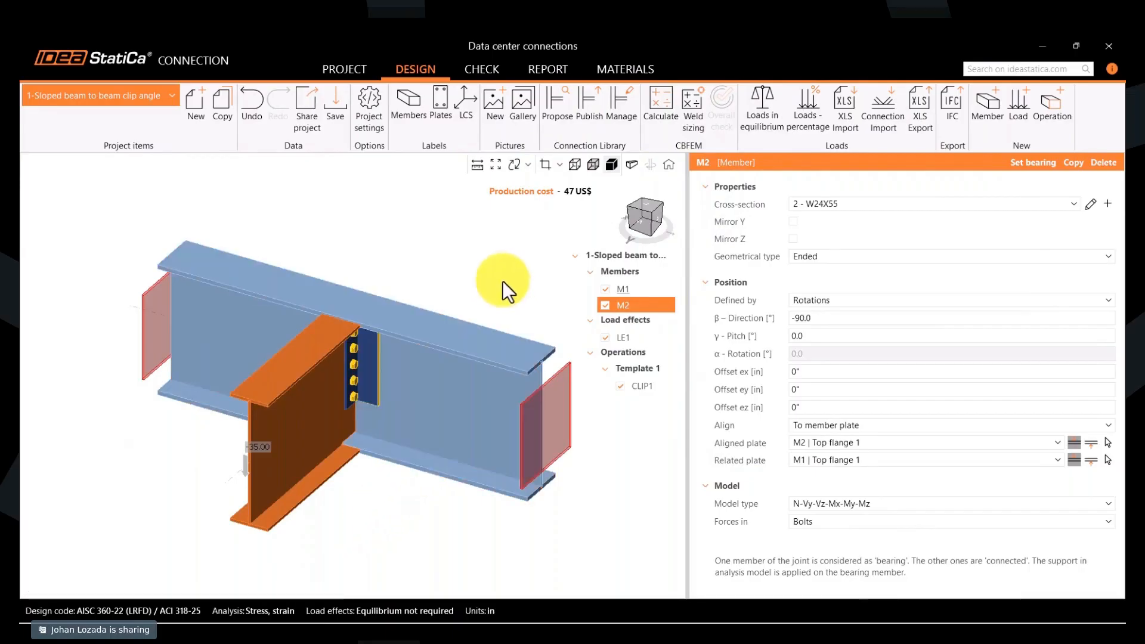
left_click(657, 114)
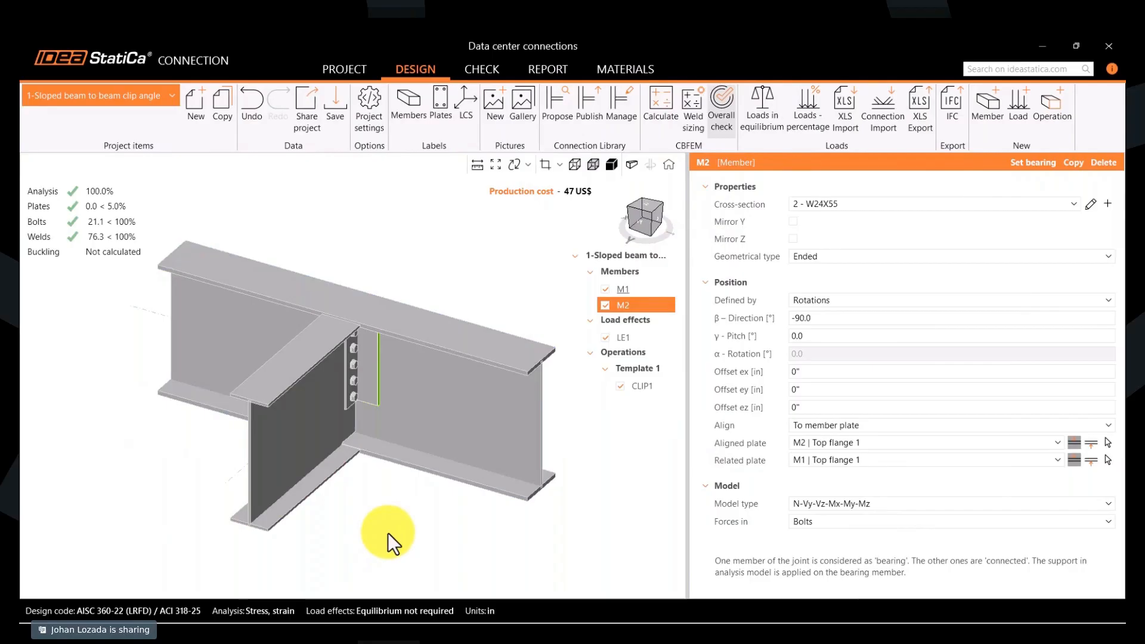
left_click(351, 72)
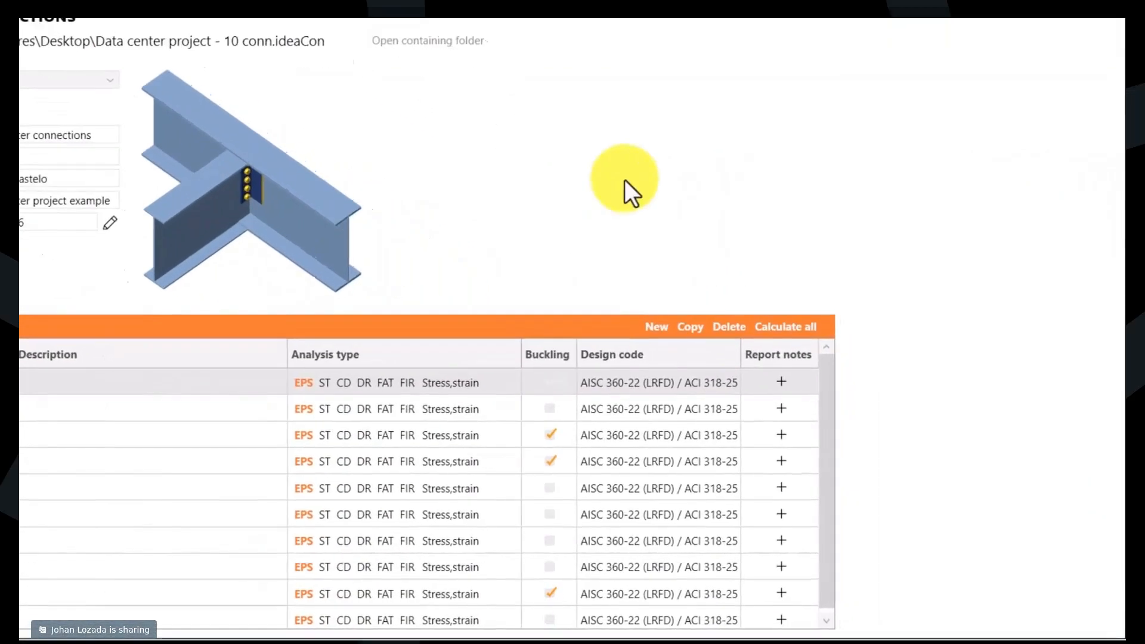
left_click(788, 327)
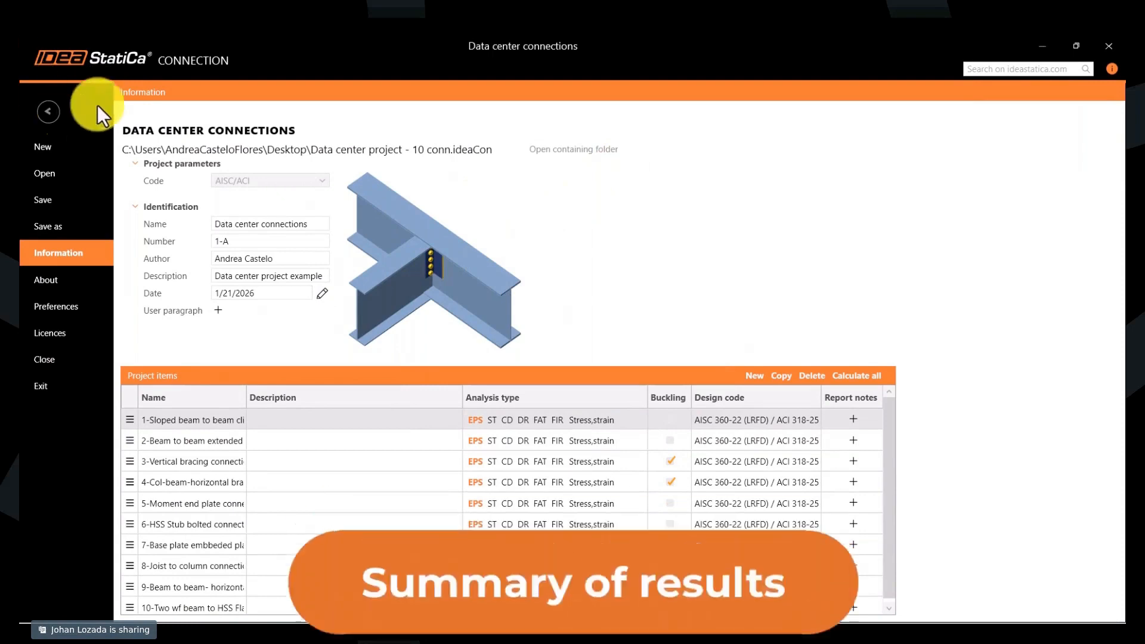
left_click(41, 112)
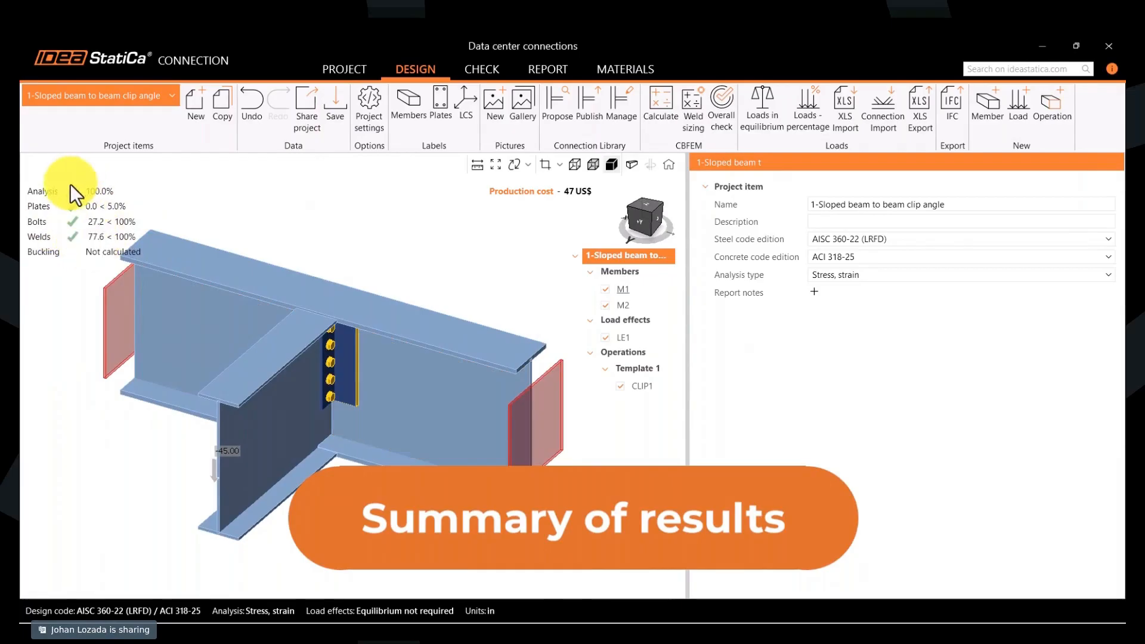
- Review the check results of the beam to beam extended shear tab and the vertical bracing connection
left_click(130, 96)
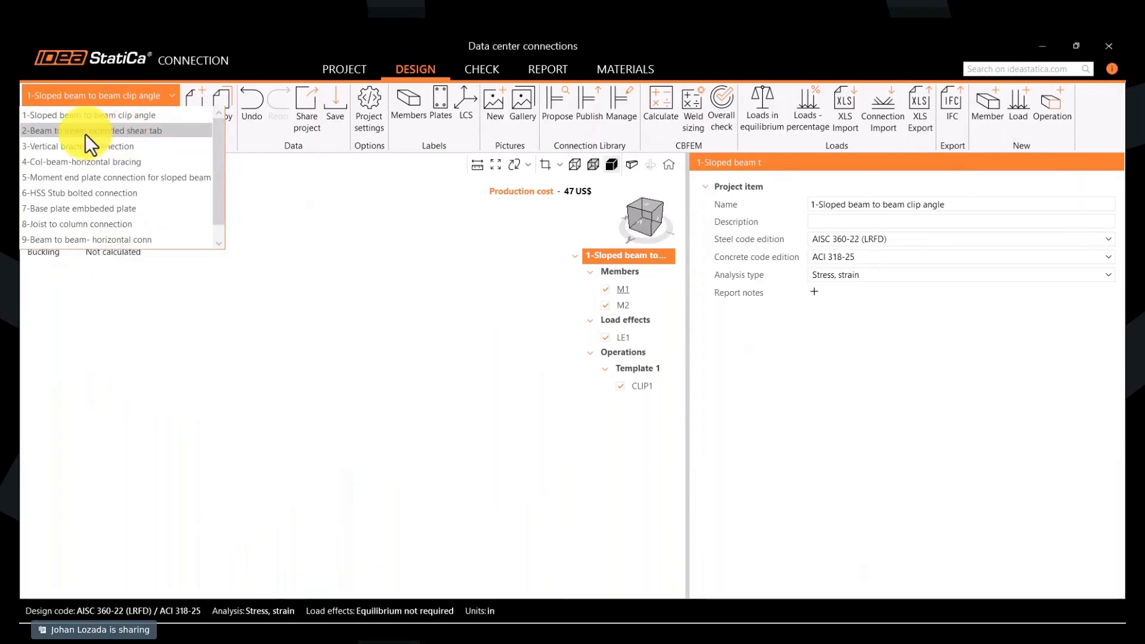
left_click(83, 130)
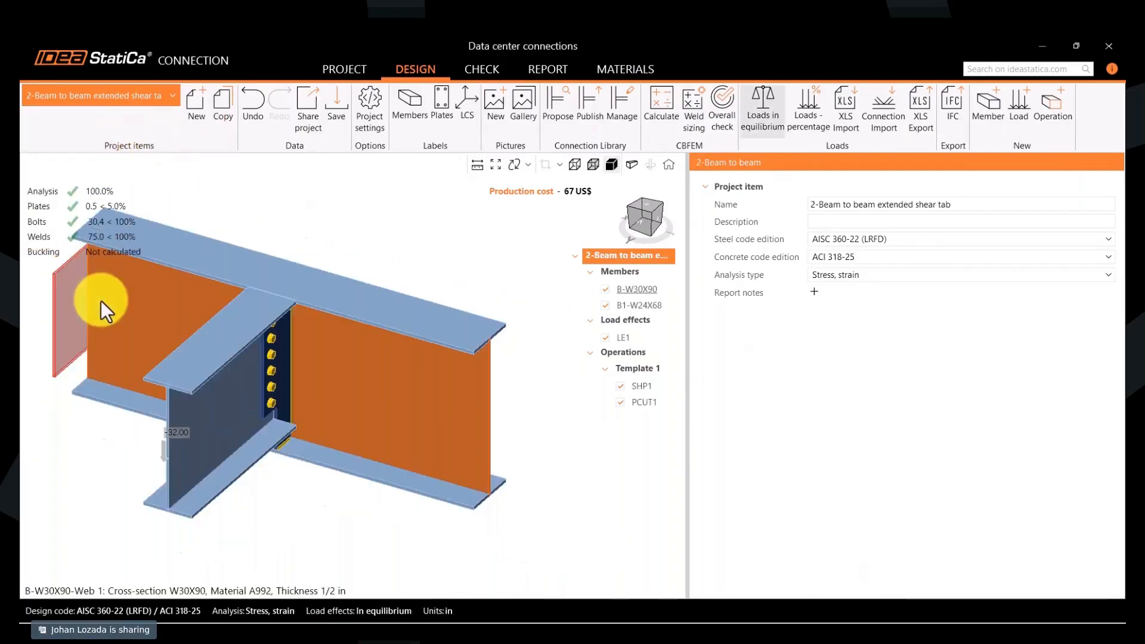
left_click(138, 99)
left_click(96, 148)
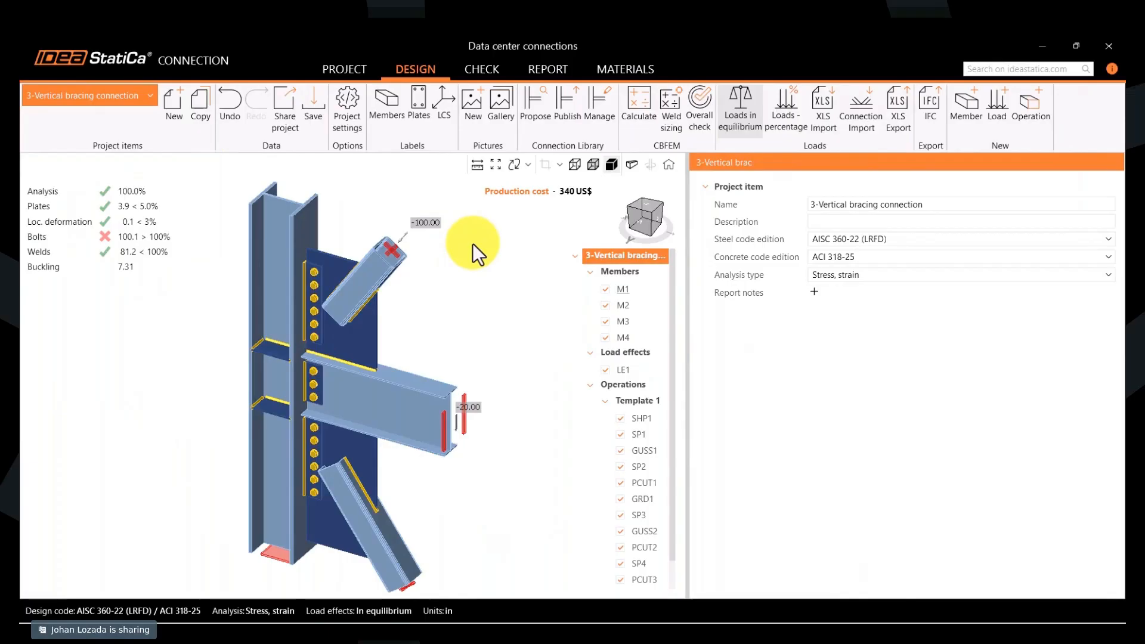
- Generate a brief report covering all project items
left_click(551, 76)
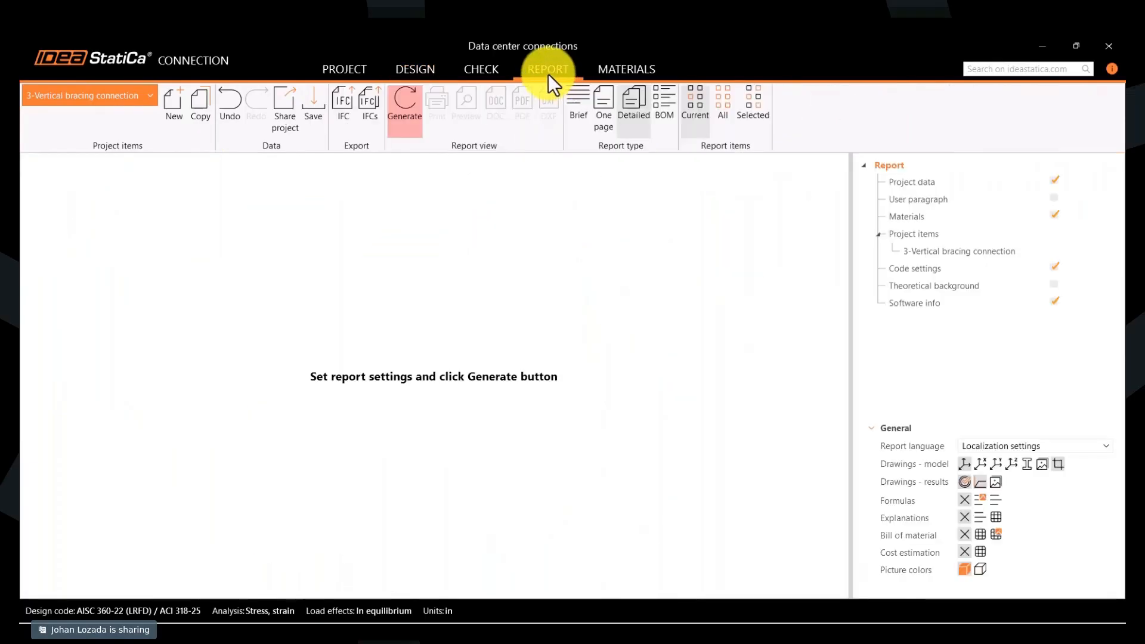
left_click(549, 74)
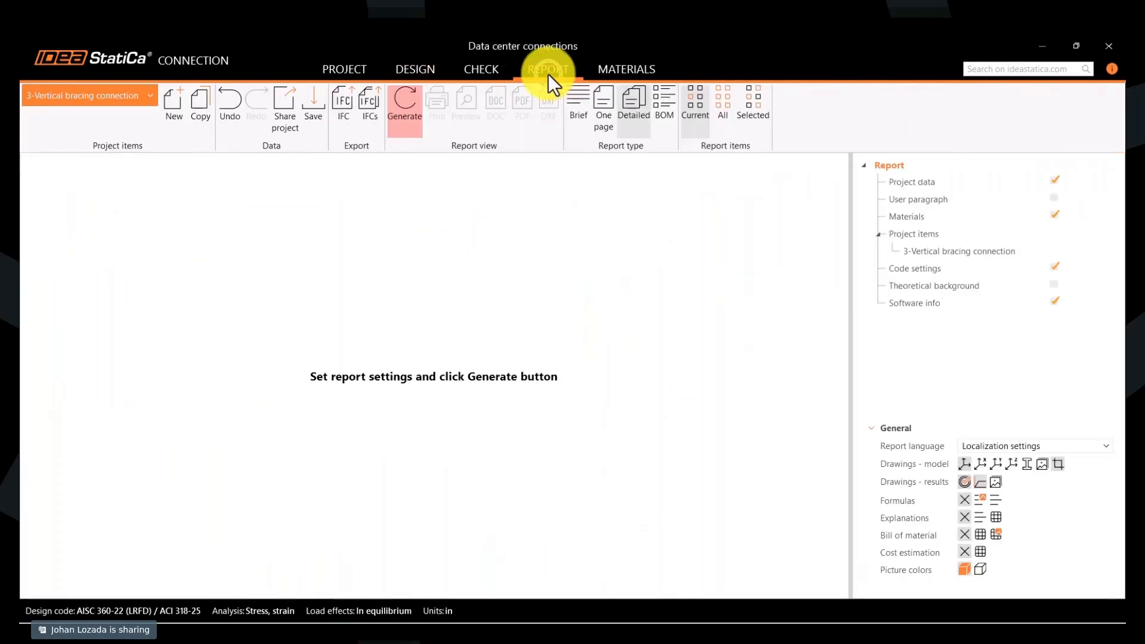
left_click(582, 108)
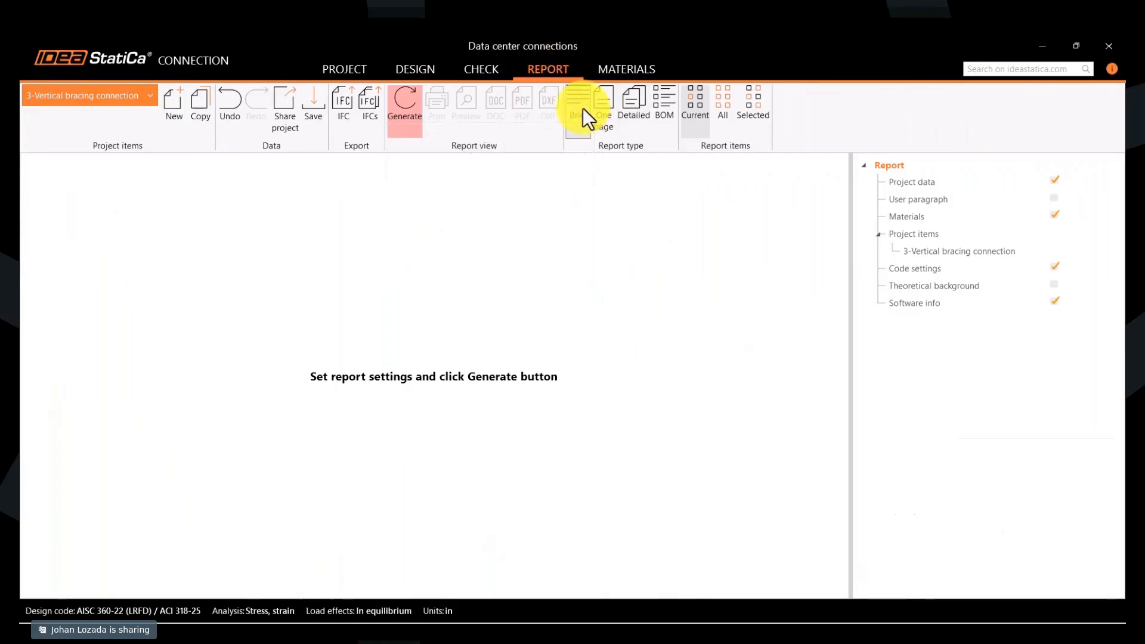
left_click(721, 113)
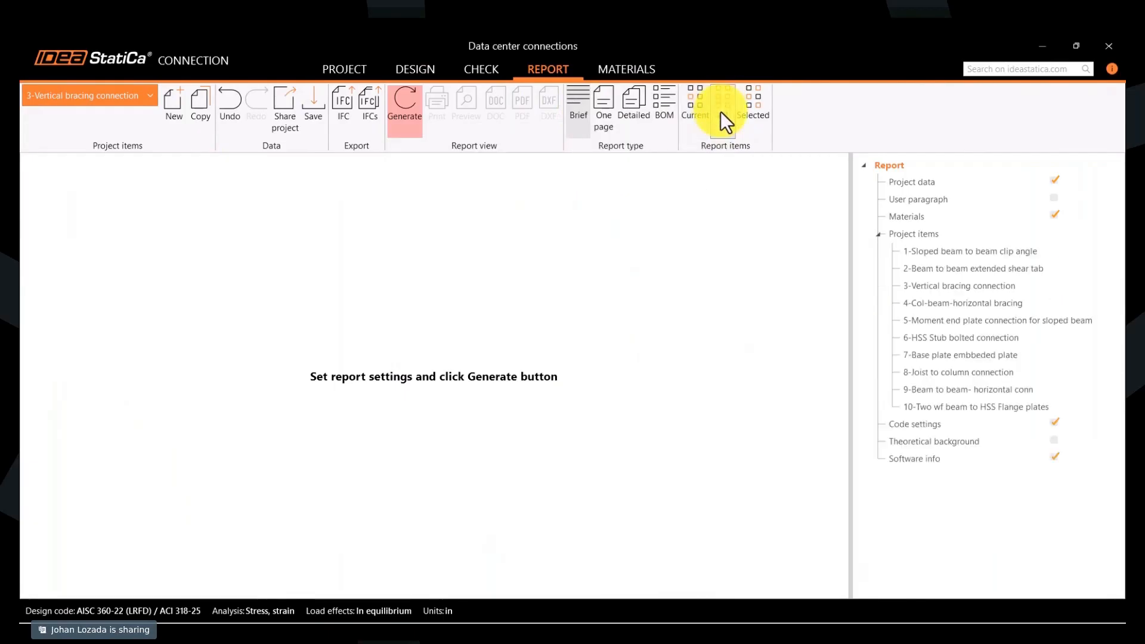
left_click(413, 123)
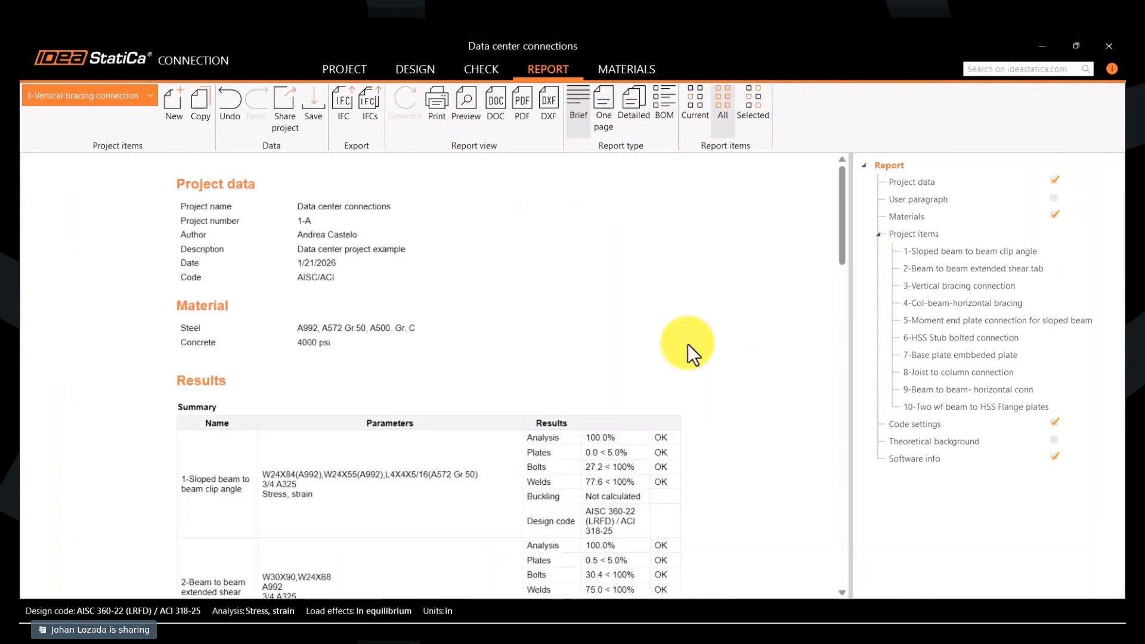
- Examine the report's results summary for all ten connections, looking for failed bolt, weld and anchor checks
scroll(688, 344, "down", 1)
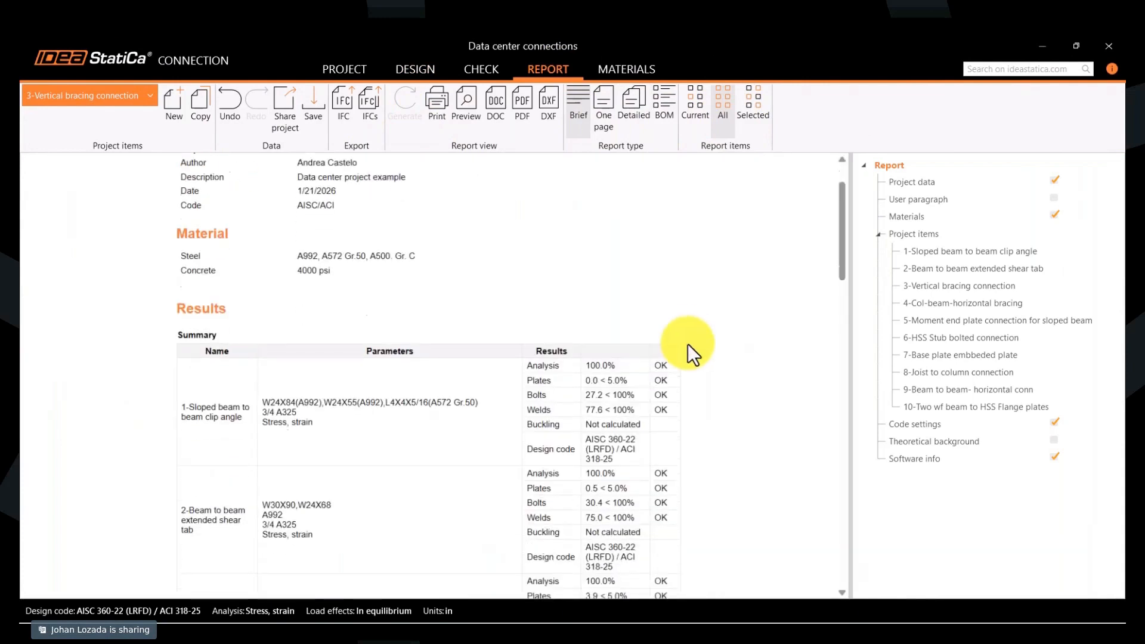
scroll(688, 343, "down", 1)
scroll(688, 343, "down", 1)
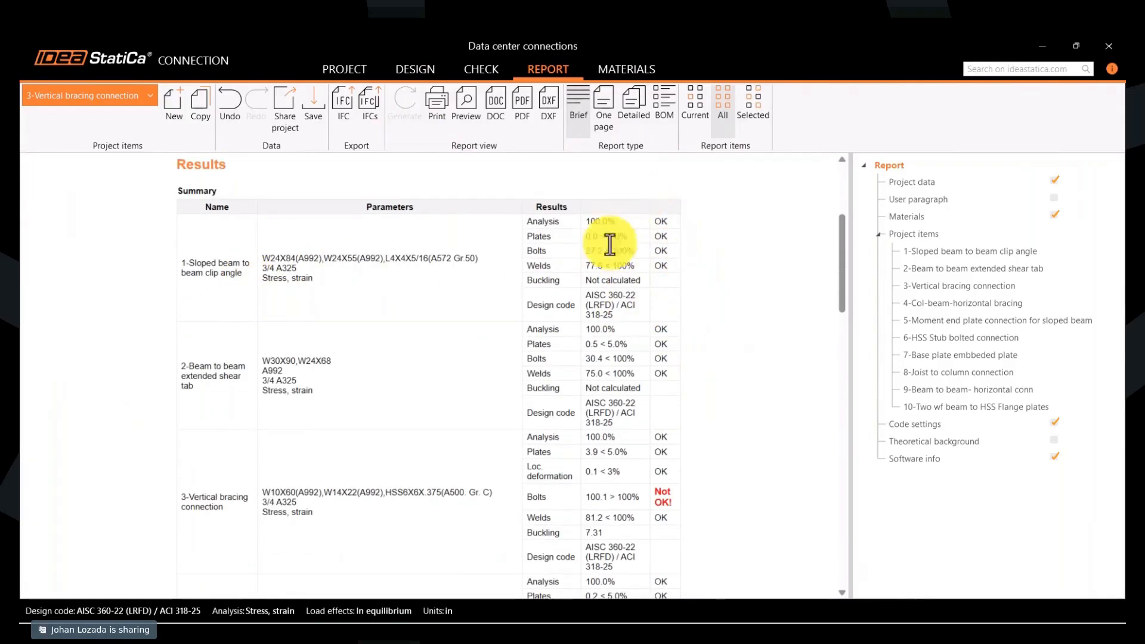
scroll(706, 308, "down", 3)
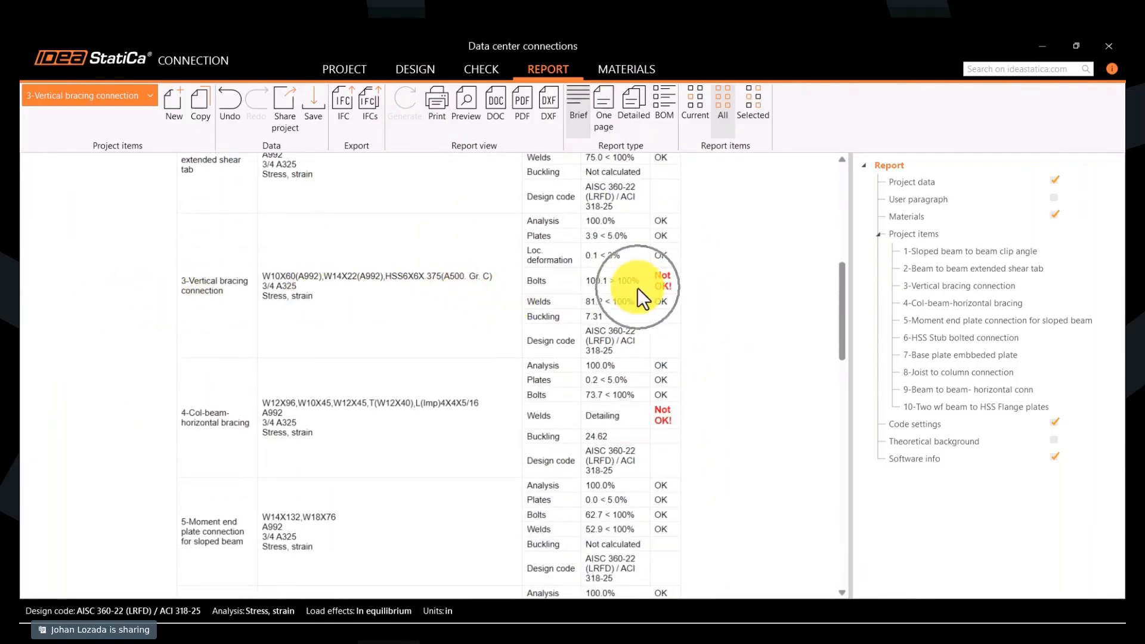
scroll(599, 334, "down", 1)
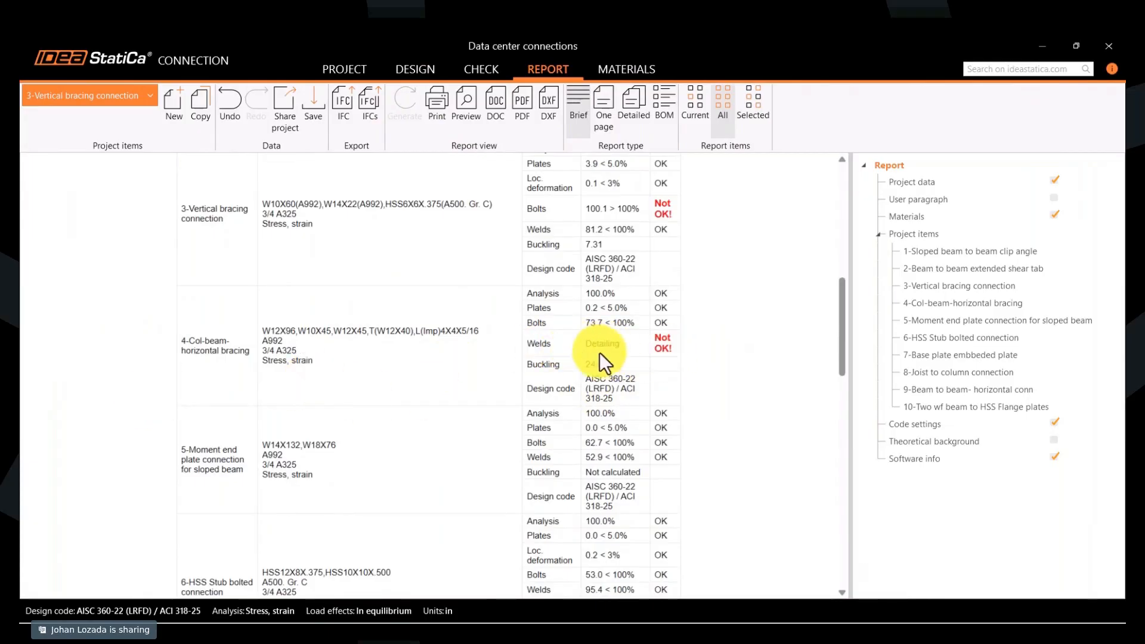
scroll(599, 352, "down", 4)
scroll(598, 357, "down", 1)
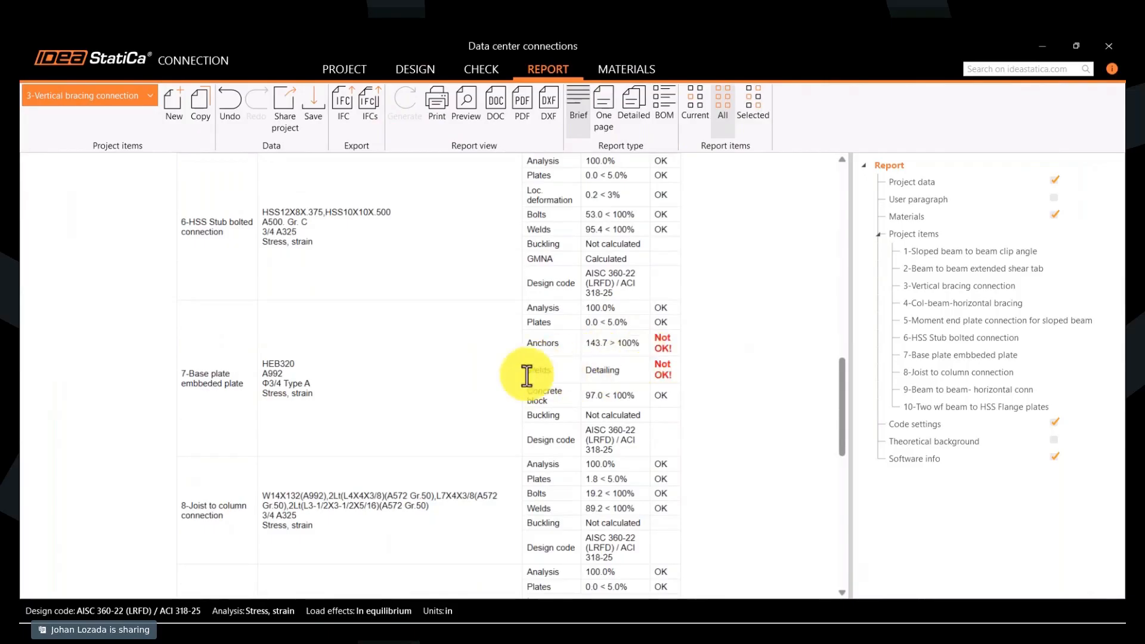
scroll(664, 383, "down", 5)
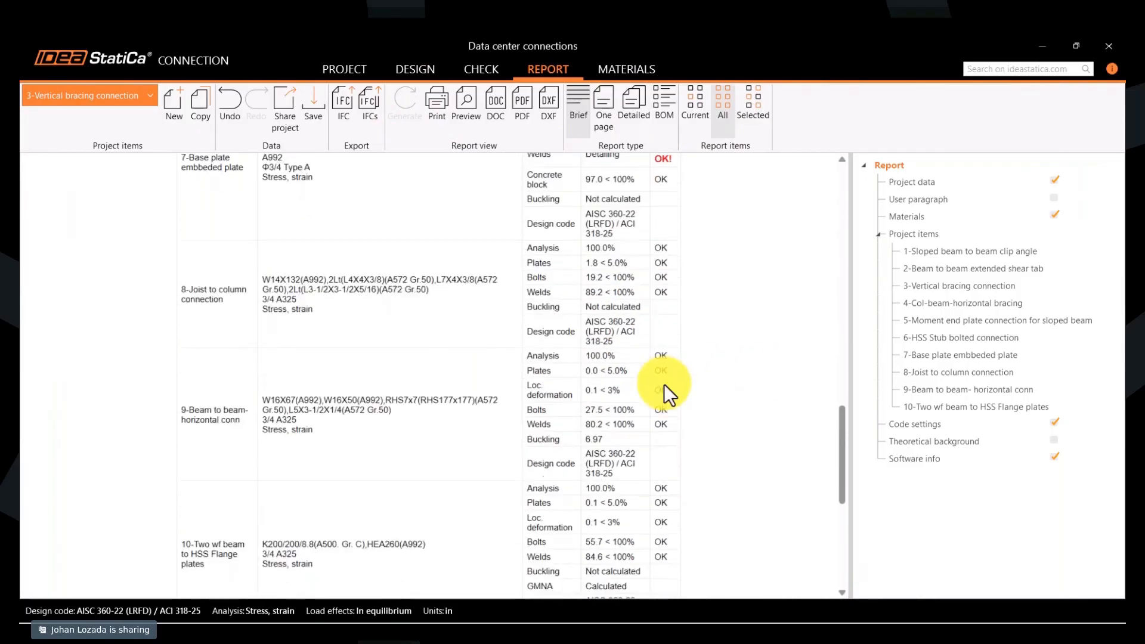
scroll(664, 384, "down", 1)
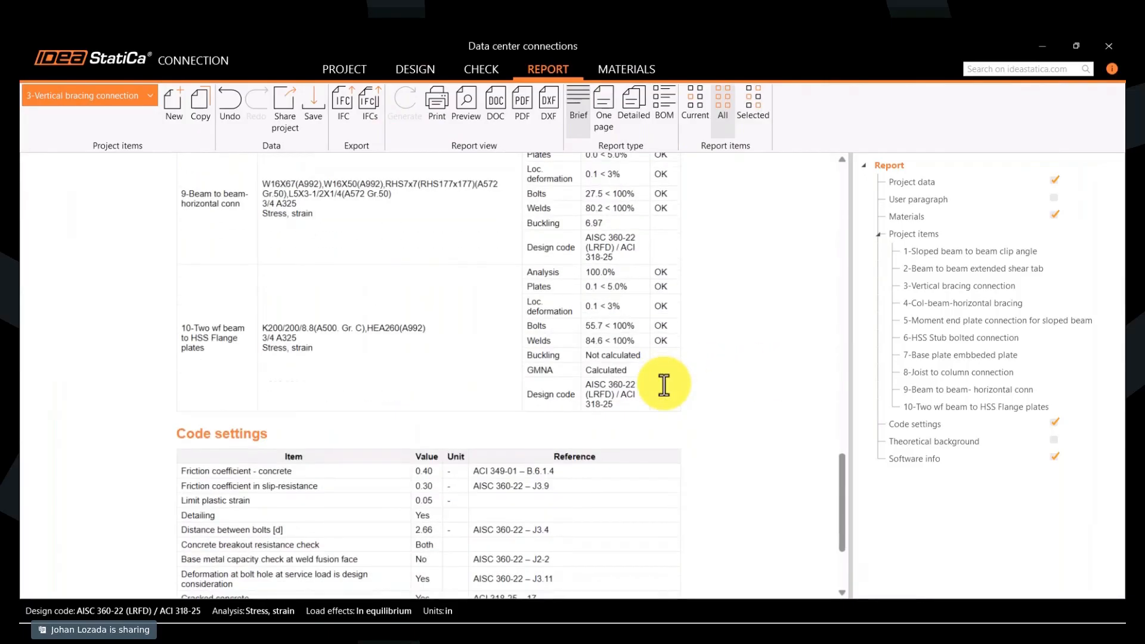
scroll(664, 384, "up", 10)
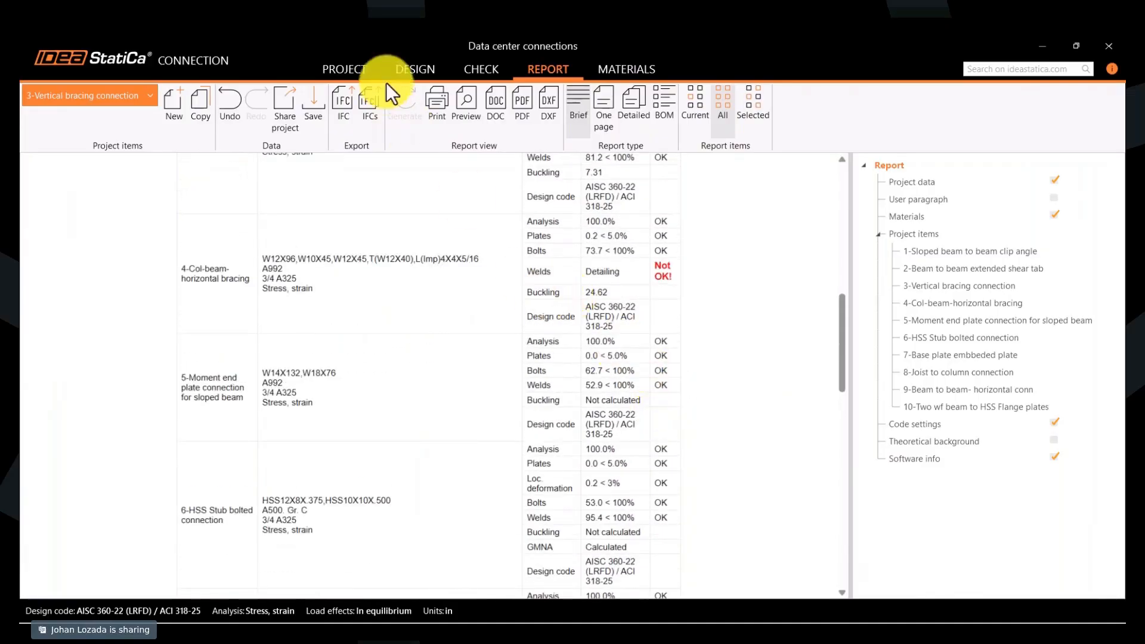
scroll(582, 439, "up", 5)
scroll(583, 442, "down", 4)
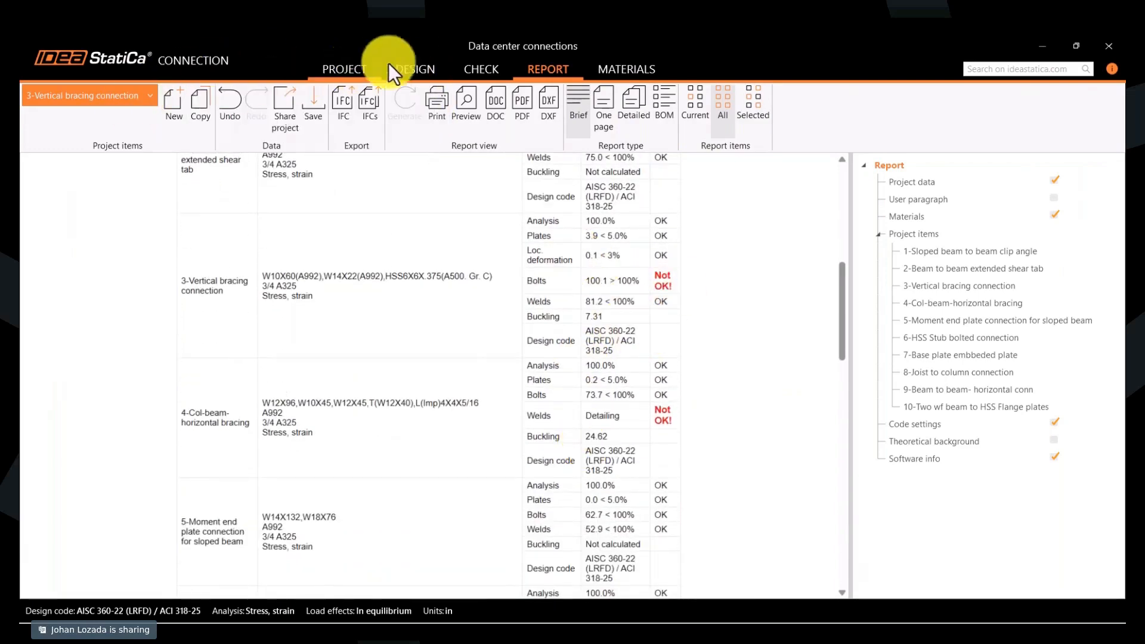
- Return to the vertical bracing connection, show its overall check colours and open the detailed check results
left_click(424, 65)
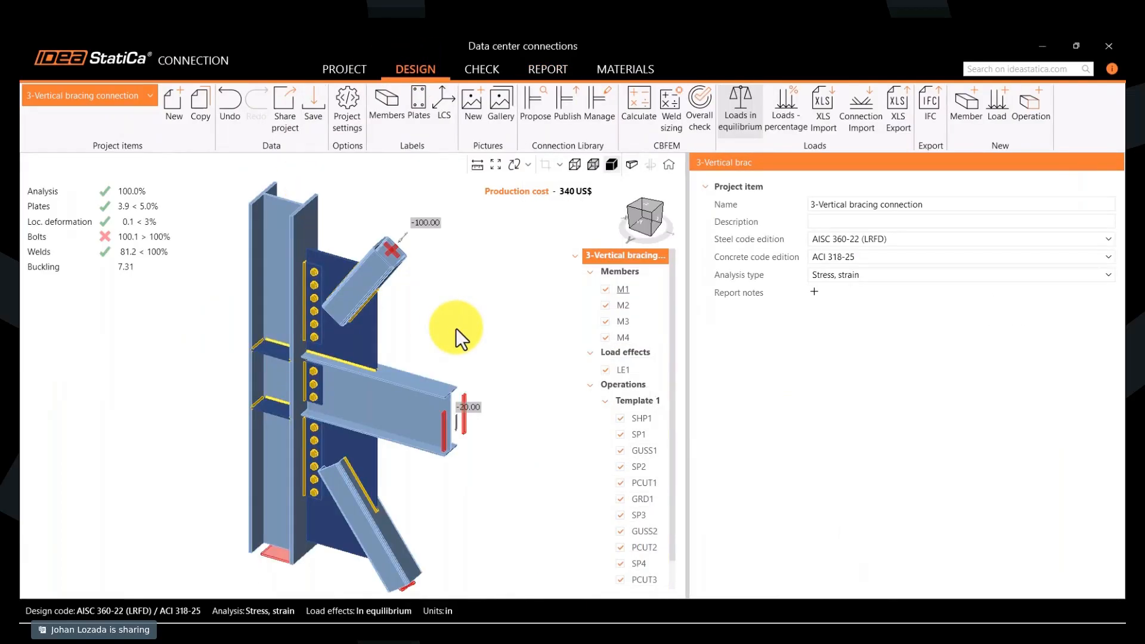
left_click(480, 66)
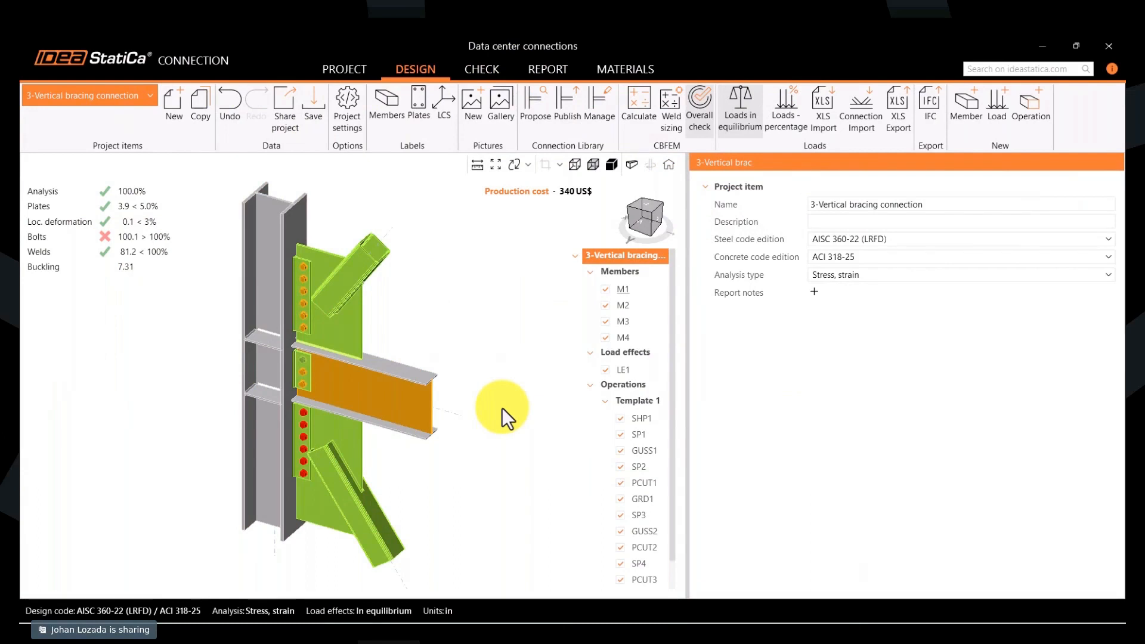
left_click(480, 69)
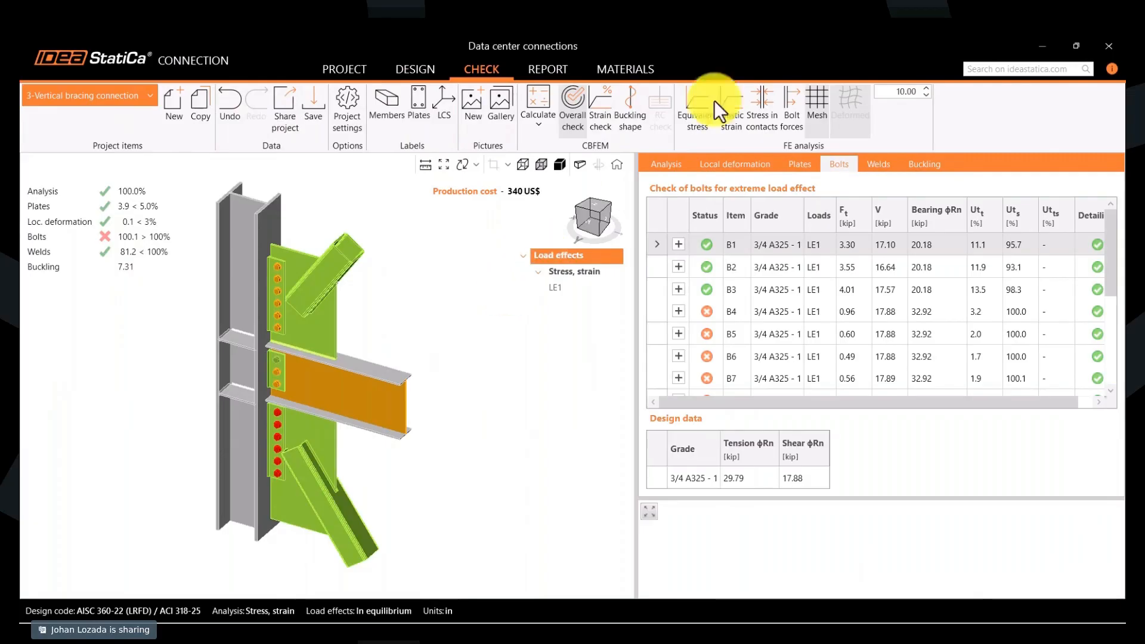
- Display the equivalent stress on the meshed, deformed model of the vertical bracing connection and examine it from another angle
left_click(691, 130)
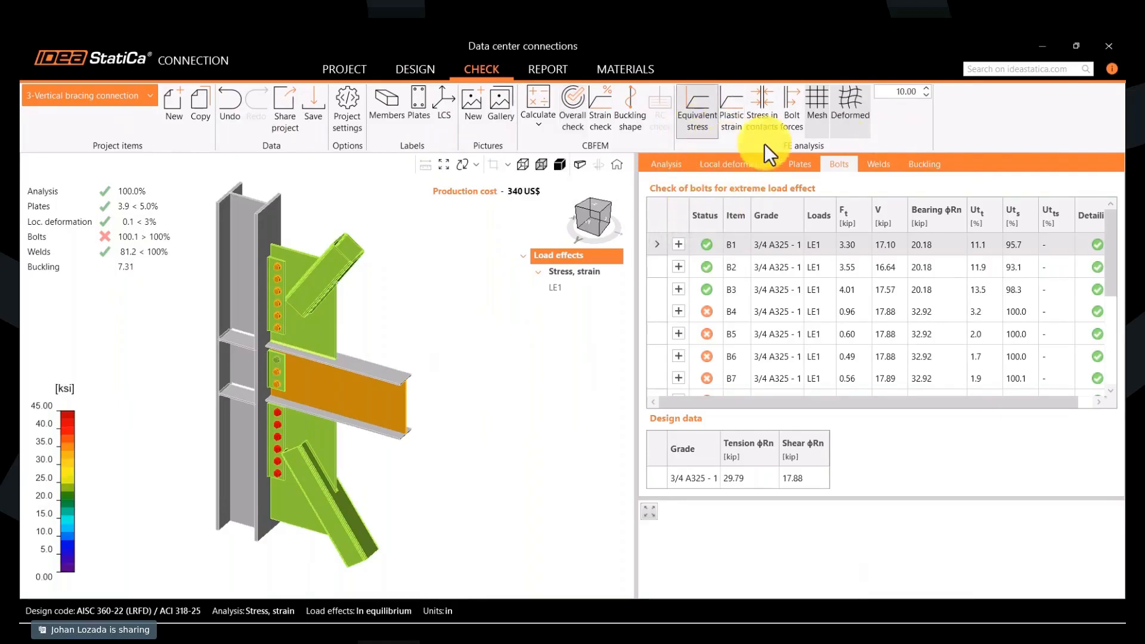
left_click(855, 124)
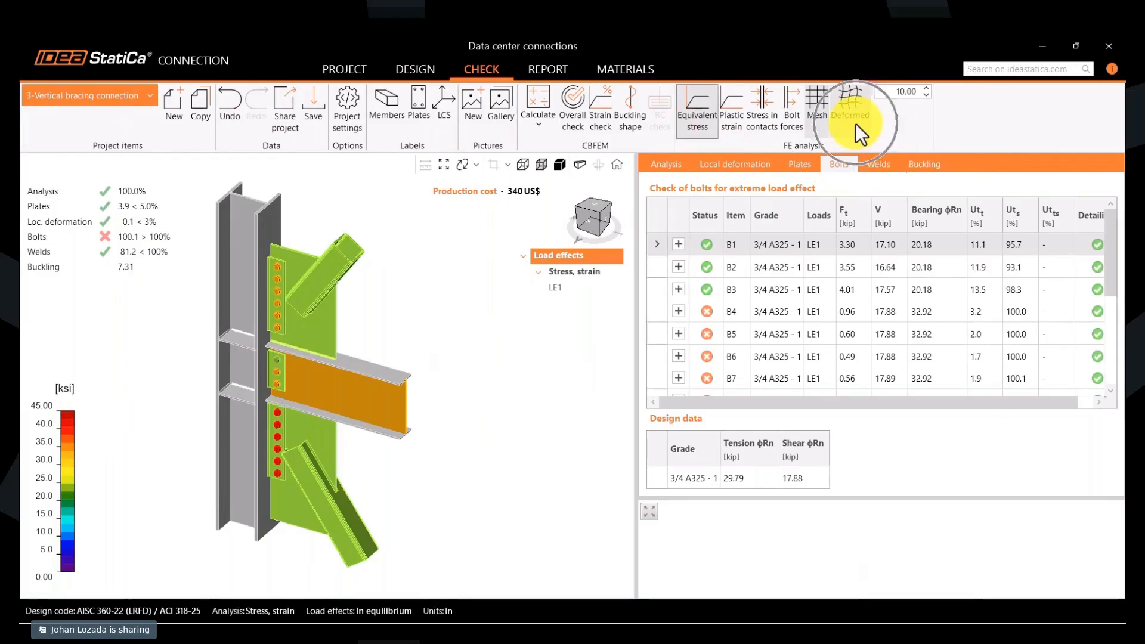
left_click(687, 125)
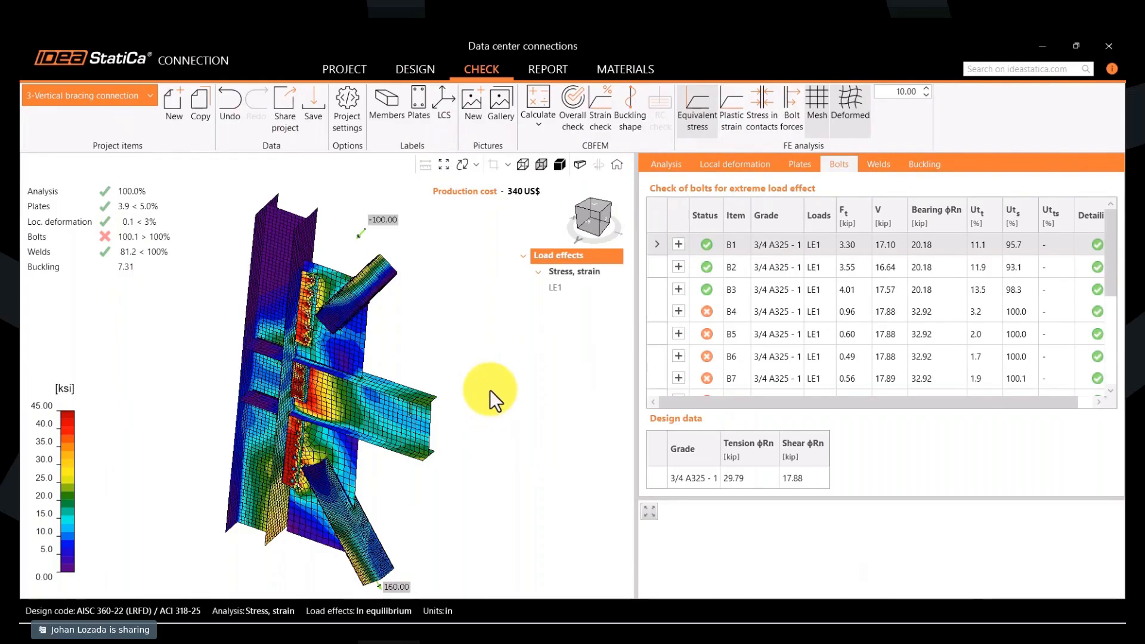
scroll(478, 390, "down", 2)
middle_click_drag(477, 392, 445, 387)
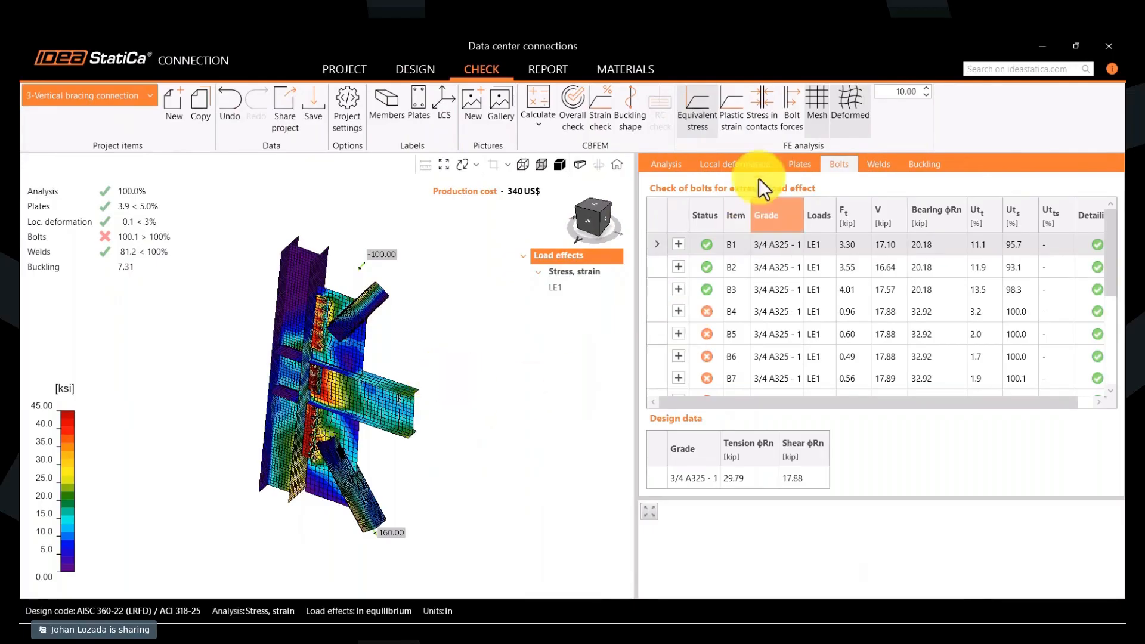
- Sort the plate checks by highest equivalent stress and inspect the stress plots of M2-w 1 and SP4
left_click(798, 167)
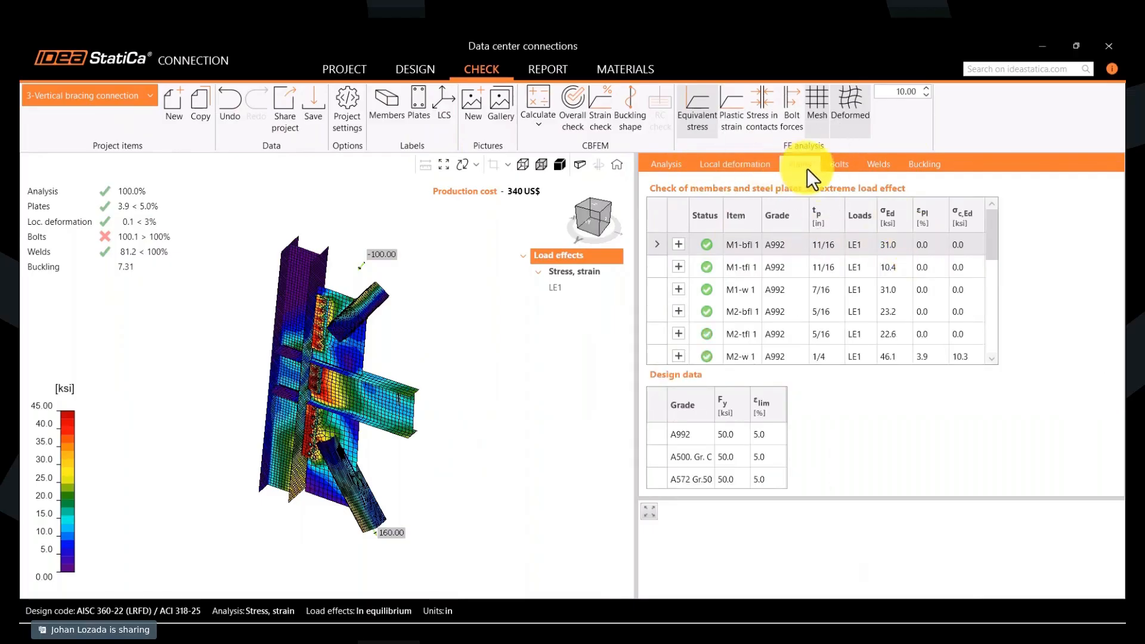
left_click(893, 216)
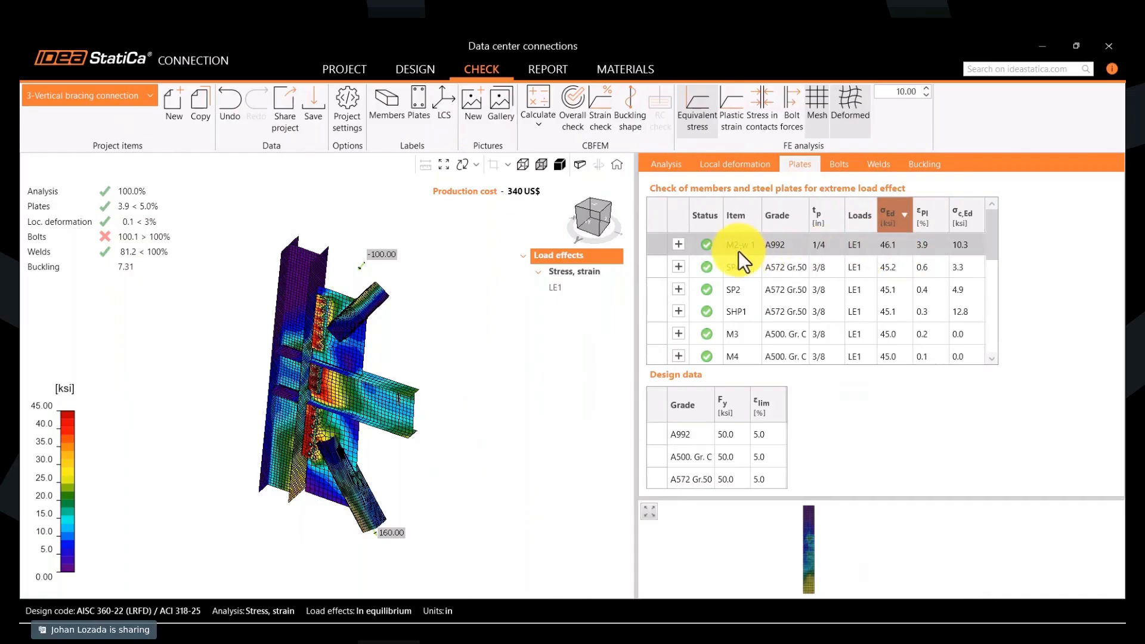
left_click(738, 252)
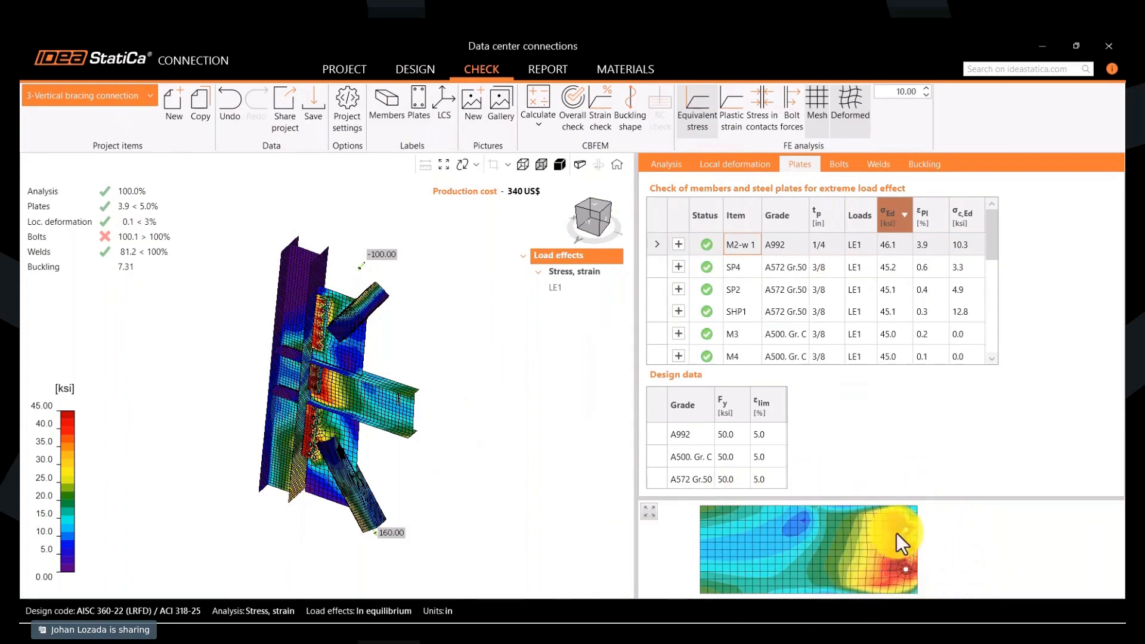
left_click(745, 268)
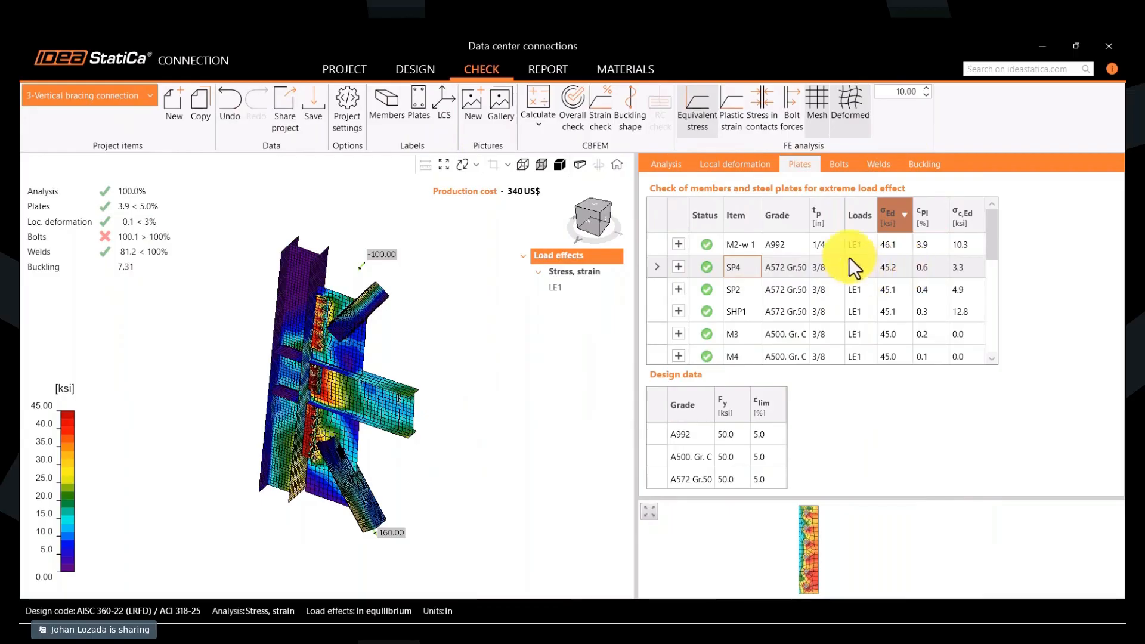
- Sort the bolt checks by highest shear utilization and inspect bolt B9 in an enlarged detail view
left_click(845, 163)
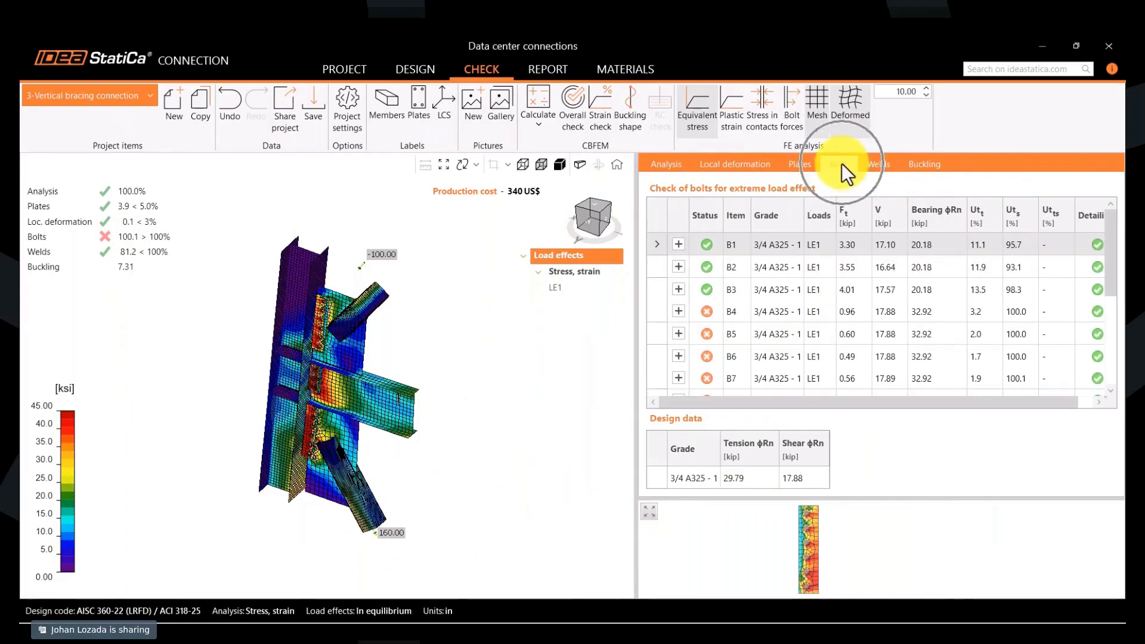
left_click(1015, 223)
left_click(1015, 223)
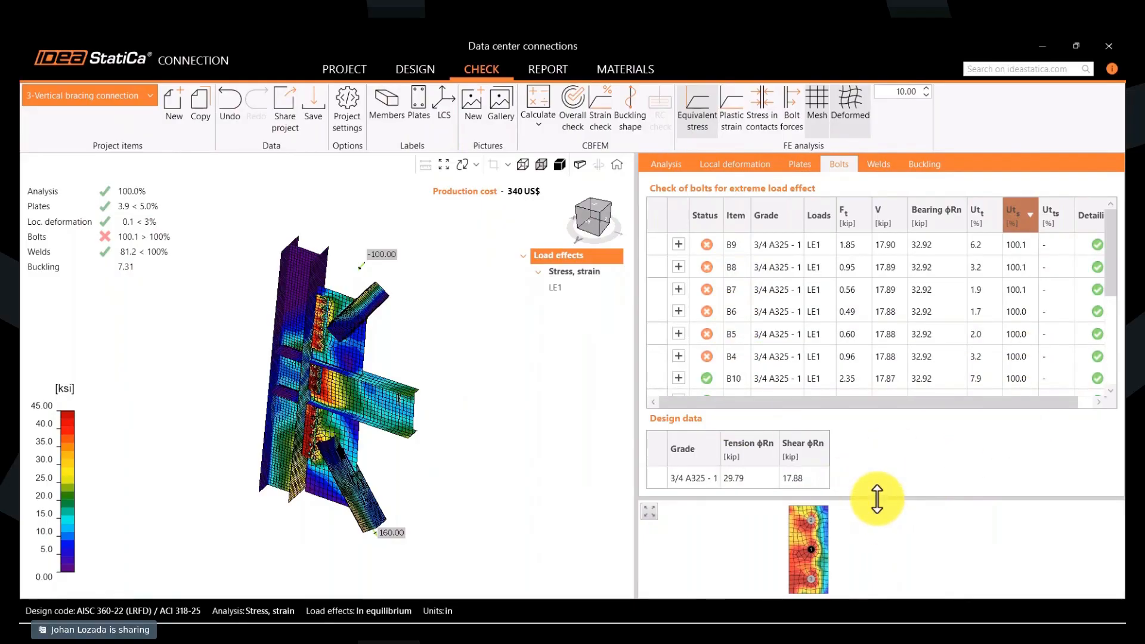
left_click_drag(949, 497, 870, 461)
left_click(744, 241)
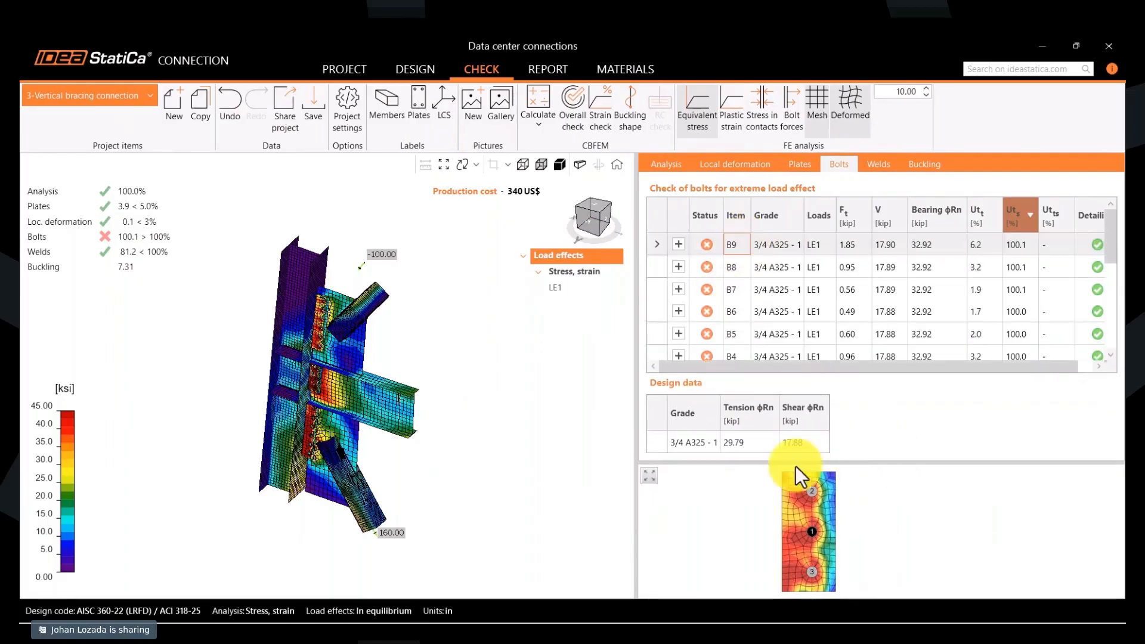
- Display the bolt forces on the model and expand the detailed resistance check formulas of bolt B9
left_click(788, 120)
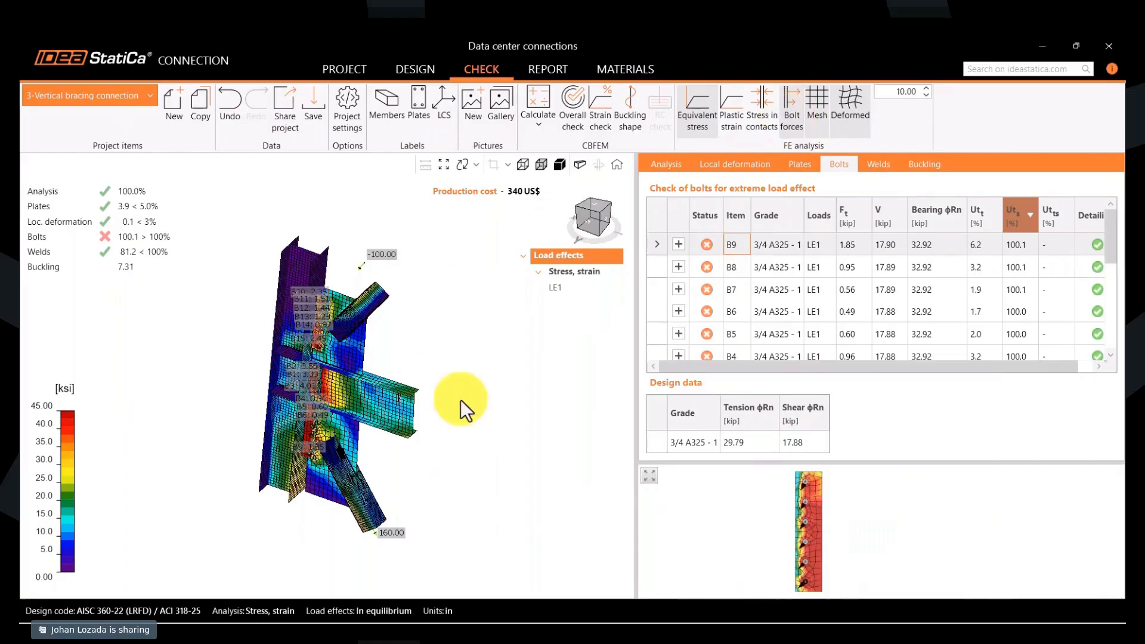
scroll(303, 364, "up", 3)
middle_click_drag(303, 364, 278, 370)
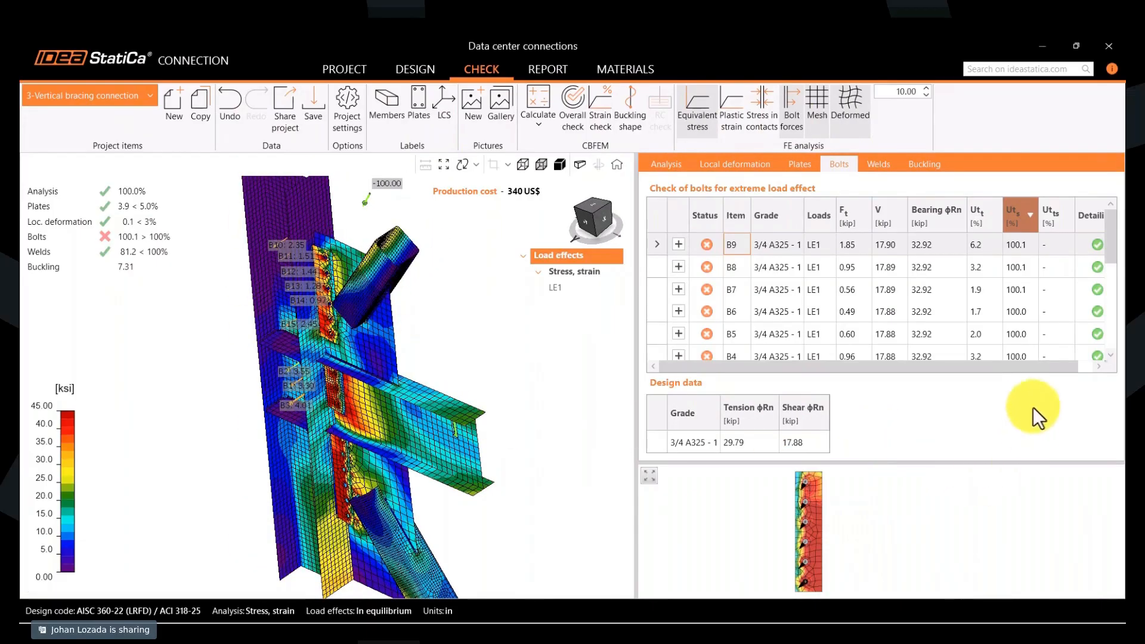
left_click(677, 245)
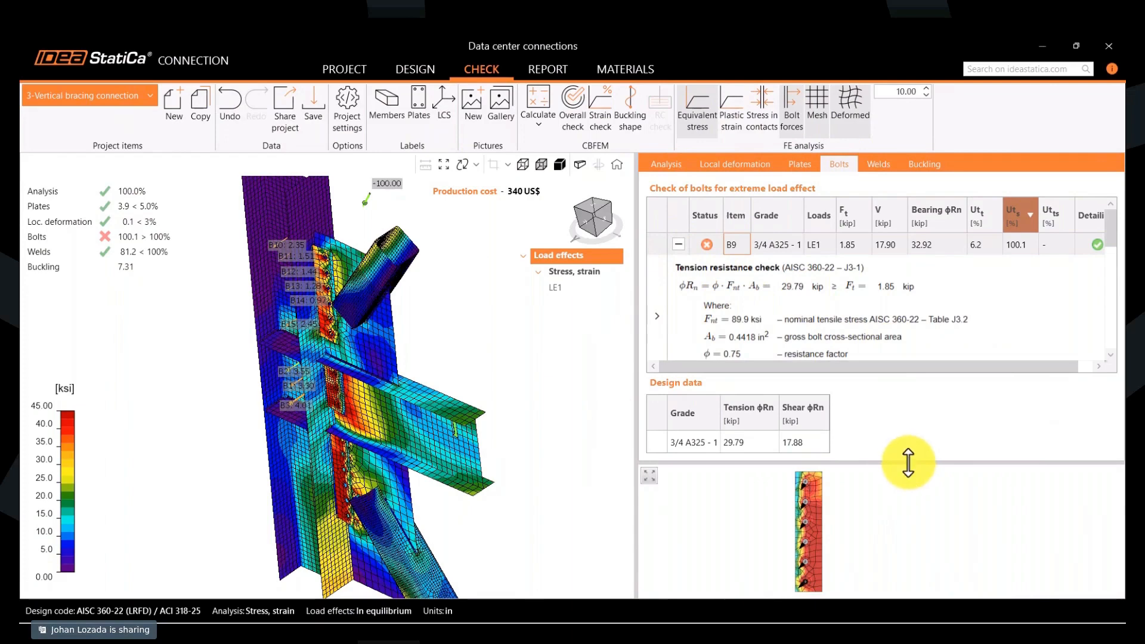
left_click_drag(908, 462, 908, 545)
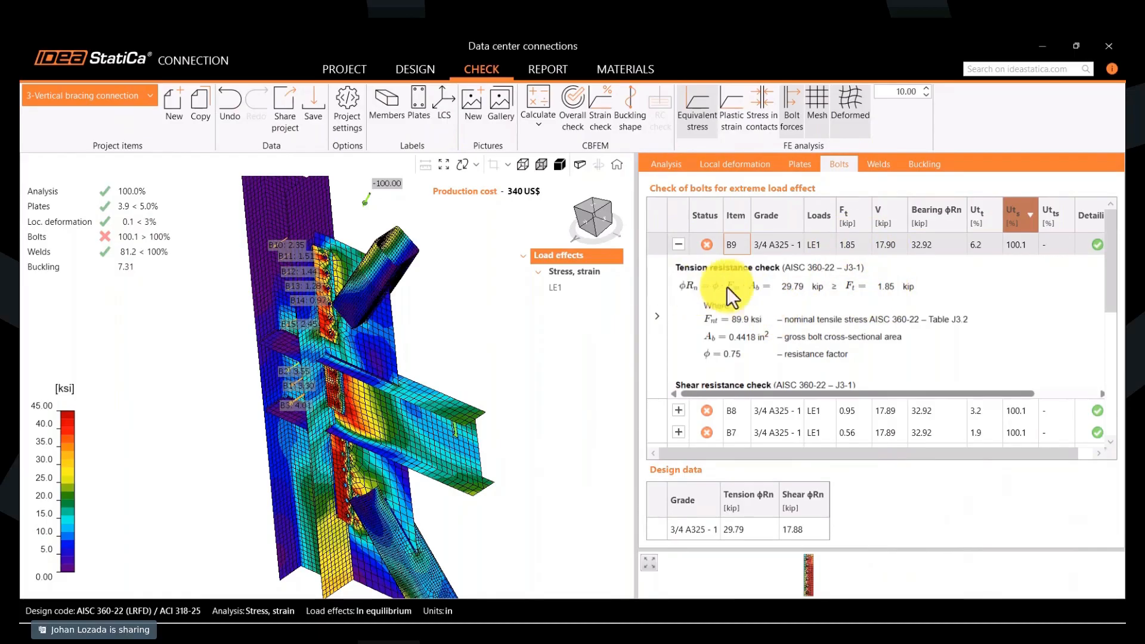
- Examine the tension, shear, bearing and interaction check formulas of bolt B9 in a widened results area, and collapse its details
scroll(741, 298, "down", 5)
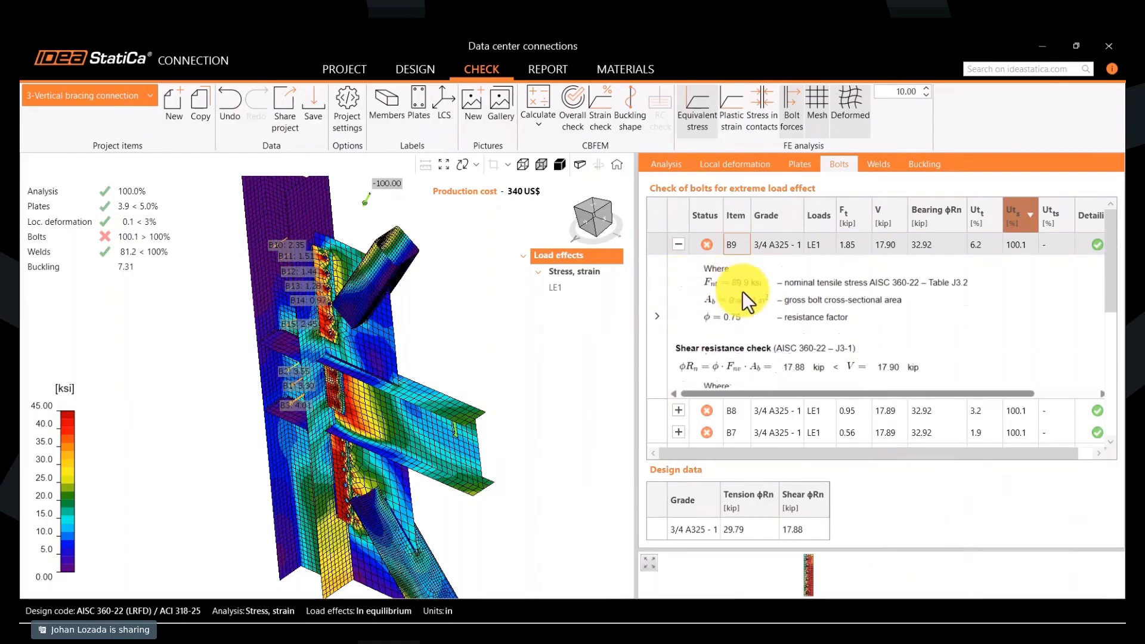
scroll(741, 315, "down", 2)
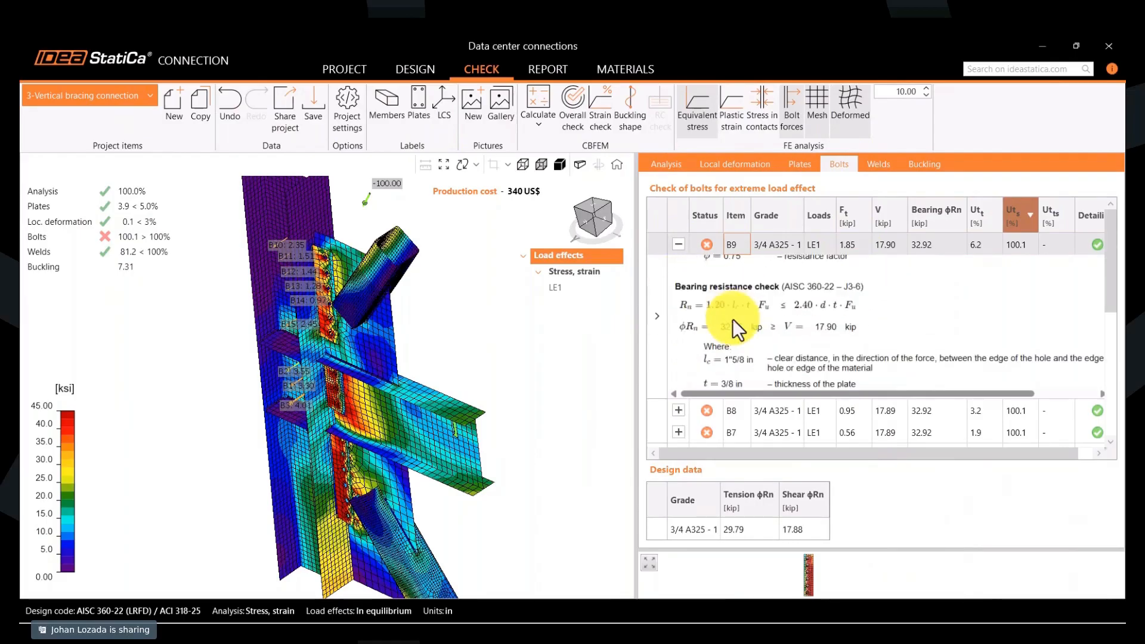
scroll(745, 316, "down", 3)
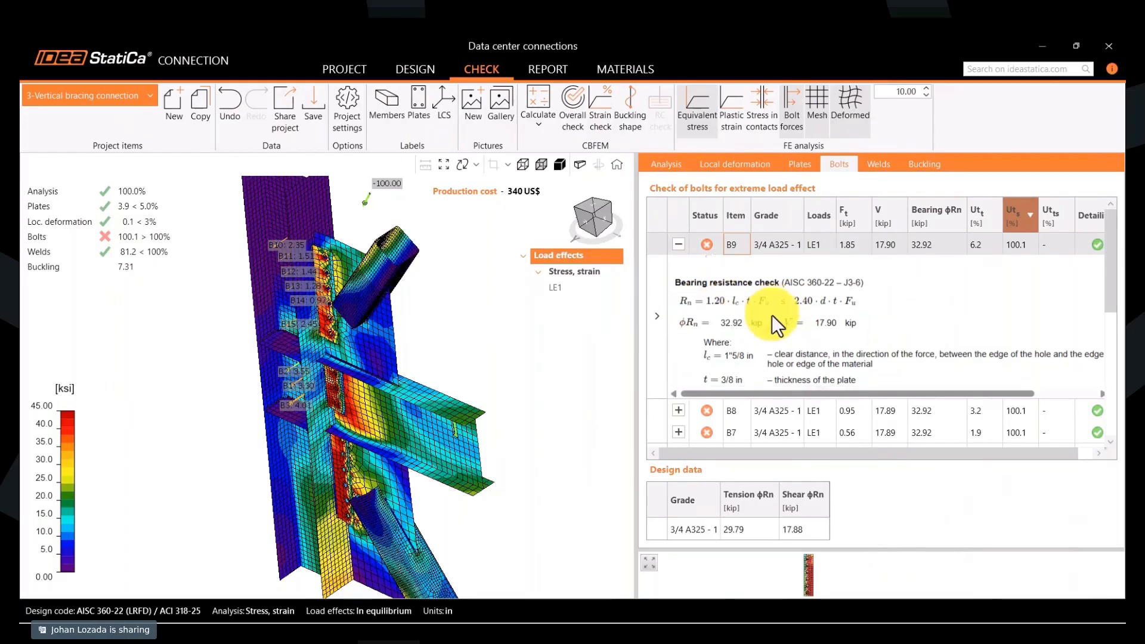
scroll(775, 322, "up", 5)
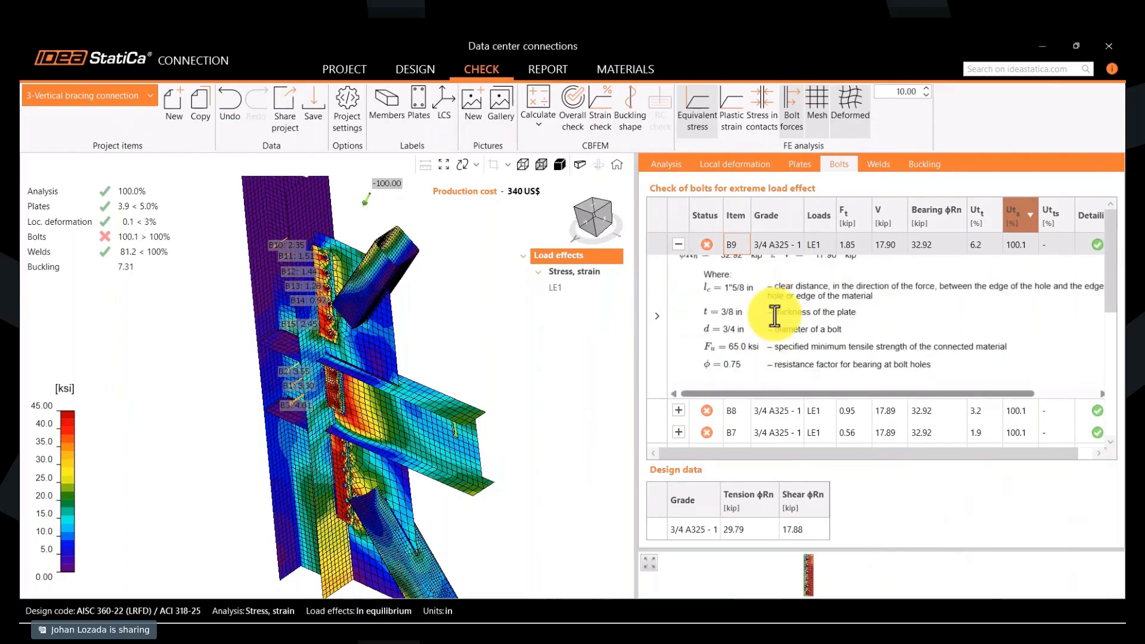
scroll(775, 316, "up", 2)
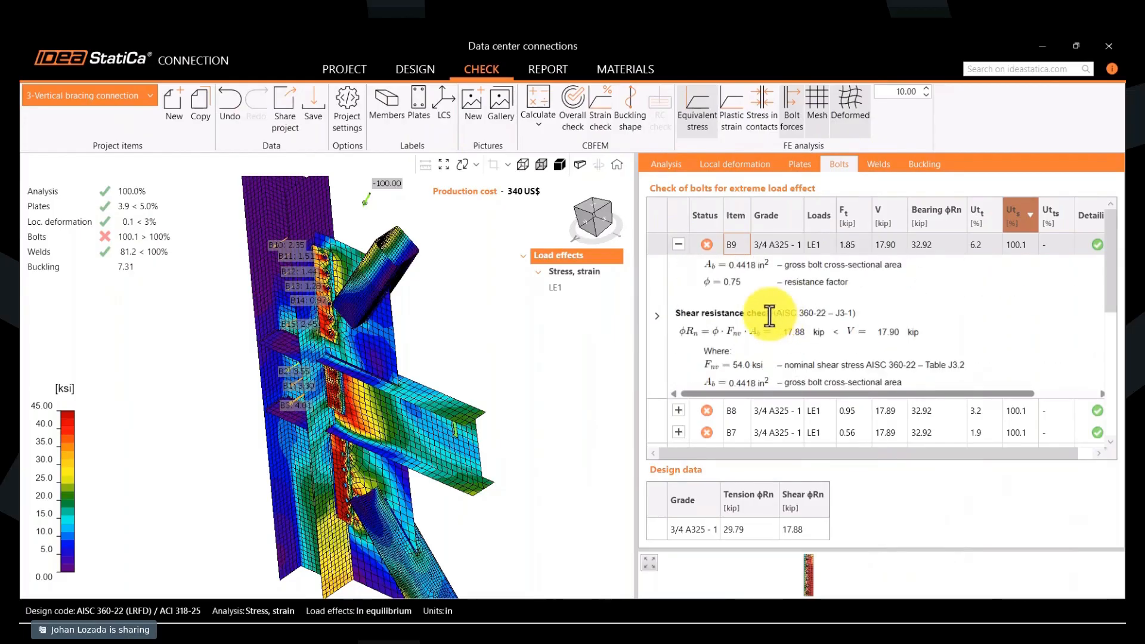
left_click_drag(635, 329, 545, 335)
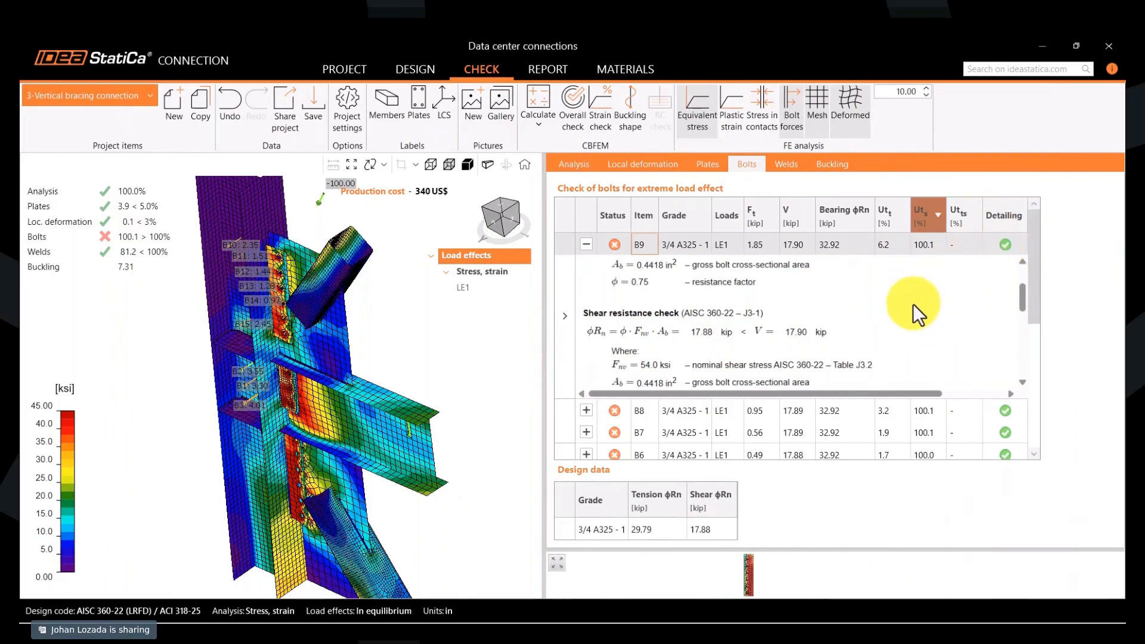
scroll(913, 304, "down", 5)
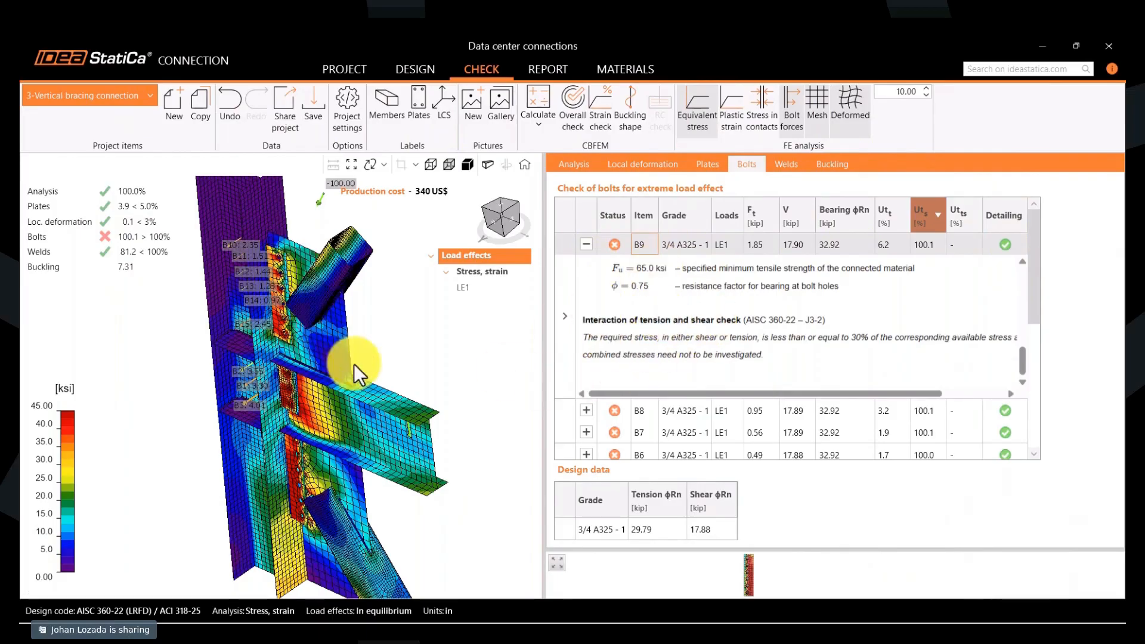
scroll(353, 365, "down", 2)
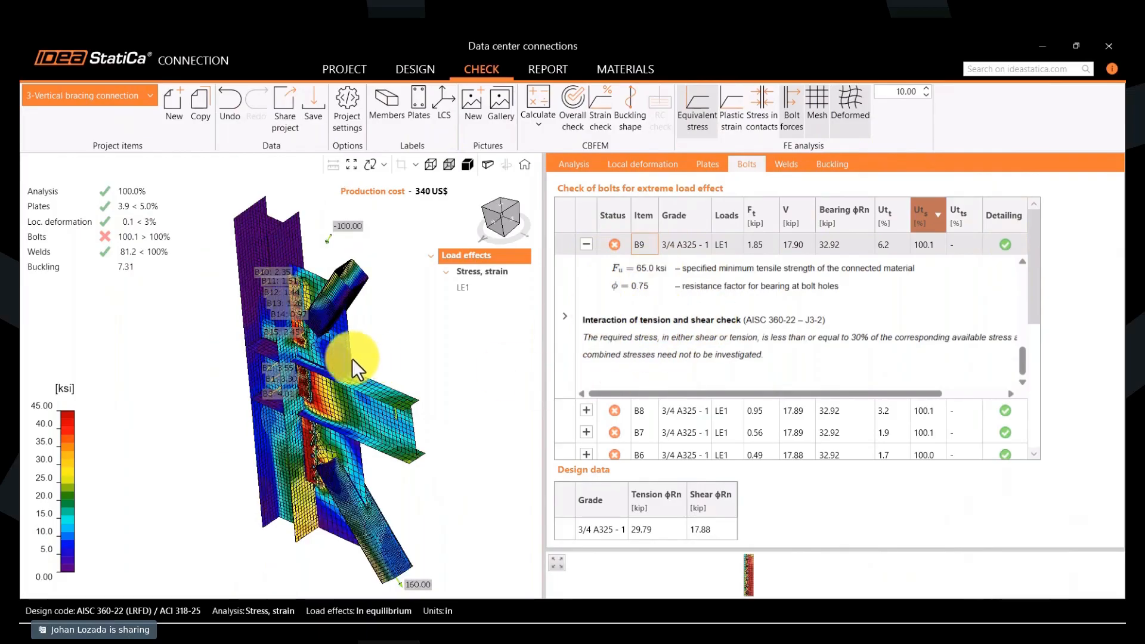
left_click(588, 246)
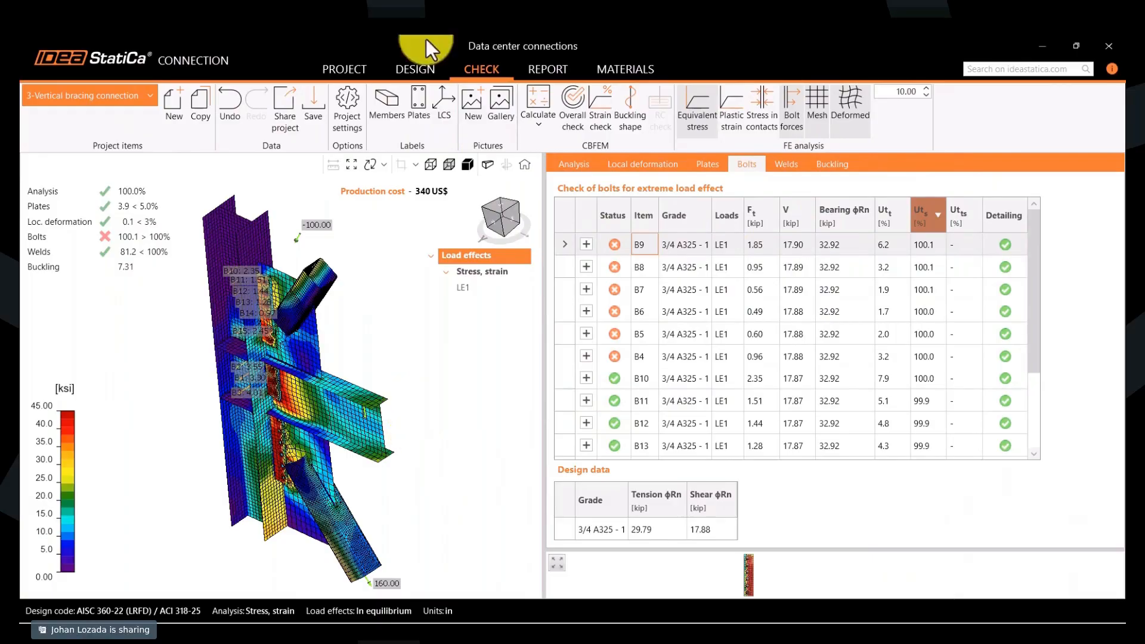
- Return to the connection's design and set the rows of the lower bolt grid GRD1 to 0" 3"*6
left_click(423, 66)
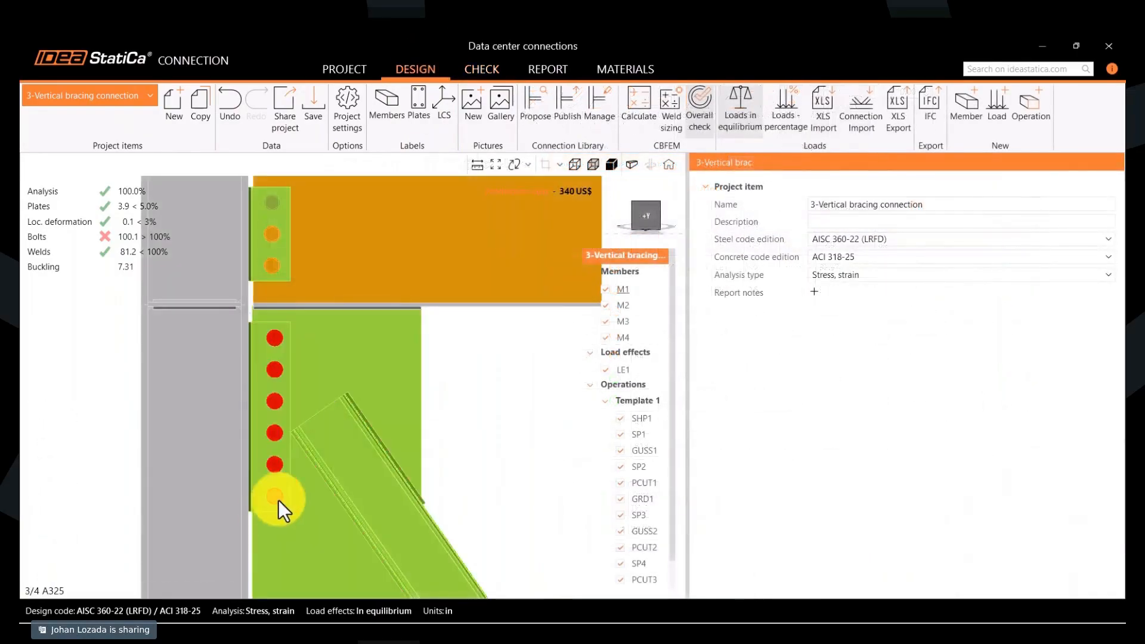
left_click(287, 424)
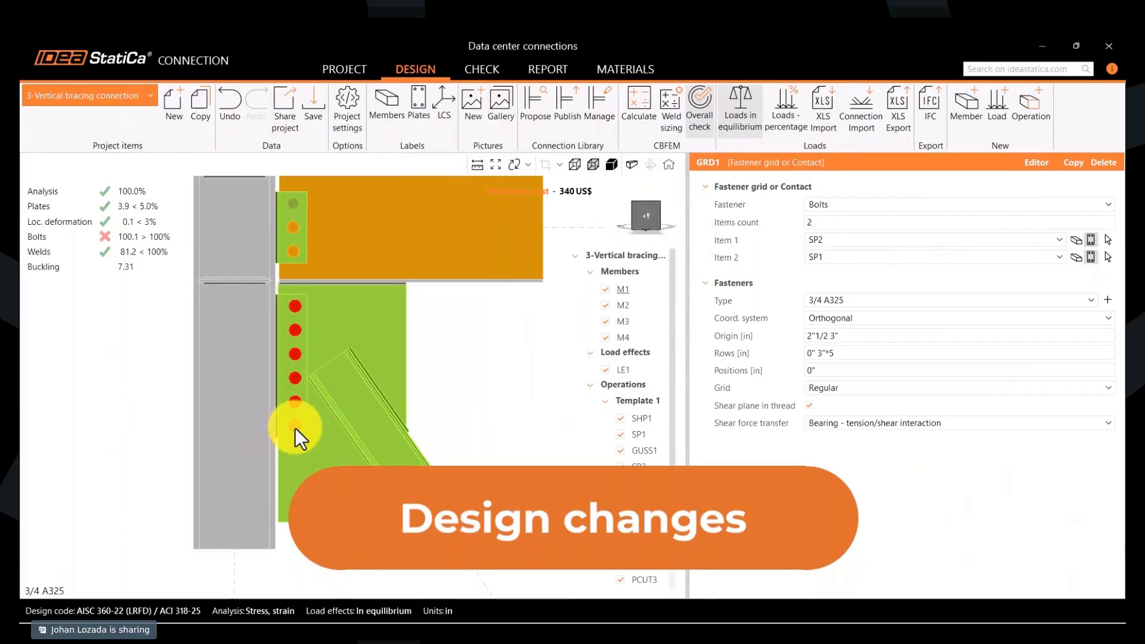
left_click(864, 353)
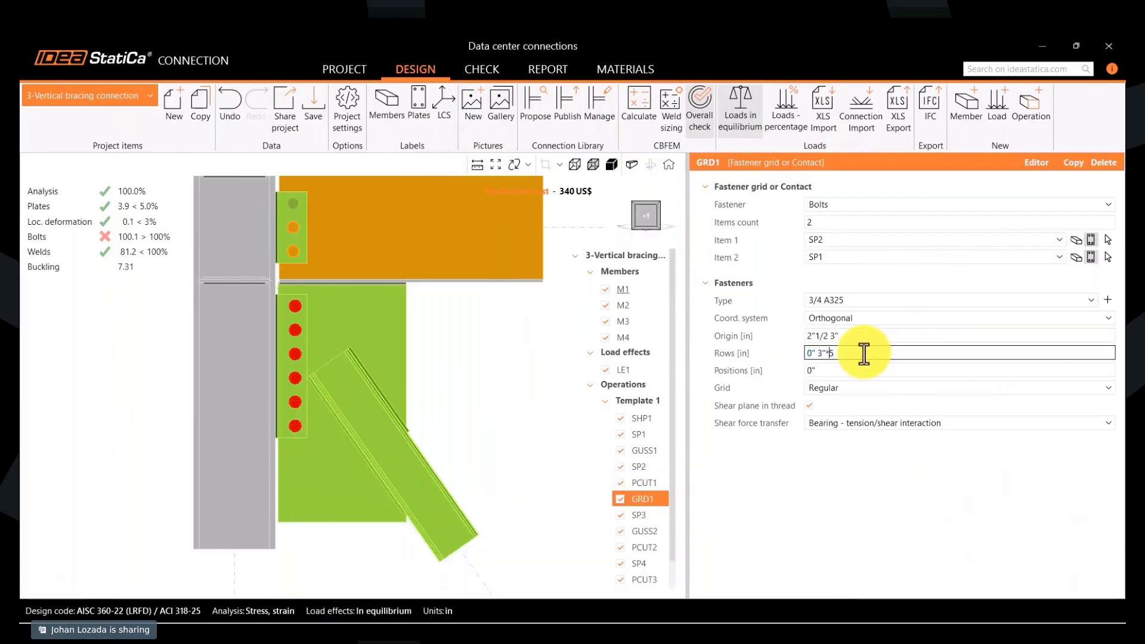
key("BackSpace")
type("6")
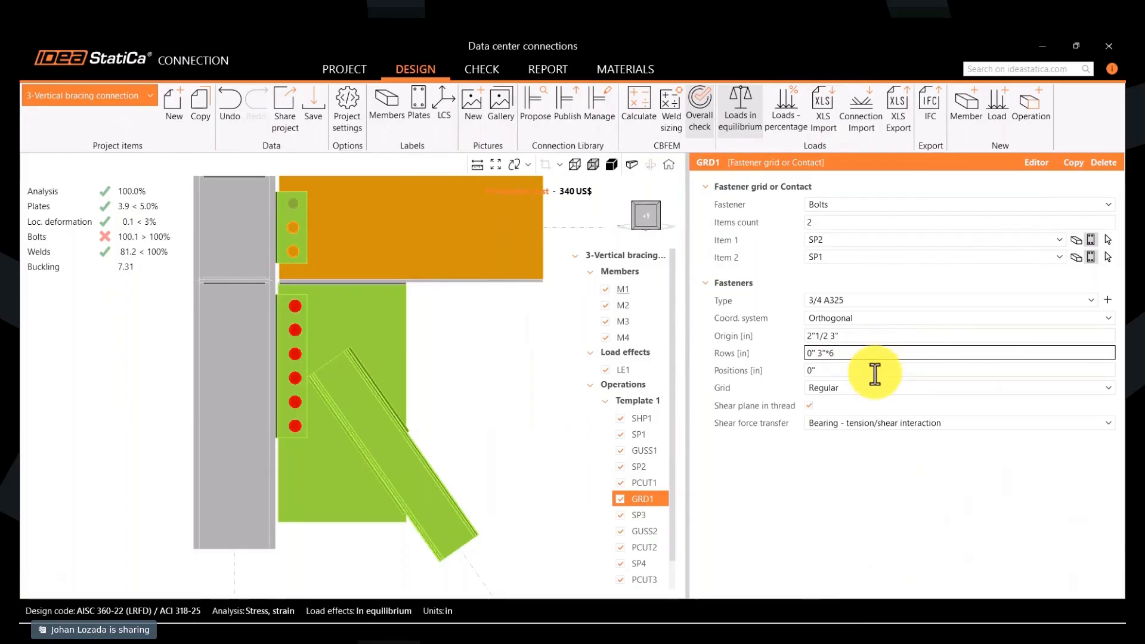
key("Tab")
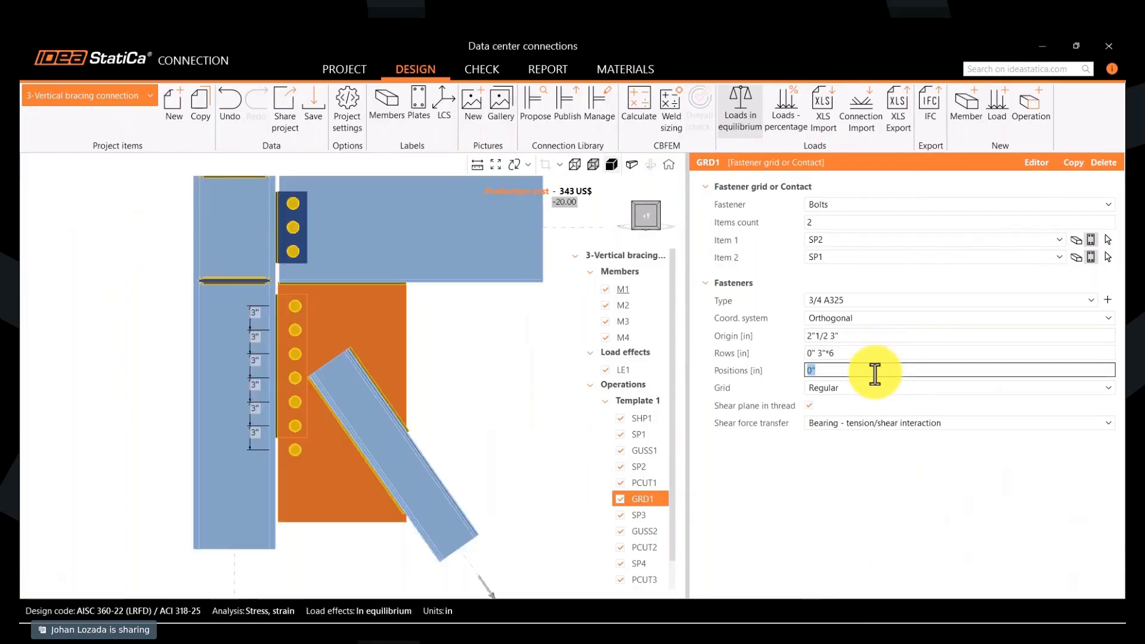
- Set the H1 height of stiffening plate SP2 to 1'-10"1/2
left_click(284, 431)
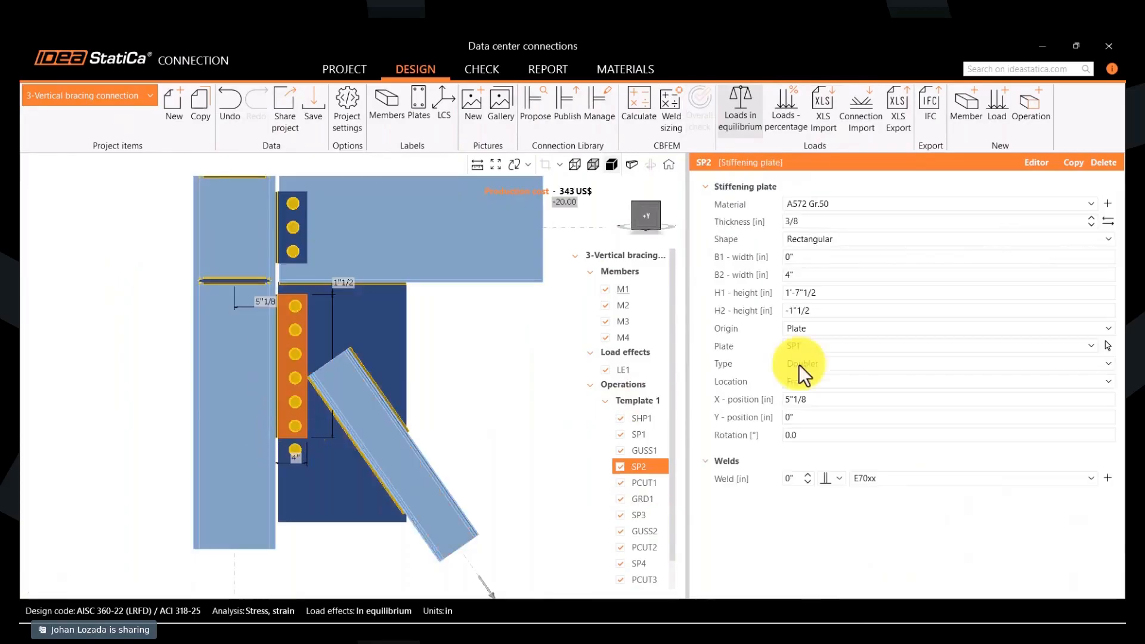
left_click(844, 293)
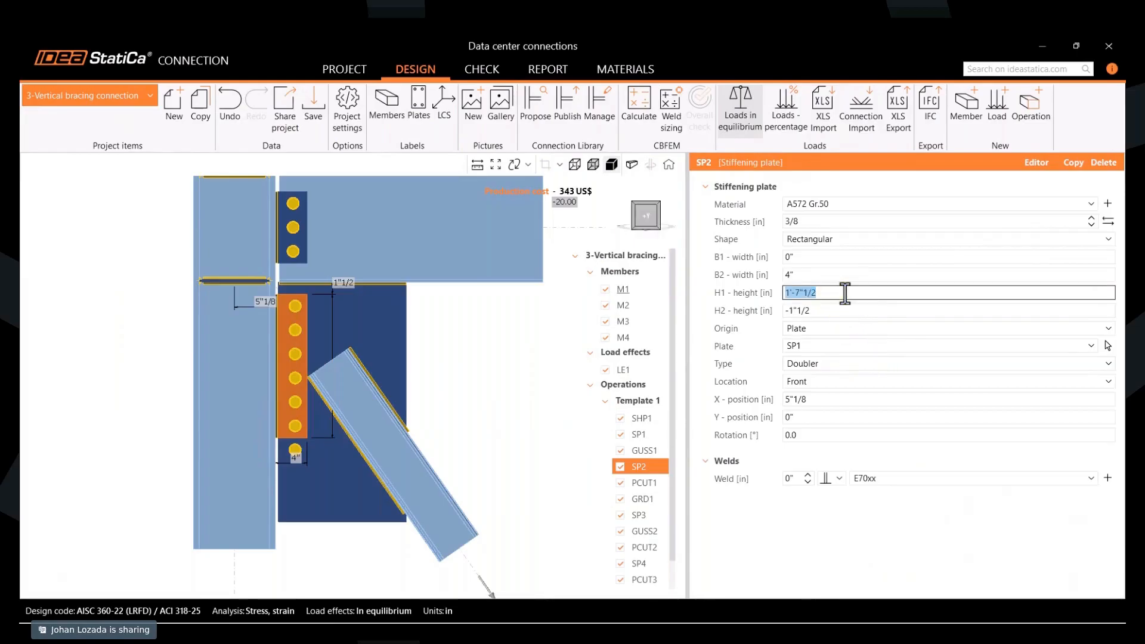
type("1'-10\"")
left_click(858, 316)
left_click(859, 295)
left_click(858, 296)
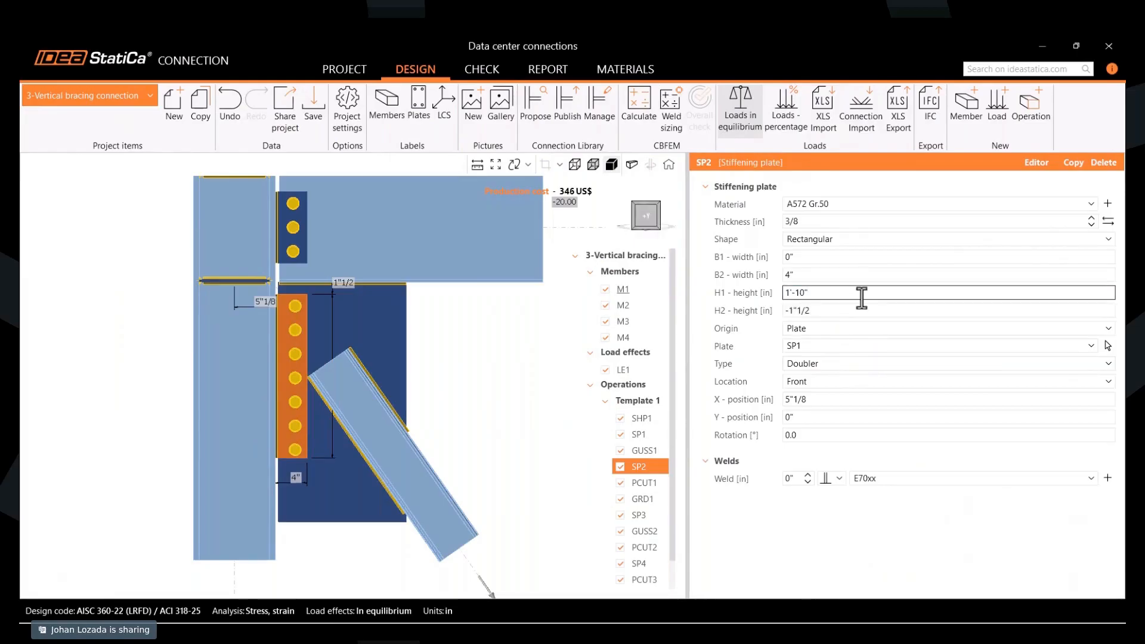
type("1/2")
- Add the 7/8 A325 bolt assembly and assign it to the lower bolt grid GRD1
left_click(308, 456)
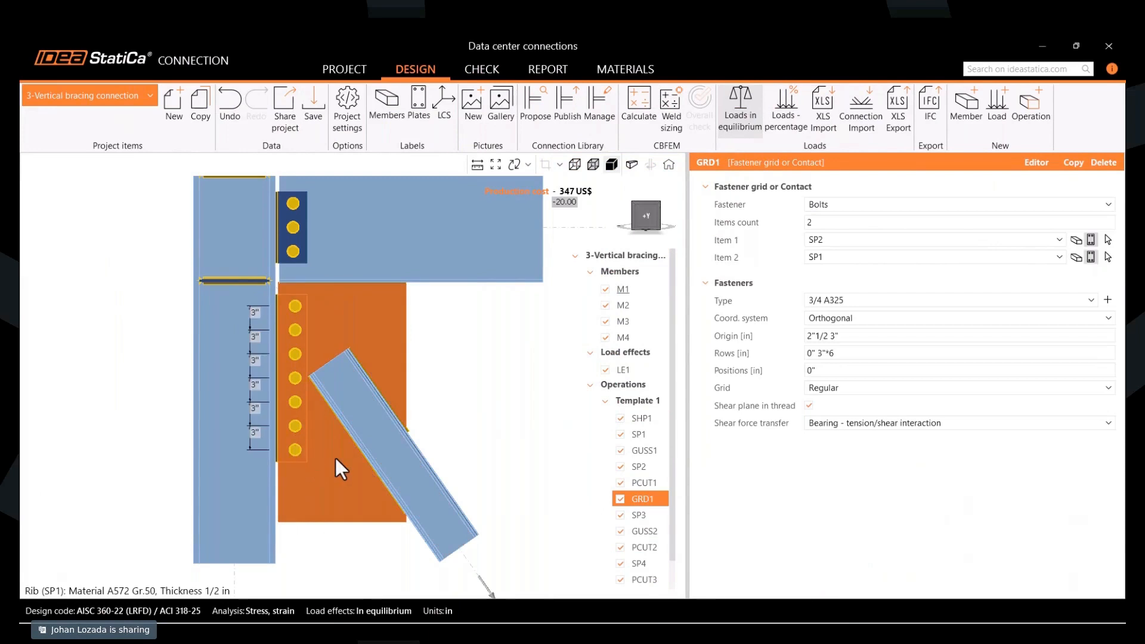
left_click(1107, 299)
left_click(595, 178)
left_click(601, 552)
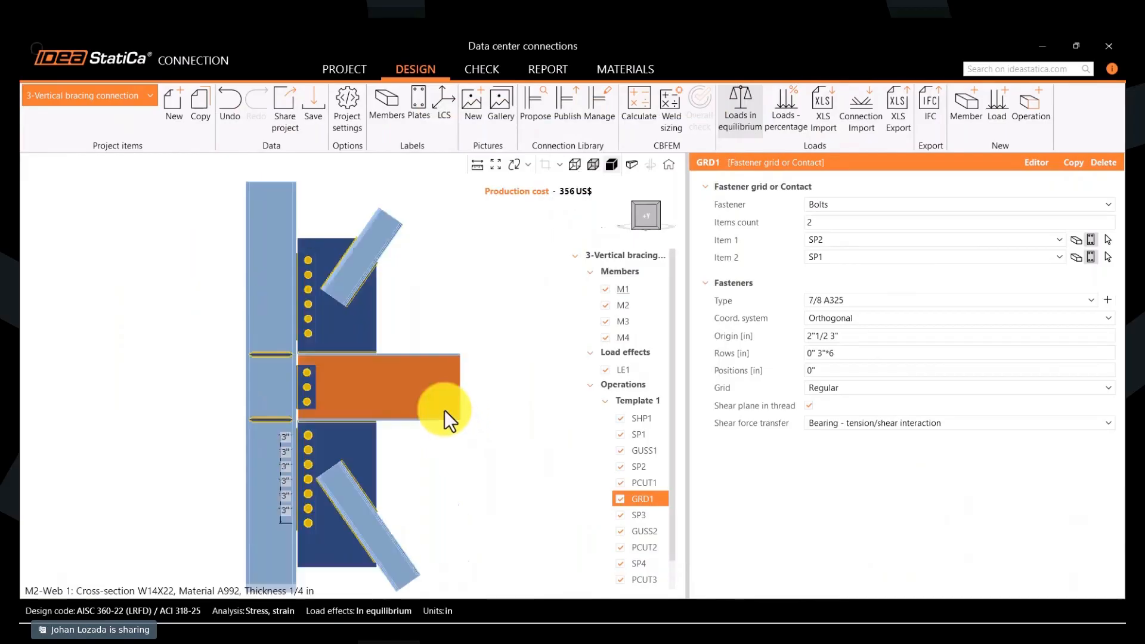
- Change the bolt type of shear plate SHP1 and the upper bolt grid GRD2 to 7/8 A325
left_click(295, 391)
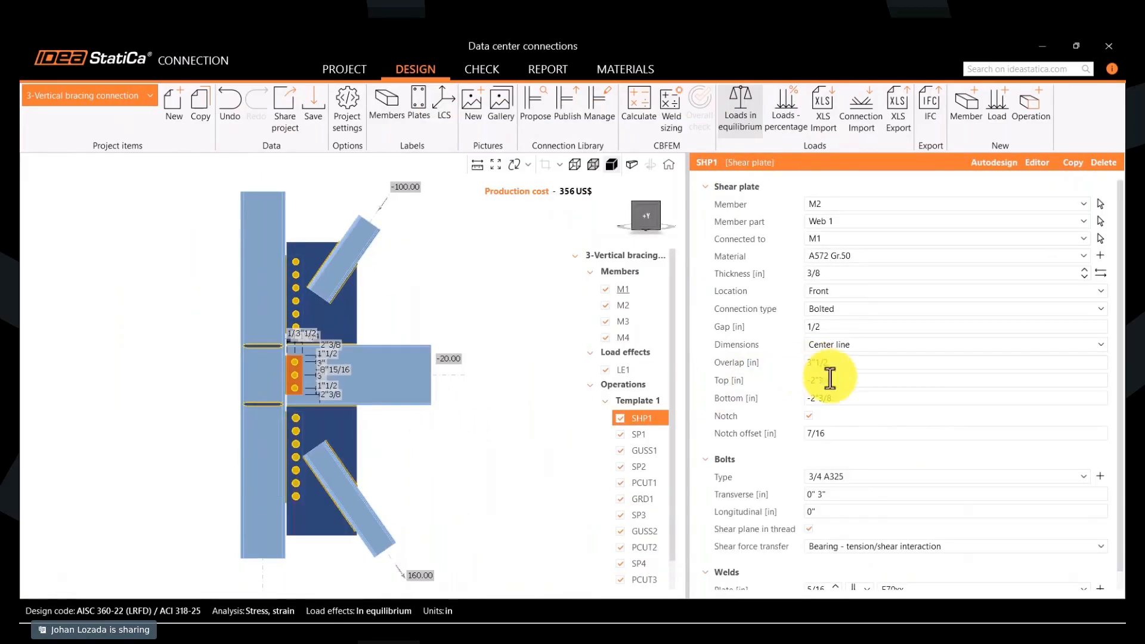
left_click(846, 475)
left_click(844, 528)
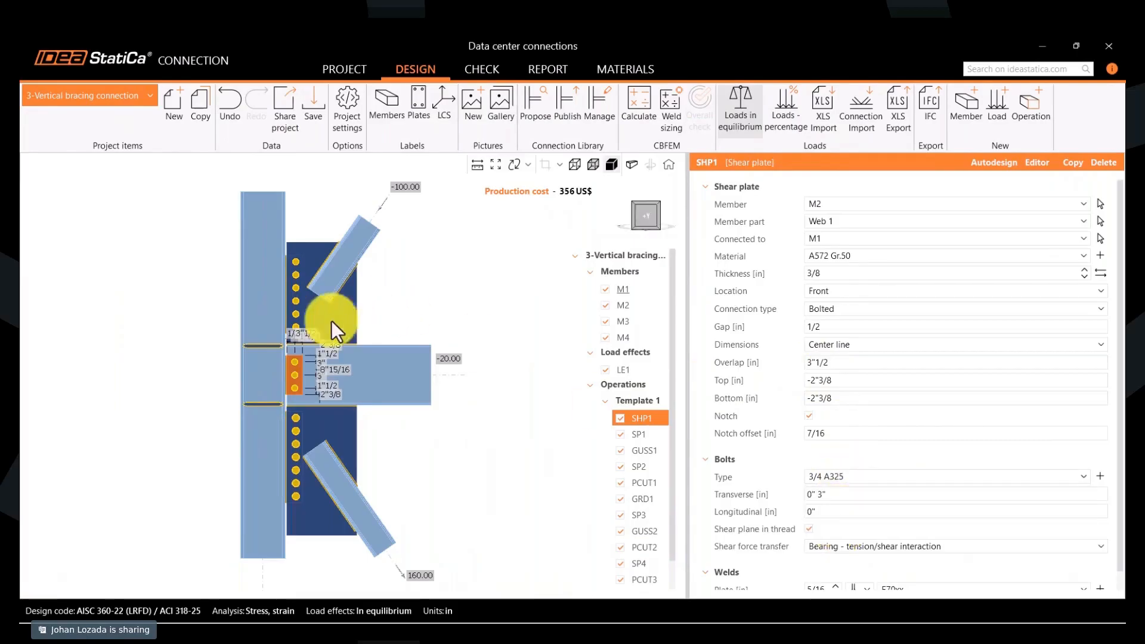
left_click(292, 327)
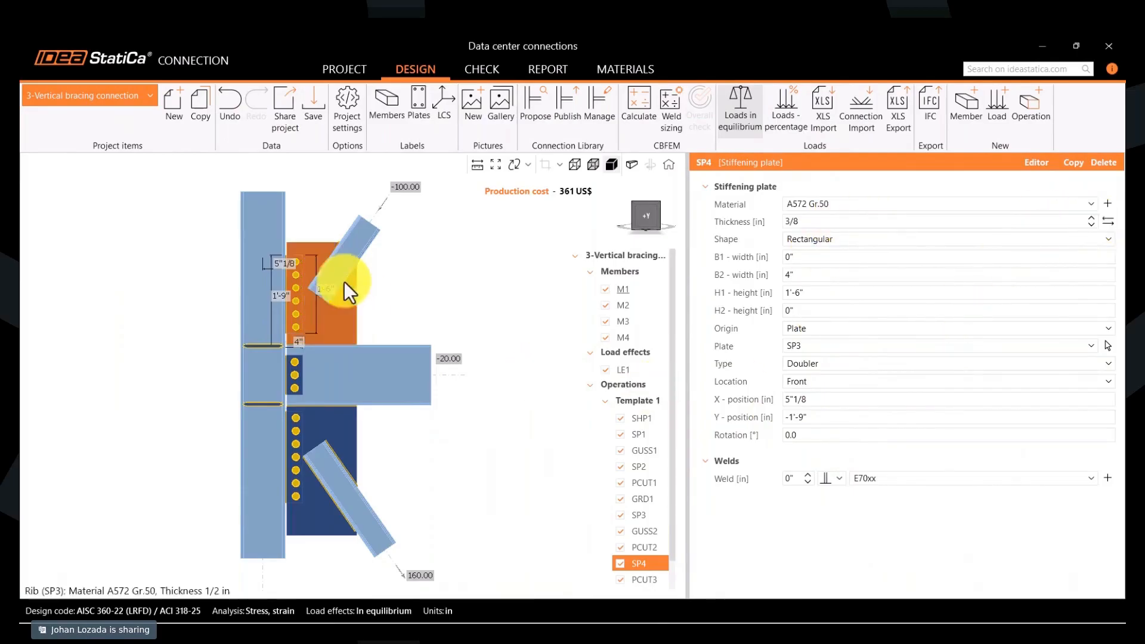
left_click(295, 289)
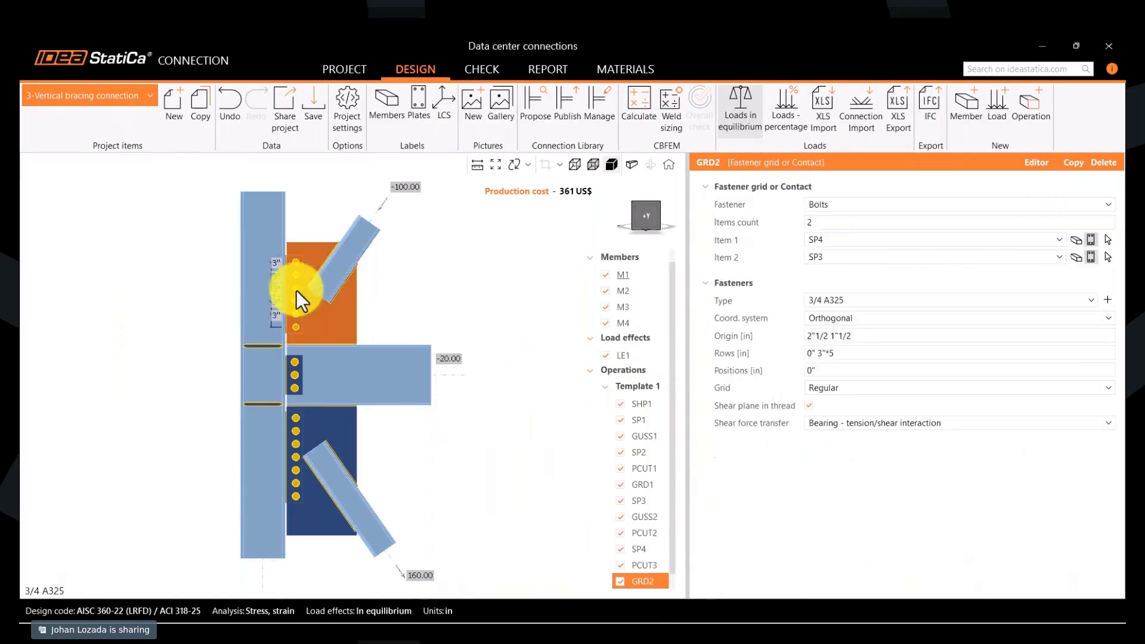
left_click(884, 298)
left_click(850, 353)
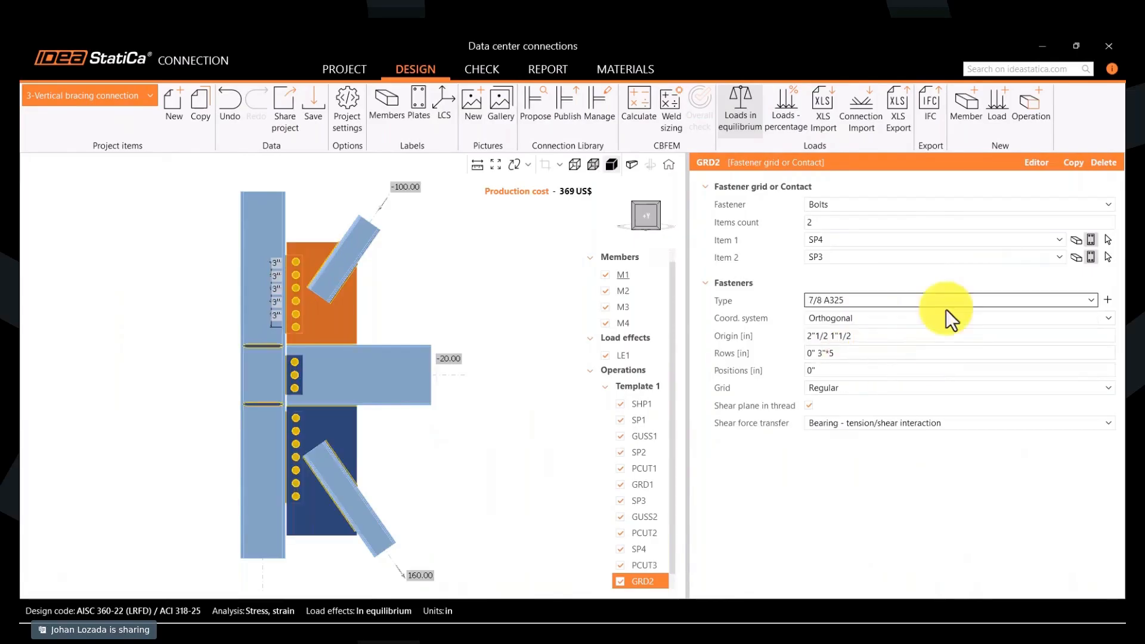
- Recalculate the vertical bracing connection, display its equivalent stress and open the bolt checks
left_click(642, 131)
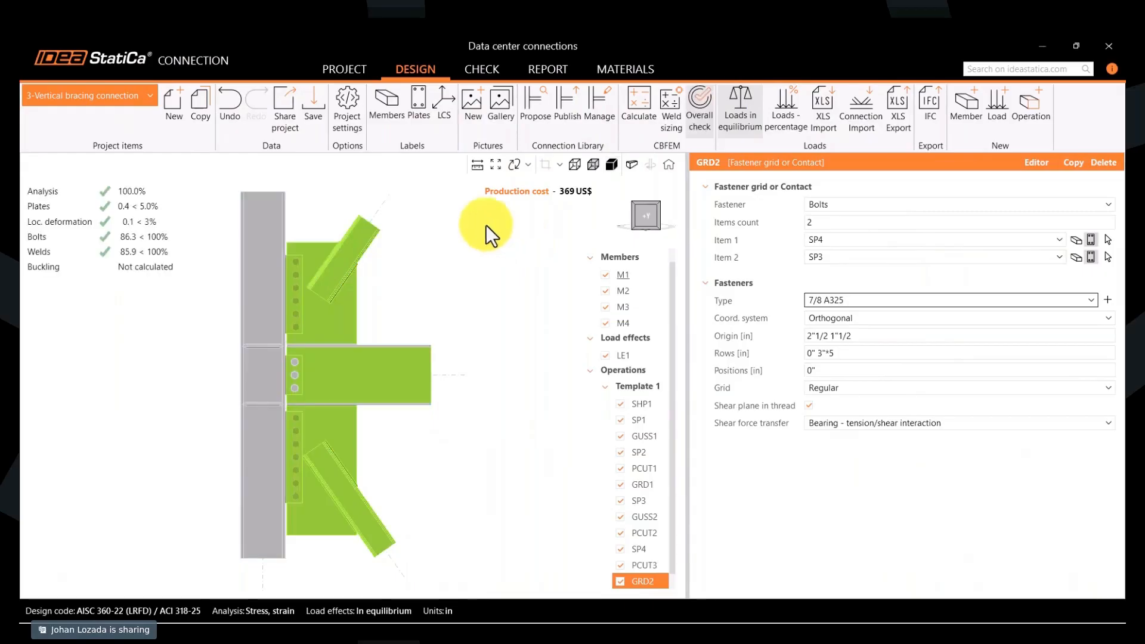
left_click(482, 77)
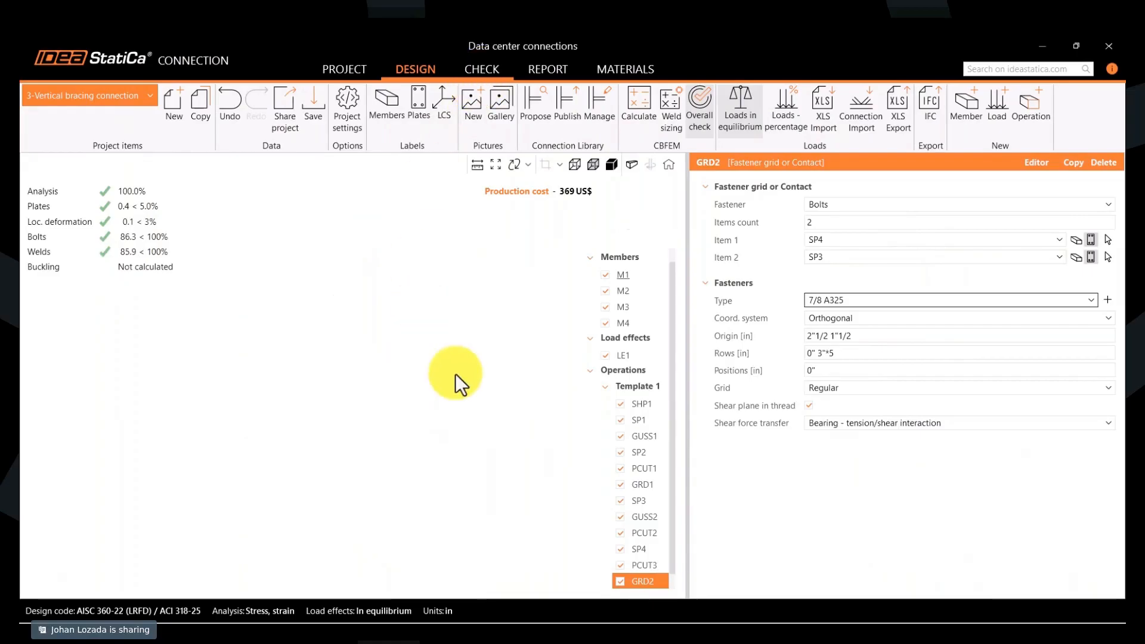
left_click(698, 121)
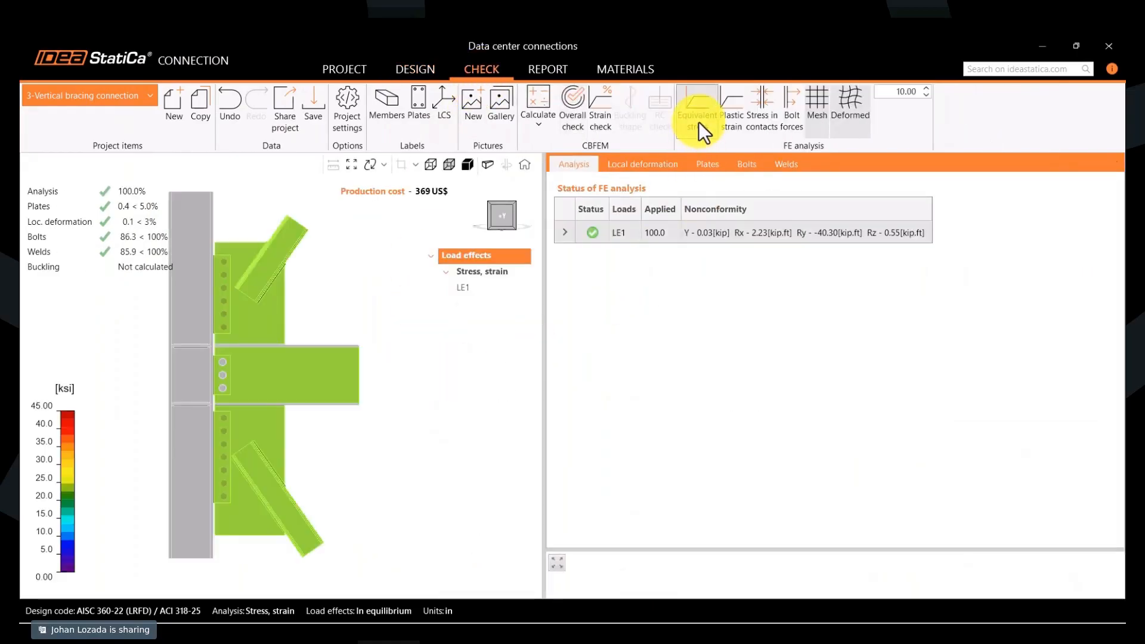
left_click(750, 166)
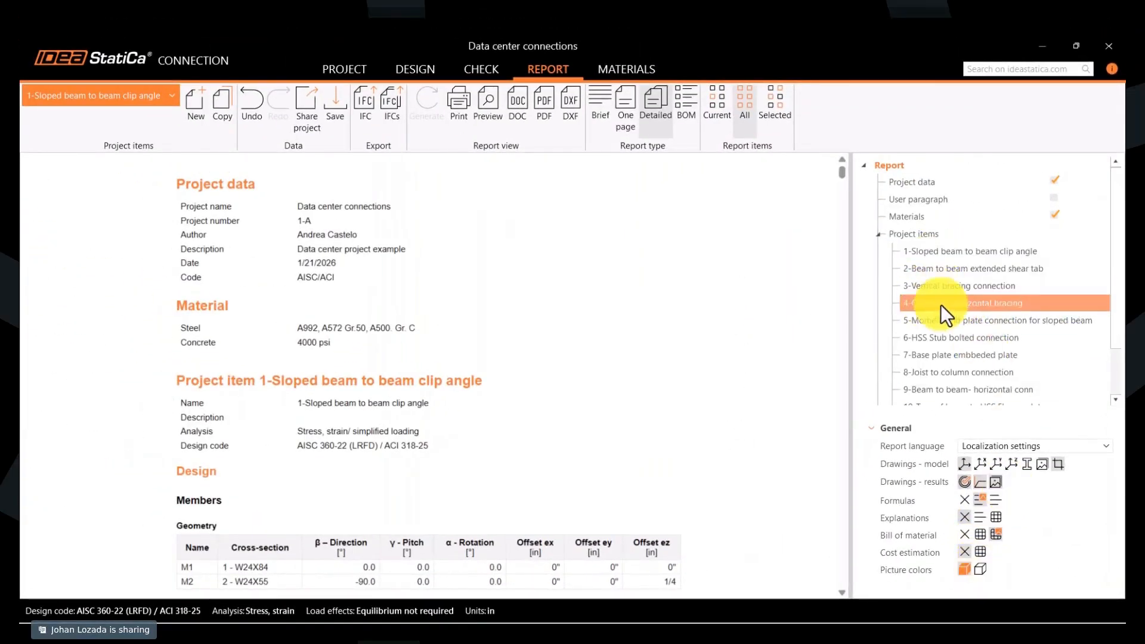
- Review the project items included in the detailed report of all connections
scroll(939, 304, "down", 1)
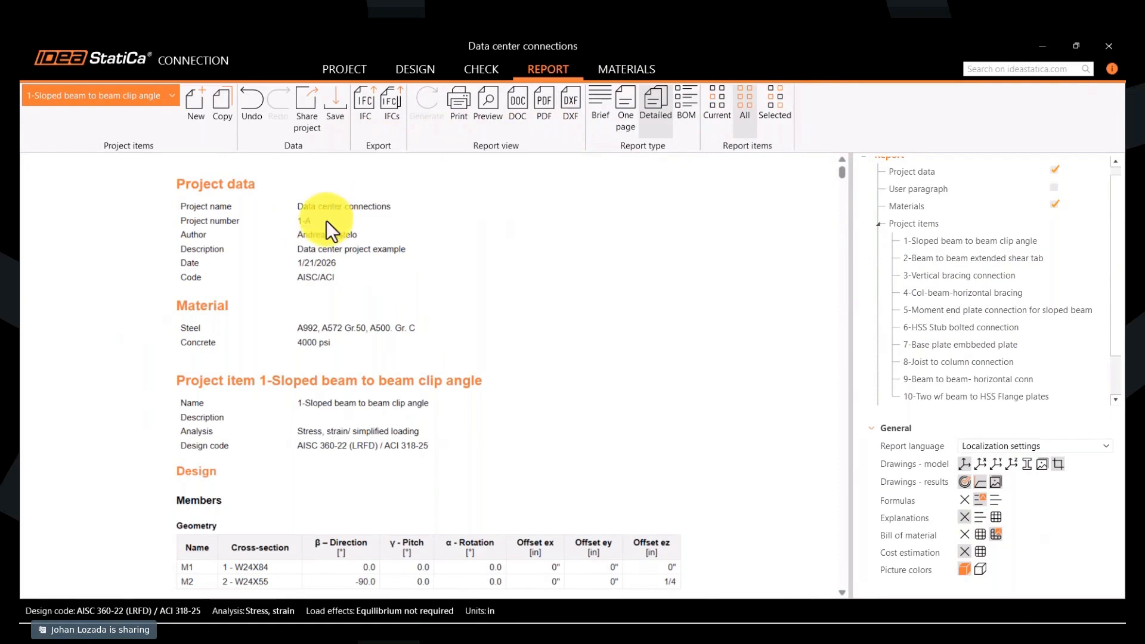
left_click(366, 132)
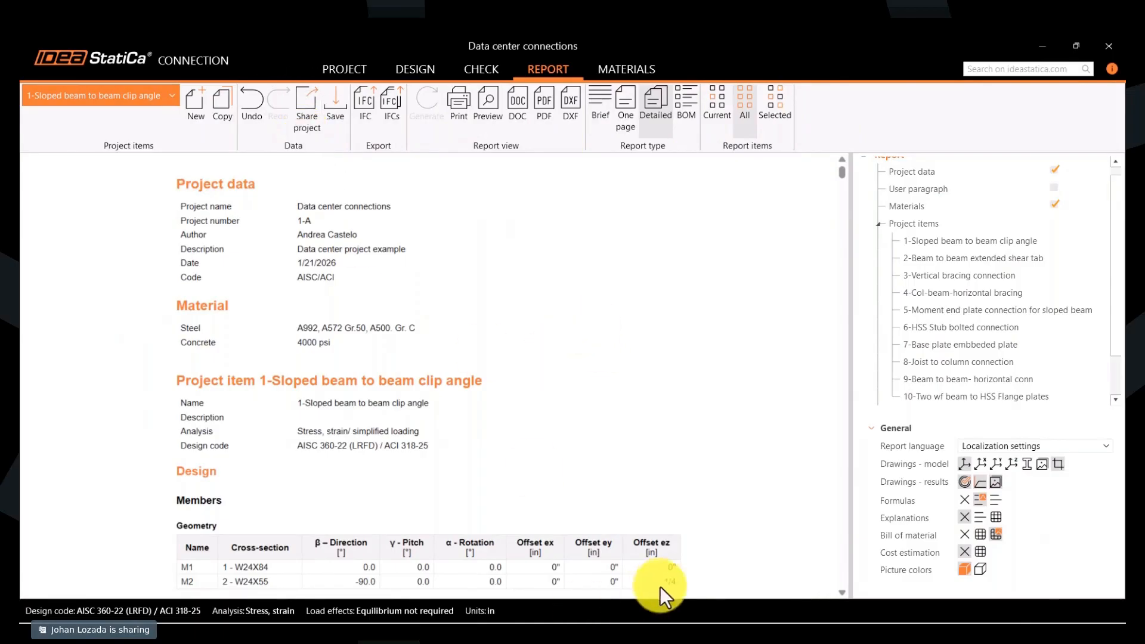
- Switch to the IDEA StatiCa Viewer in the browser and display project item 3-Vertical bracing connection
left_click(687, 620)
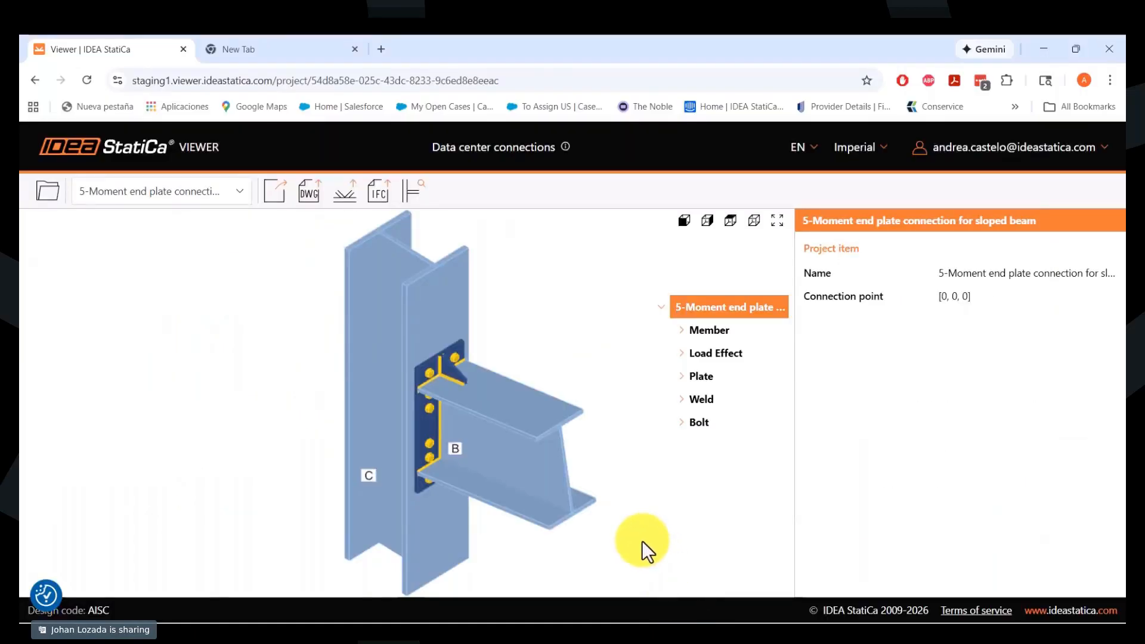
left_click(191, 192)
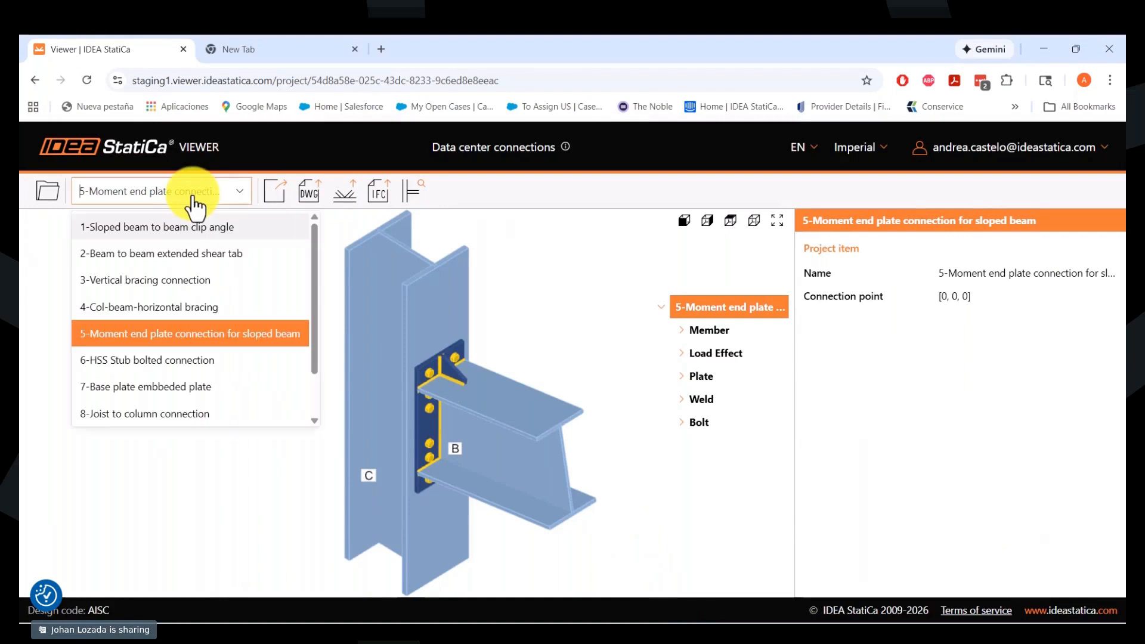
scroll(192, 267, "down", 1)
scroll(192, 263, "up", 1)
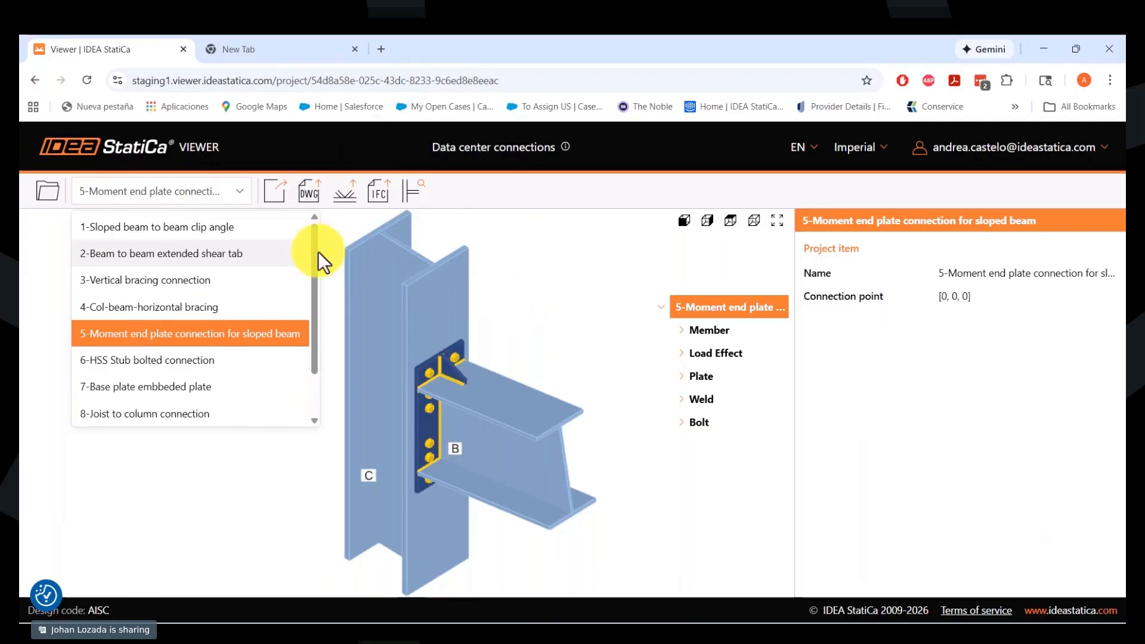
left_click(286, 279)
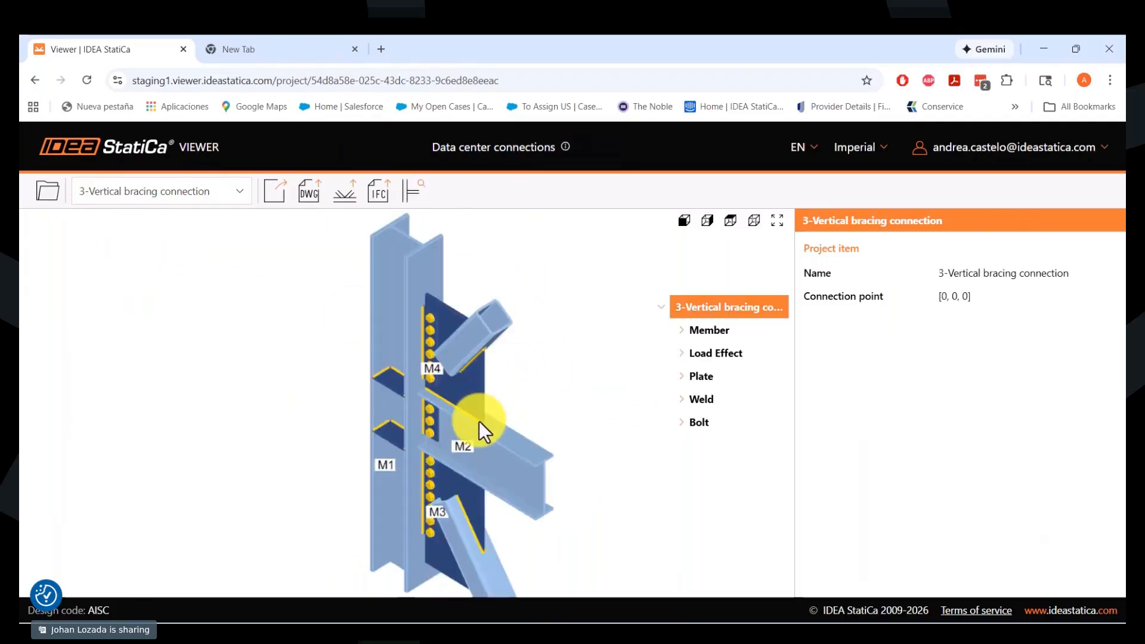
- Rotate the vertical bracing model and inspect the properties and drawings of plate SP1 and member M1
left_click_drag(478, 421, 486, 396)
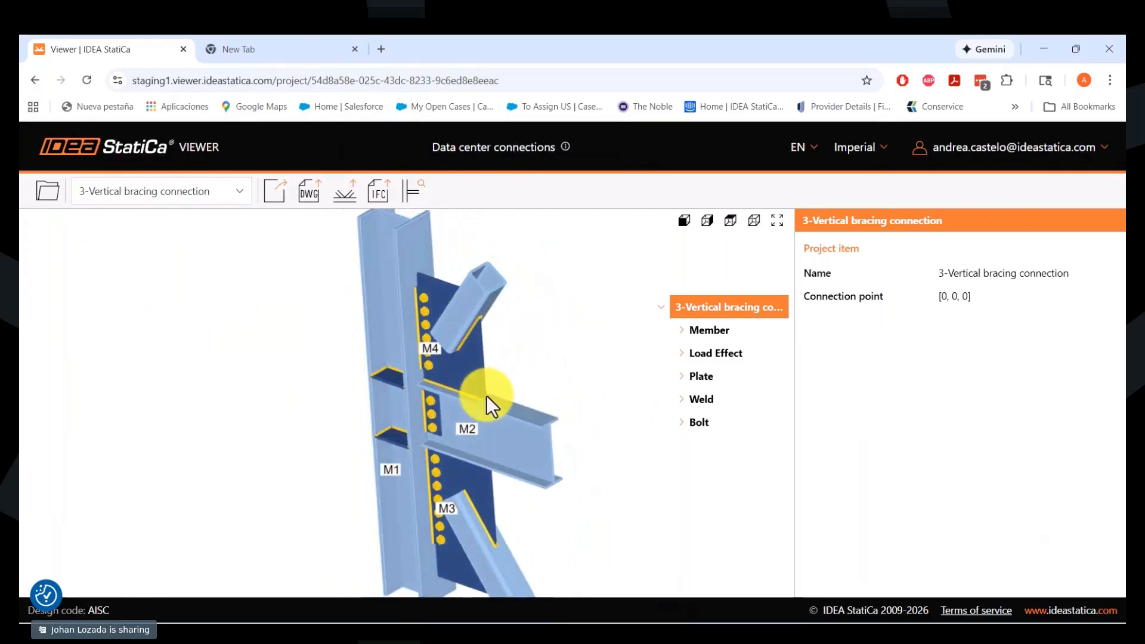
left_click(482, 487)
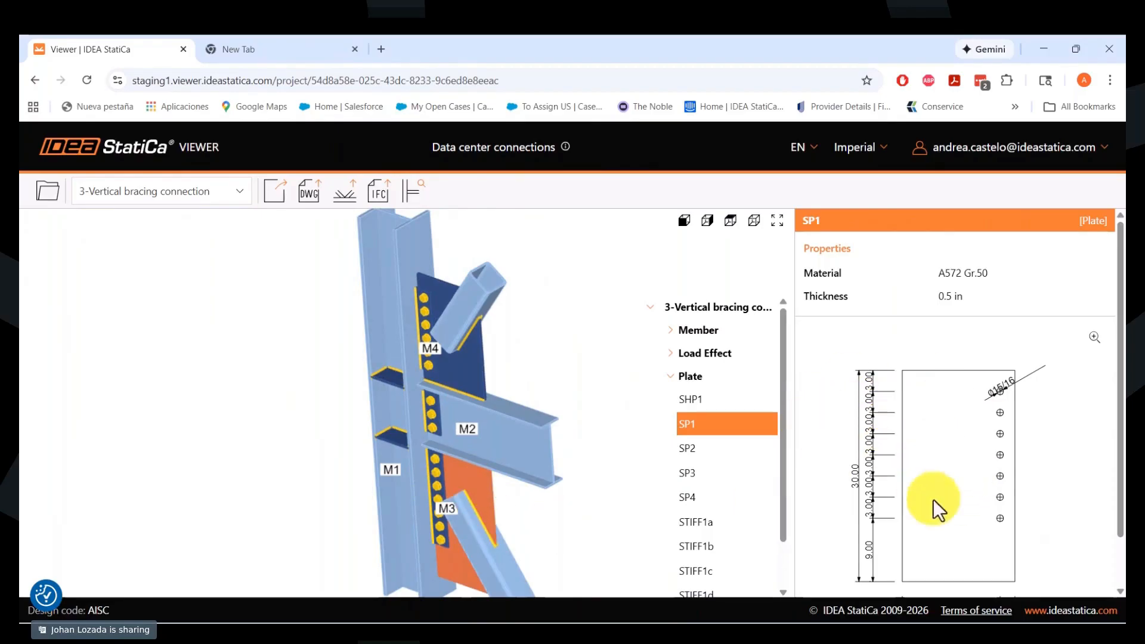
left_click(672, 333)
left_click(687, 355)
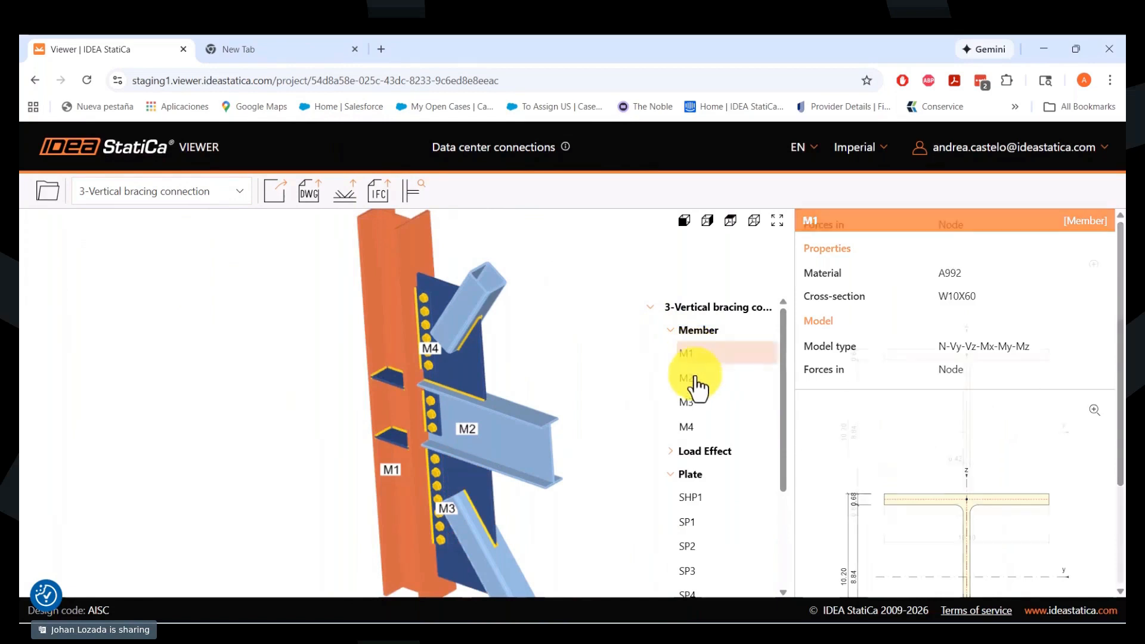
scroll(679, 417, "down", 3)
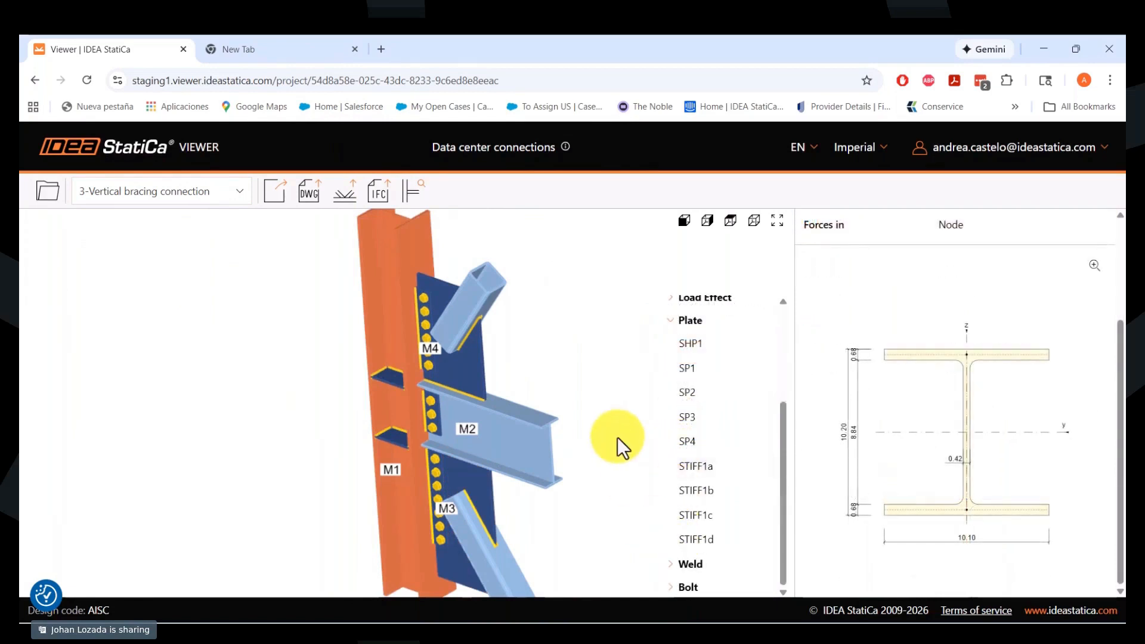
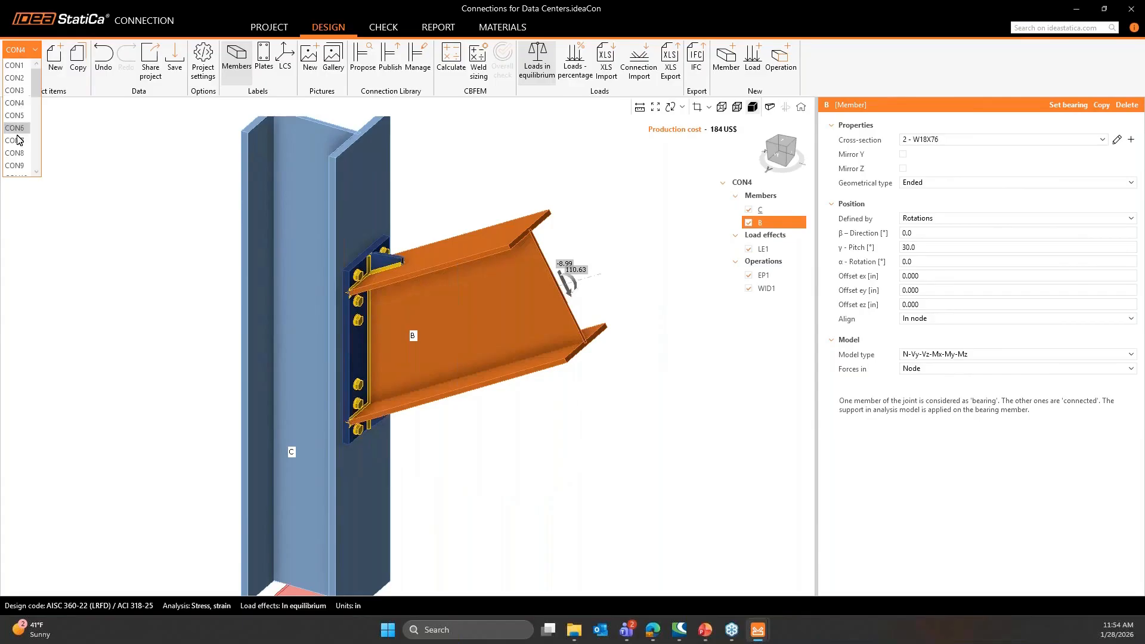
- Preview connections in the project items list and open CON10 in the design view
left_click(246, 33)
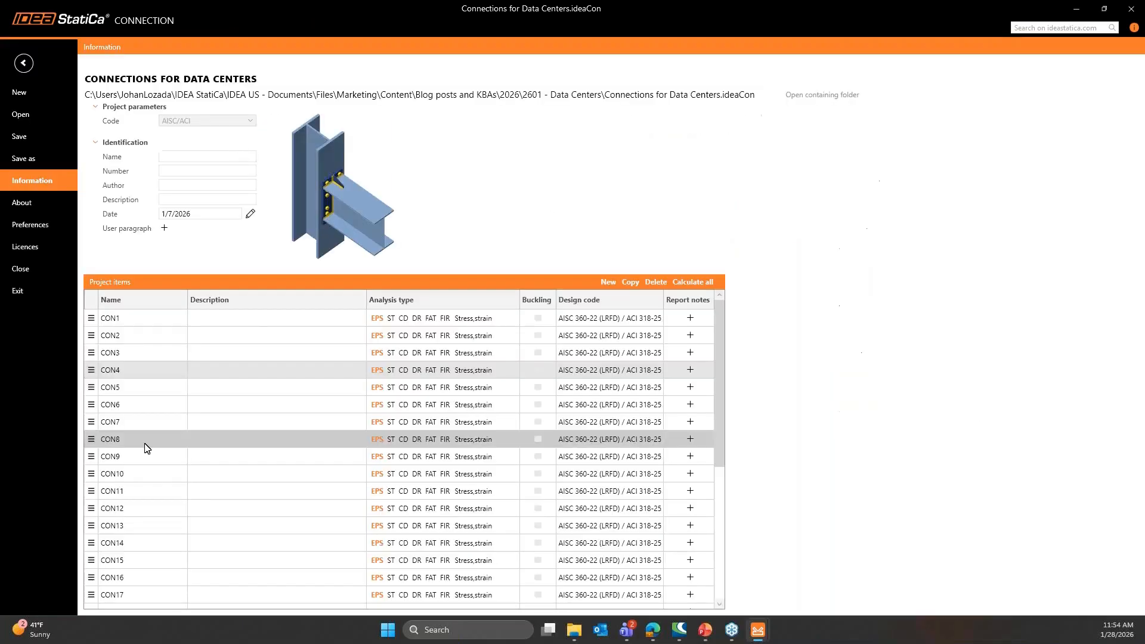
left_click(143, 442)
left_click(141, 473)
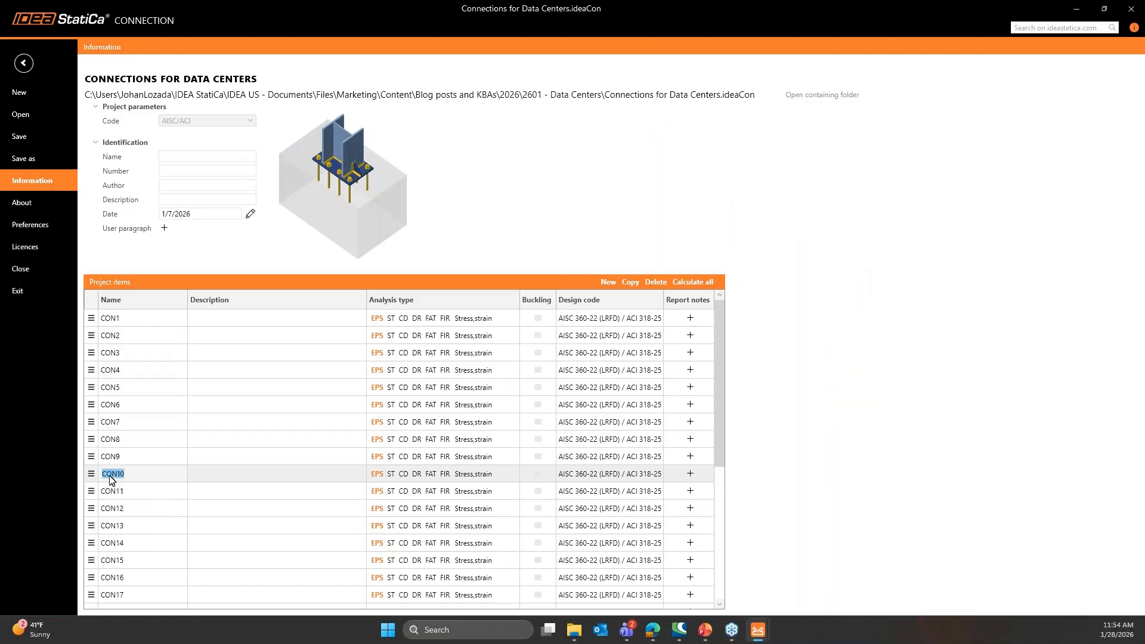
left_click(32, 68)
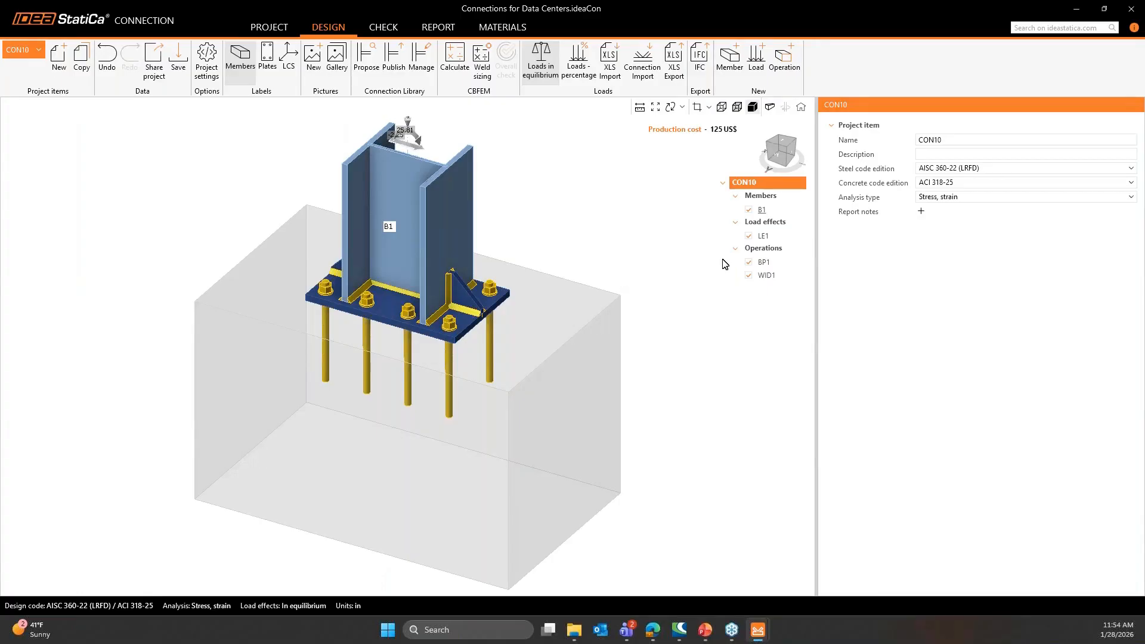
- Inspect base plate operation BP1 and its anchor installation process options, keeping Post-installed, and select column B1
left_click(763, 263)
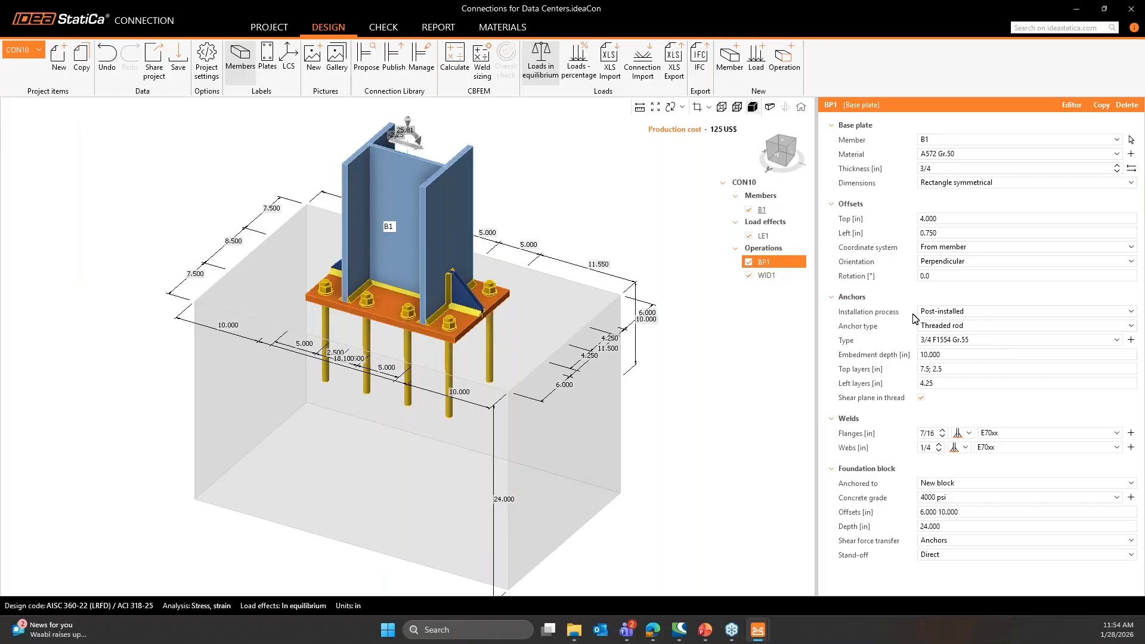
left_click(940, 319)
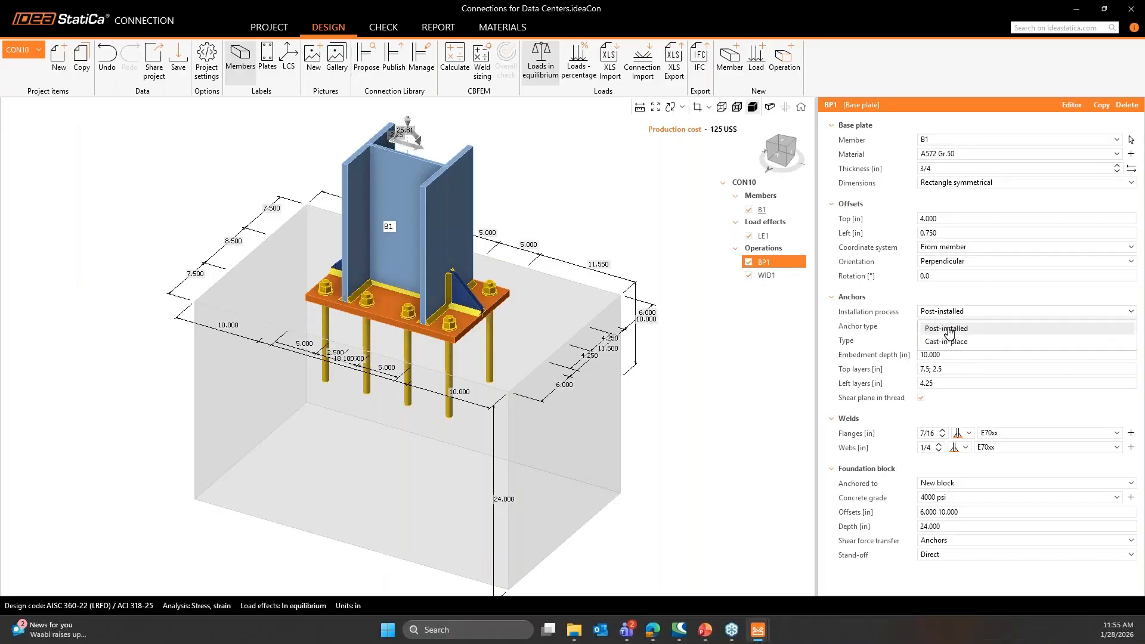
left_click(948, 328)
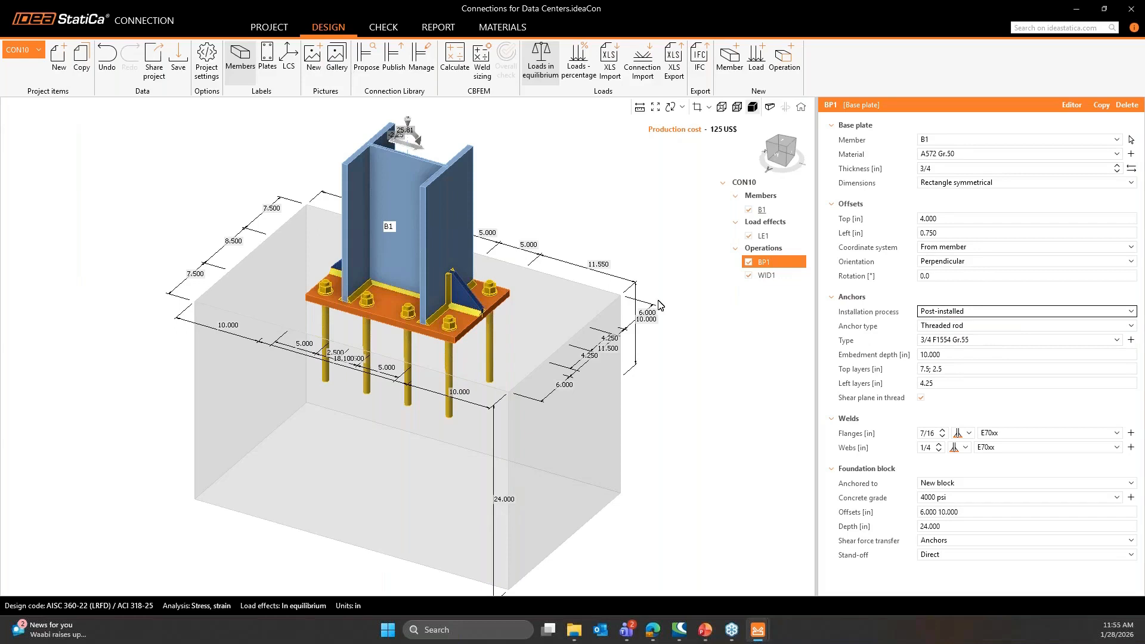
left_click(483, 300)
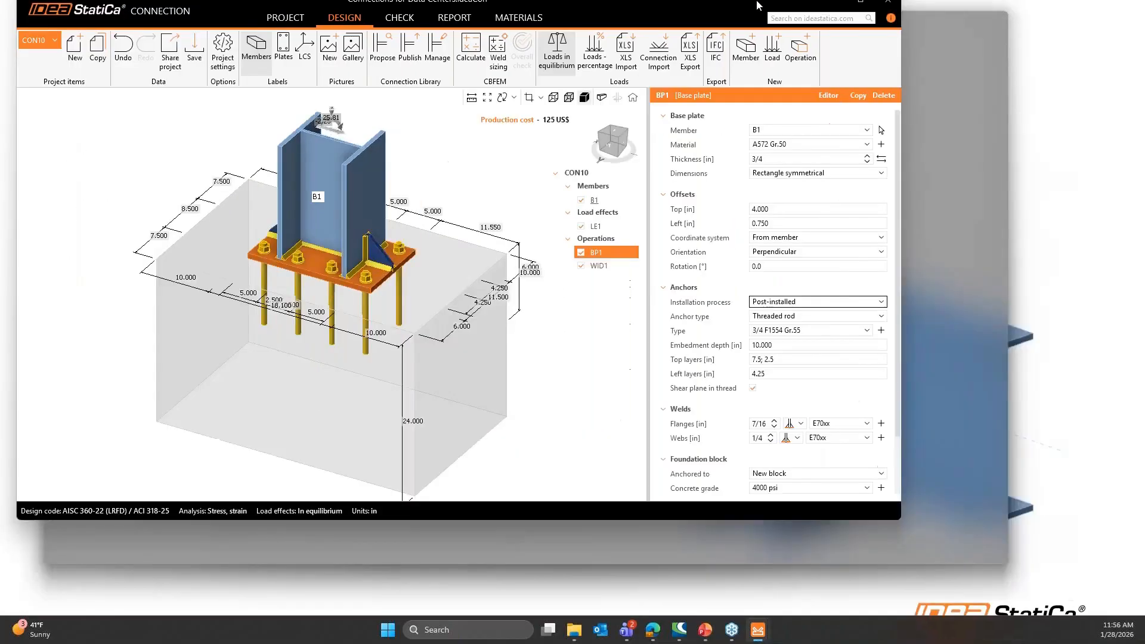
left_click(416, 220)
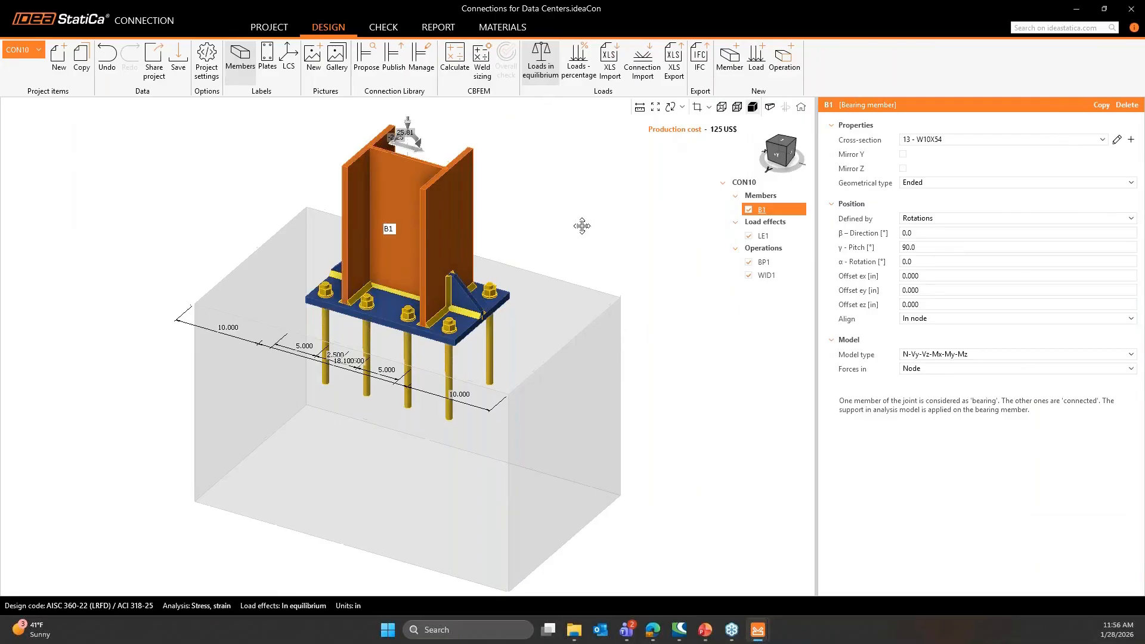
- Browse the previews of the project items from CON3 to CON10 and open CON6 in the design view
left_click(268, 28)
left_click(146, 351)
left_click(147, 369)
left_click(148, 419)
left_click(132, 457)
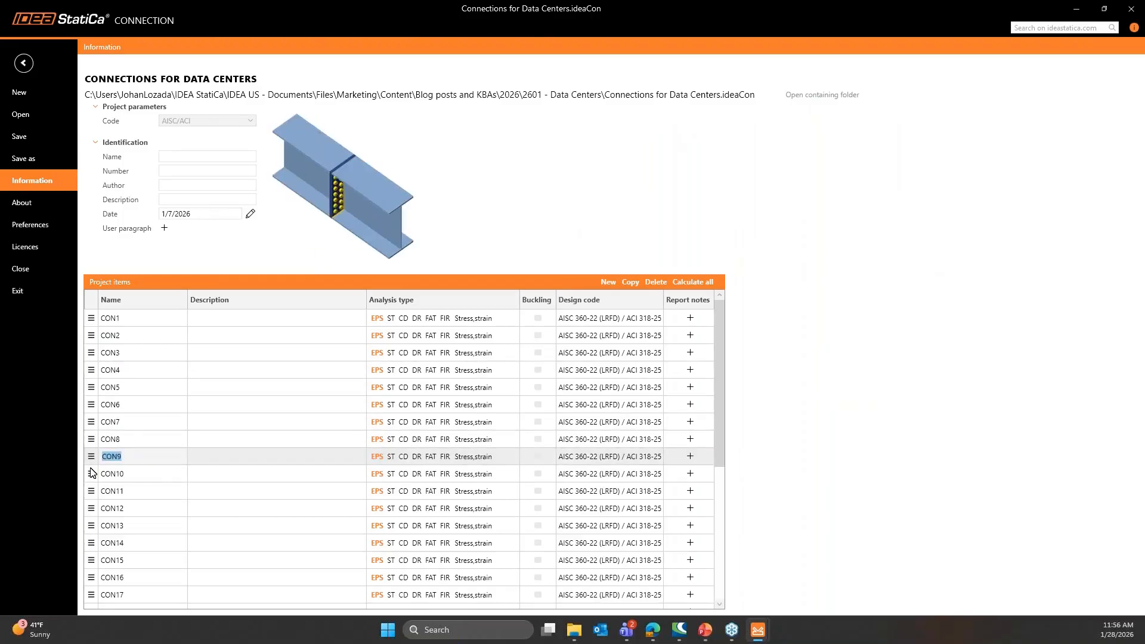
left_click(126, 475)
left_click(135, 404)
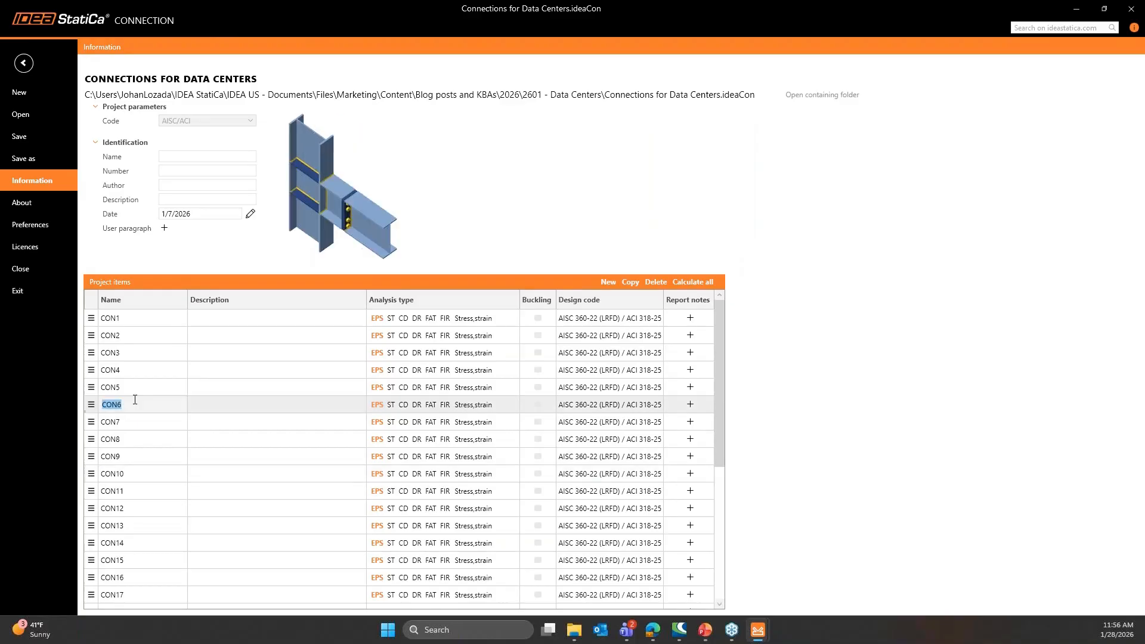
left_click(32, 66)
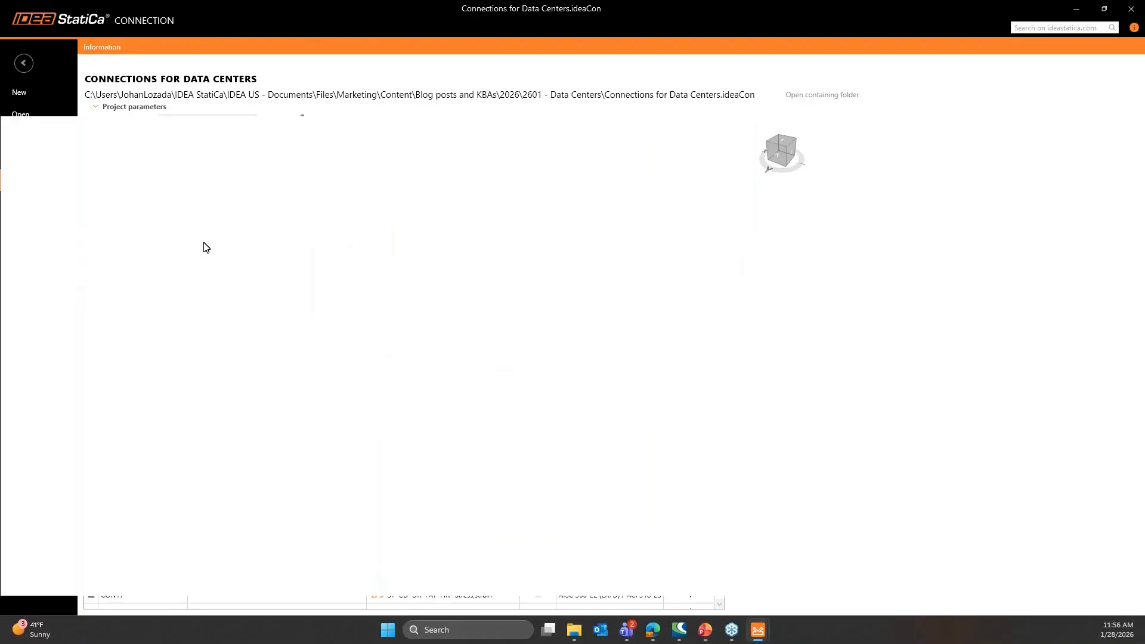
- Select beam B in CON6 and examine its geometrical type options, keeping Ended
left_click(483, 363)
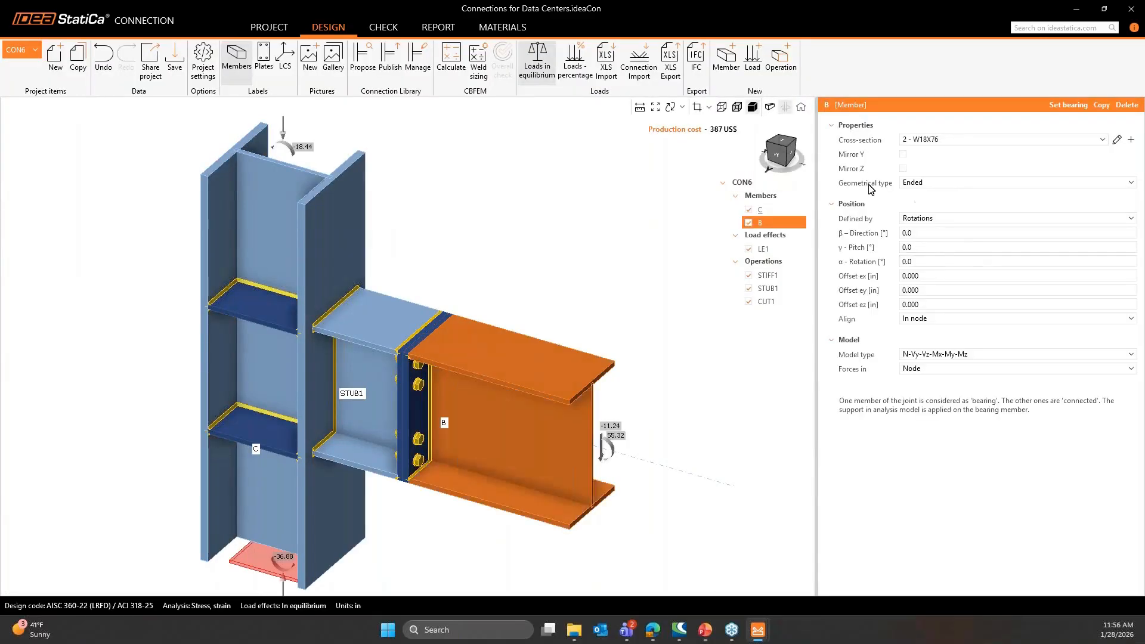
left_click(905, 184)
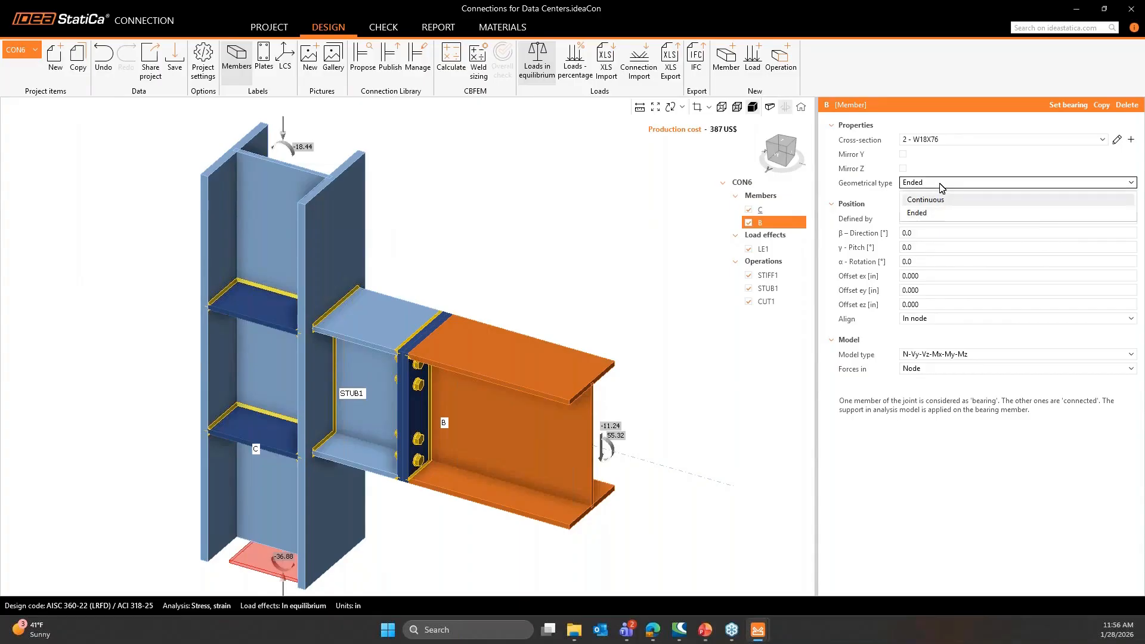
left_click(941, 188)
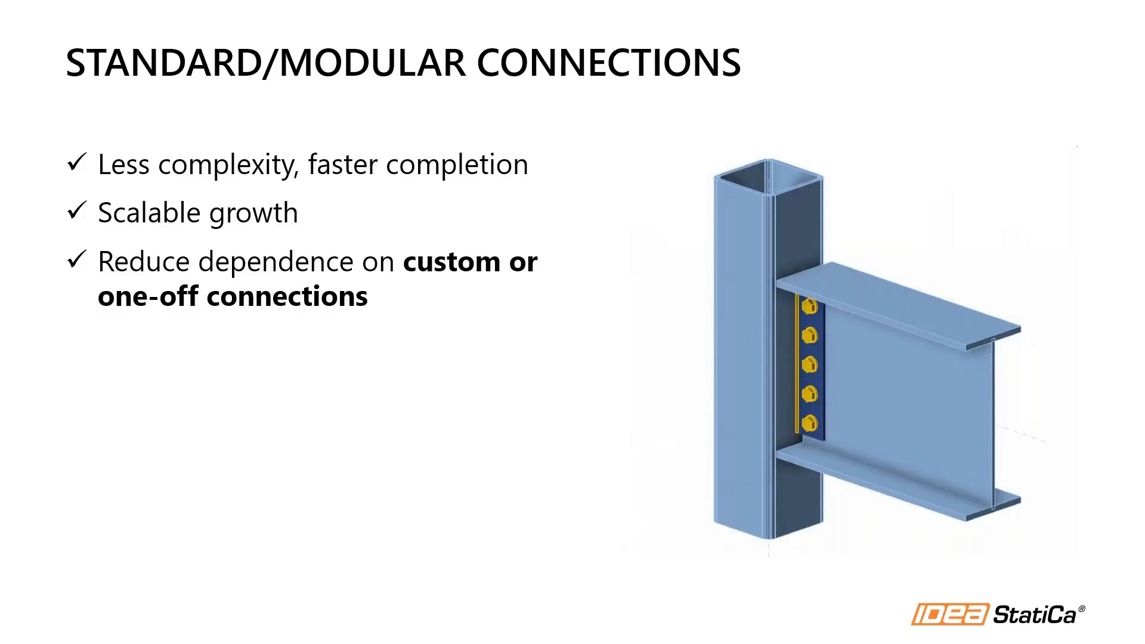
- Switch to the browser and review the supported BIM integrations and the software type filter on the IDEA StatiCa website
left_click_drag(1144, 211, 647, 2)
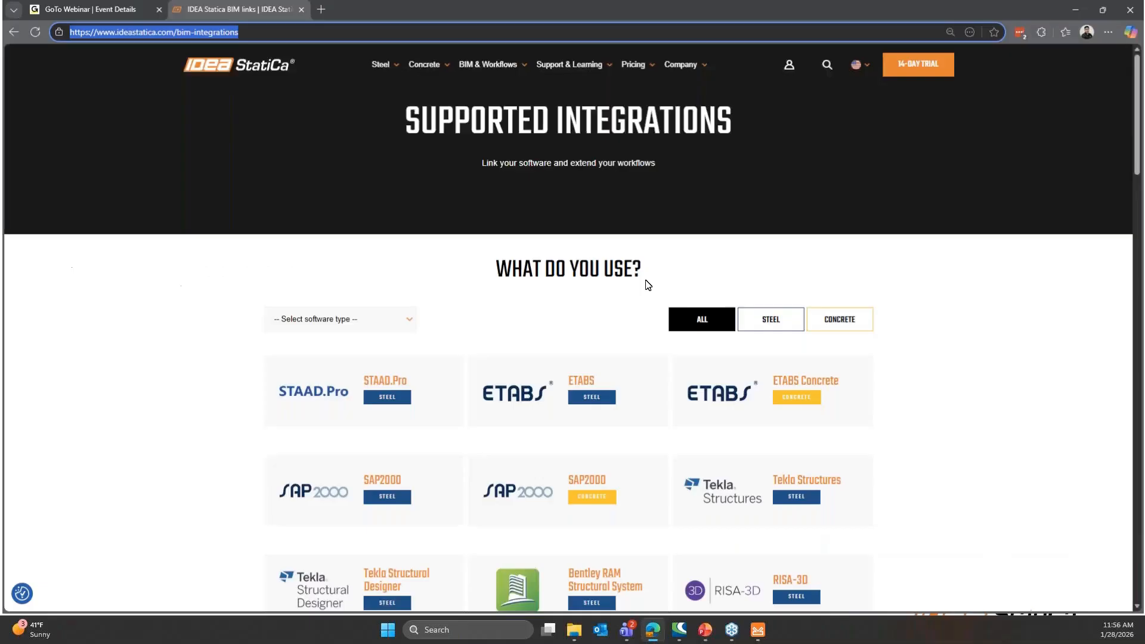
scroll(649, 298, "down", 3)
scroll(668, 346, "down", 2)
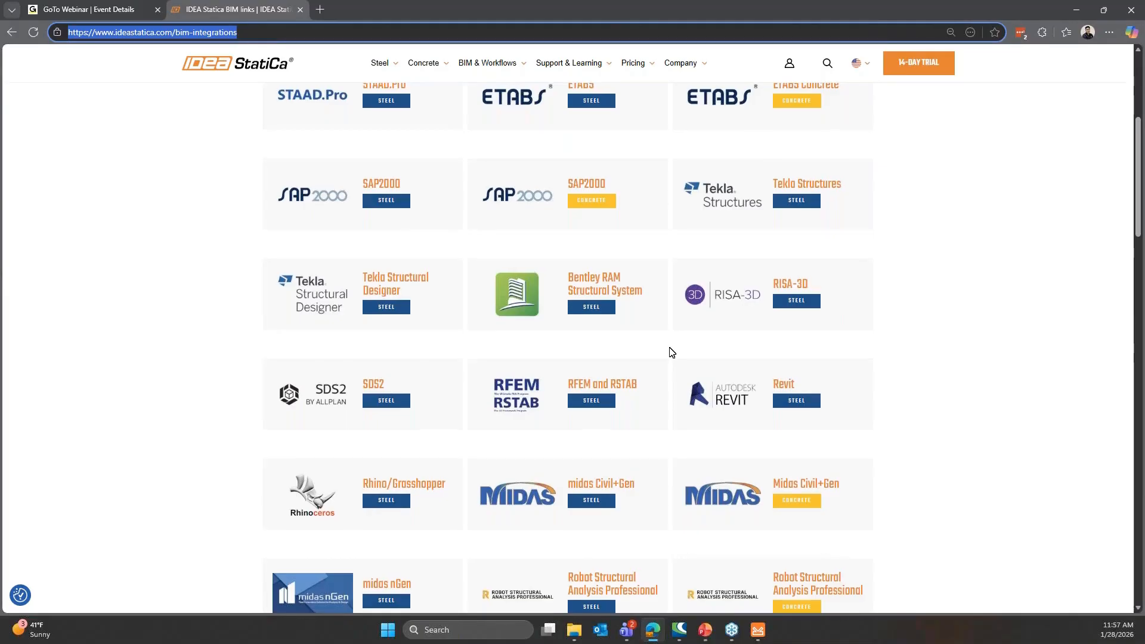
scroll(396, 338, "up", 5)
left_click(382, 332)
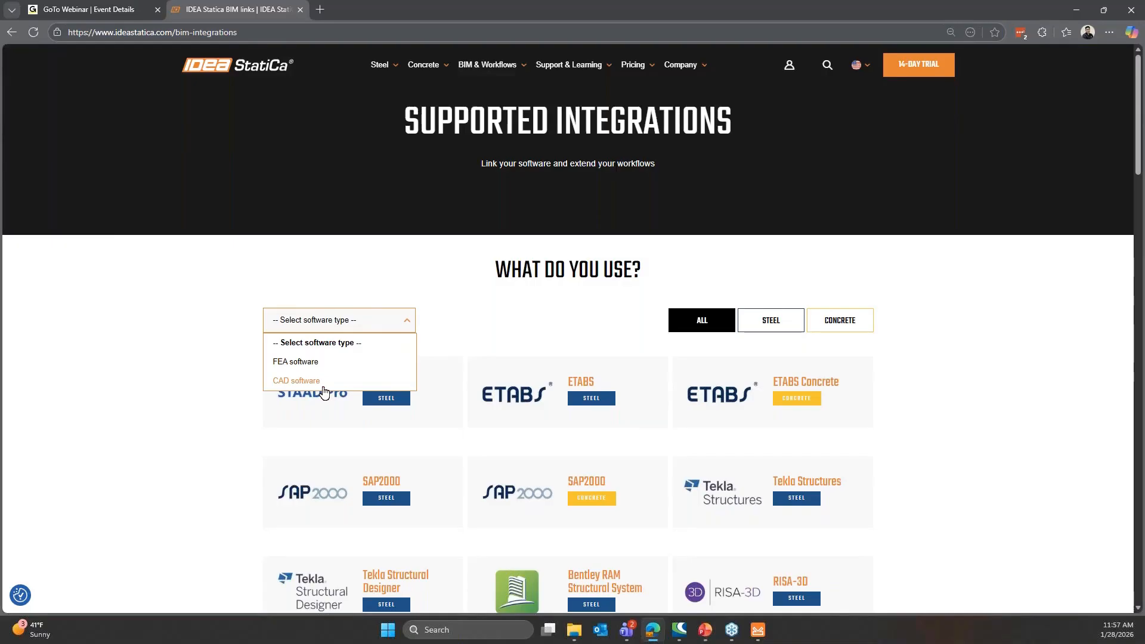
left_click(915, 285)
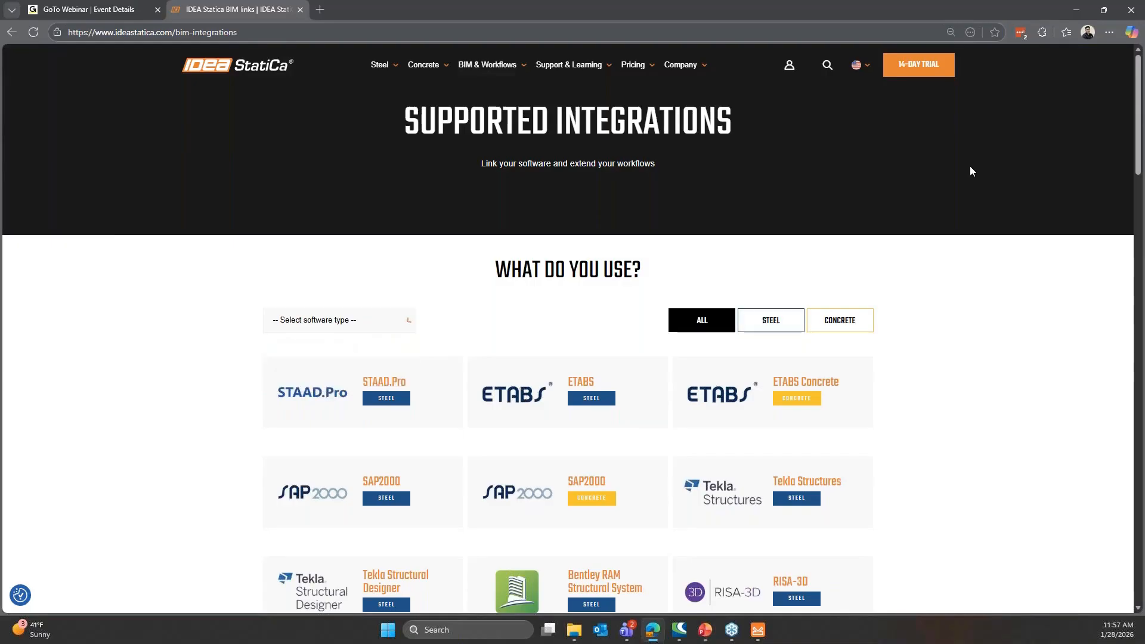
left_click(1076, 10)
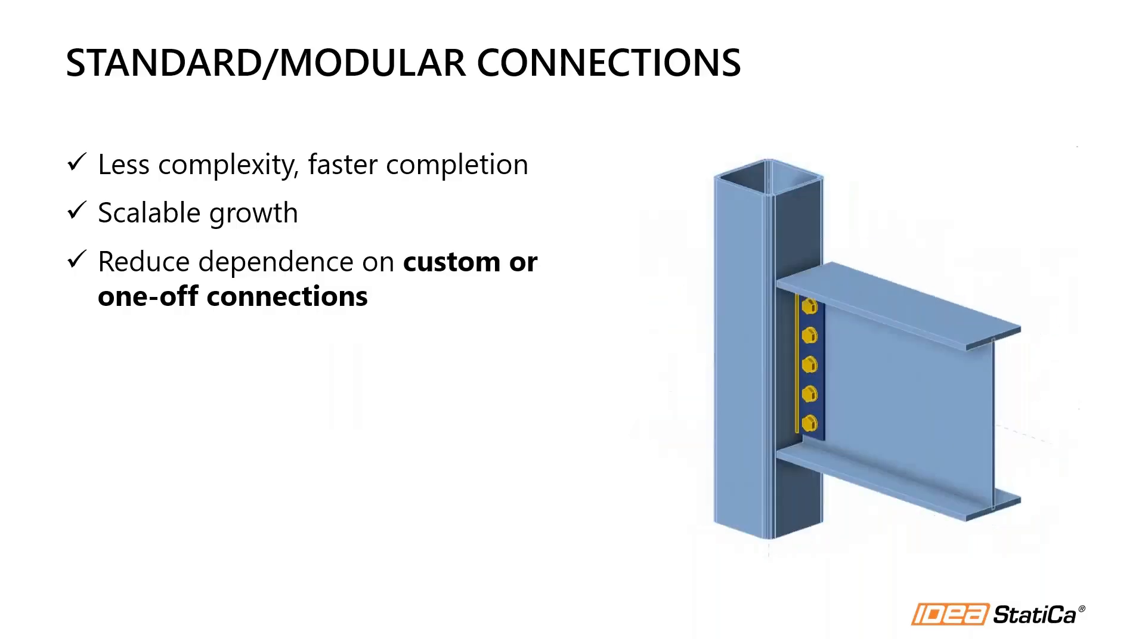
key("Right")
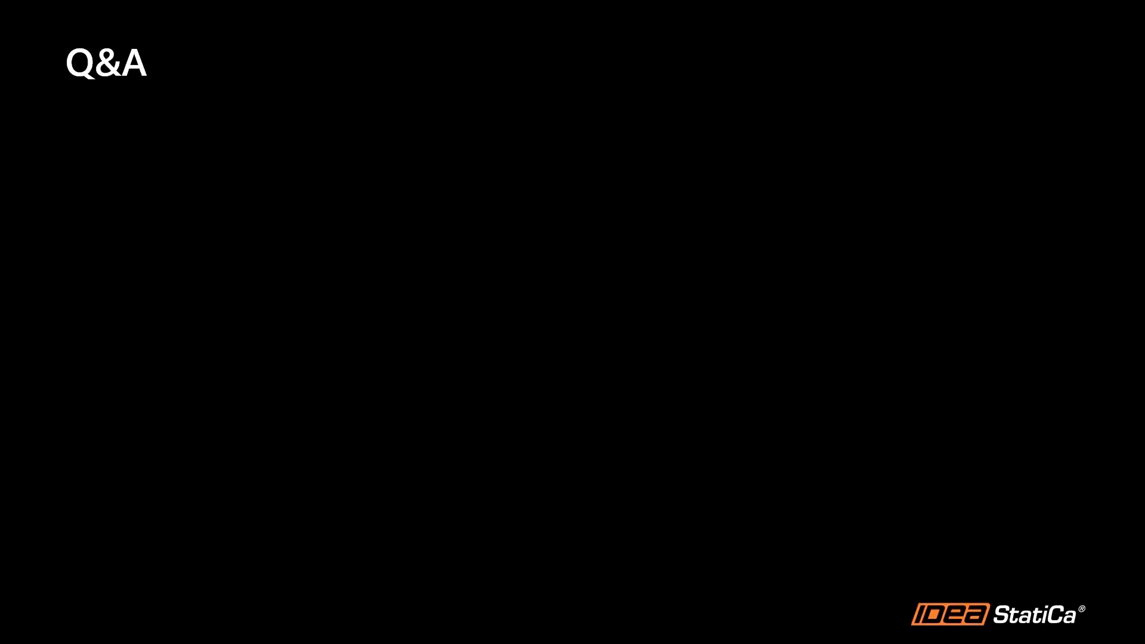
- Switch to IDEA StatiCa Connection and highlight operations EP1, STIFF1, RIBMid2 and RIBEnd2 of connection CON1
left_click_drag(1143, 15, 827, 0)
left_click(780, 279)
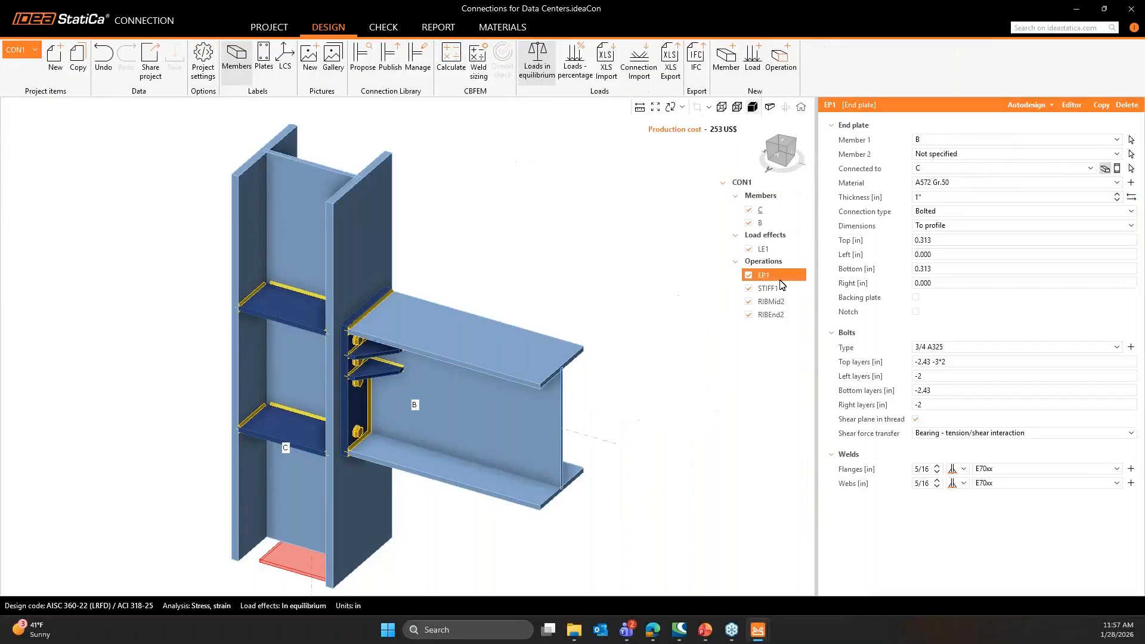
left_click(779, 288, "ctrl")
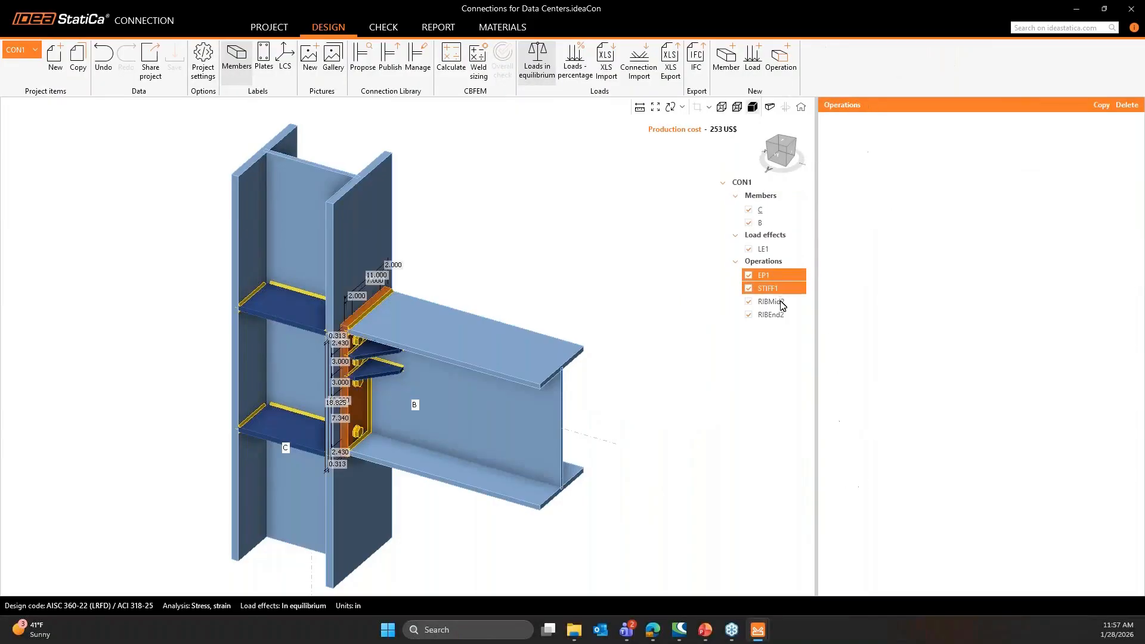
left_click(781, 302, "ctrl")
left_click(781, 315, "ctrl")
- Inspect the shear force transfer options for the bolts of end plate EP1, keeping Bearing - tension/shear interaction
left_click(788, 281)
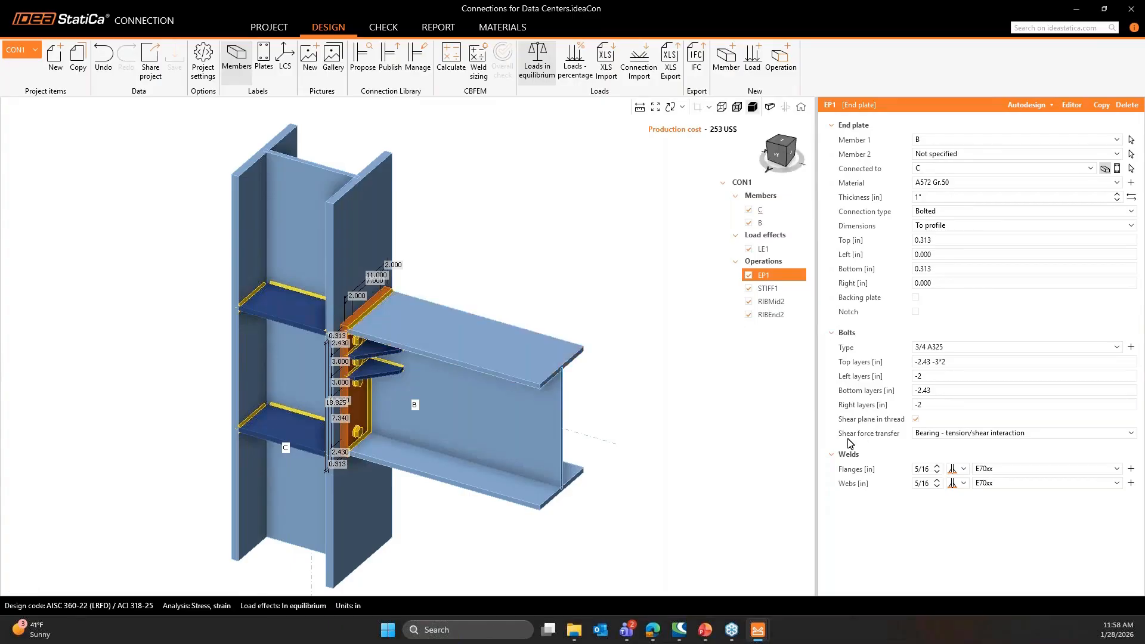
left_click(945, 435)
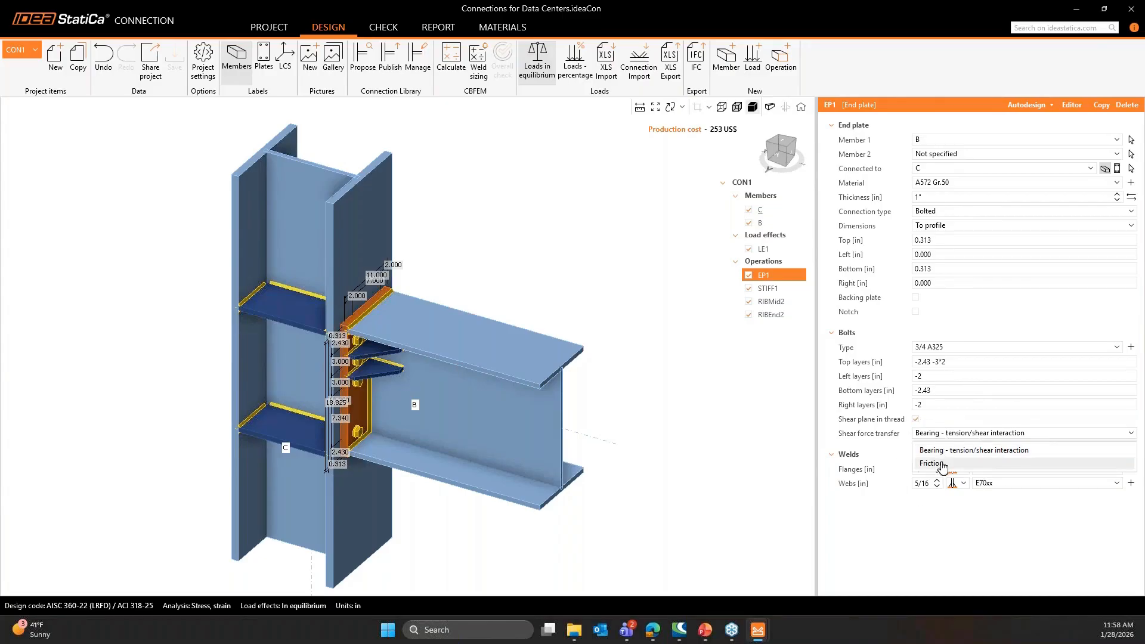
left_click(803, 463)
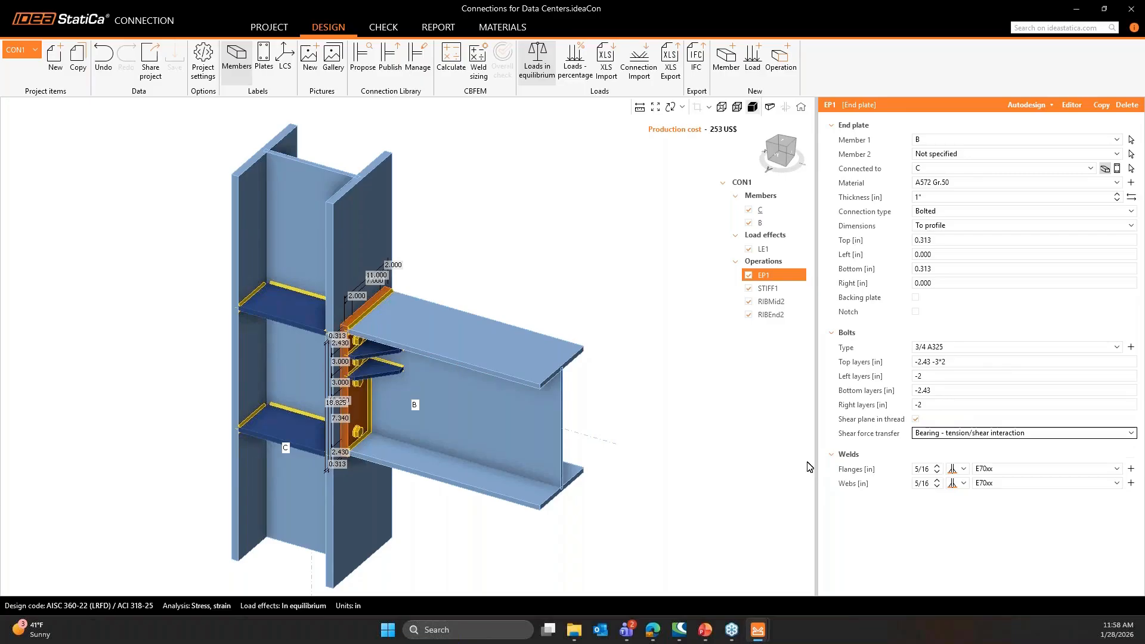